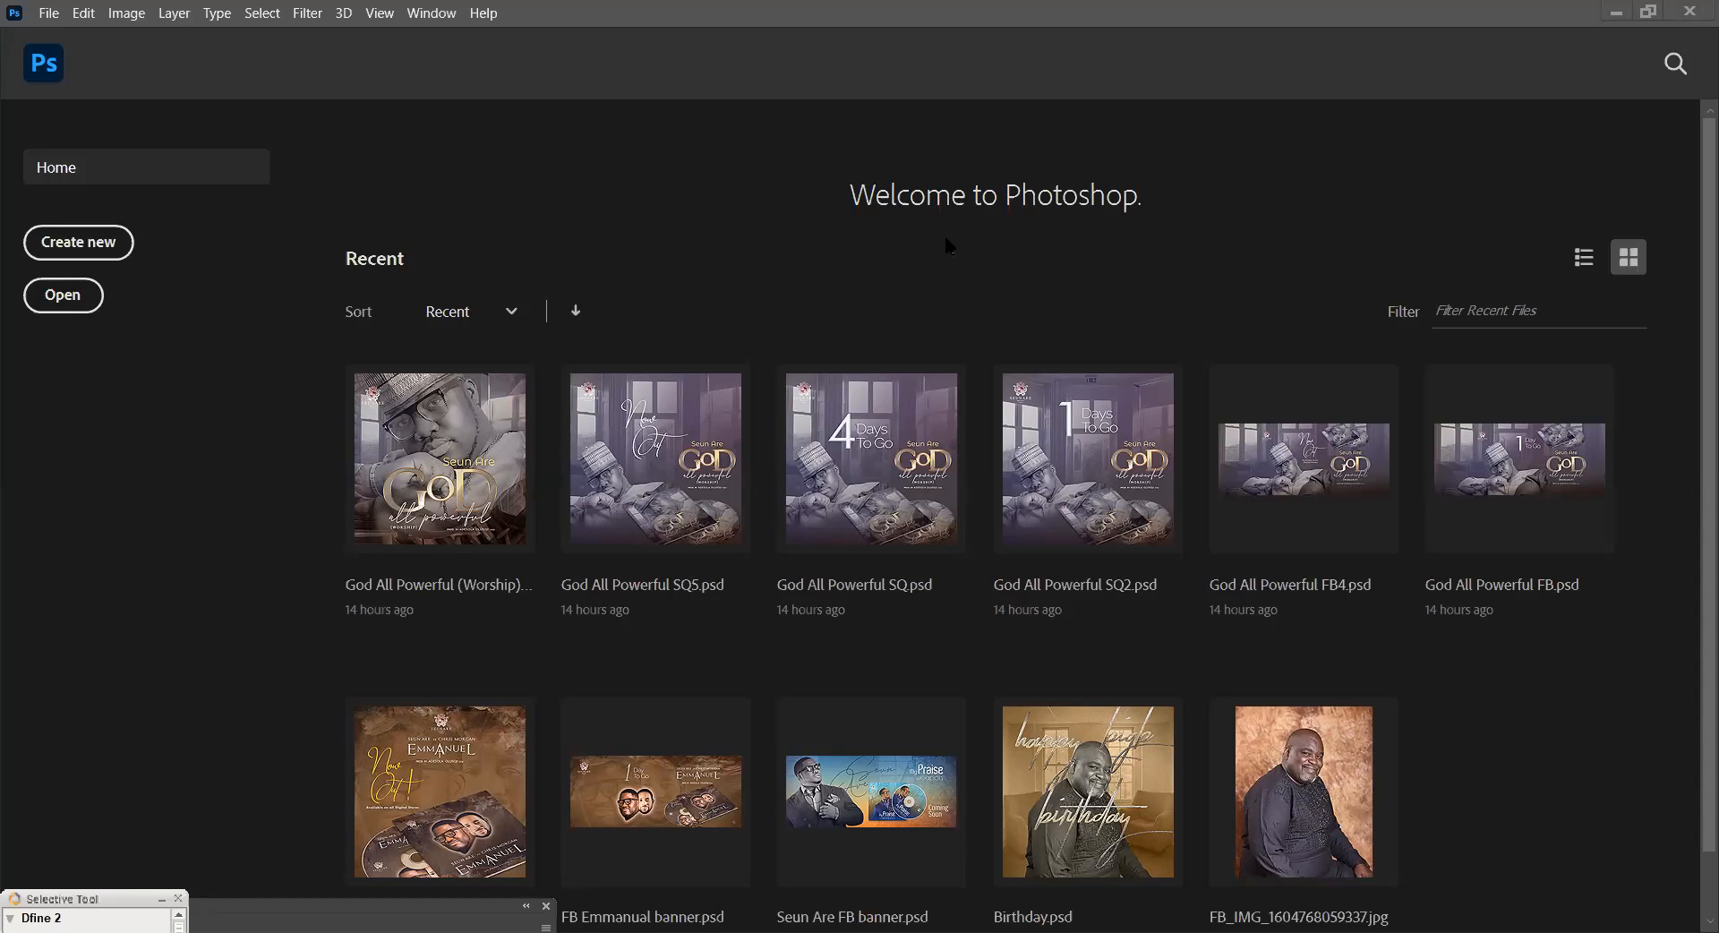
# - Create a new 1080 x 1080 pixel document at 72 pixels/inch in RGB color with a white background
pyautogui.click(51, 15)
pyautogui.click(109, 38)
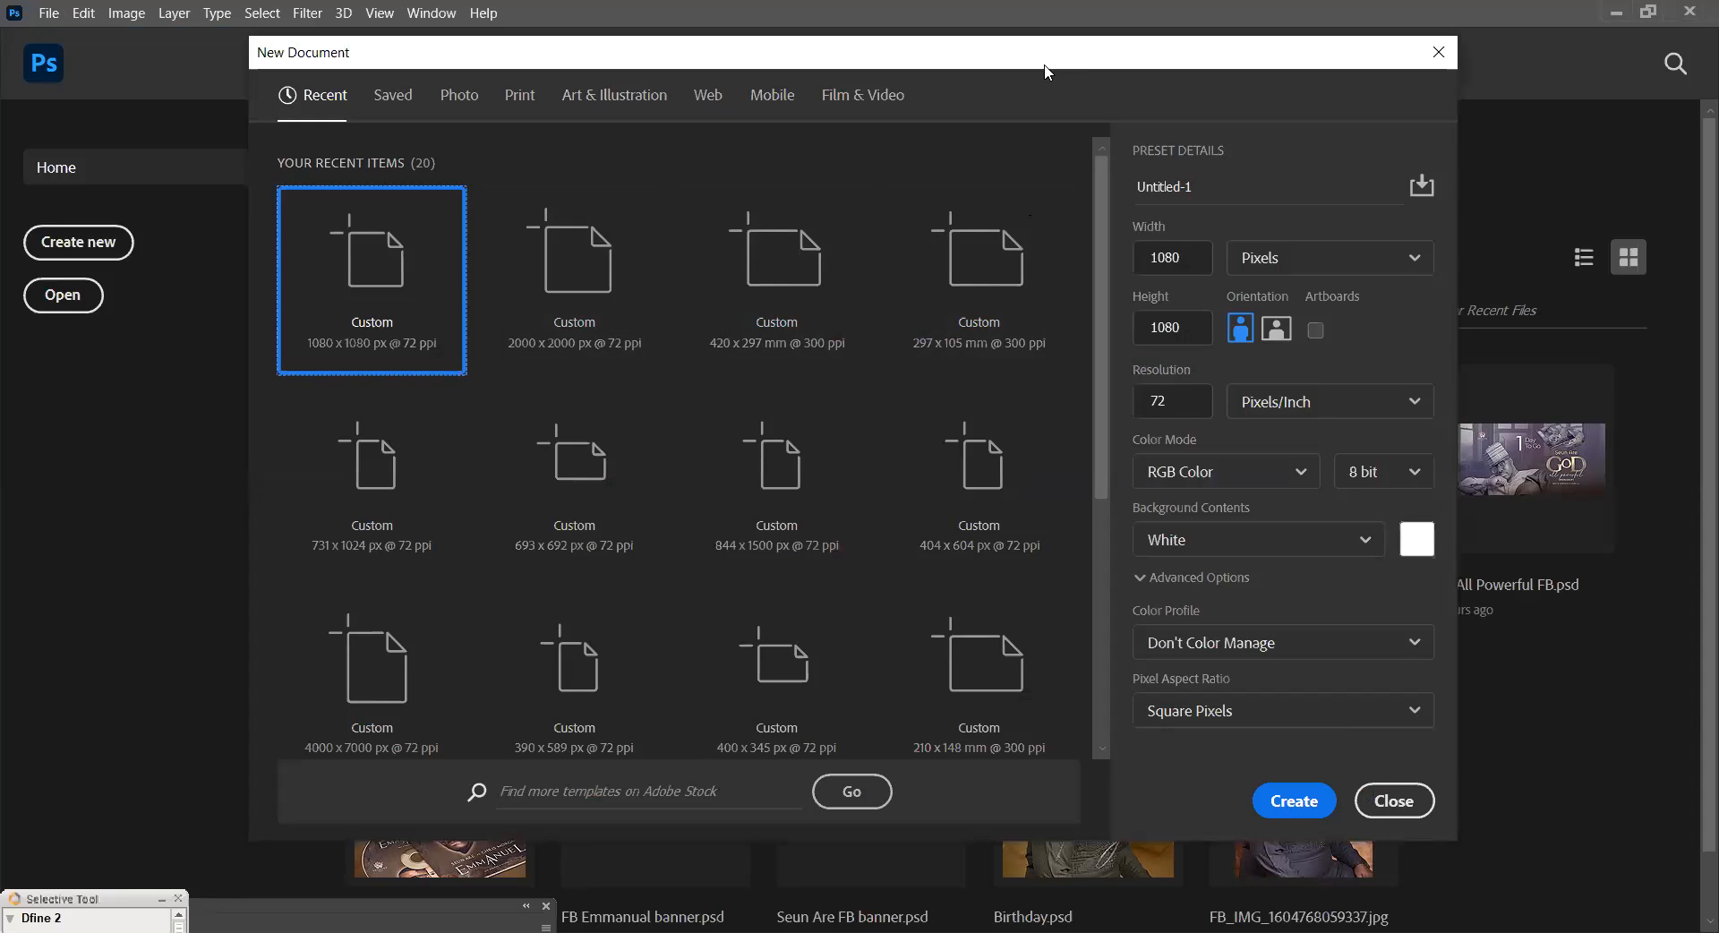
pyautogui.moveTo(1044, 65); pyautogui.dragTo(841, 46)
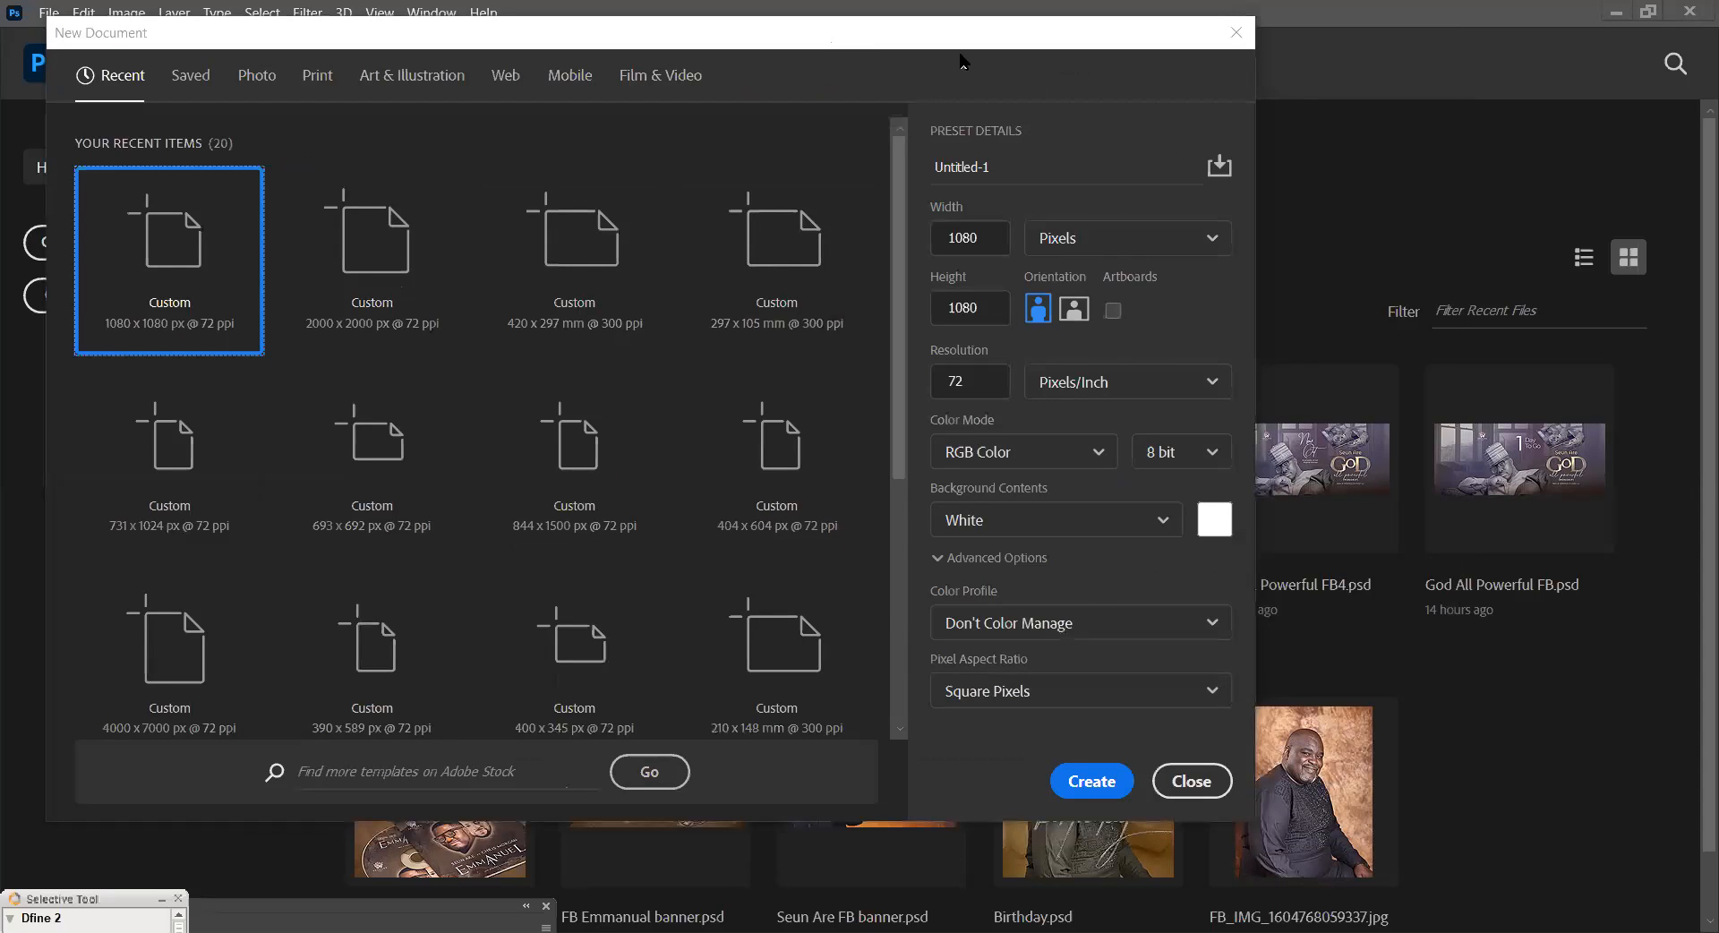
pyautogui.click(1183, 259)
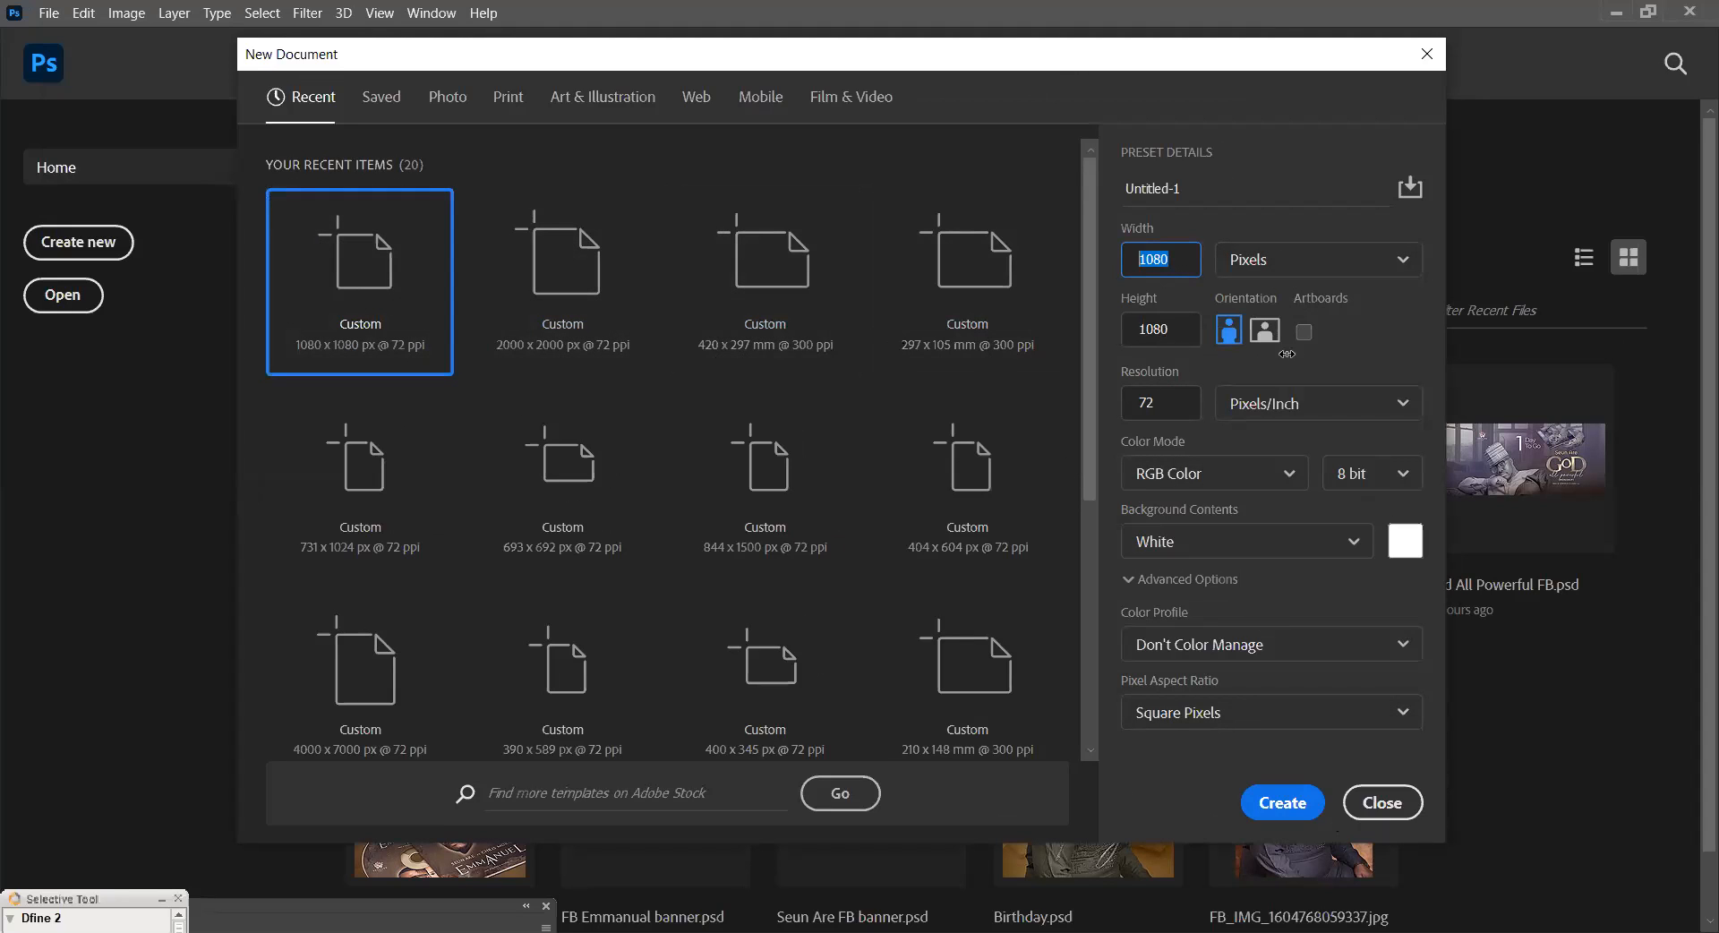
pyautogui.press('Tab')
pyautogui.press('Tab')
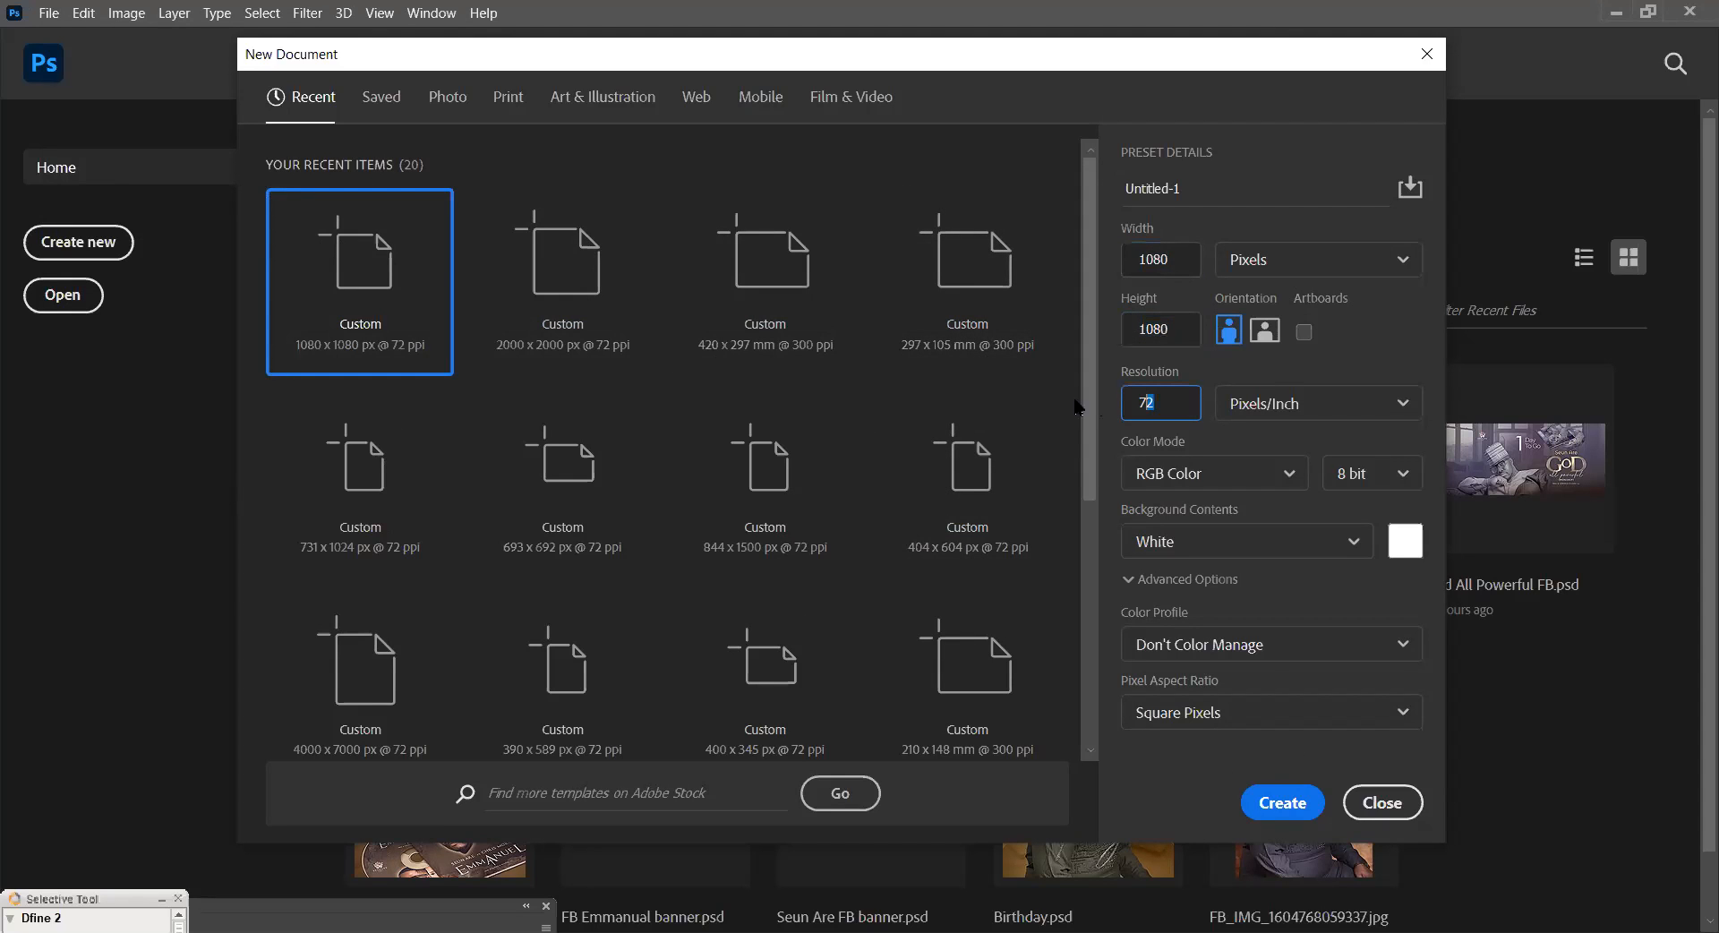
pyautogui.click(1286, 803)
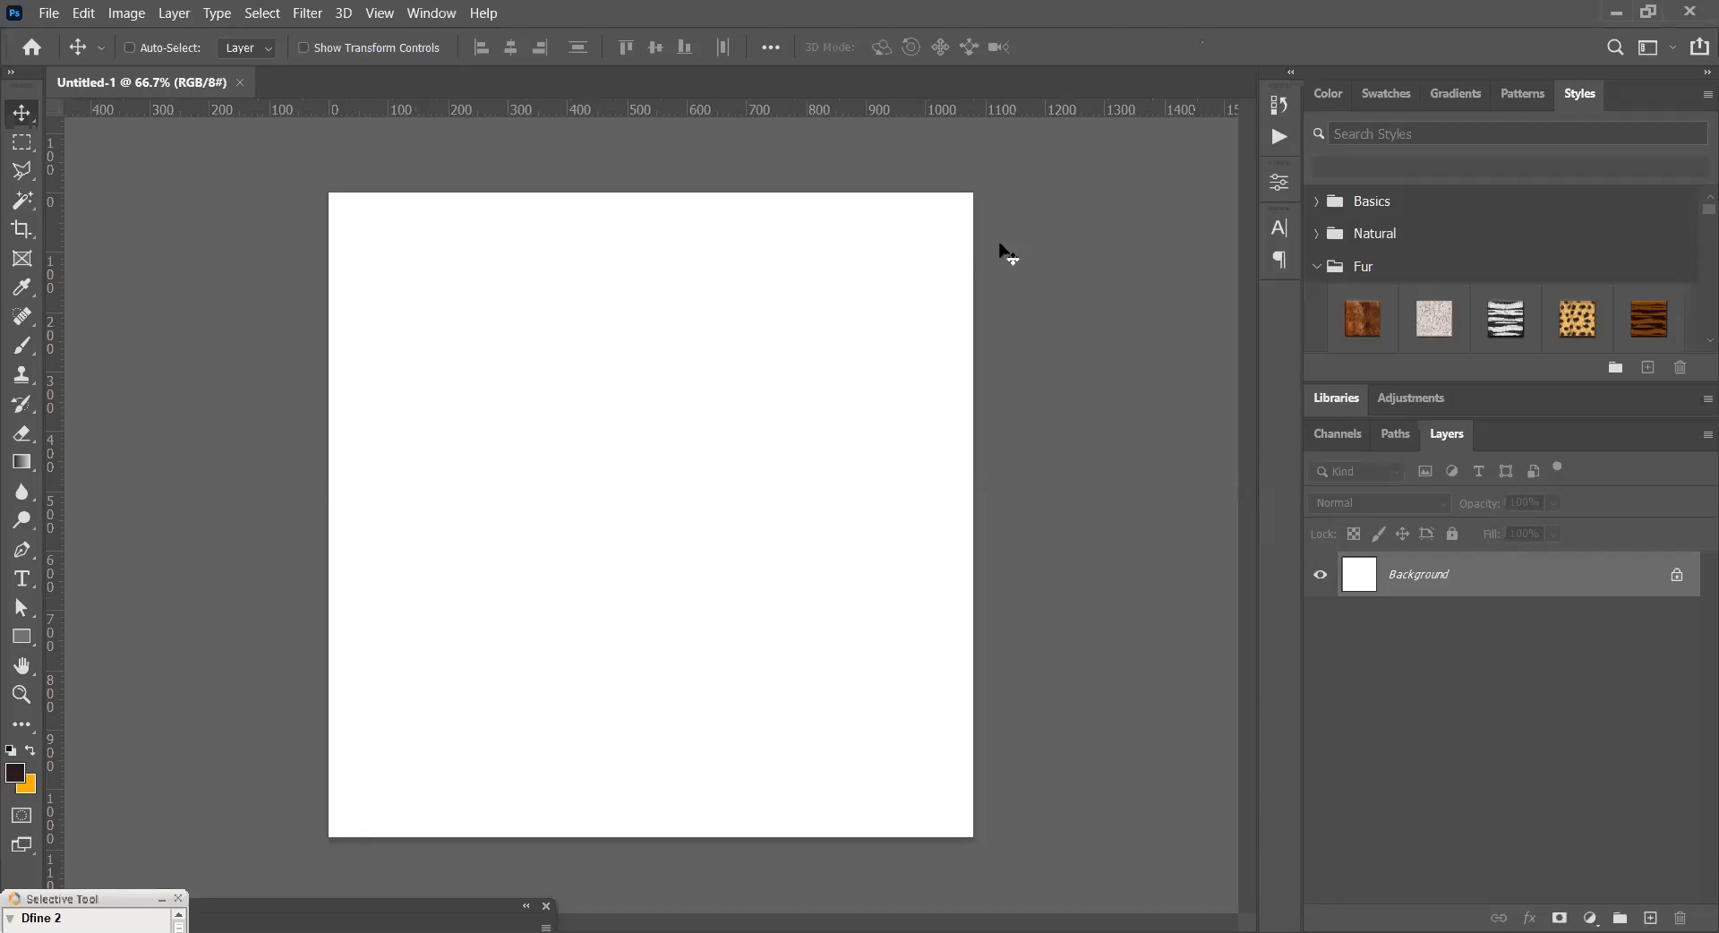
# - Draw a rectangular marquee selection about 585 by 520 pixels in the middle of the canvas
pyautogui.click(14, 147)
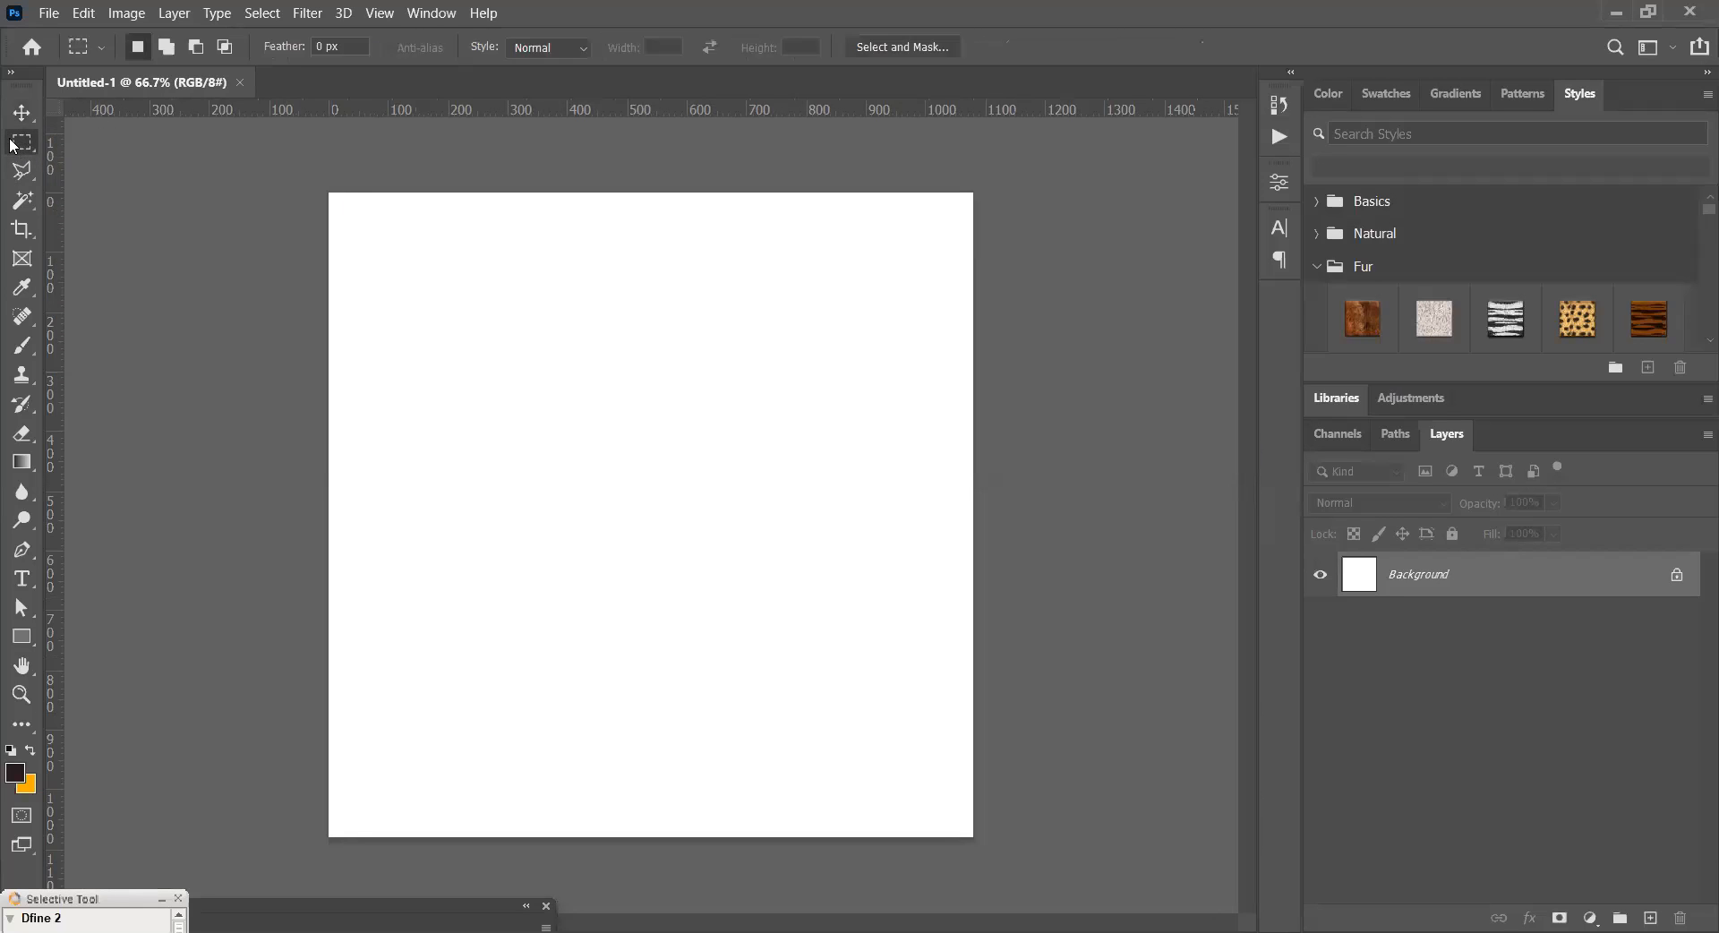
pyautogui.rightClick(13, 146)
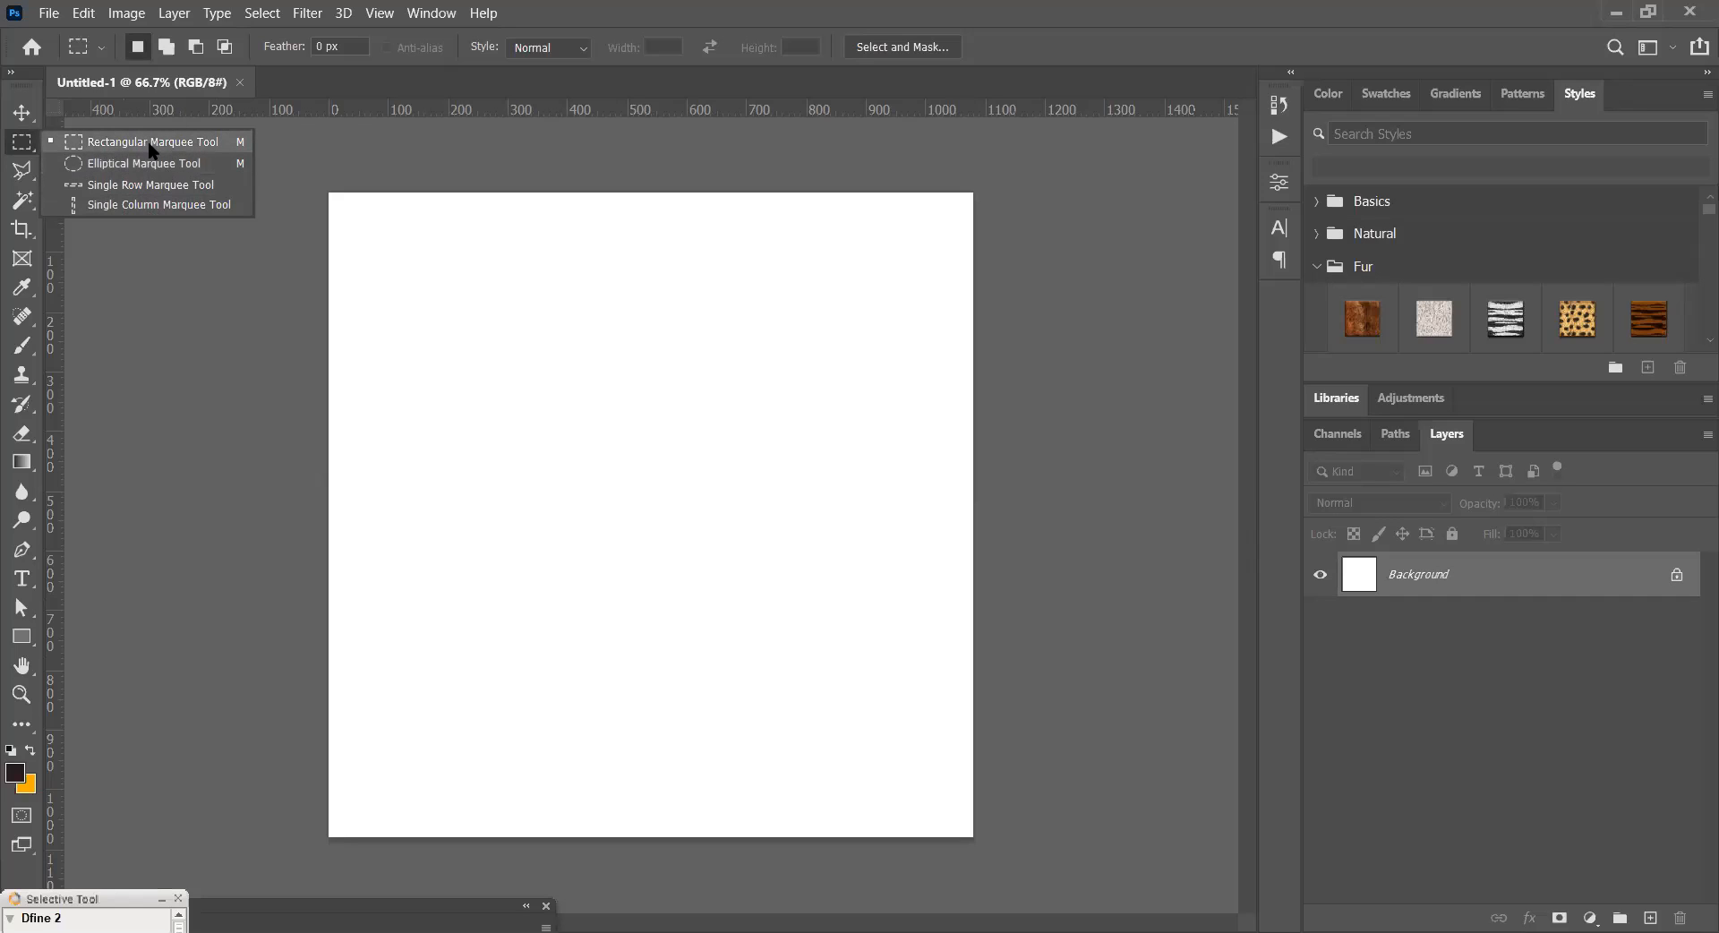
pyautogui.click(531, 389)
pyautogui.moveTo(484, 339); pyautogui.dragTo(833, 651)
pyautogui.hotkey('ctrl', 'space')
pyautogui.moveTo(436, 303); pyautogui.dragTo(729, 514)
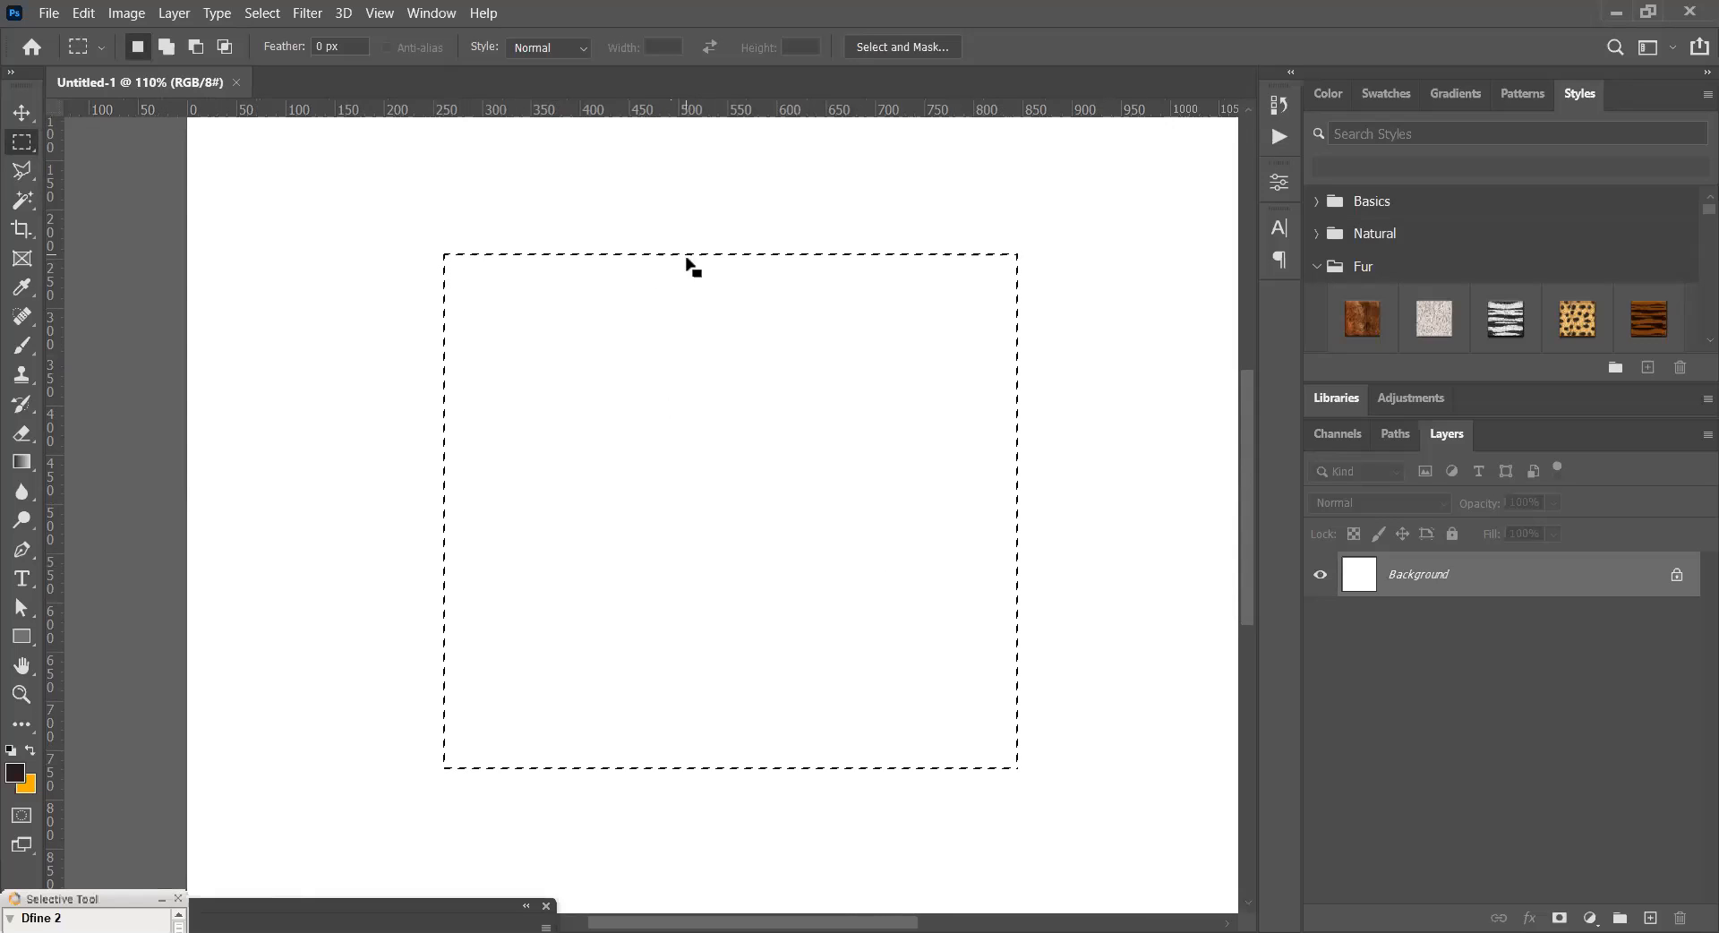
# - Replace the rectangular selection with an Elliptical Marquee selection about 590 by 560 pixels and shift it slightly up and left
pyautogui.hotkey('ctrl', 'd')
pyautogui.rightClick(21, 142)
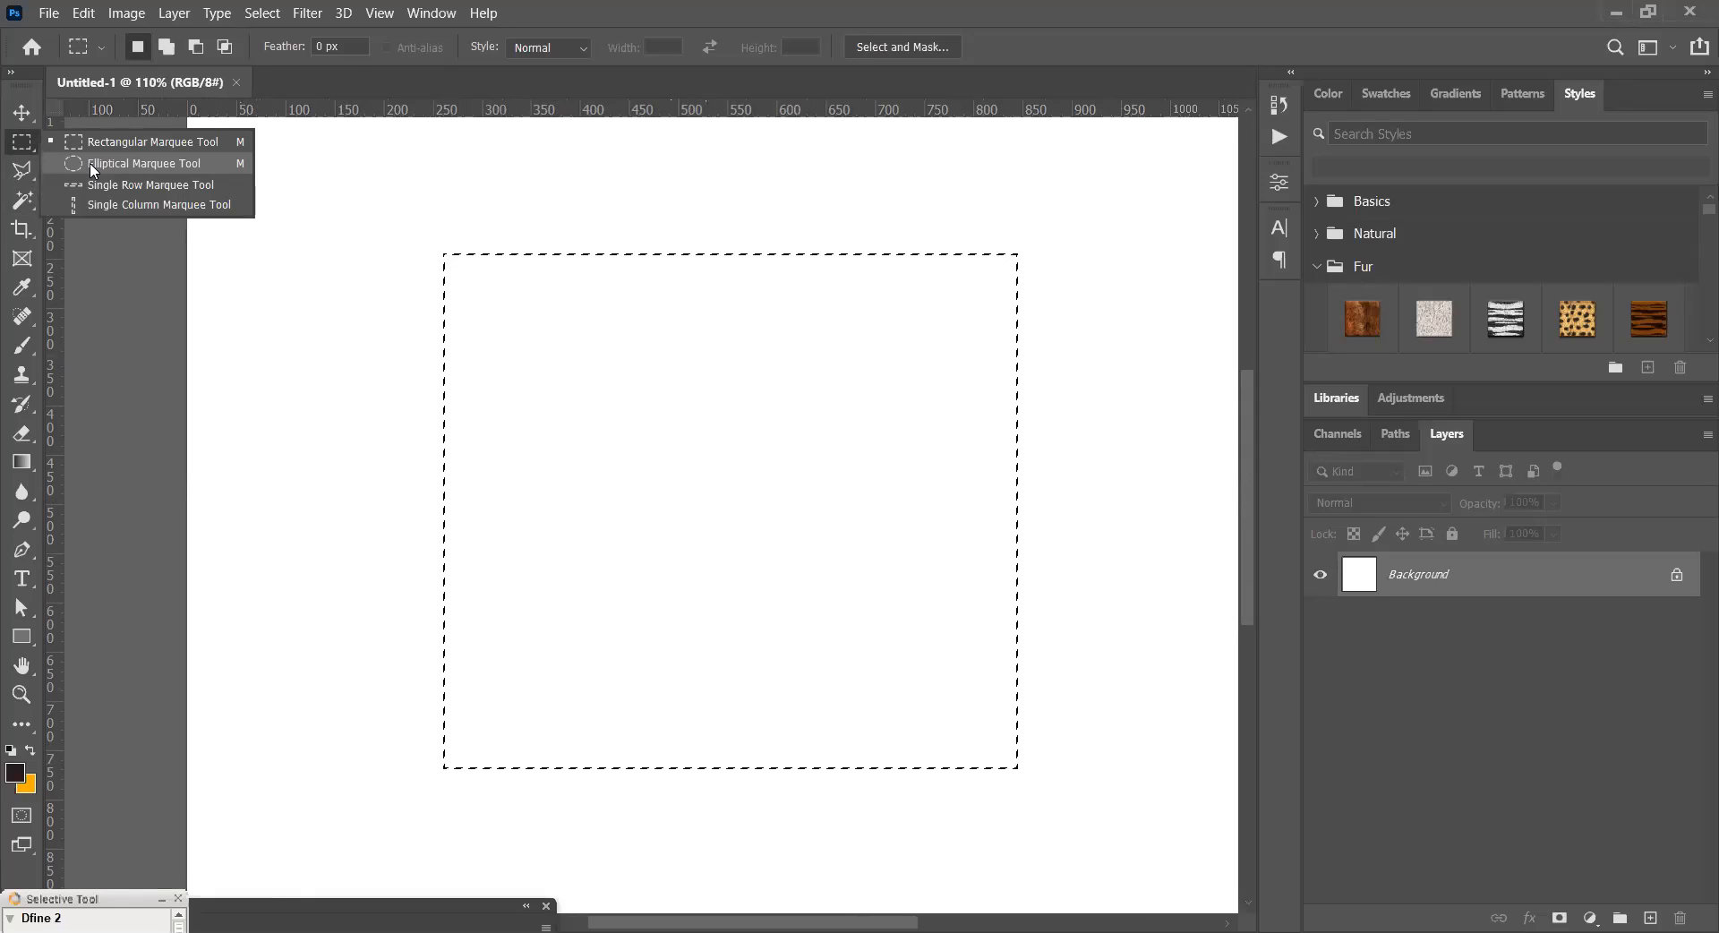
pyautogui.click(143, 163)
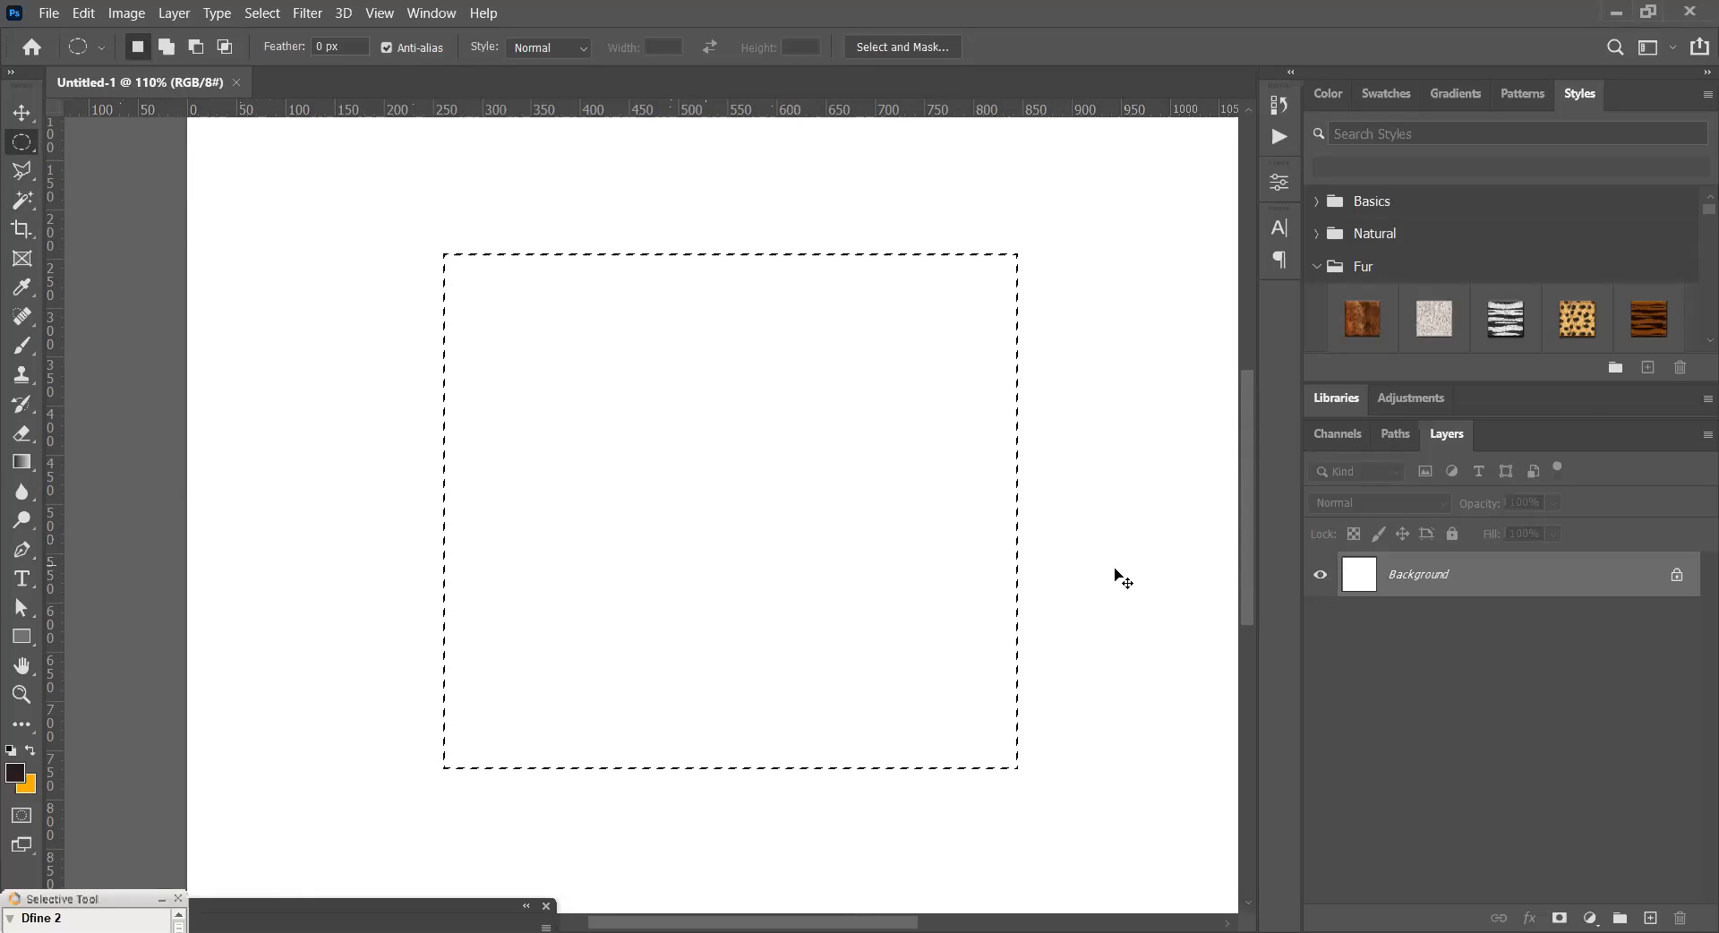
pyautogui.click(1049, 565)
pyautogui.moveTo(444, 264); pyautogui.dragTo(1023, 811)
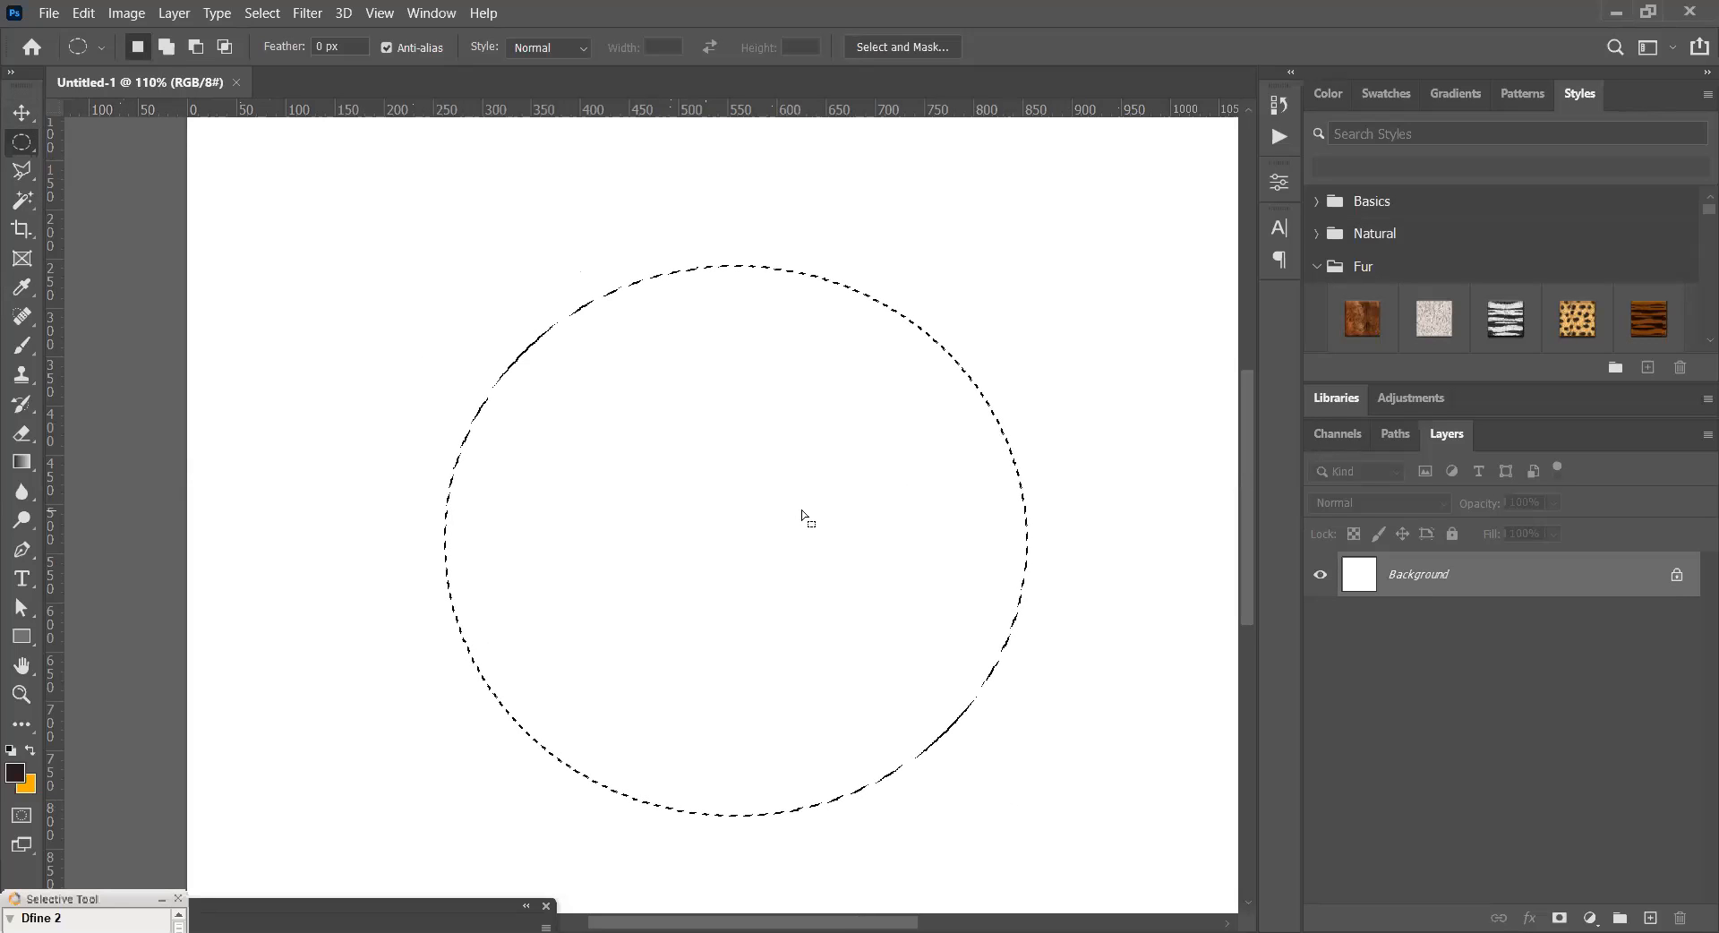
pyautogui.moveTo(797, 510); pyautogui.dragTo(737, 477)
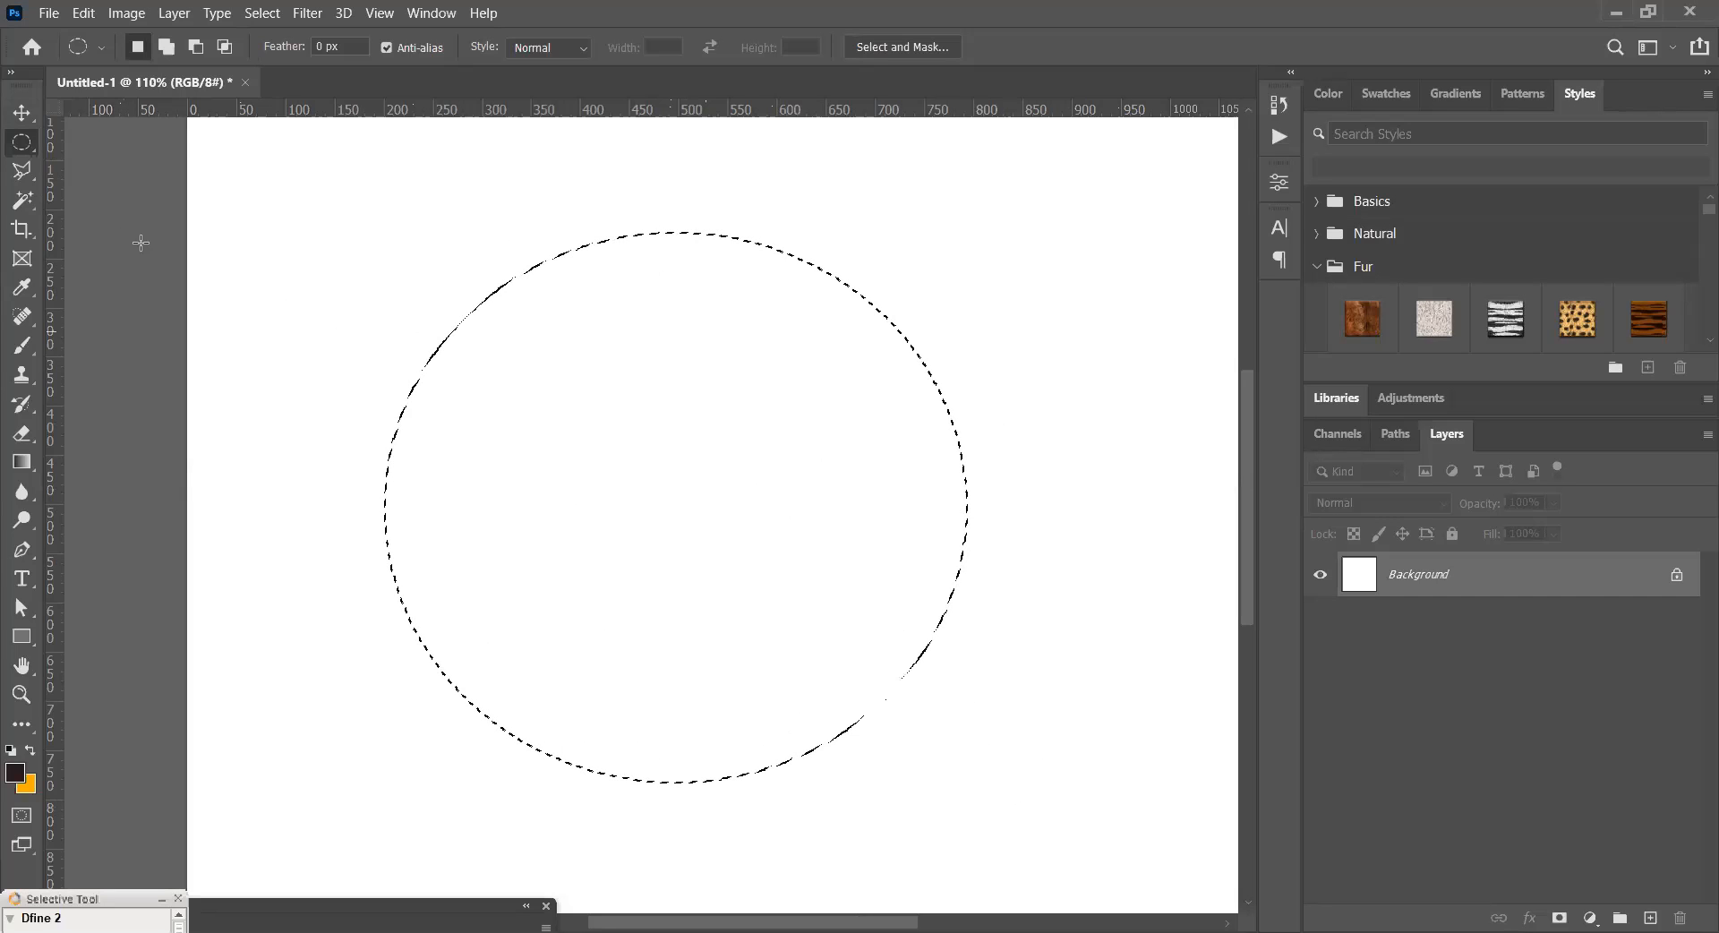
# - Draw an irregular freehand selection with the Lasso Tool across the middle of the canvas
pyautogui.click(17, 178)
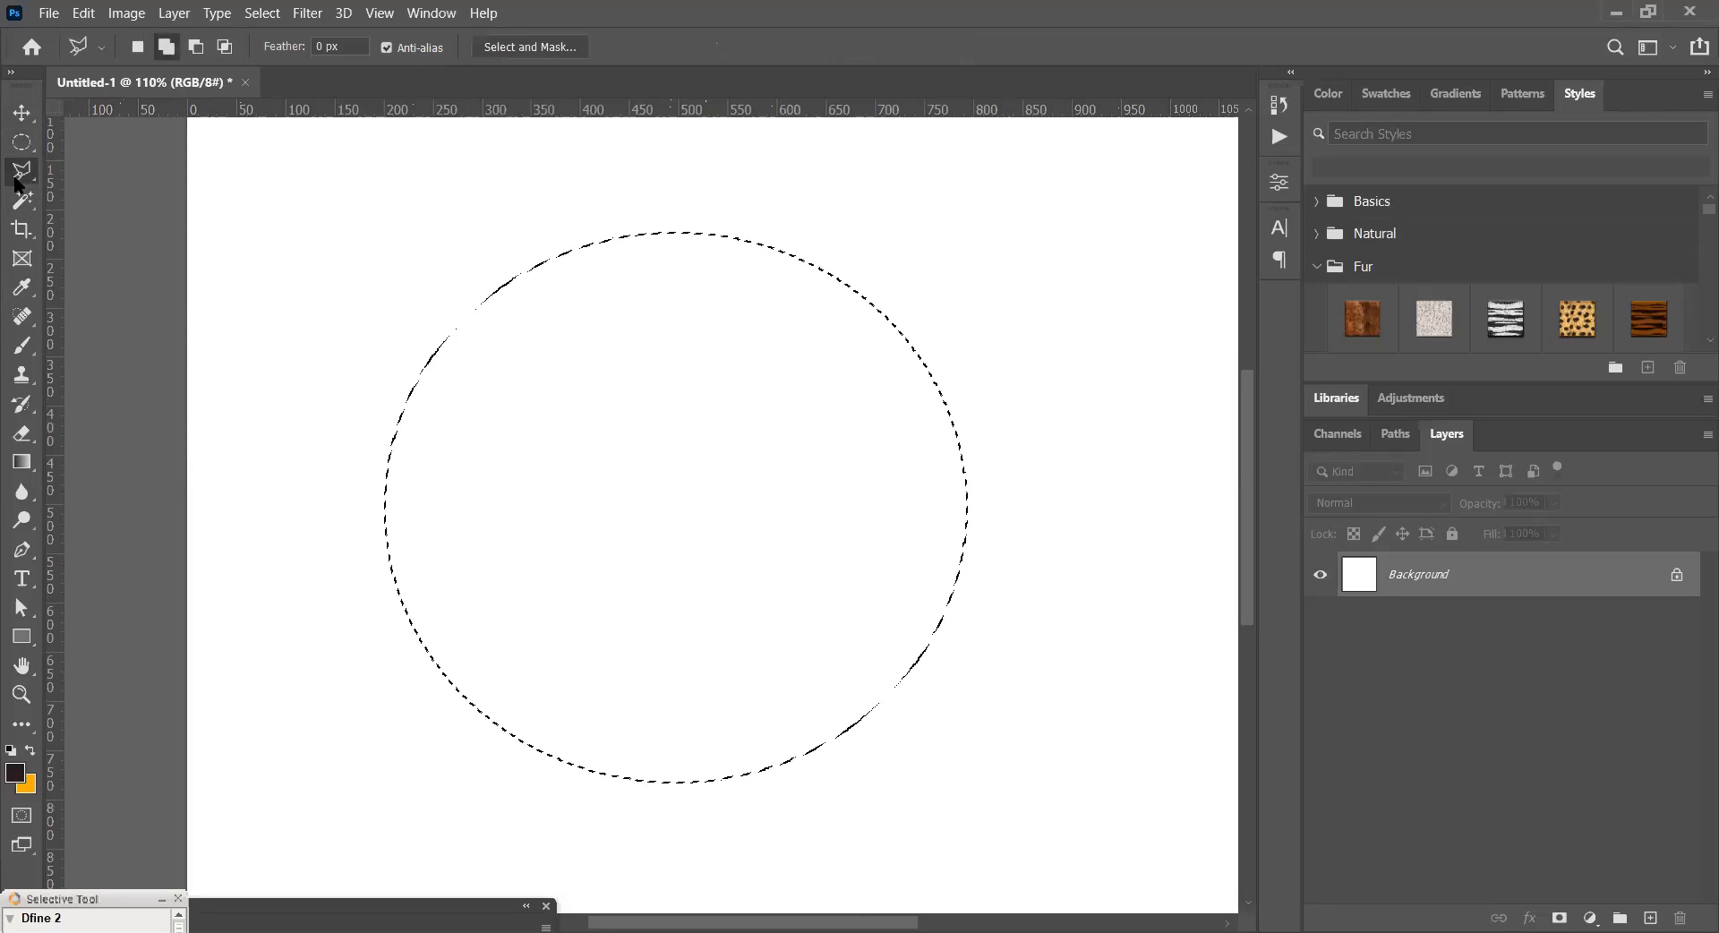
pyautogui.rightClick(17, 180)
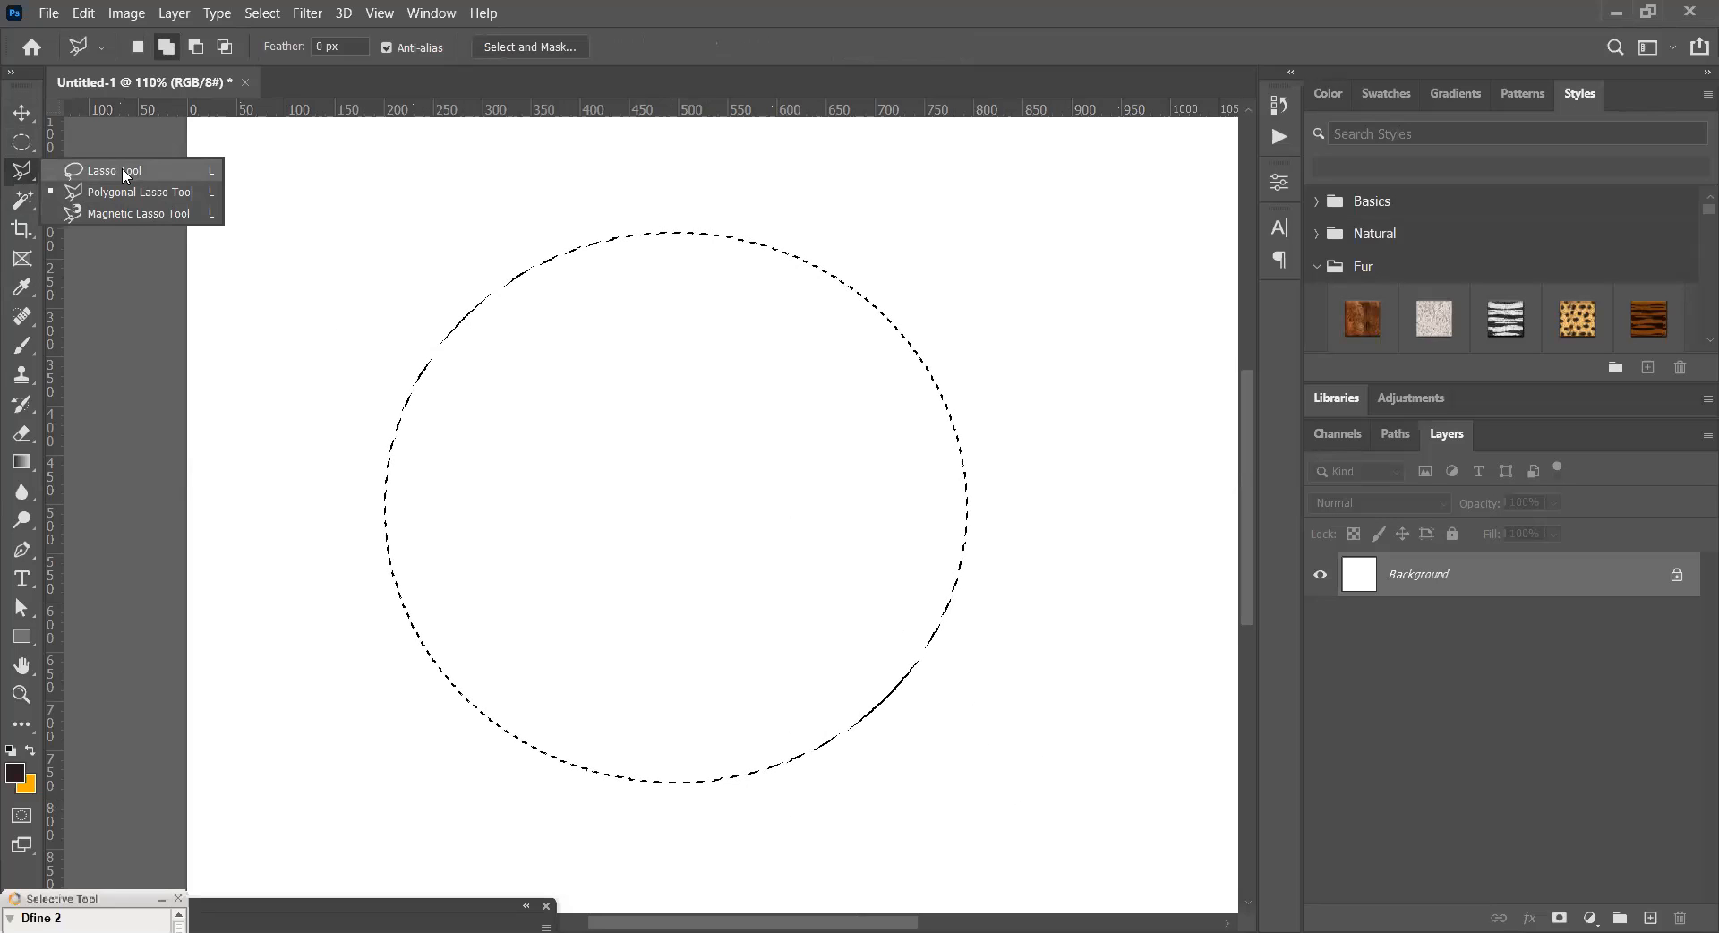
pyautogui.click(127, 176)
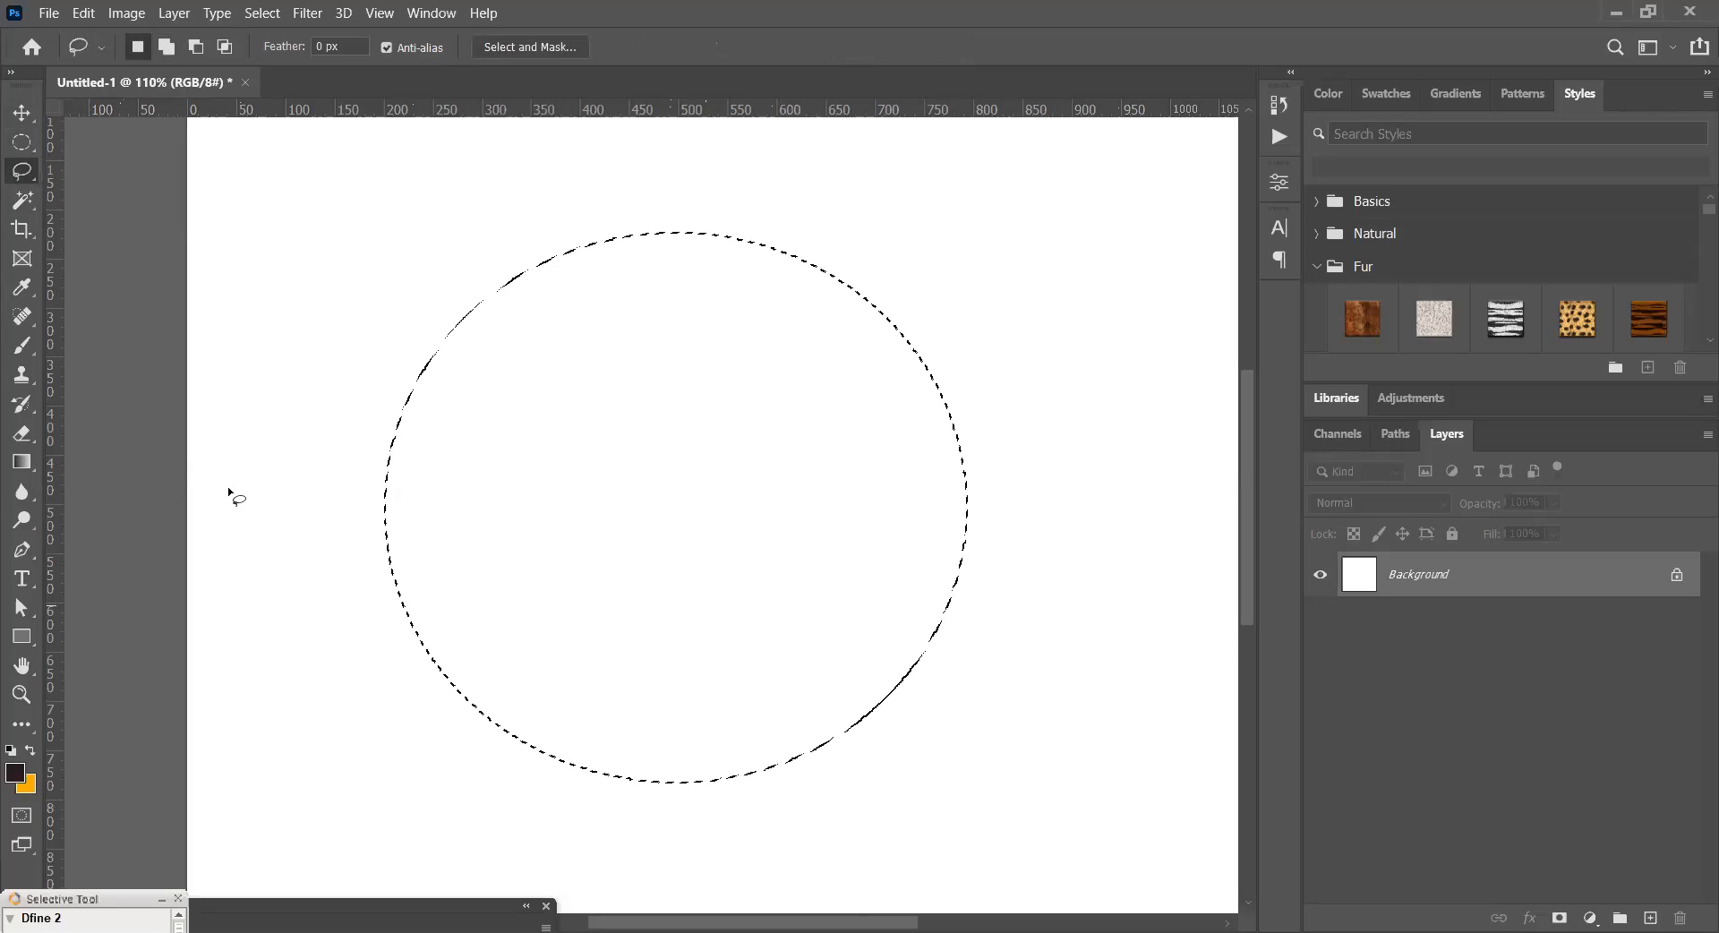
pyautogui.rightClick(24, 171)
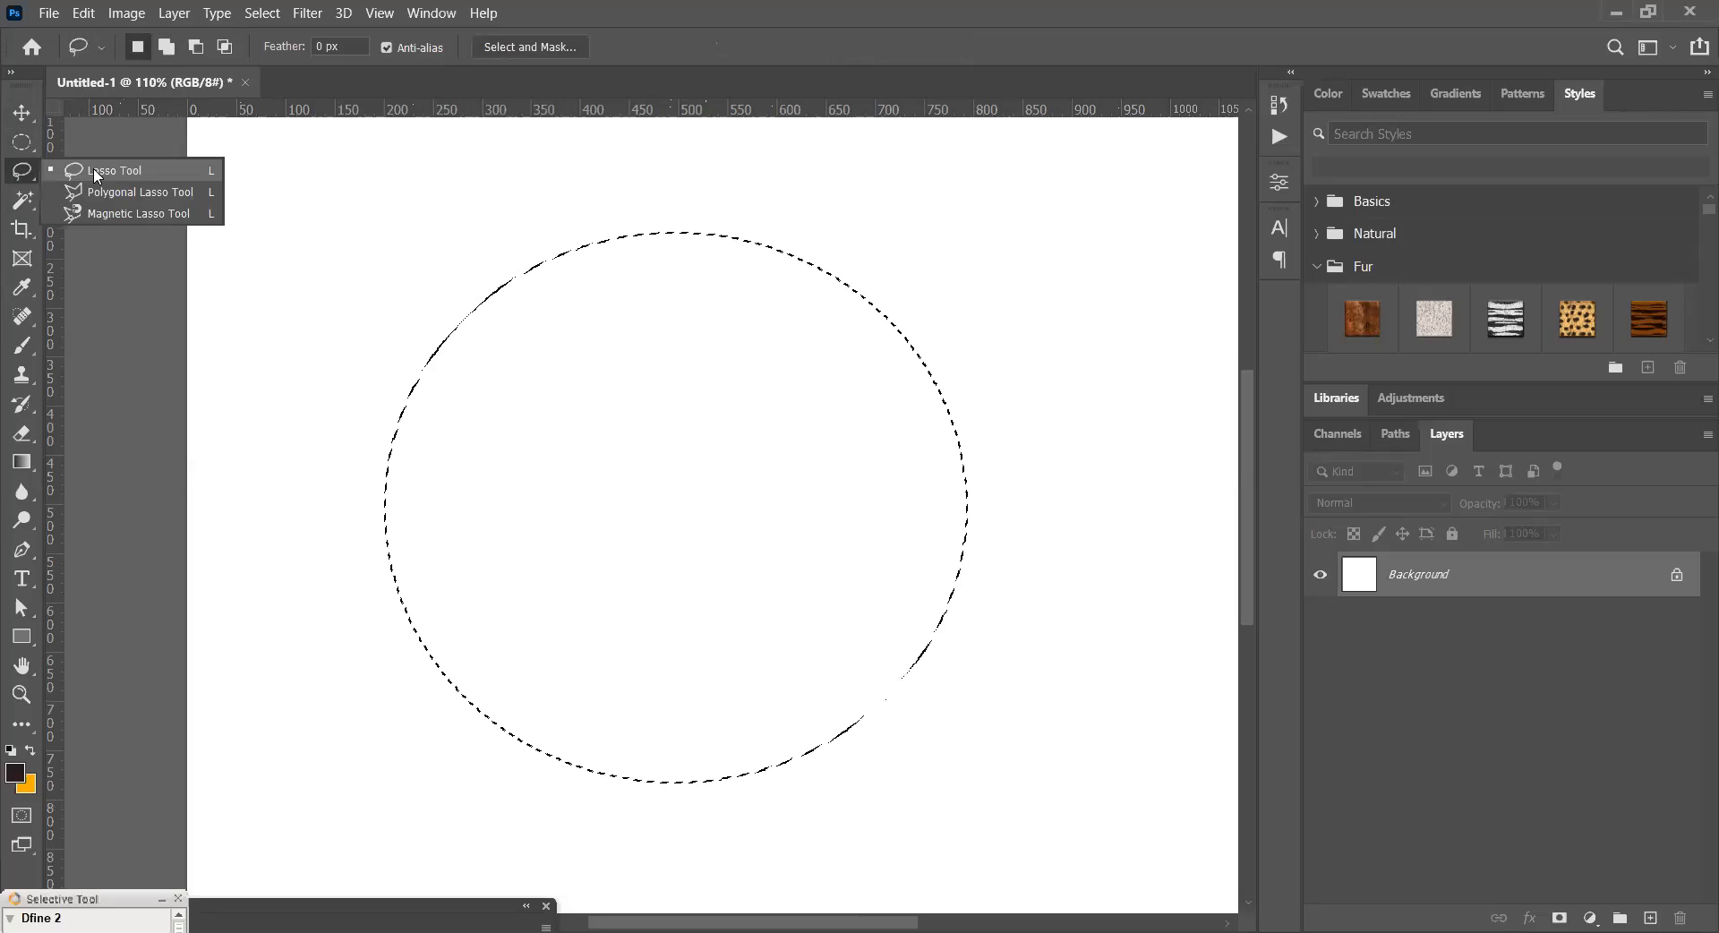
pyautogui.moveTo(342, 621)
pyautogui.mouseDown()
pyautogui.moveTo(335, 448)
pyautogui.moveTo(354, 407)
pyautogui.moveTo(438, 335)
pyautogui.moveTo(595, 309)
pyautogui.moveTo(739, 331)
pyautogui.moveTo(777, 364)
pyautogui.moveTo(786, 455)
pyautogui.moveTo(907, 533)
pyautogui.moveTo(921, 592)
pyautogui.moveTo(895, 640)
pyautogui.moveTo(724, 685)
pyautogui.moveTo(690, 733)
pyautogui.moveTo(583, 771)
pyautogui.moveTo(462, 648)
pyautogui.mouseUp()
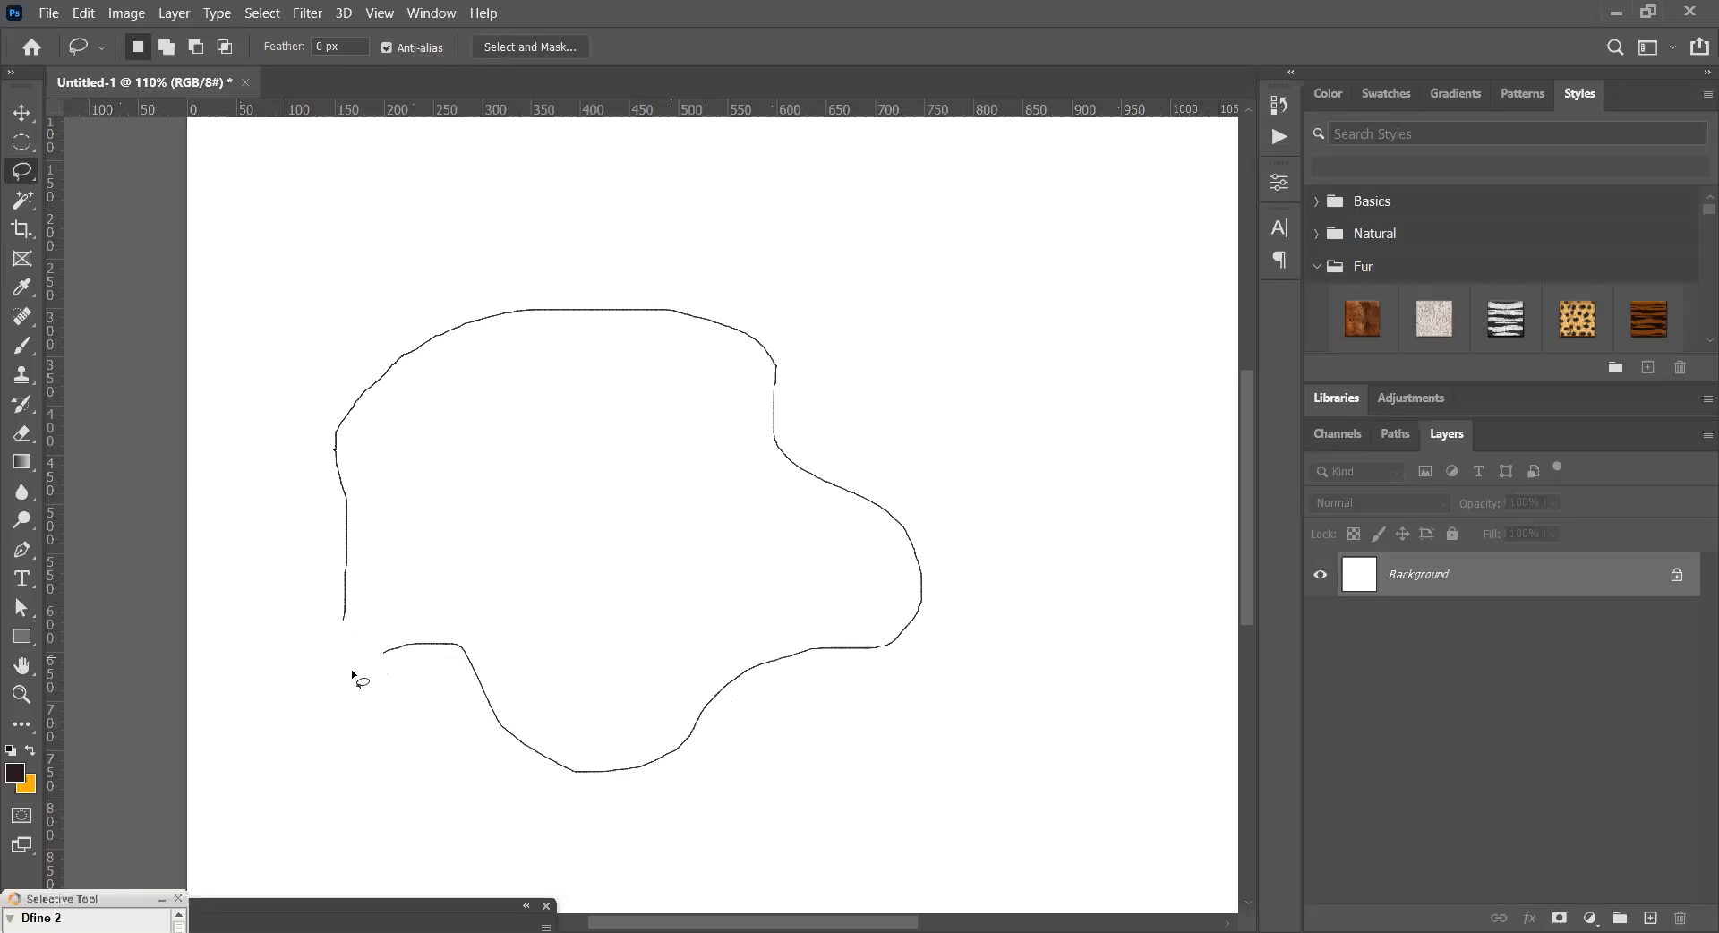
pyautogui.moveTo(330, 655); pyautogui.dragTo(345, 627)
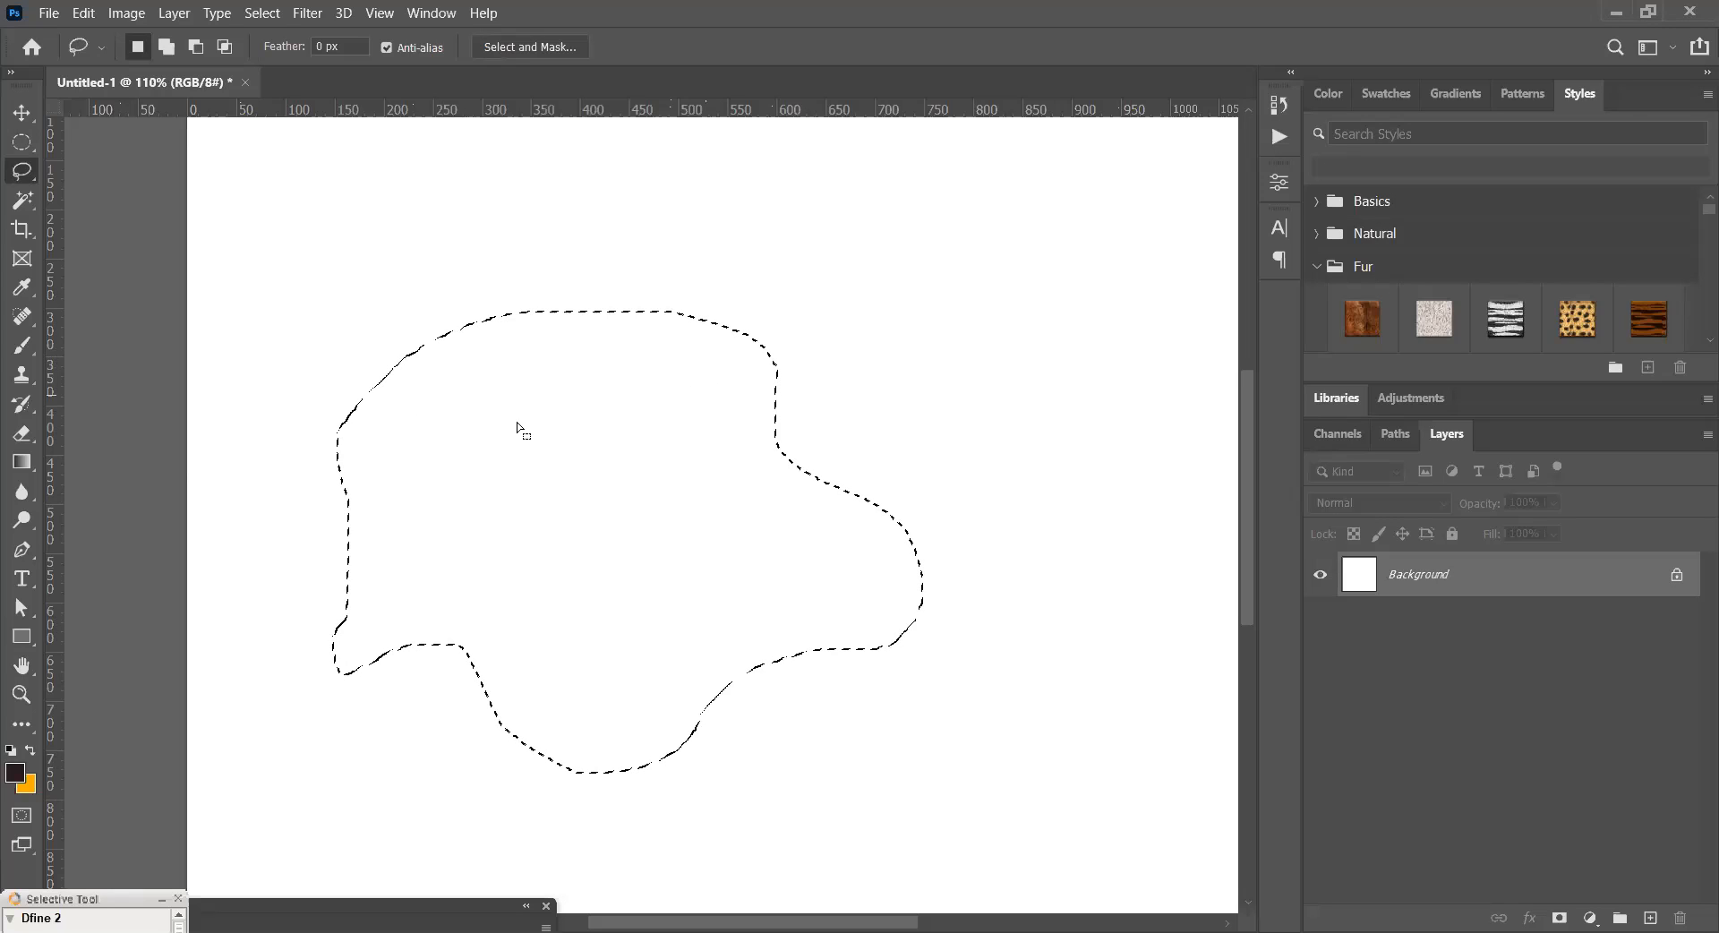
# - Clear the freehand selection, outline a straight-sided irregular area with the Polygonal Lasso Tool, and deselect it
pyautogui.rightClick(20, 175)
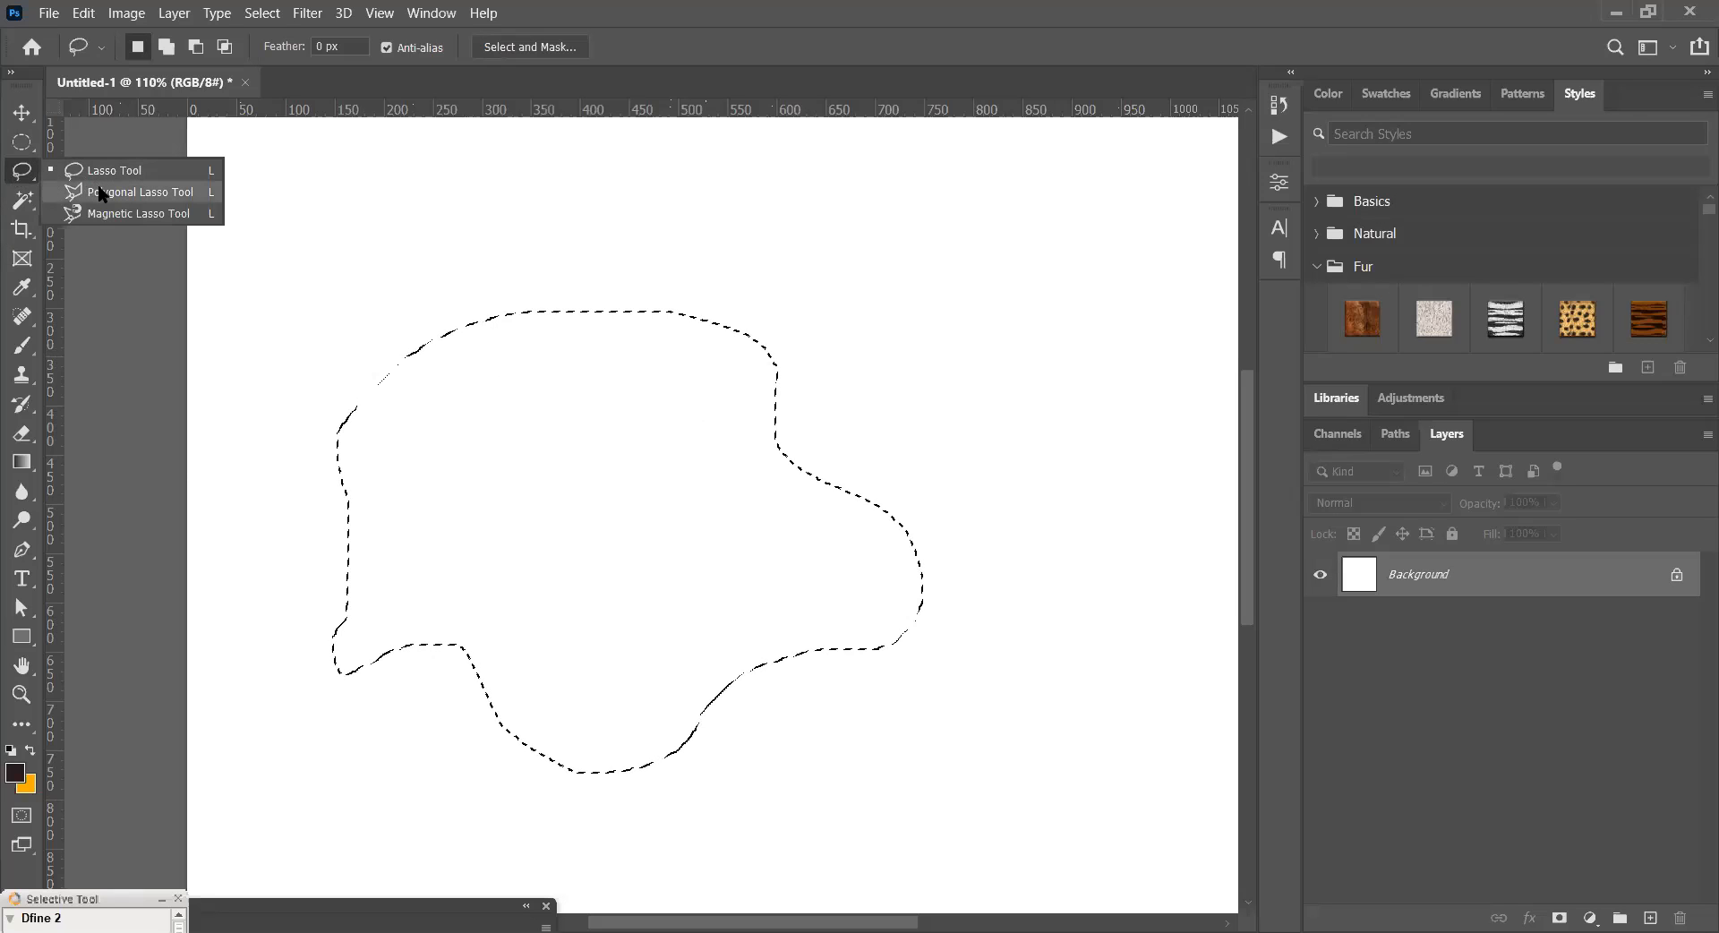
pyautogui.click(147, 194)
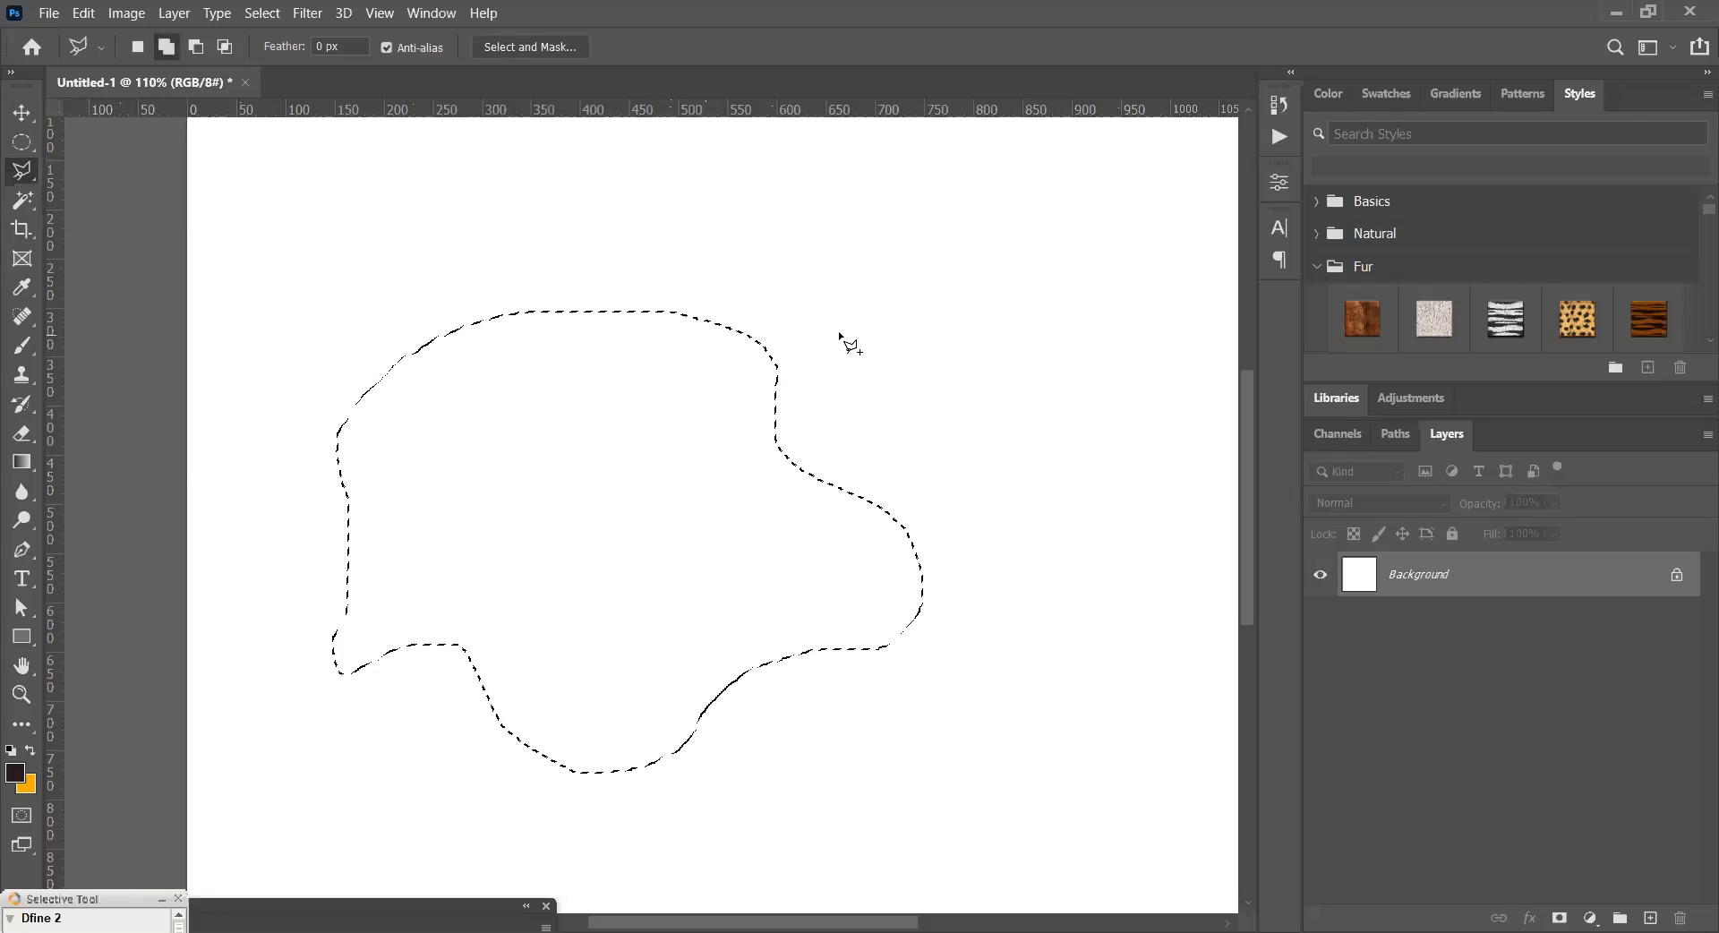
pyautogui.press('shift')
pyautogui.hotkey('ctrl', 'd')
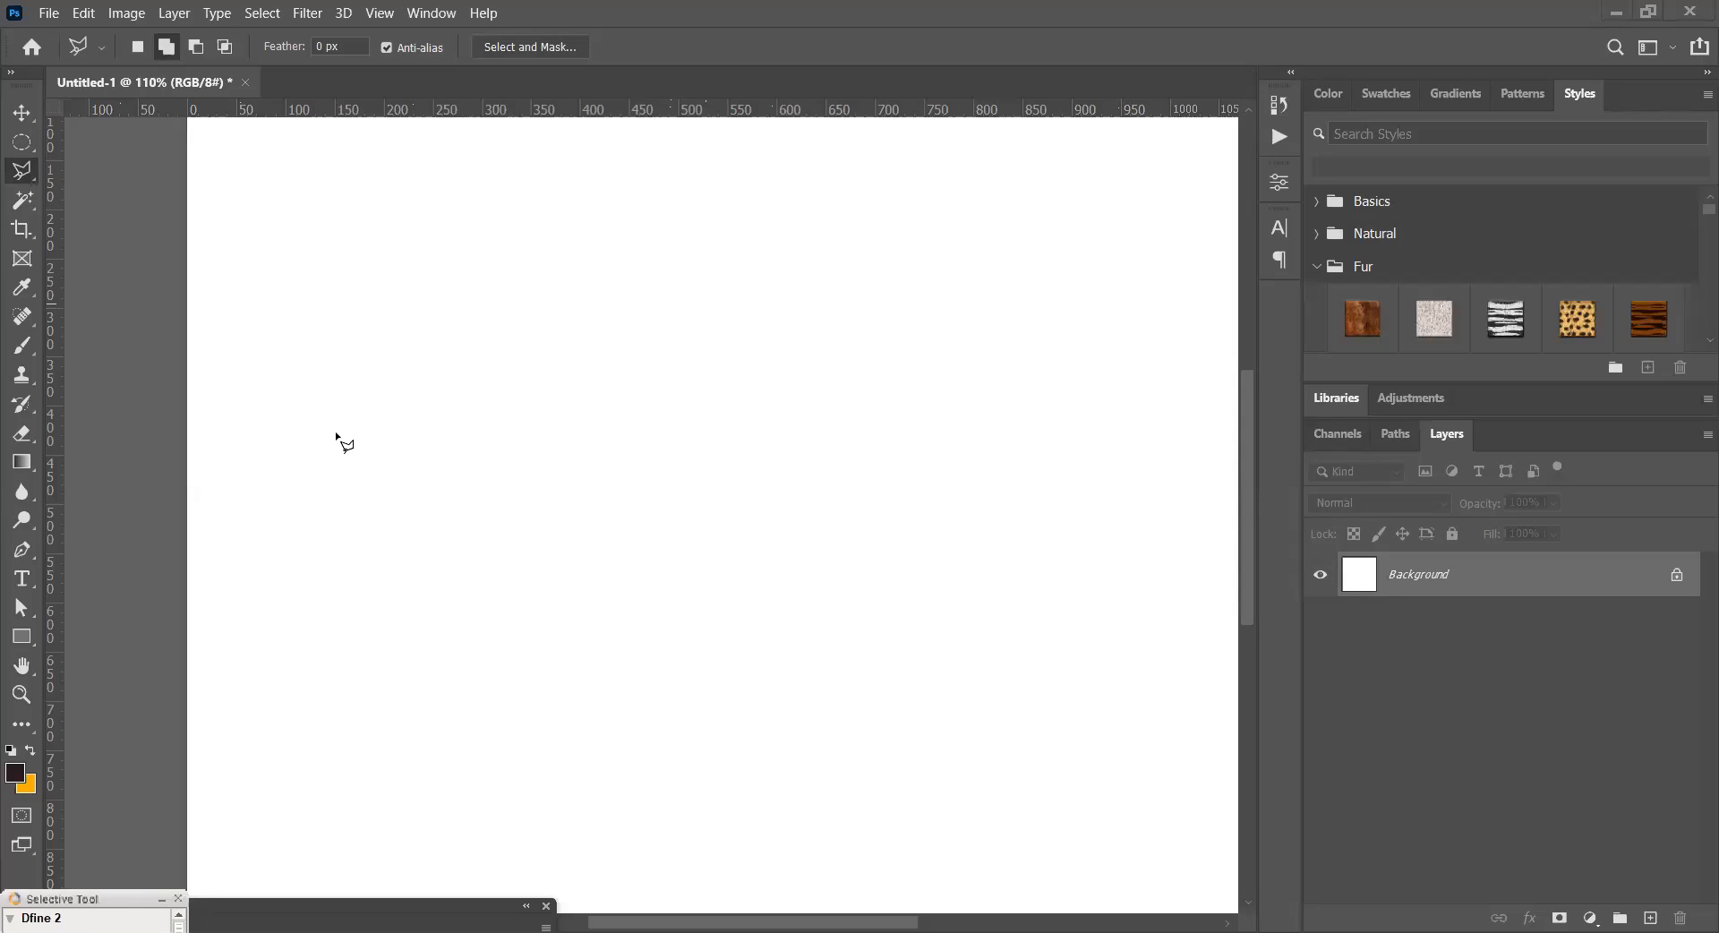
pyautogui.click(377, 395)
pyautogui.click(470, 279)
pyautogui.click(535, 258)
pyautogui.click(631, 243)
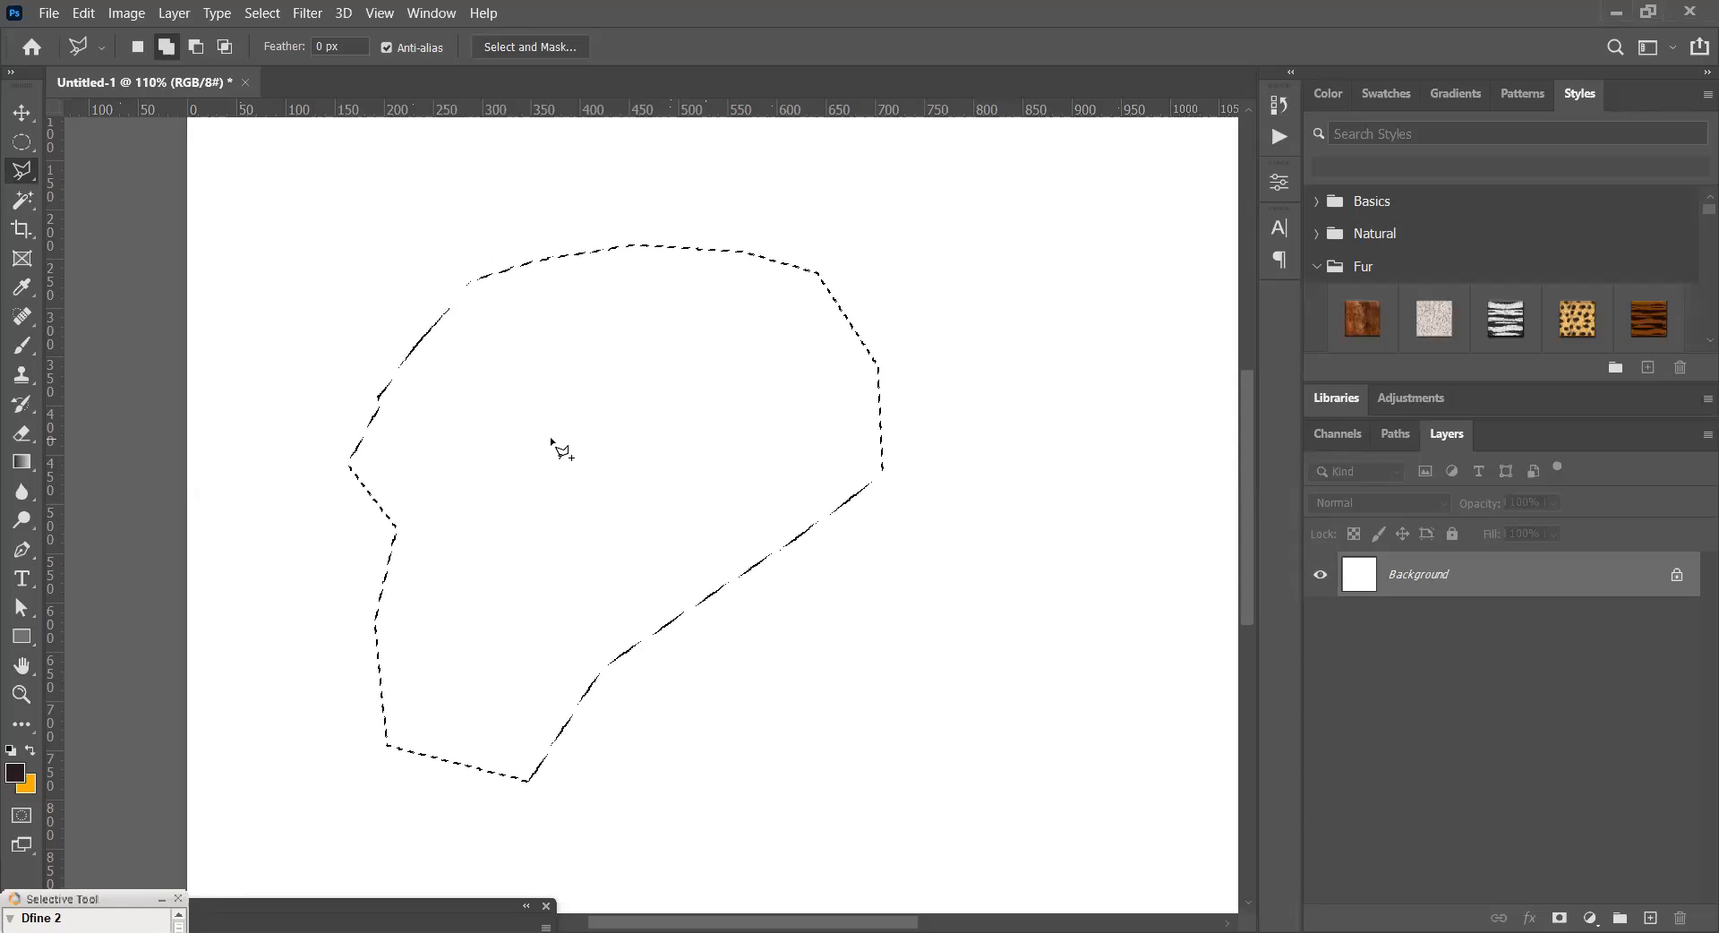
pyautogui.rightClick(22, 170)
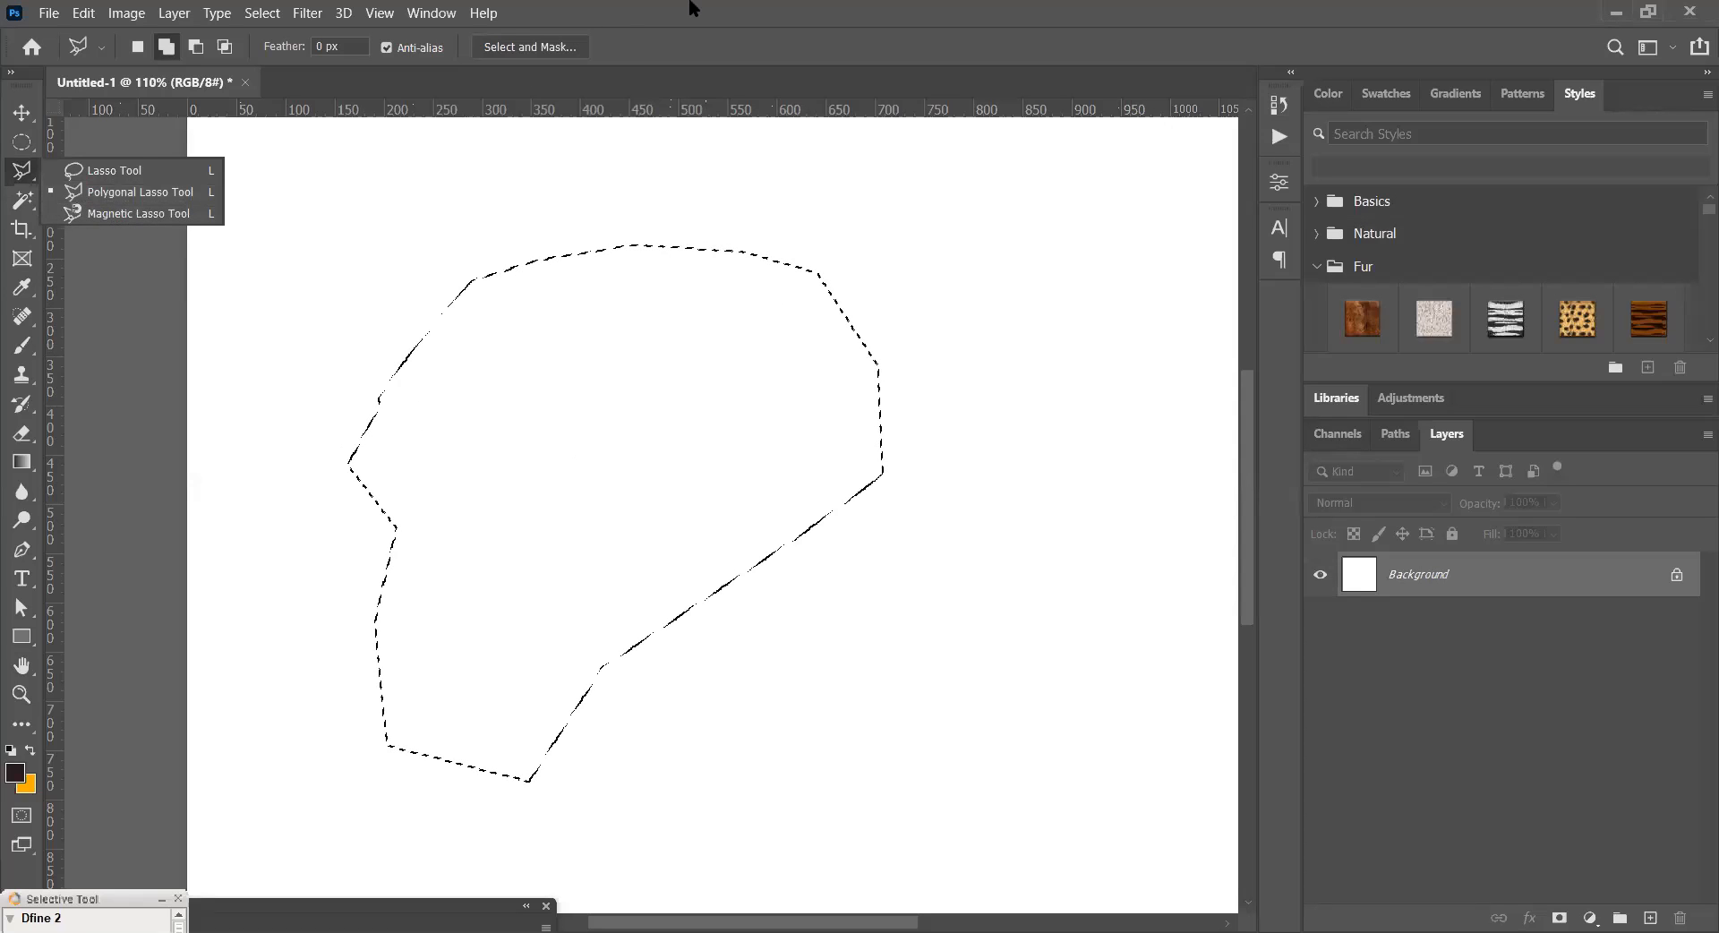
pyautogui.click(463, 274)
pyautogui.hotkey('ctrl', 'd')
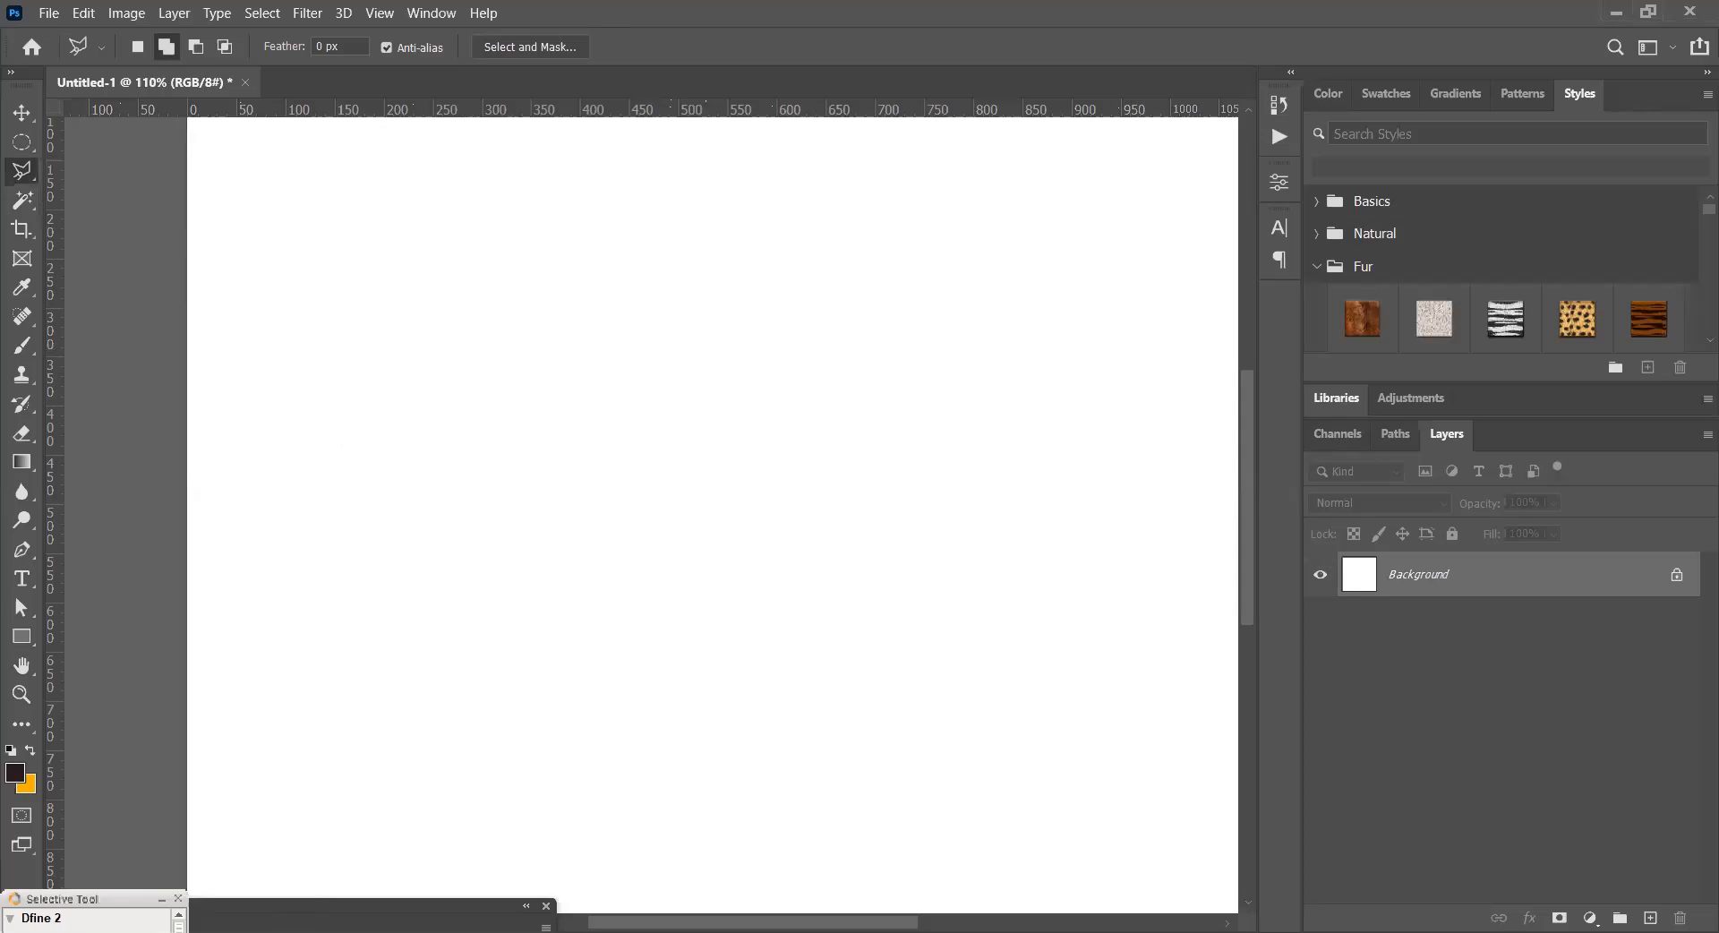
# - Place the image IMG-20200410-WA0024 from the file explorer into the document as a new layer
pyautogui.press('super+e')
pyautogui.moveTo(1094, 548); pyautogui.dragTo(894, 380)
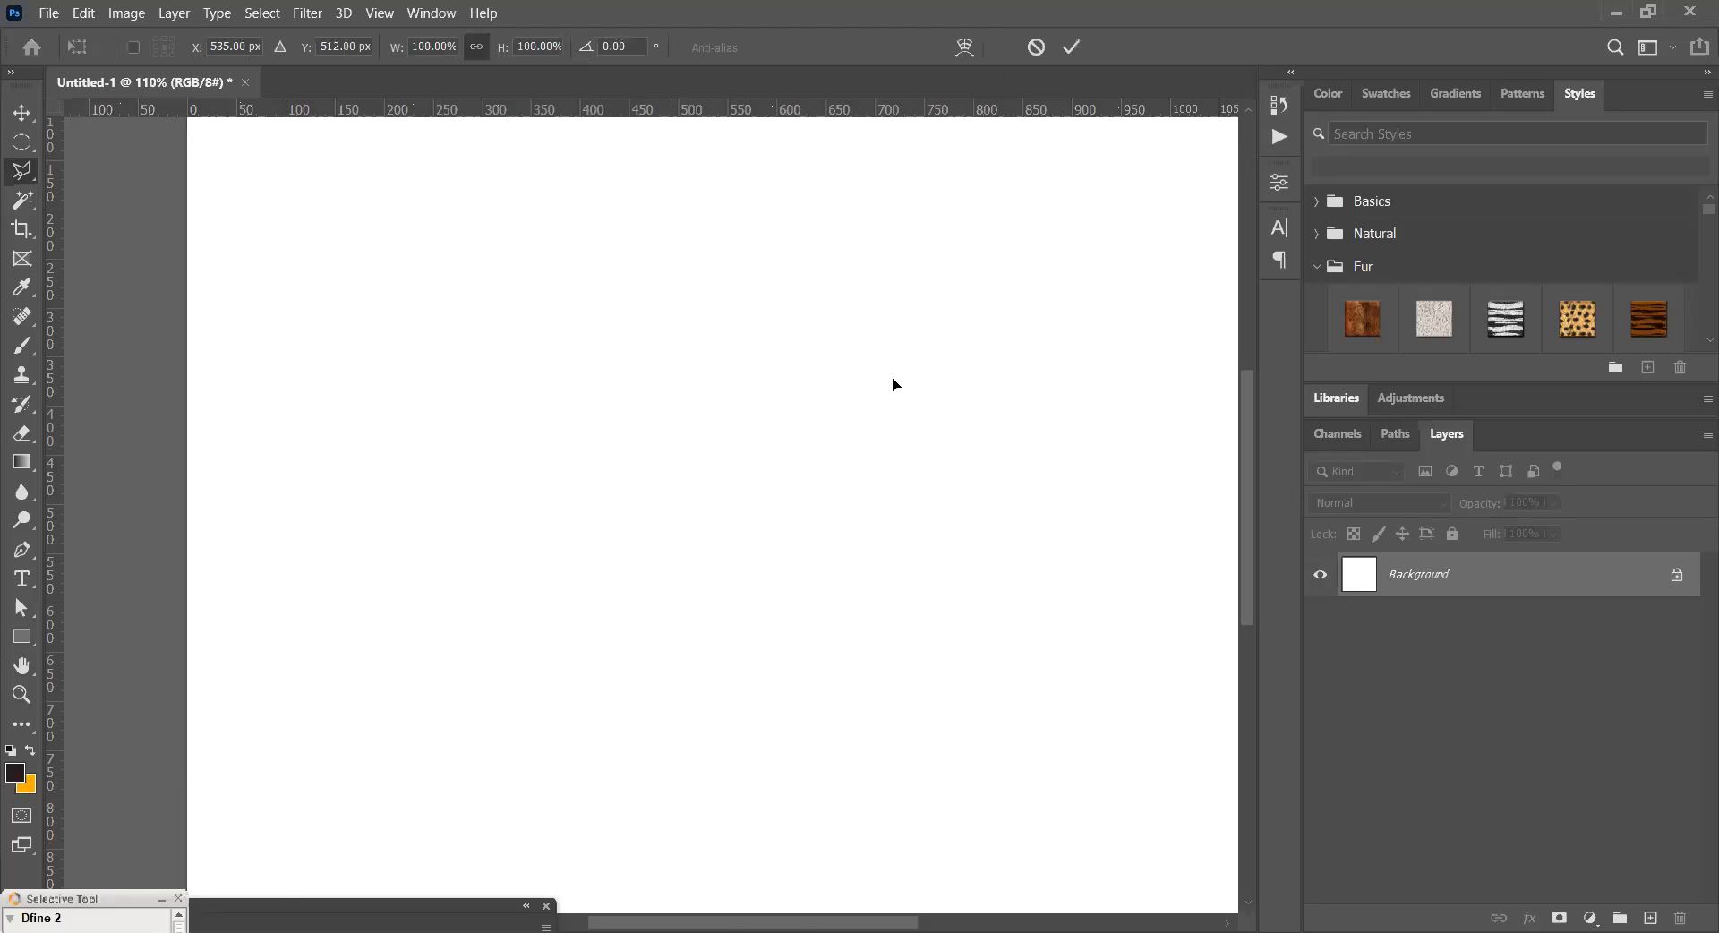
pyautogui.press('Return')
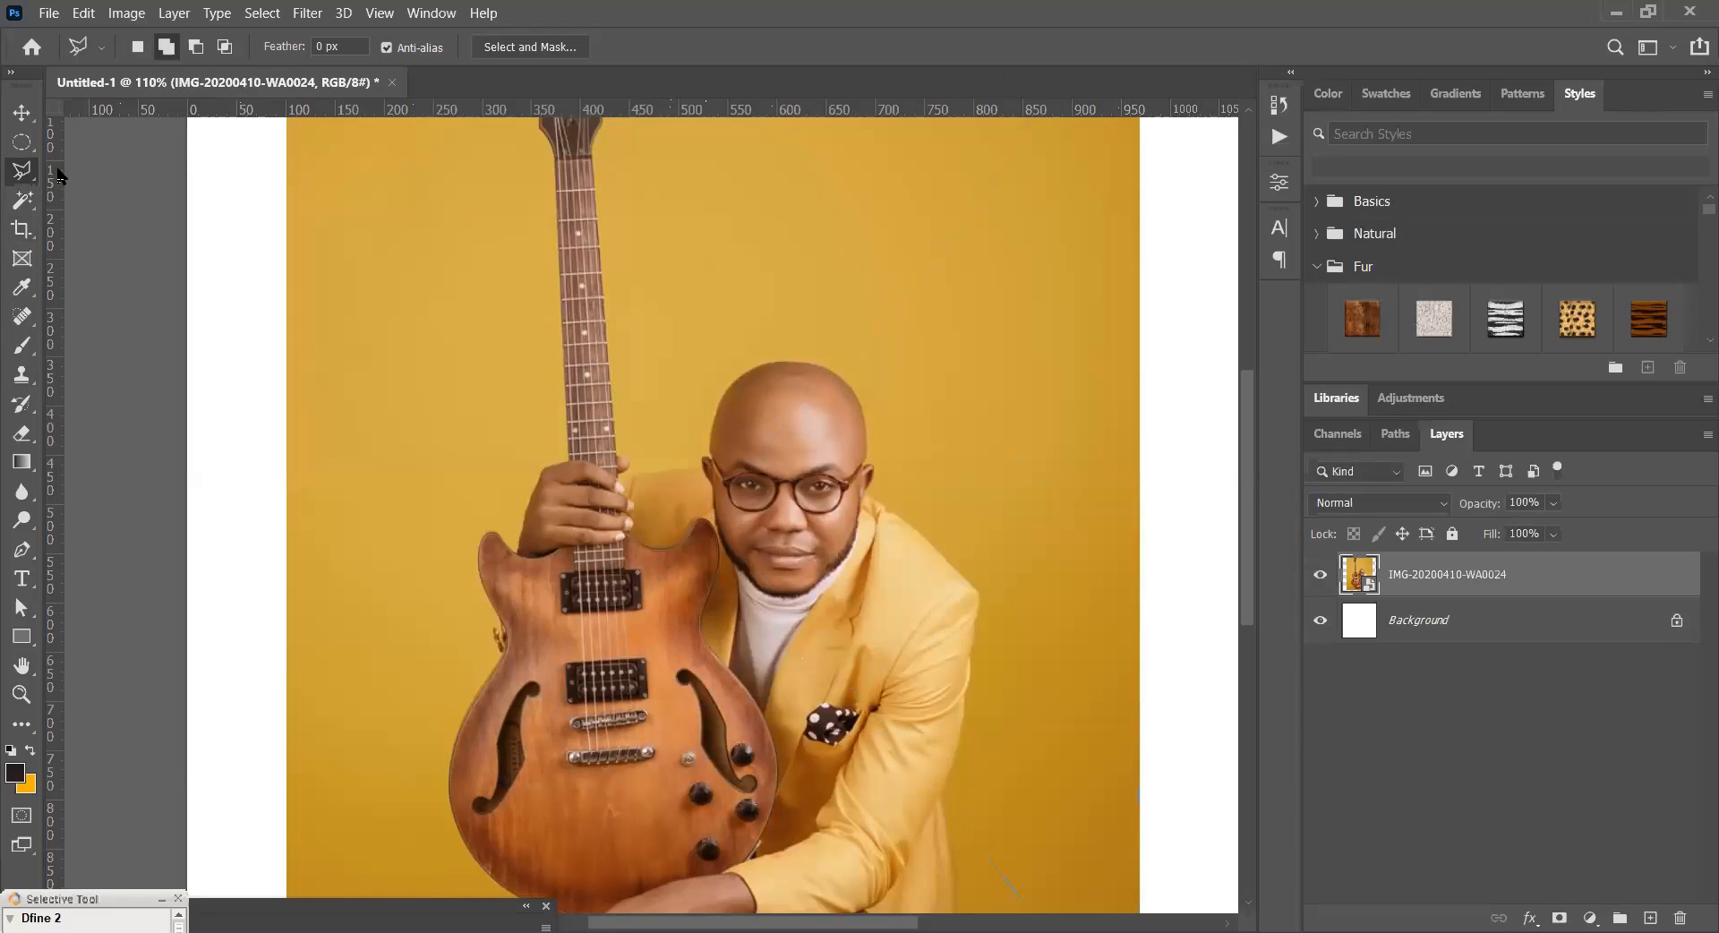
# - Trace the guitar body's left edge with the Magnetic Lasso Tool, close the selection at its starting point, and fit the canvas in view
pyautogui.rightClick(21, 169)
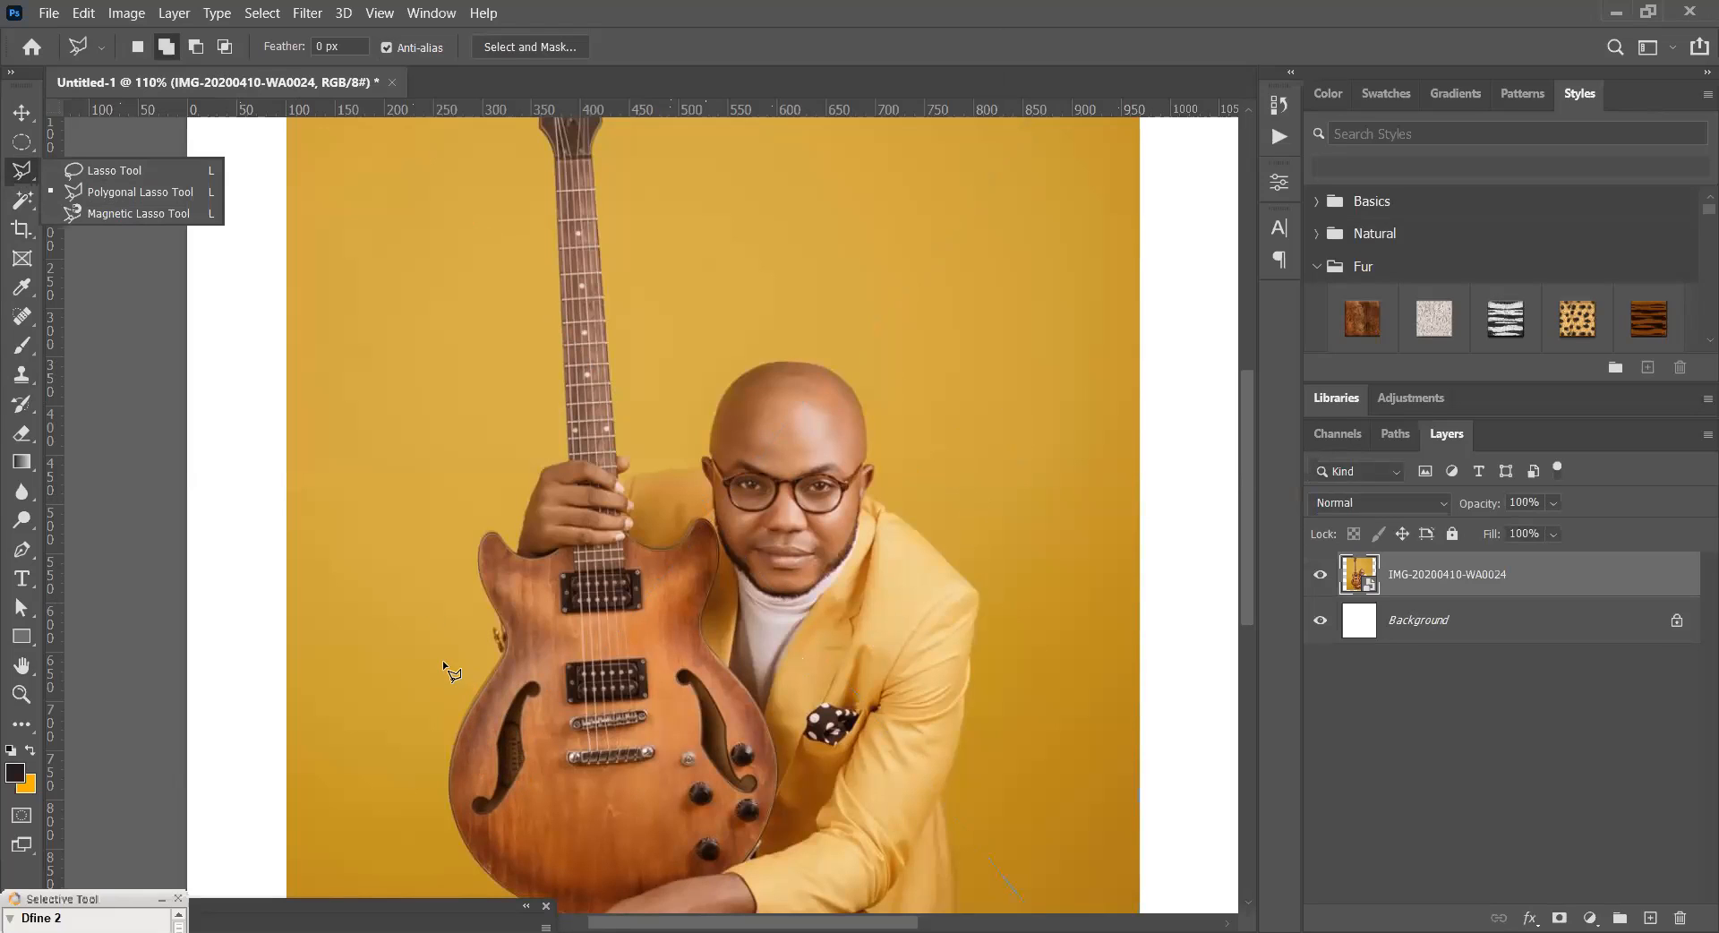
pyautogui.click(102, 212)
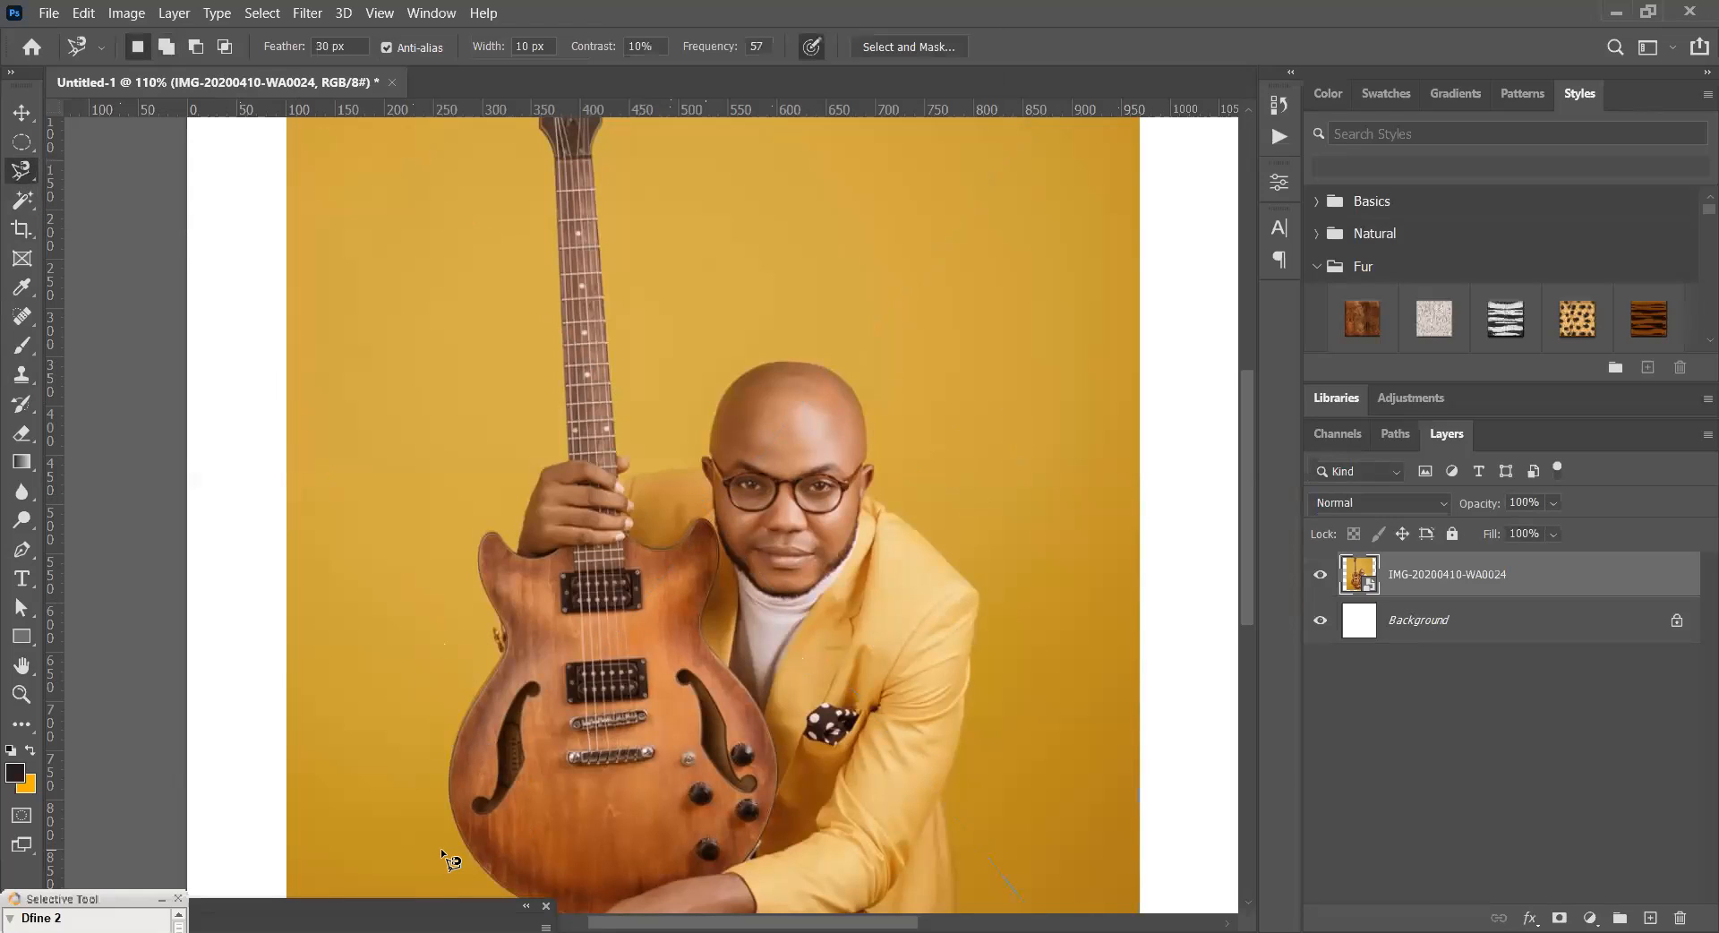
pyautogui.moveTo(433, 695); pyautogui.dragTo(782, 691)
pyautogui.moveTo(615, 350); pyautogui.dragTo(612, 132)
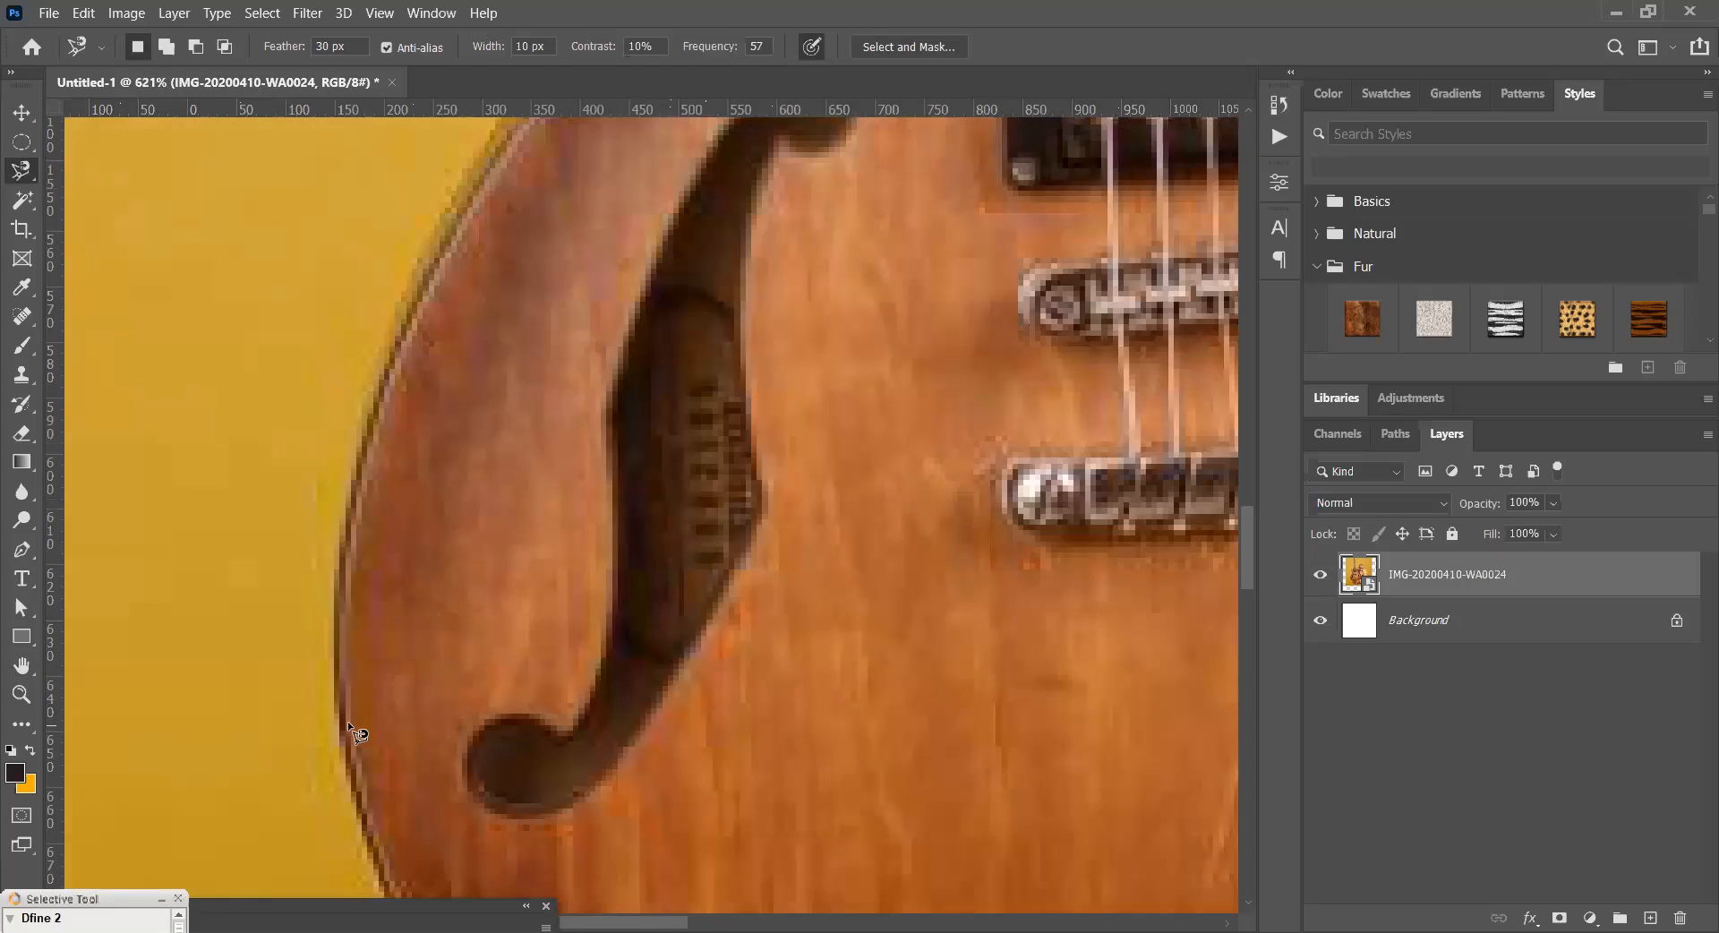
pyautogui.click(336, 721)
pyautogui.moveTo(484, 198); pyautogui.dragTo(390, 604)
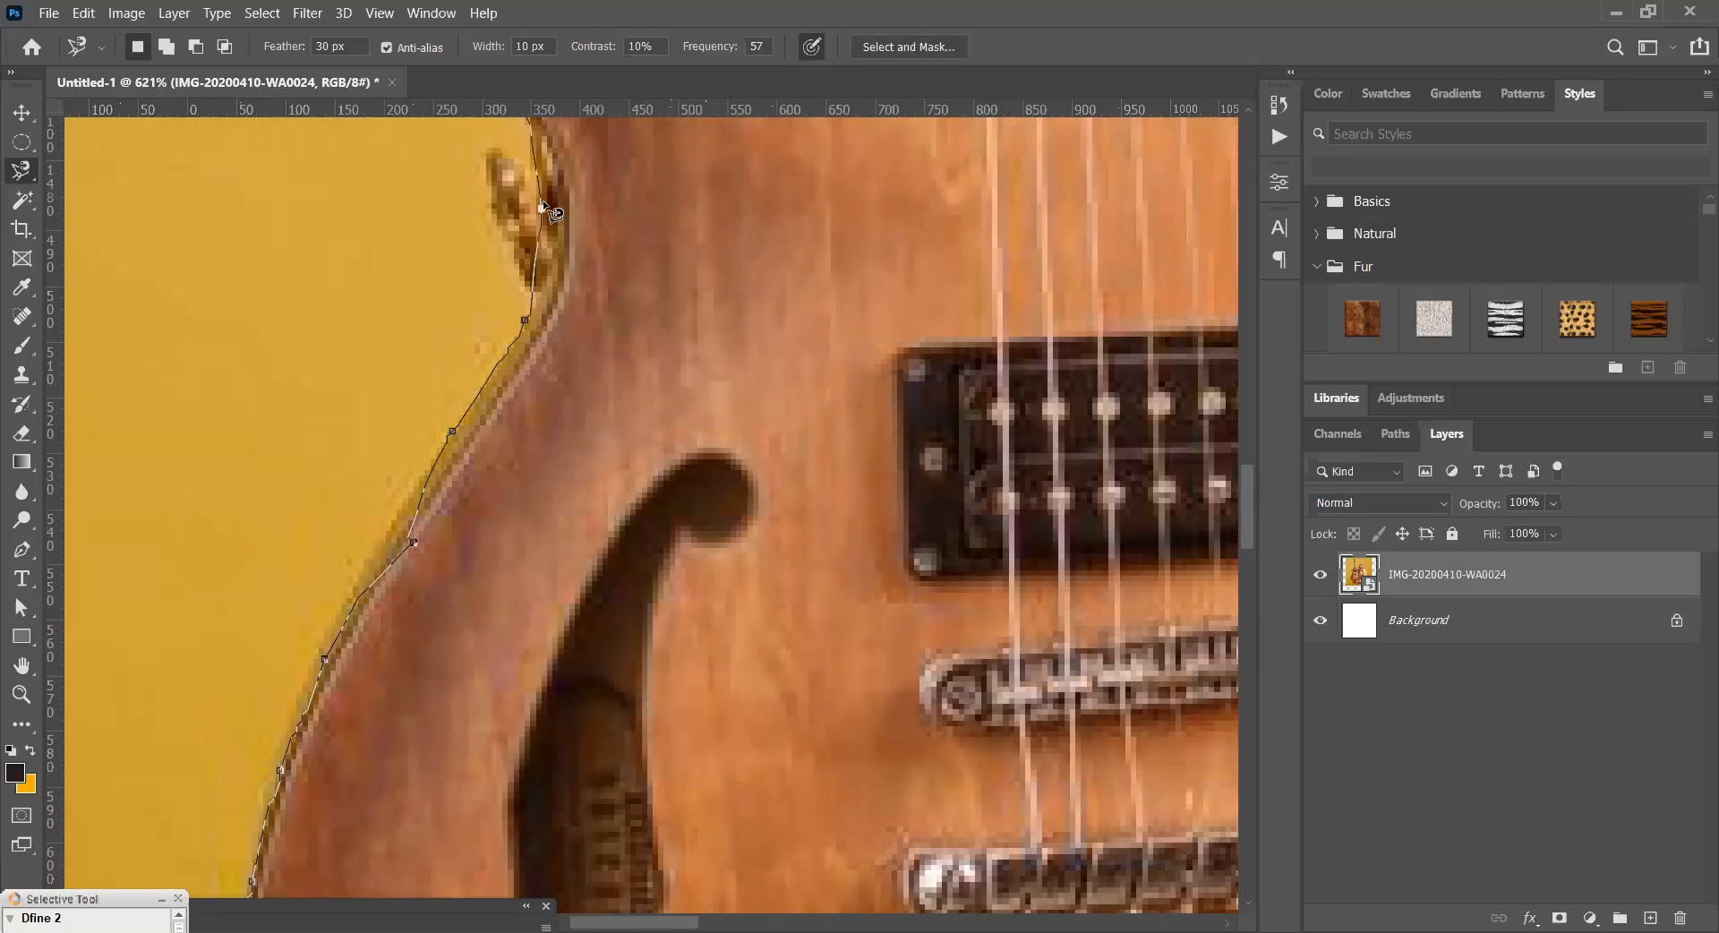
pyautogui.moveTo(519, 396); pyautogui.dragTo(527, 613)
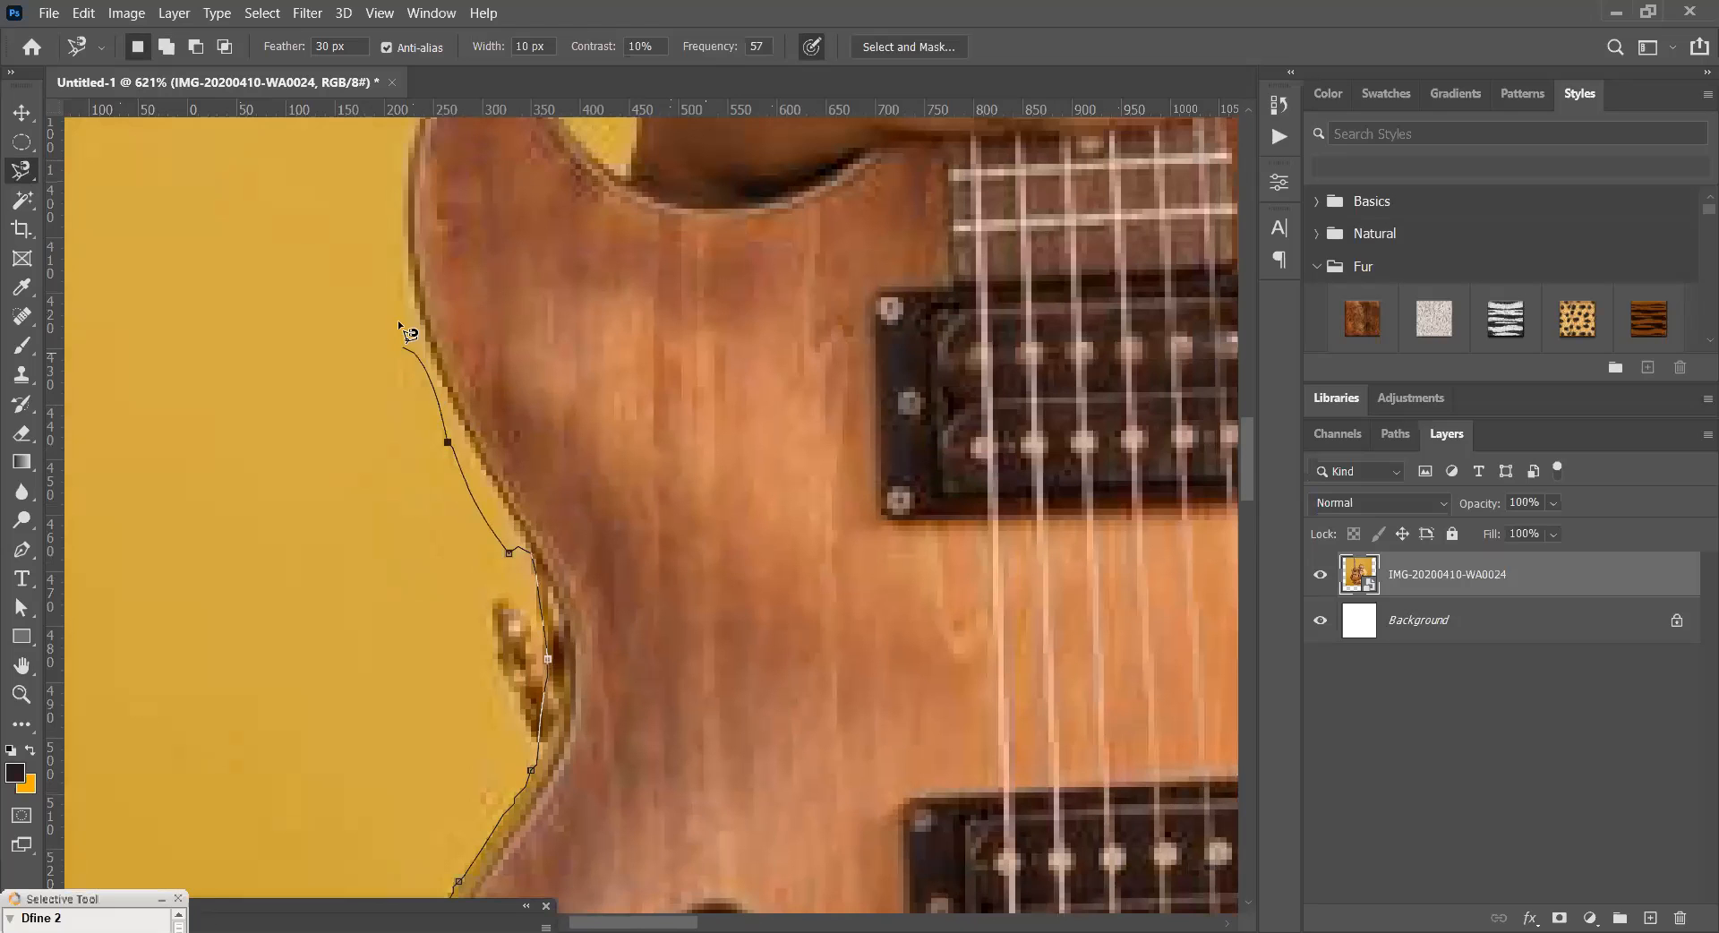
pyautogui.moveTo(415, 121); pyautogui.dragTo(403, 448)
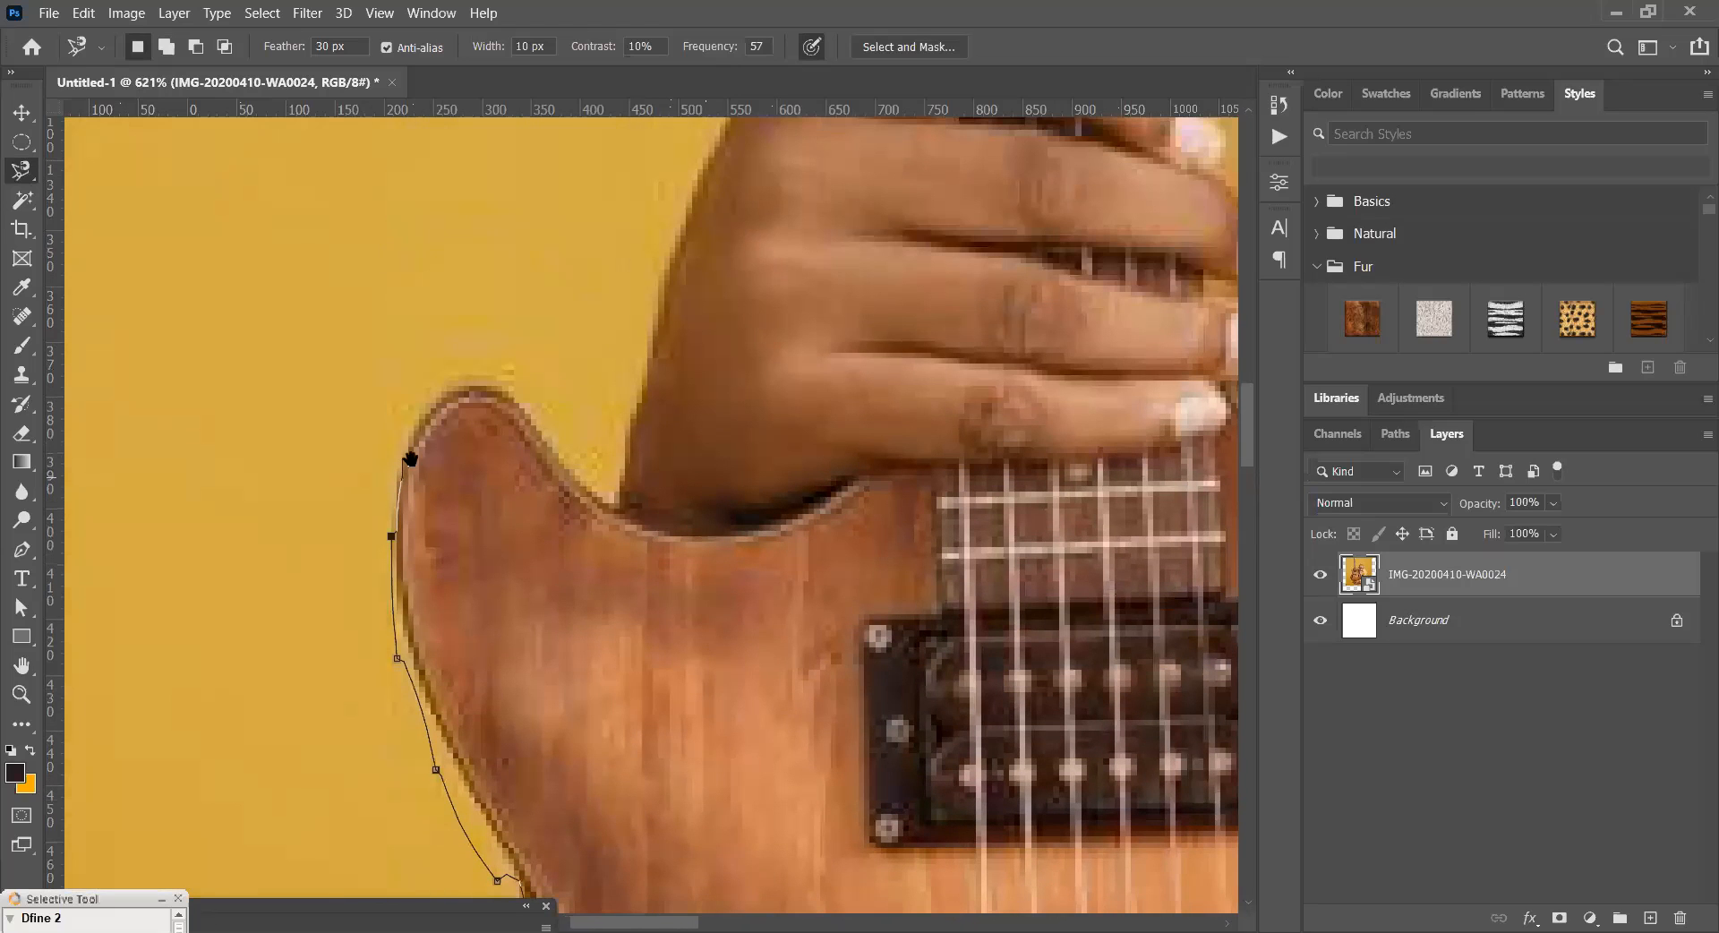
pyautogui.moveTo(528, 574); pyautogui.dragTo(563, 27)
pyautogui.moveTo(626, 819); pyautogui.dragTo(793, 300)
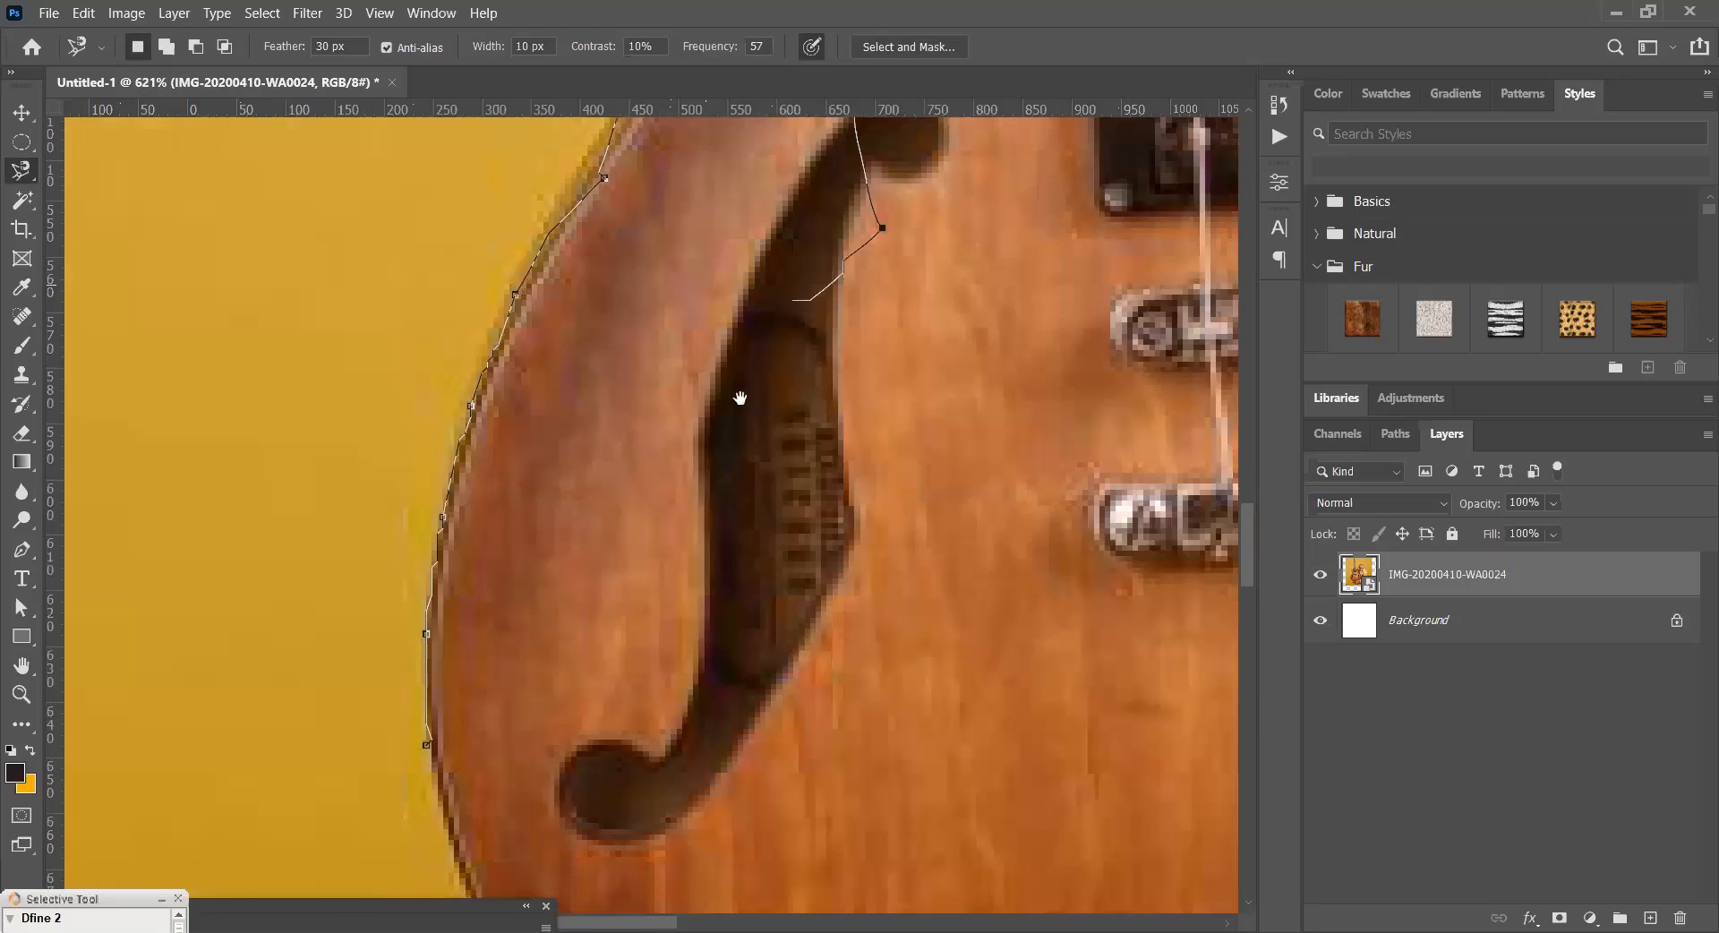
pyautogui.click(430, 749)
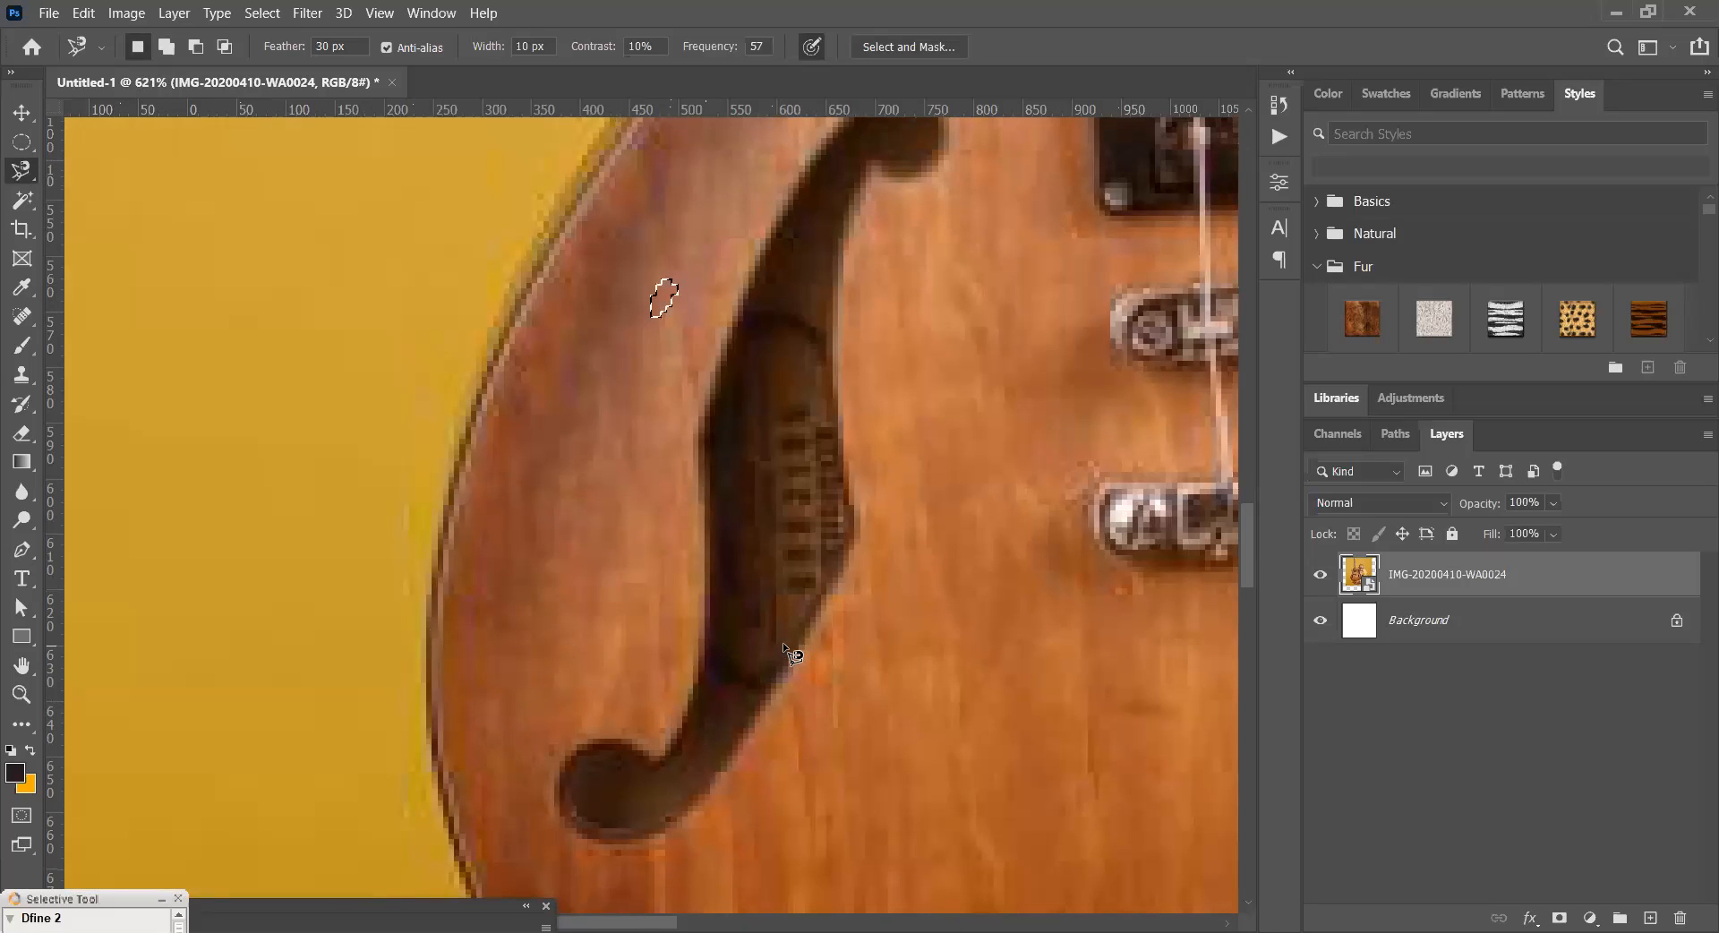
pyautogui.hotkey('ctrl', '0')
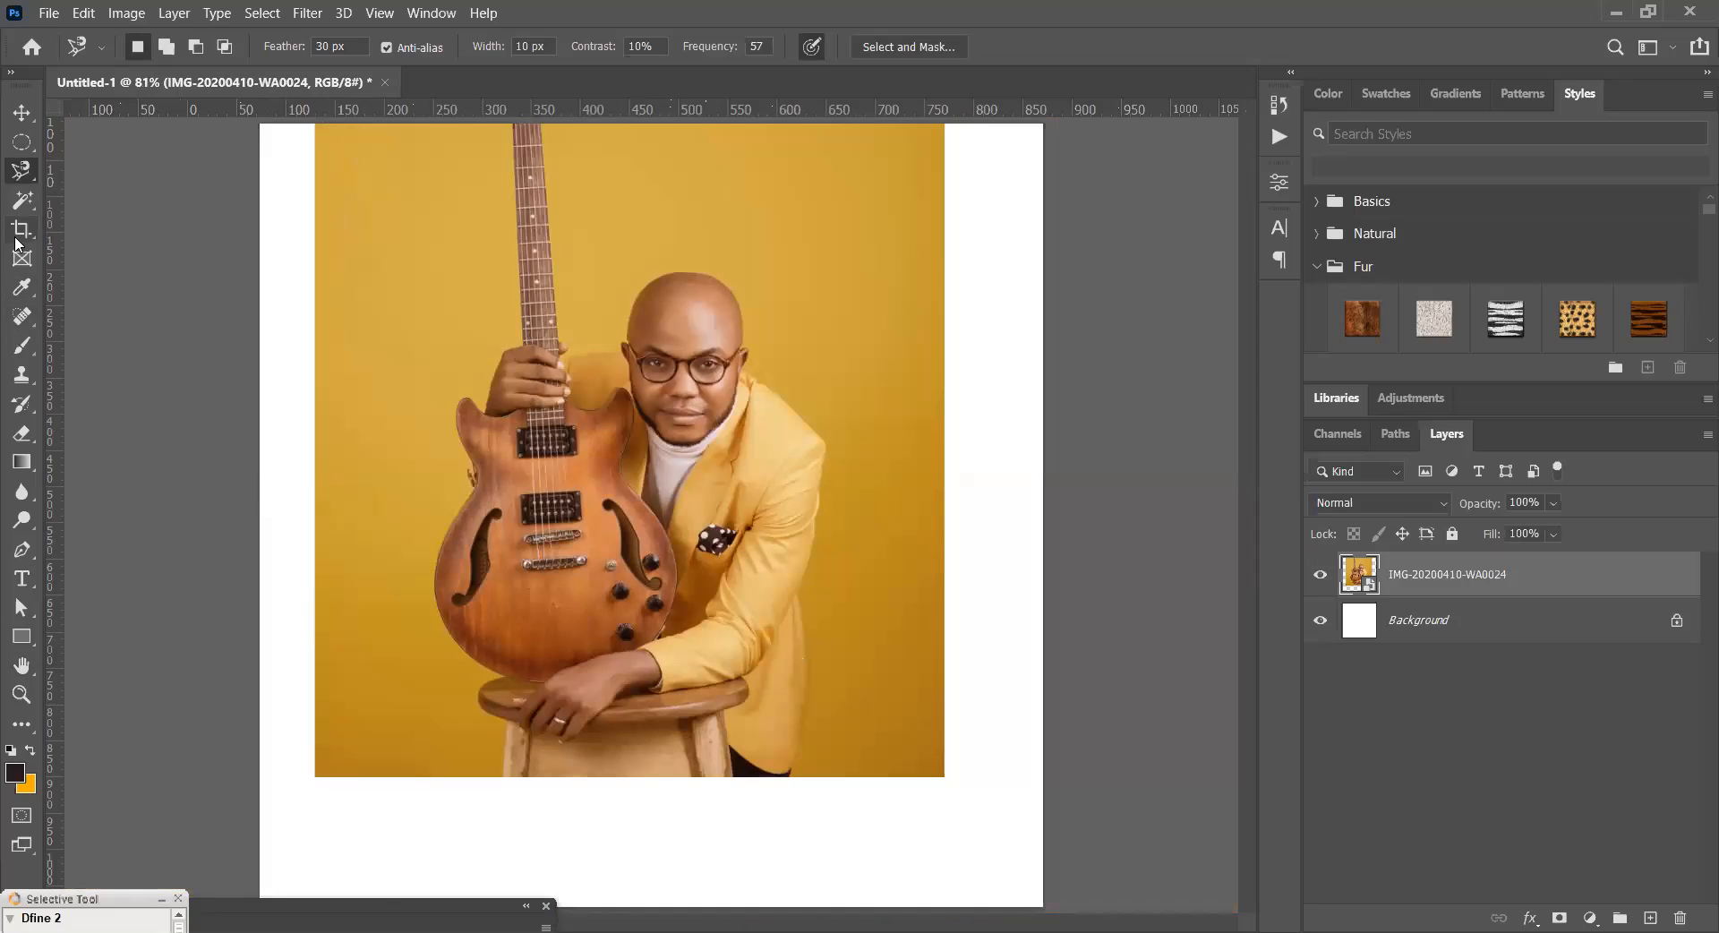
# - Activate the Magic Wand Tool from the group of automatic selection tools
pyautogui.rightClick(33, 181)
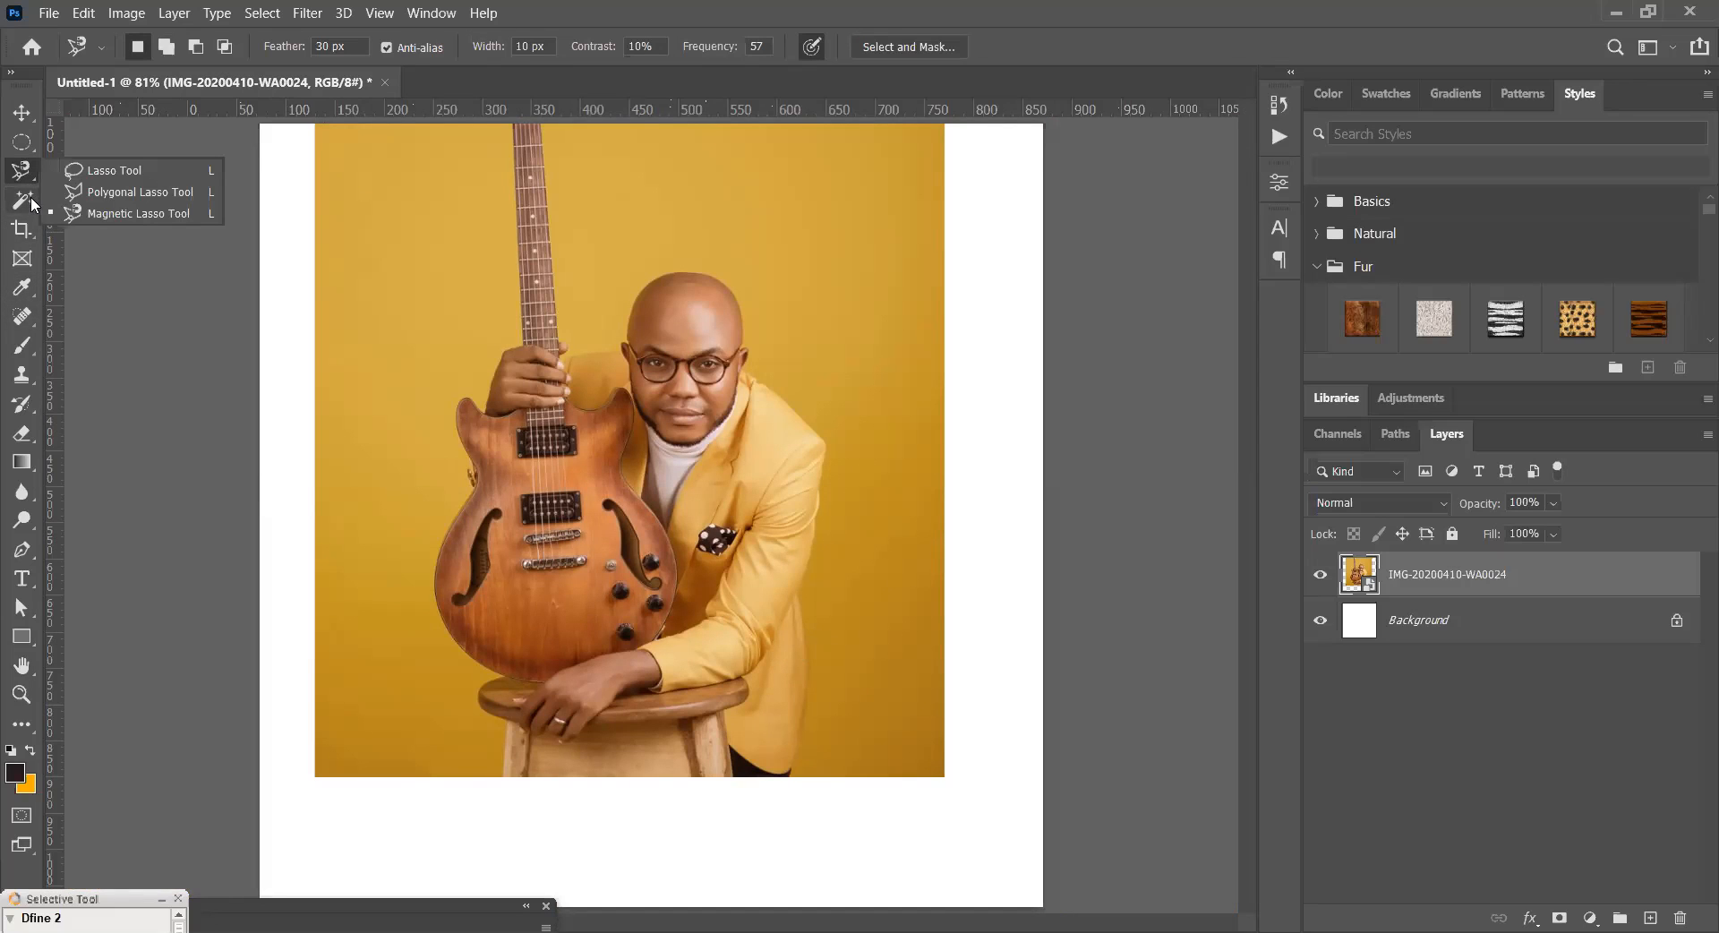
pyautogui.click(30, 201)
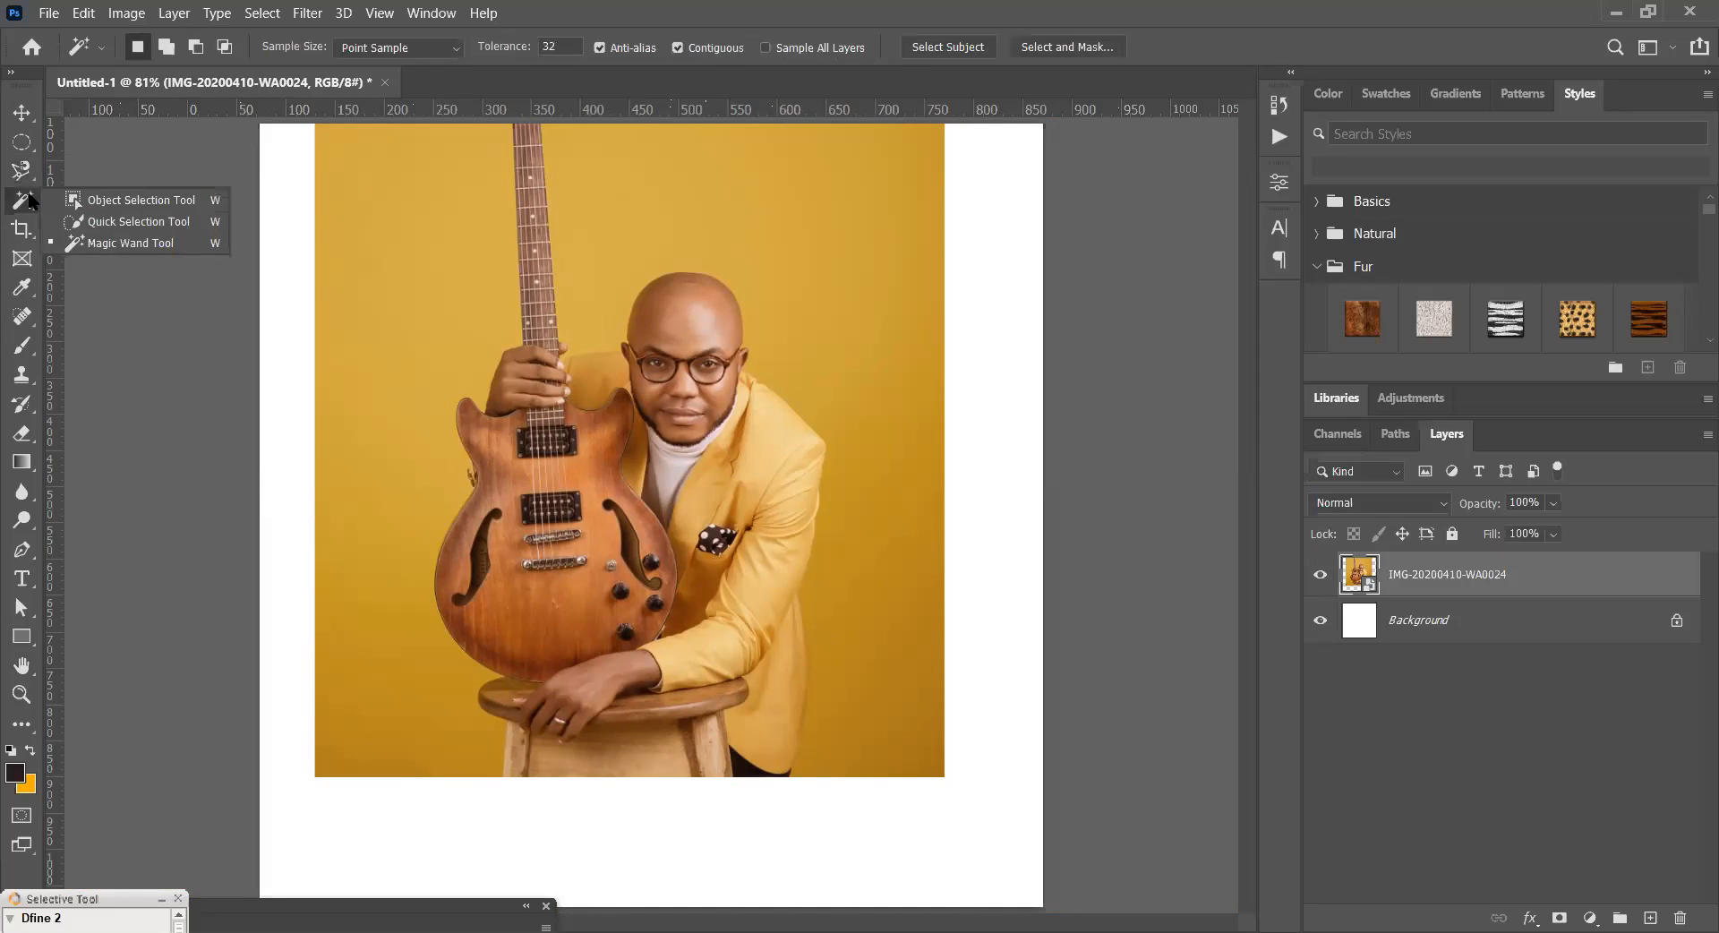
pyautogui.click(103, 245)
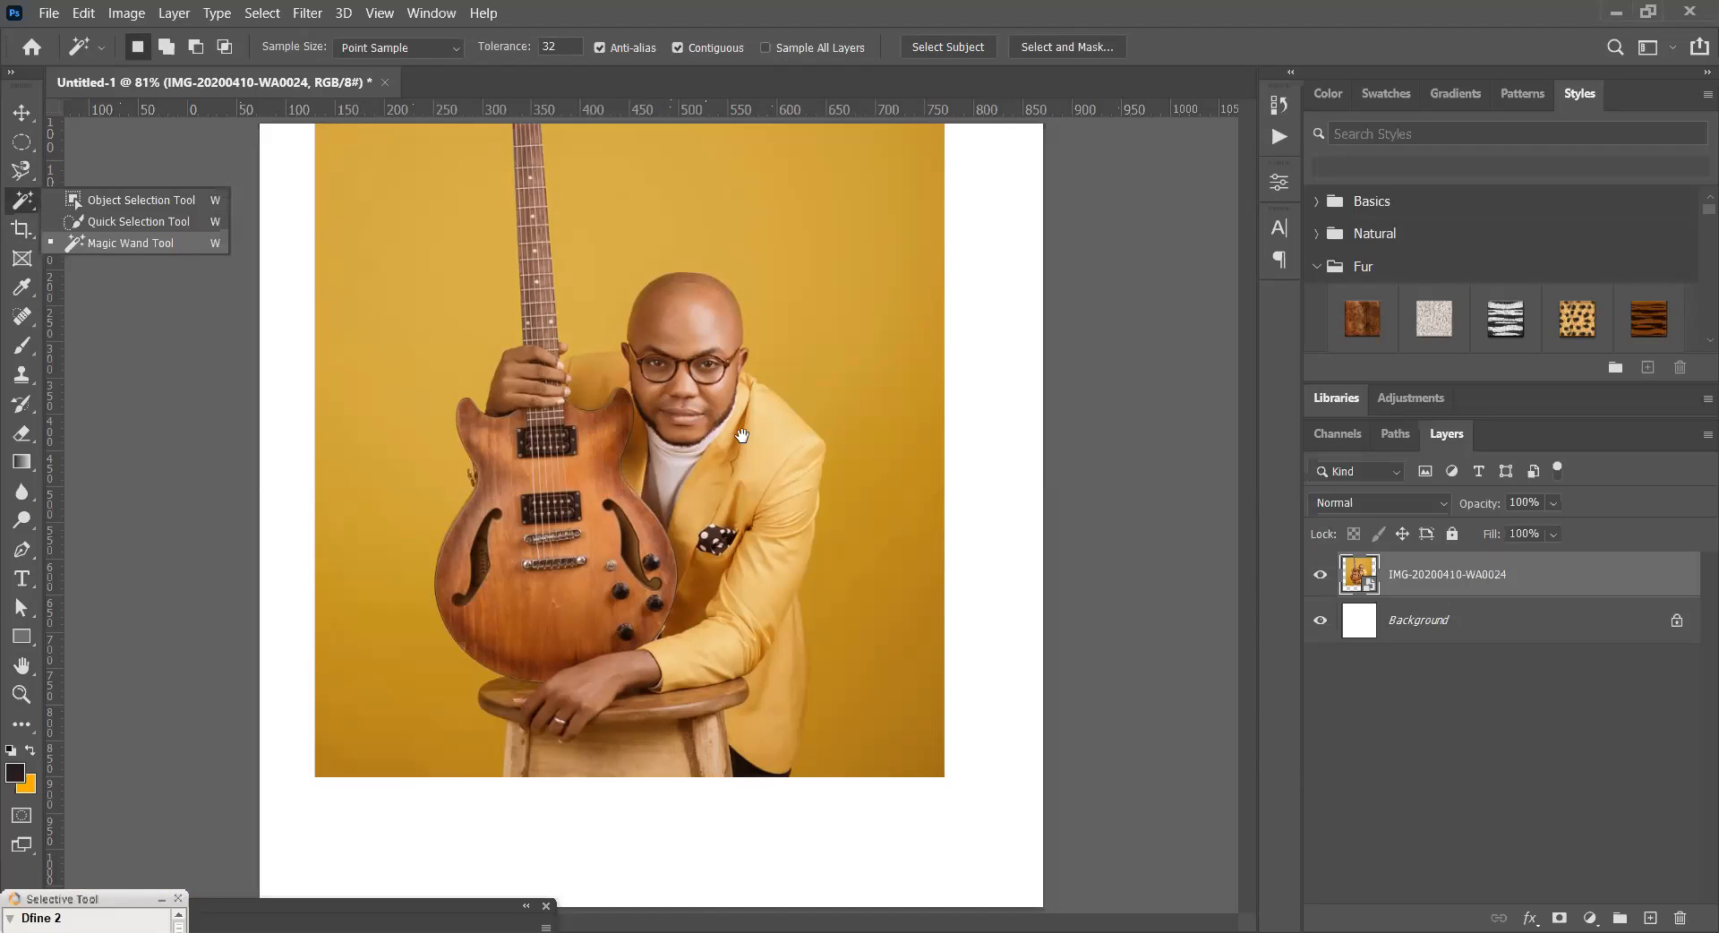
pyautogui.click(755, 491)
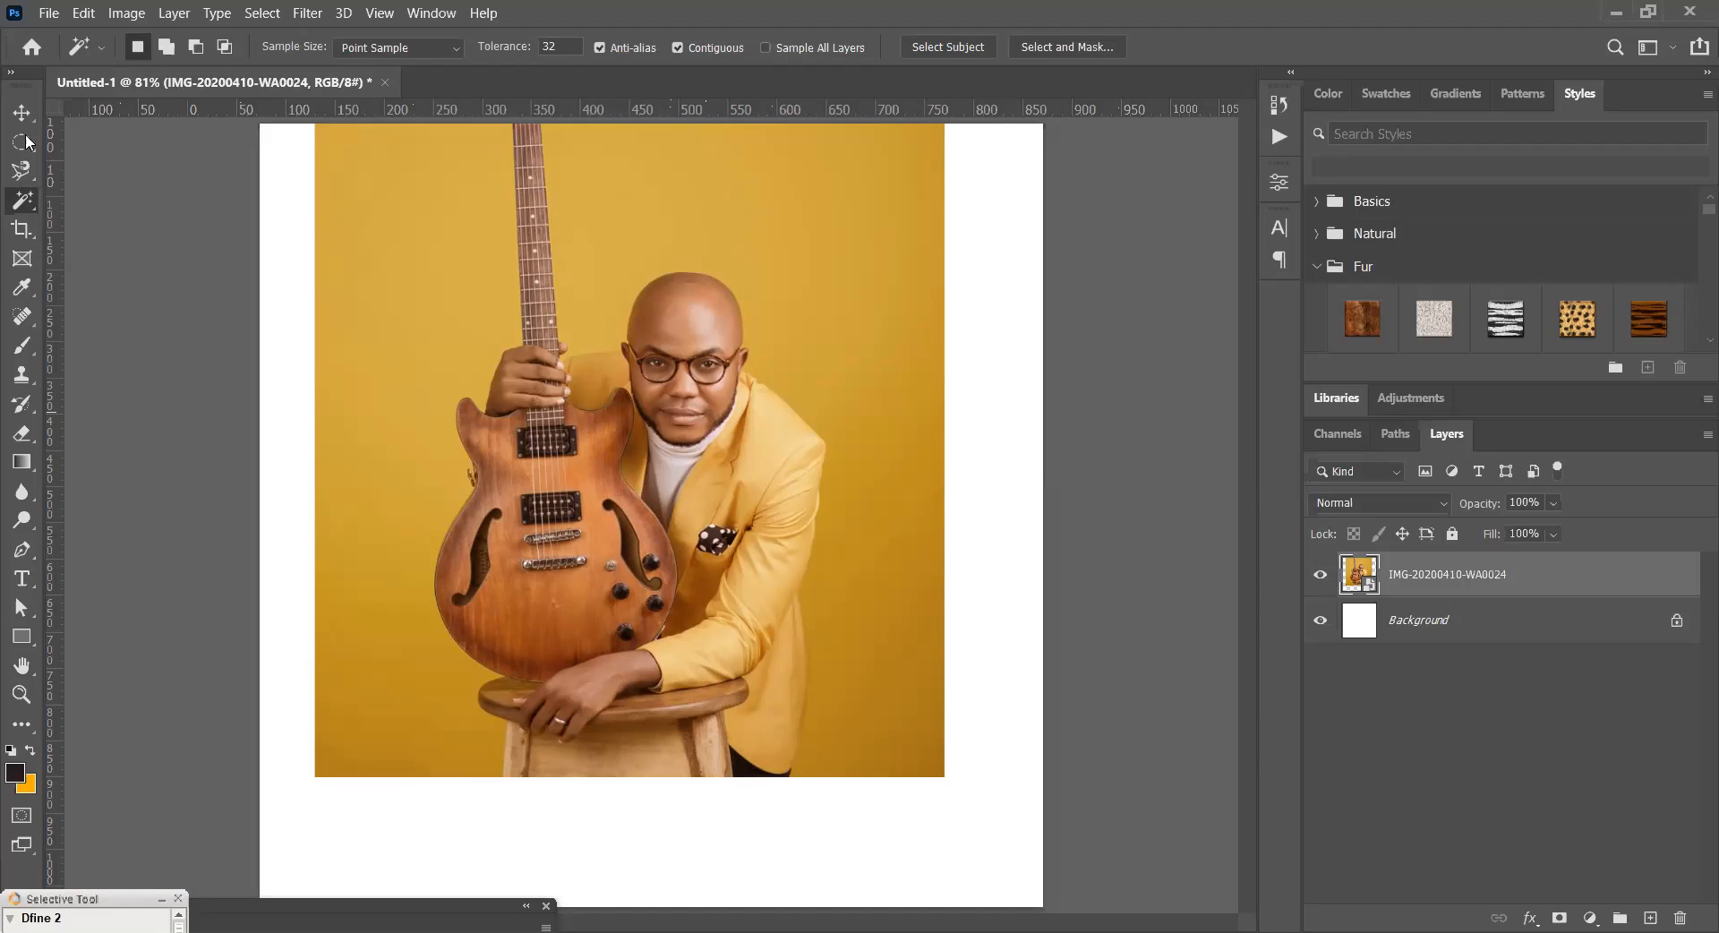
# - Move the placed photo down on the canvas with the Move Tool to bring the guitar's headstock into the page
pyautogui.press('v')
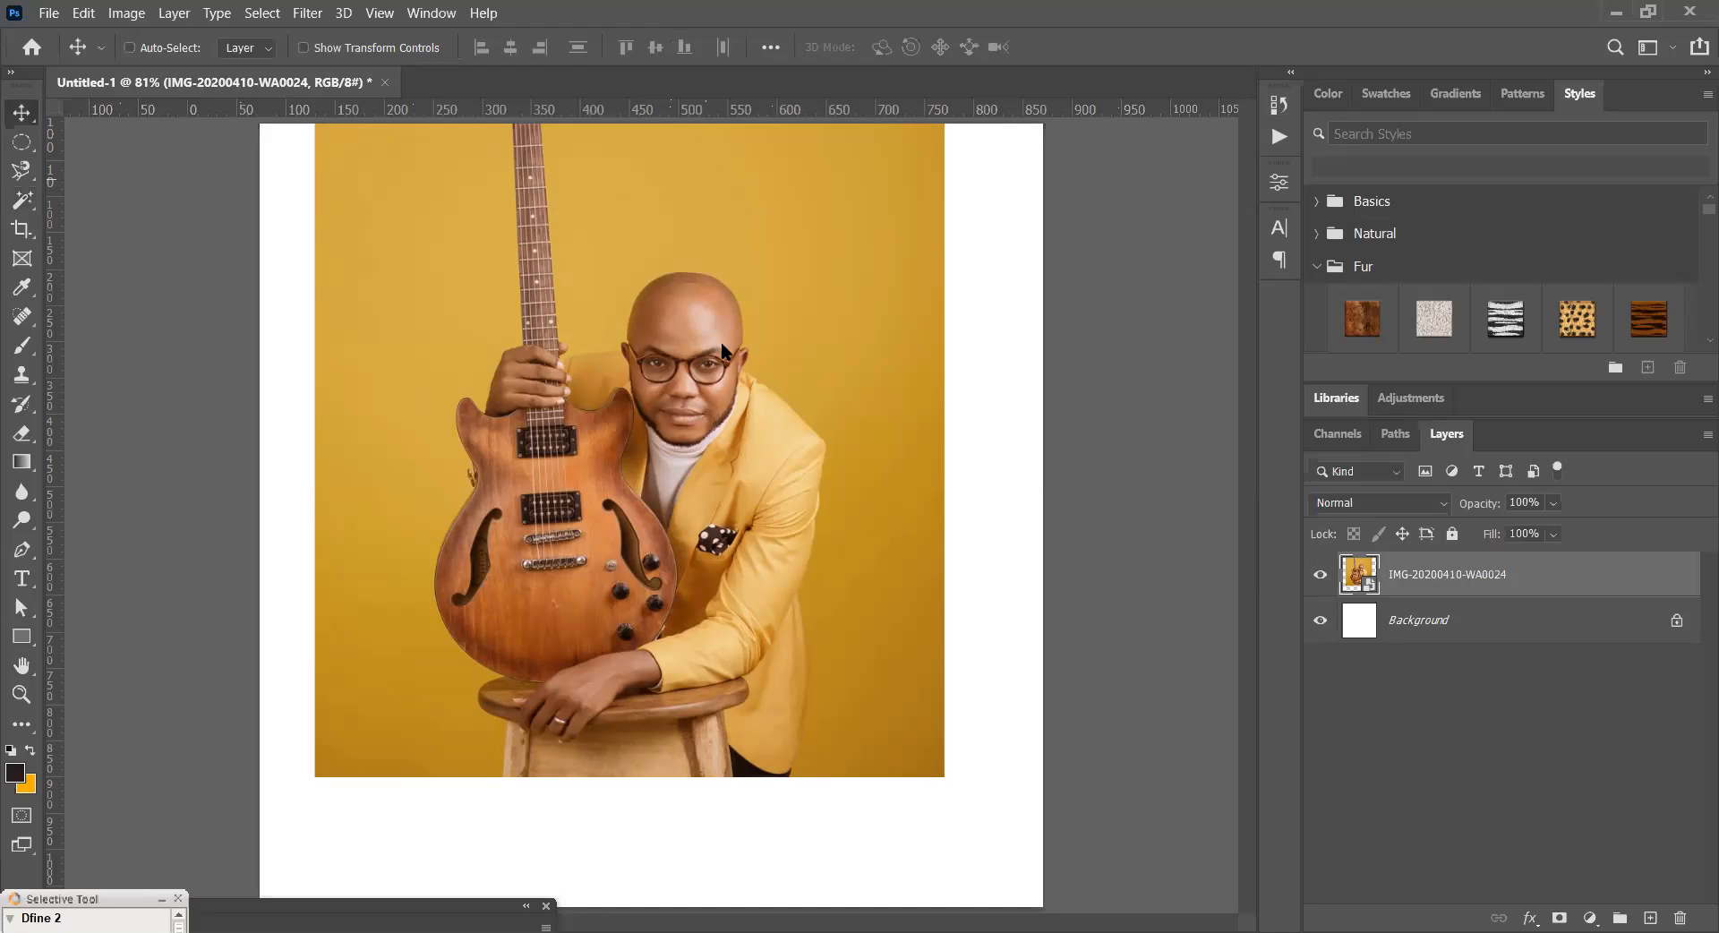
pyautogui.rightClick(670, 315)
pyautogui.click(706, 325)
pyautogui.moveTo(706, 326); pyautogui.dragTo(705, 408)
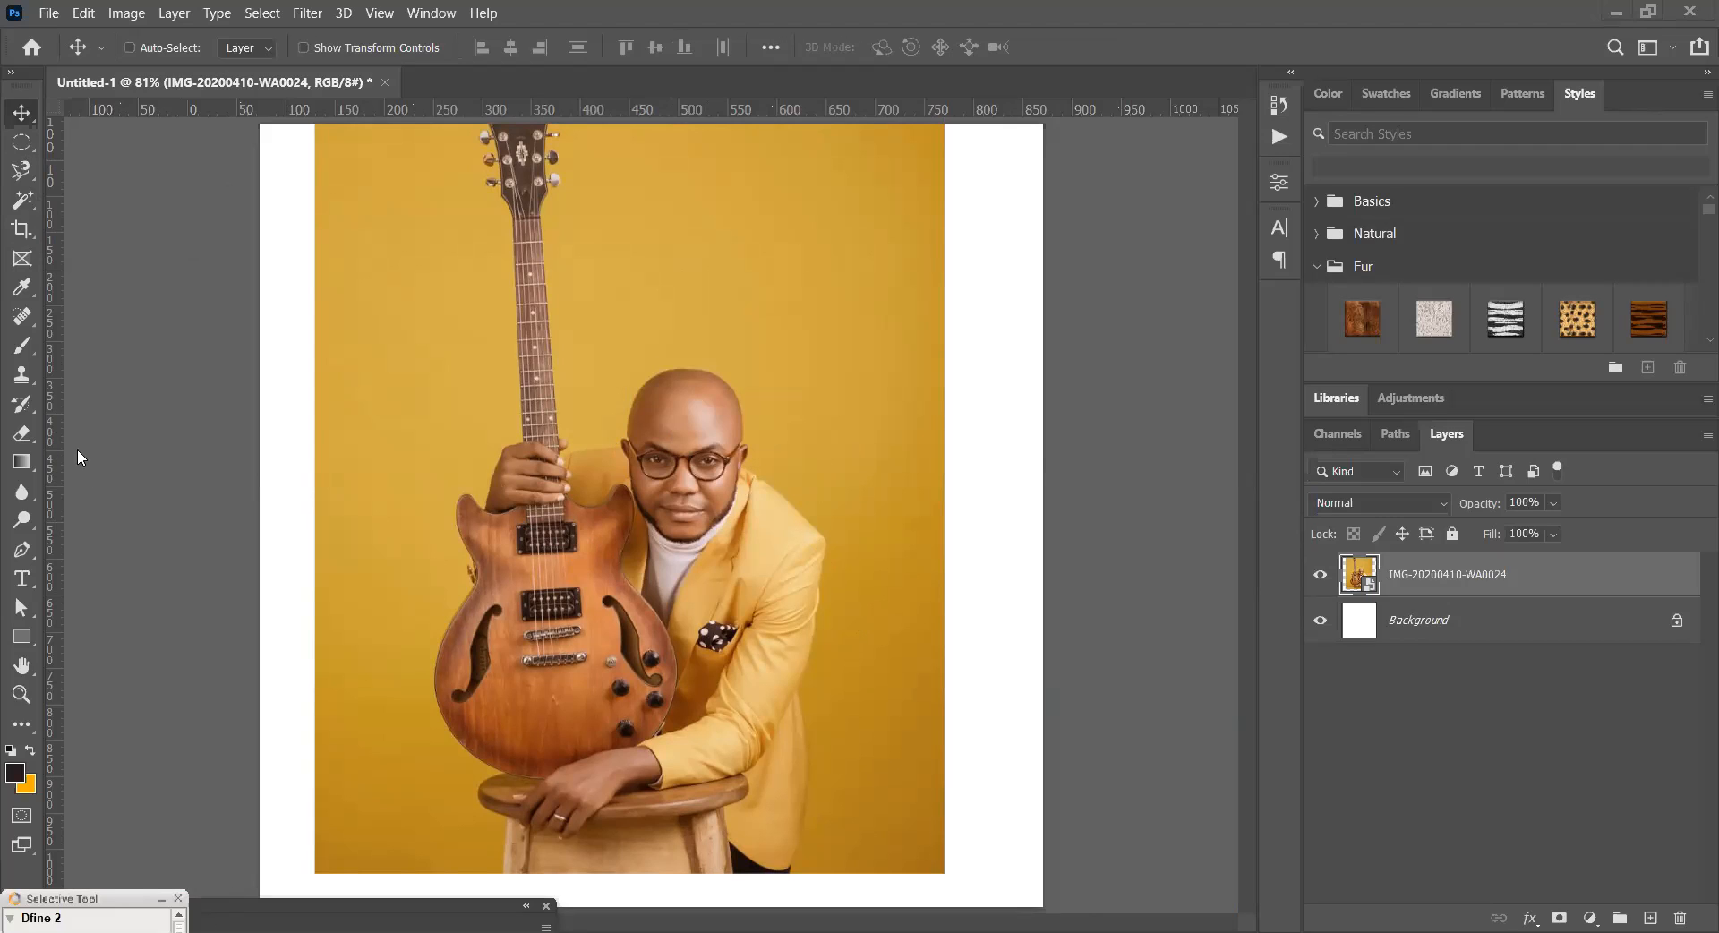
# - Select the yellow backdrop beside the guitar neck with the Magic Wand Tool, and deselect it
pyautogui.click(23, 201)
pyautogui.click(804, 315)
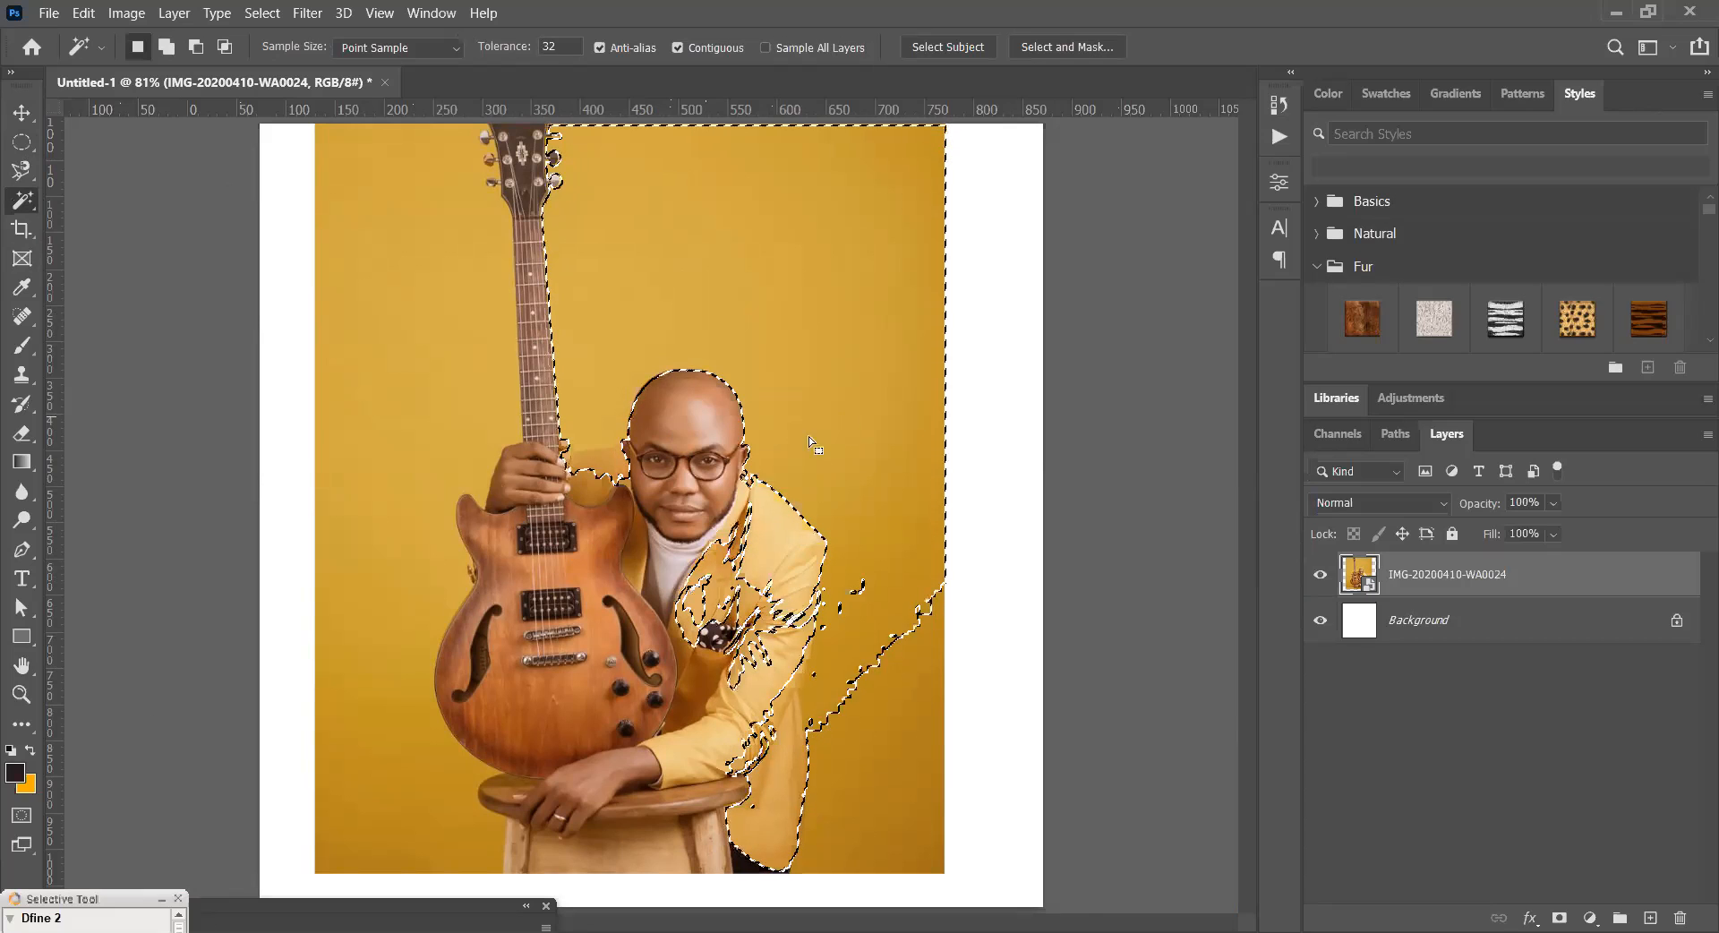
pyautogui.hotkey('ctrl', 'd')
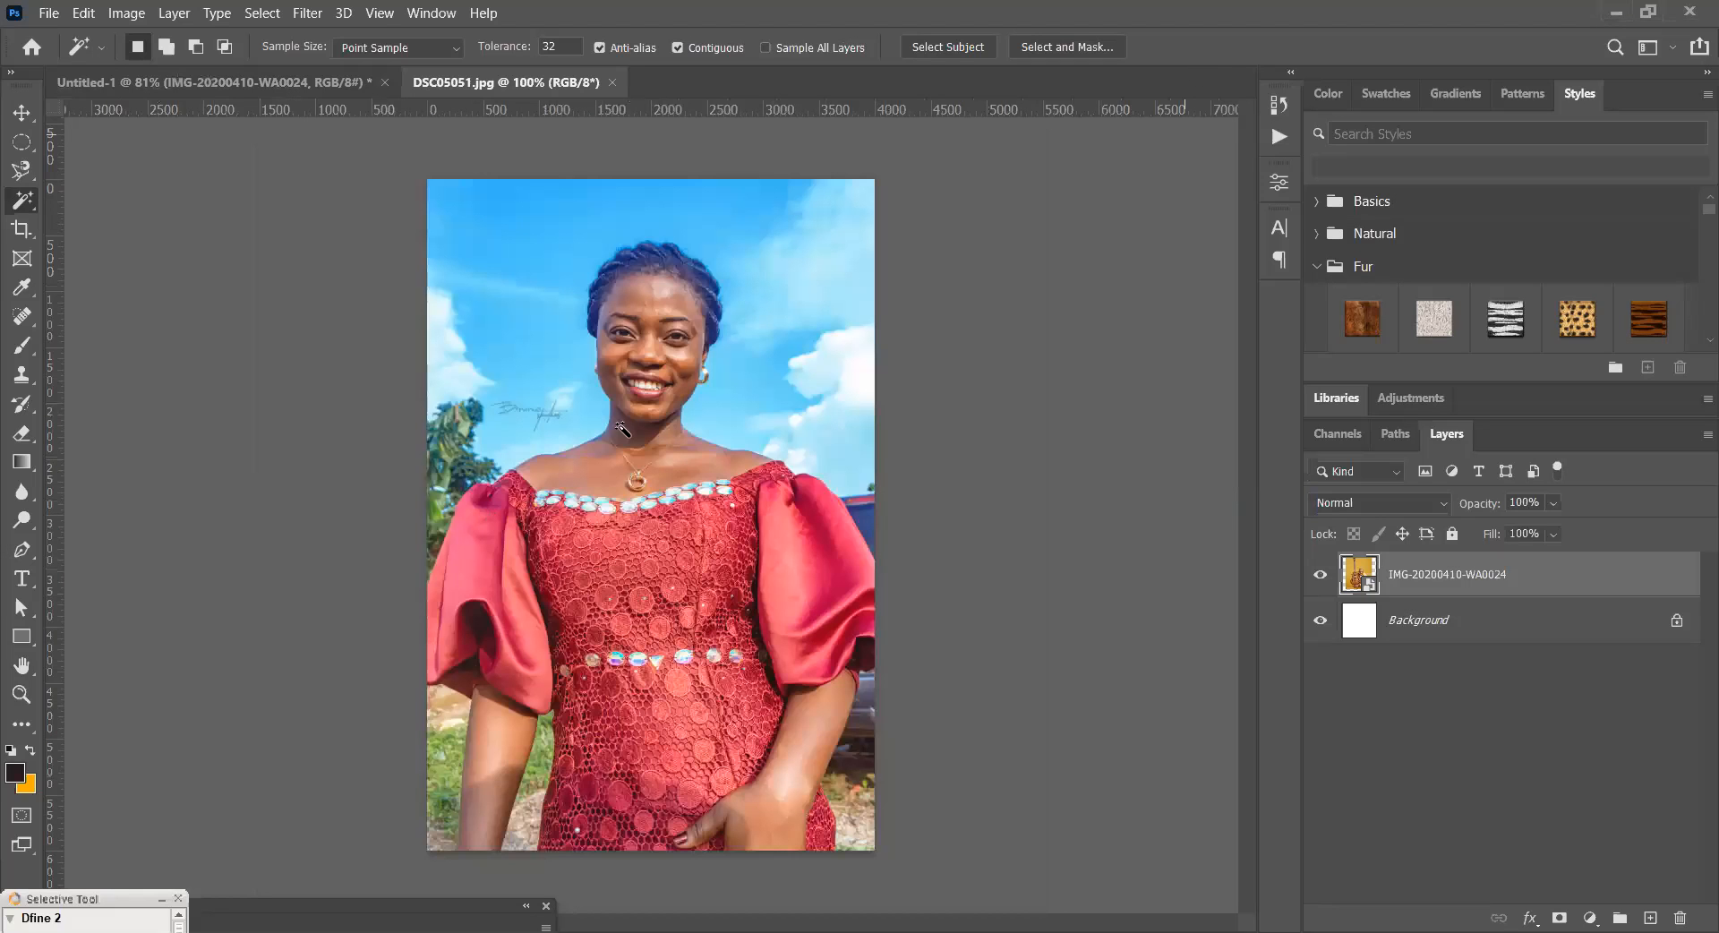
# - Select the sky in DSC05051.jpg with the Magic Wand Tool, adding the remaining blue areas, clouds and tree patches to the selection
pyautogui.click(793, 380)
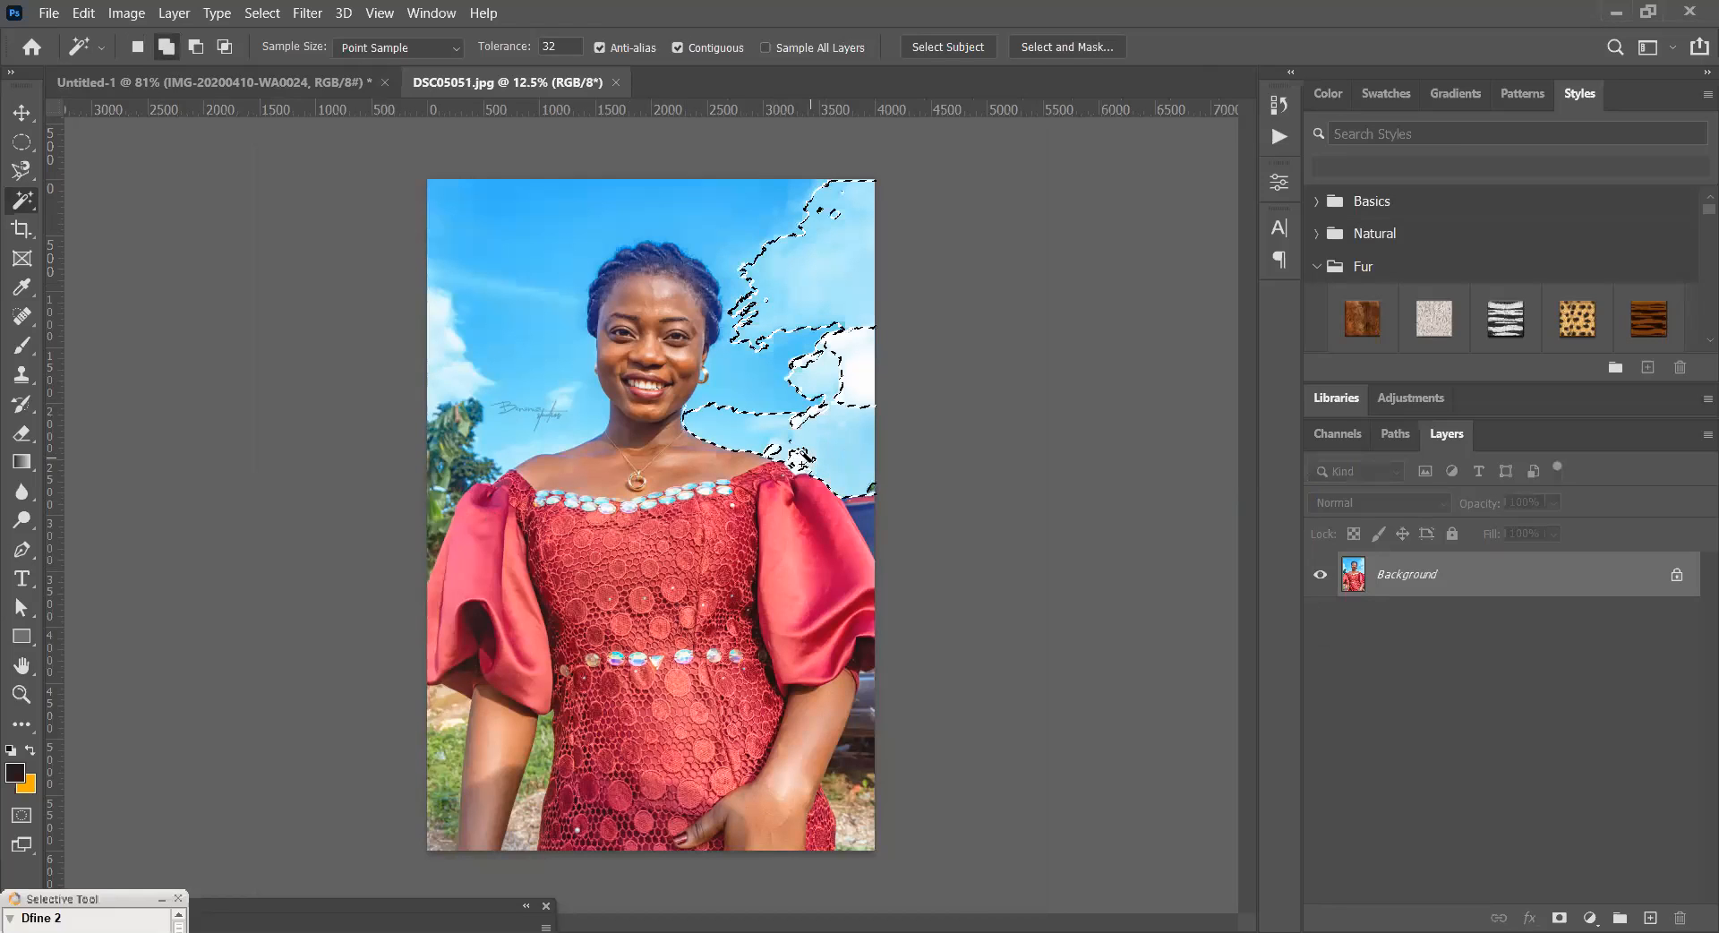
pyautogui.keyDown('shift'); pyautogui.click(753, 377); pyautogui.keyUp('shift')
pyautogui.keyDown('shift'); pyautogui.click(537, 275); pyautogui.keyUp('shift')
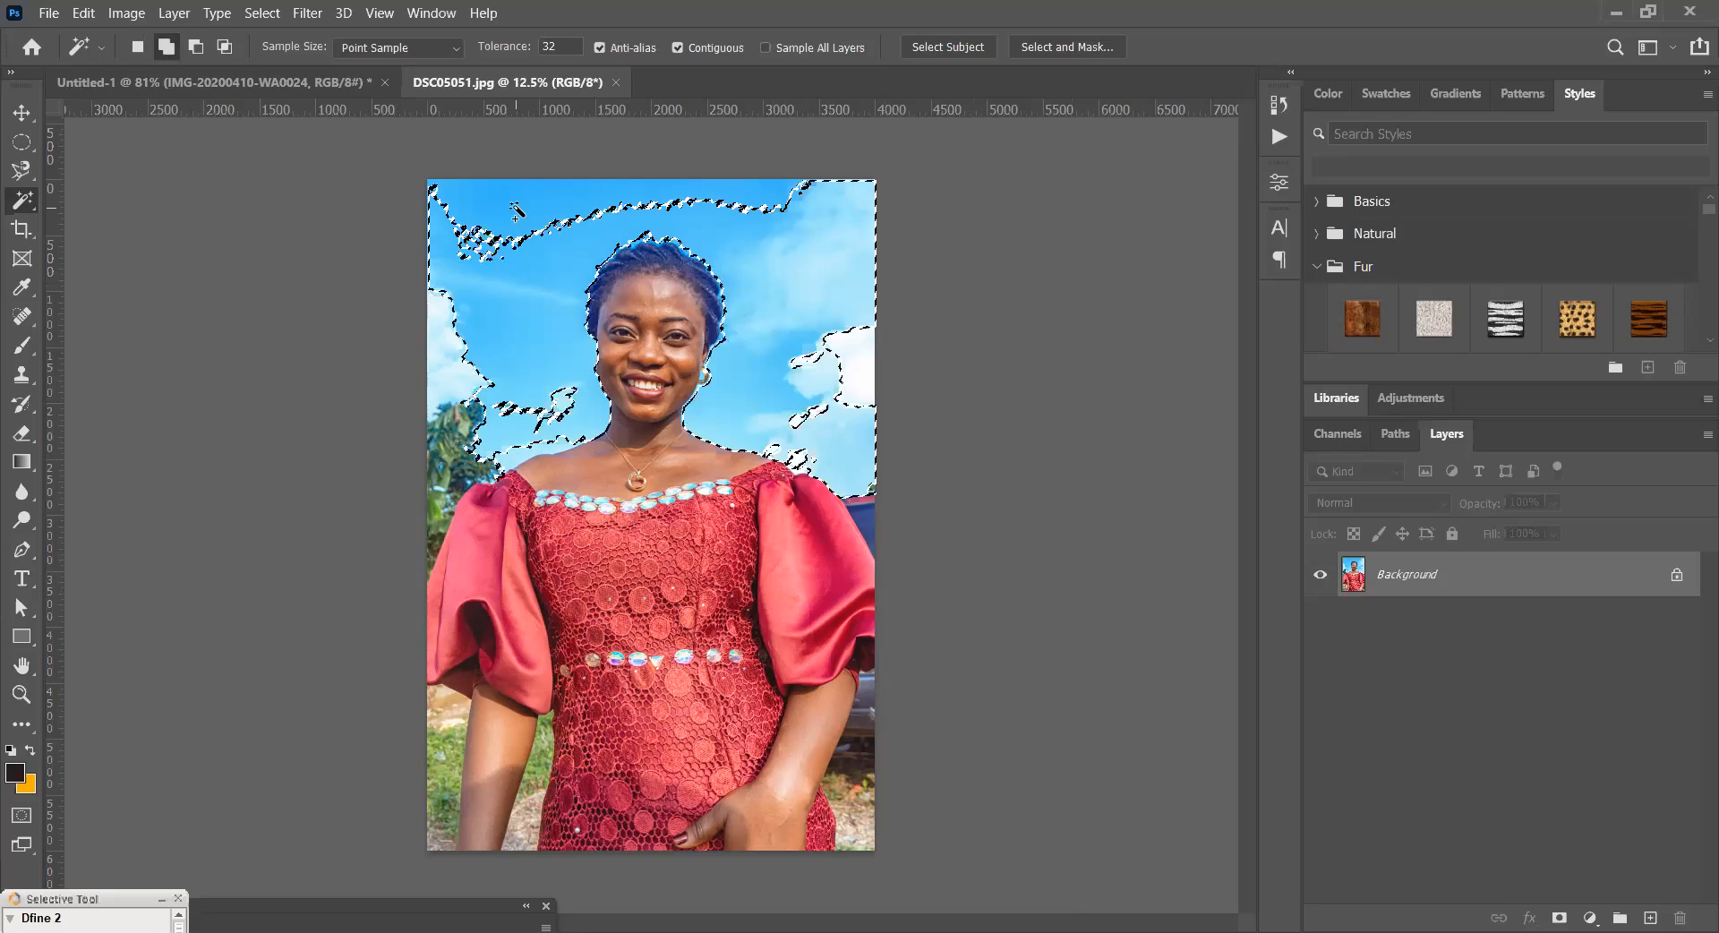
pyautogui.click(472, 205)
pyautogui.keyDown('shift'); pyautogui.click(445, 356); pyautogui.keyUp('shift')
pyautogui.keyDown('shift'); pyautogui.click(461, 461); pyautogui.keyUp('shift')
pyautogui.keyDown('shift'); pyautogui.click(435, 506); pyautogui.keyUp('shift')
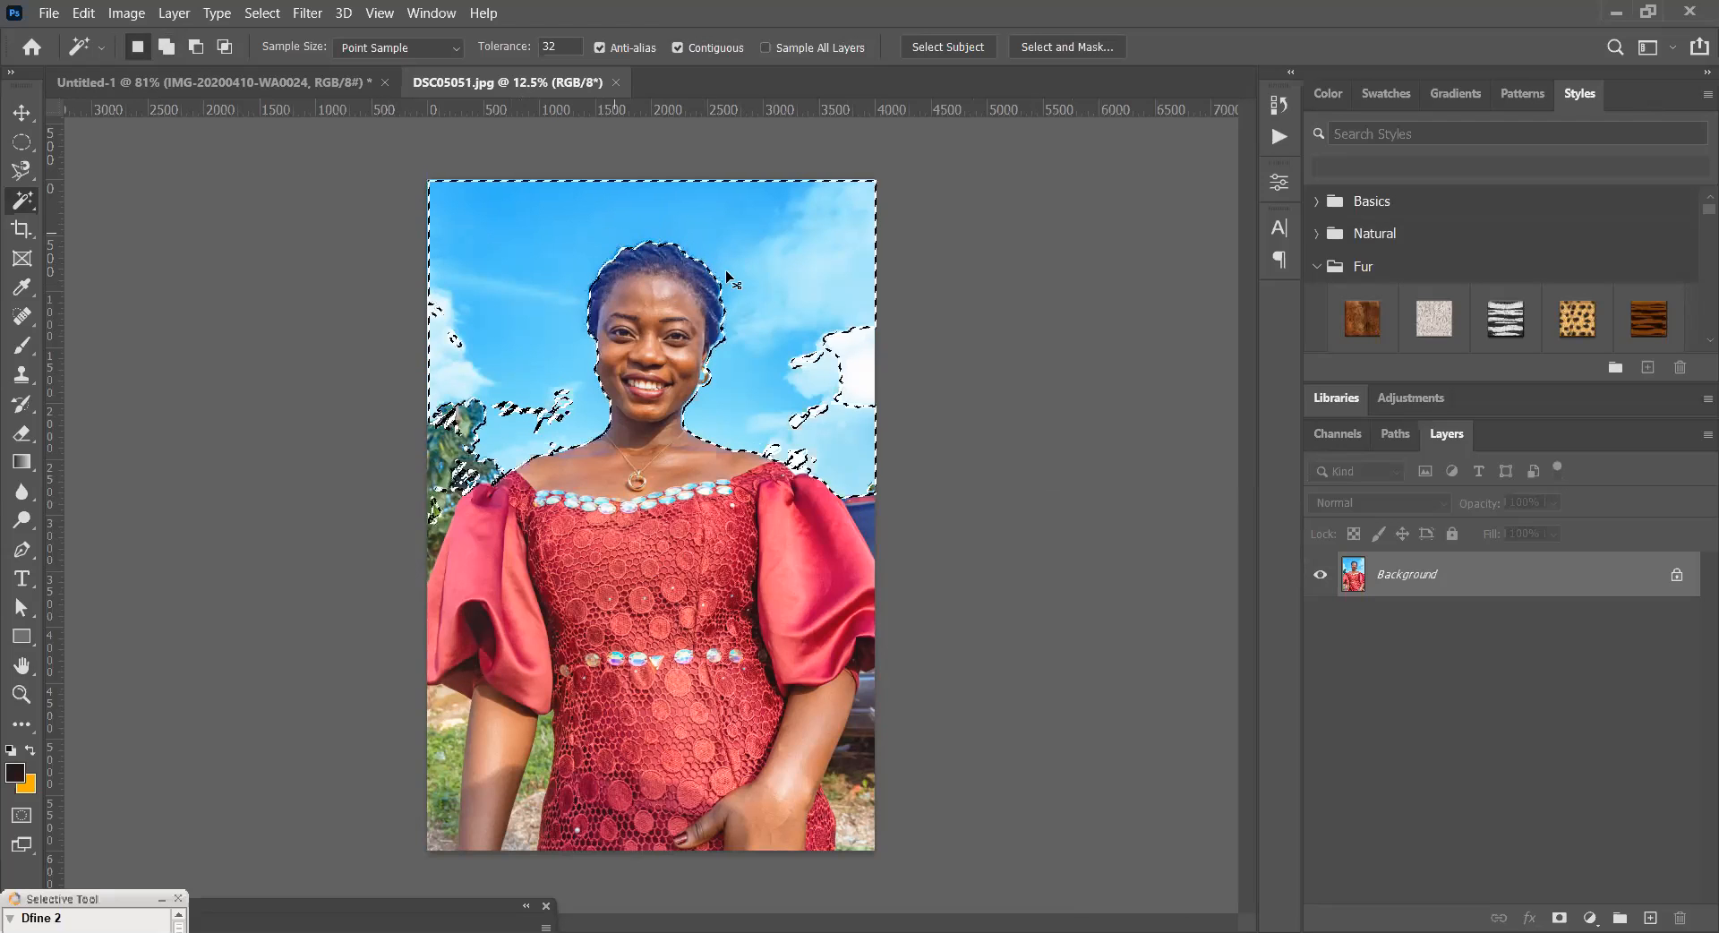
pyautogui.moveTo(580, 227); pyautogui.dragTo(722, 350)
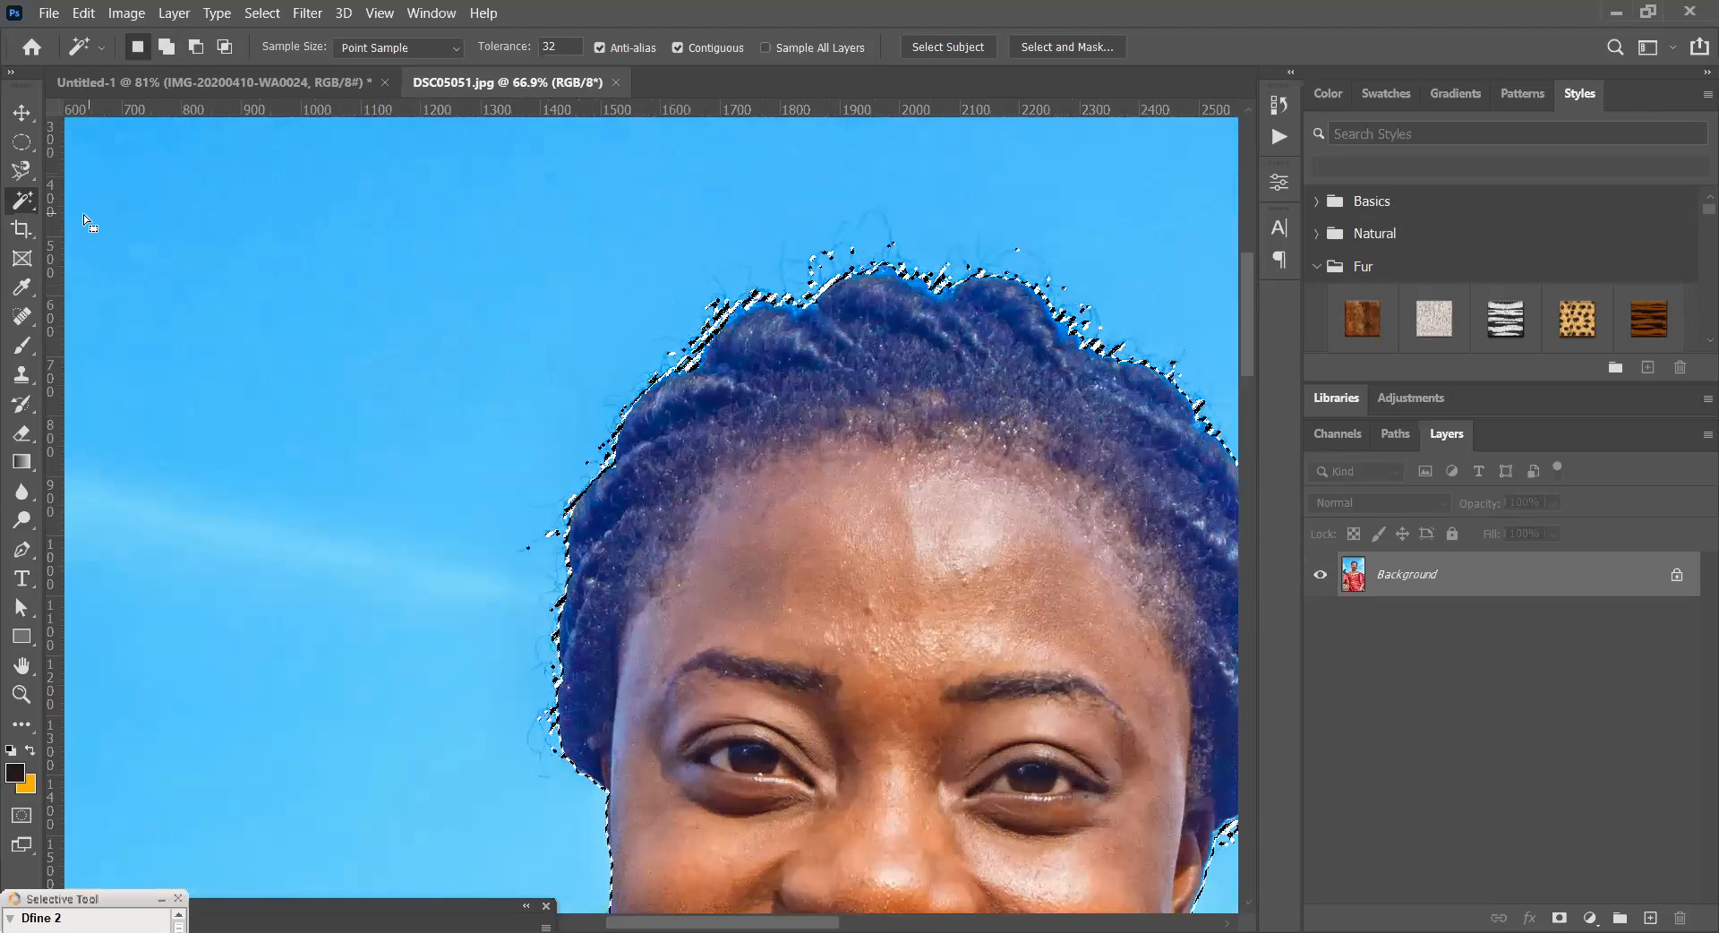
# - Clear the Magic Wand selection and paint over the sky and trees around the woman with the Quick Selection Tool
pyautogui.rightClick(28, 201)
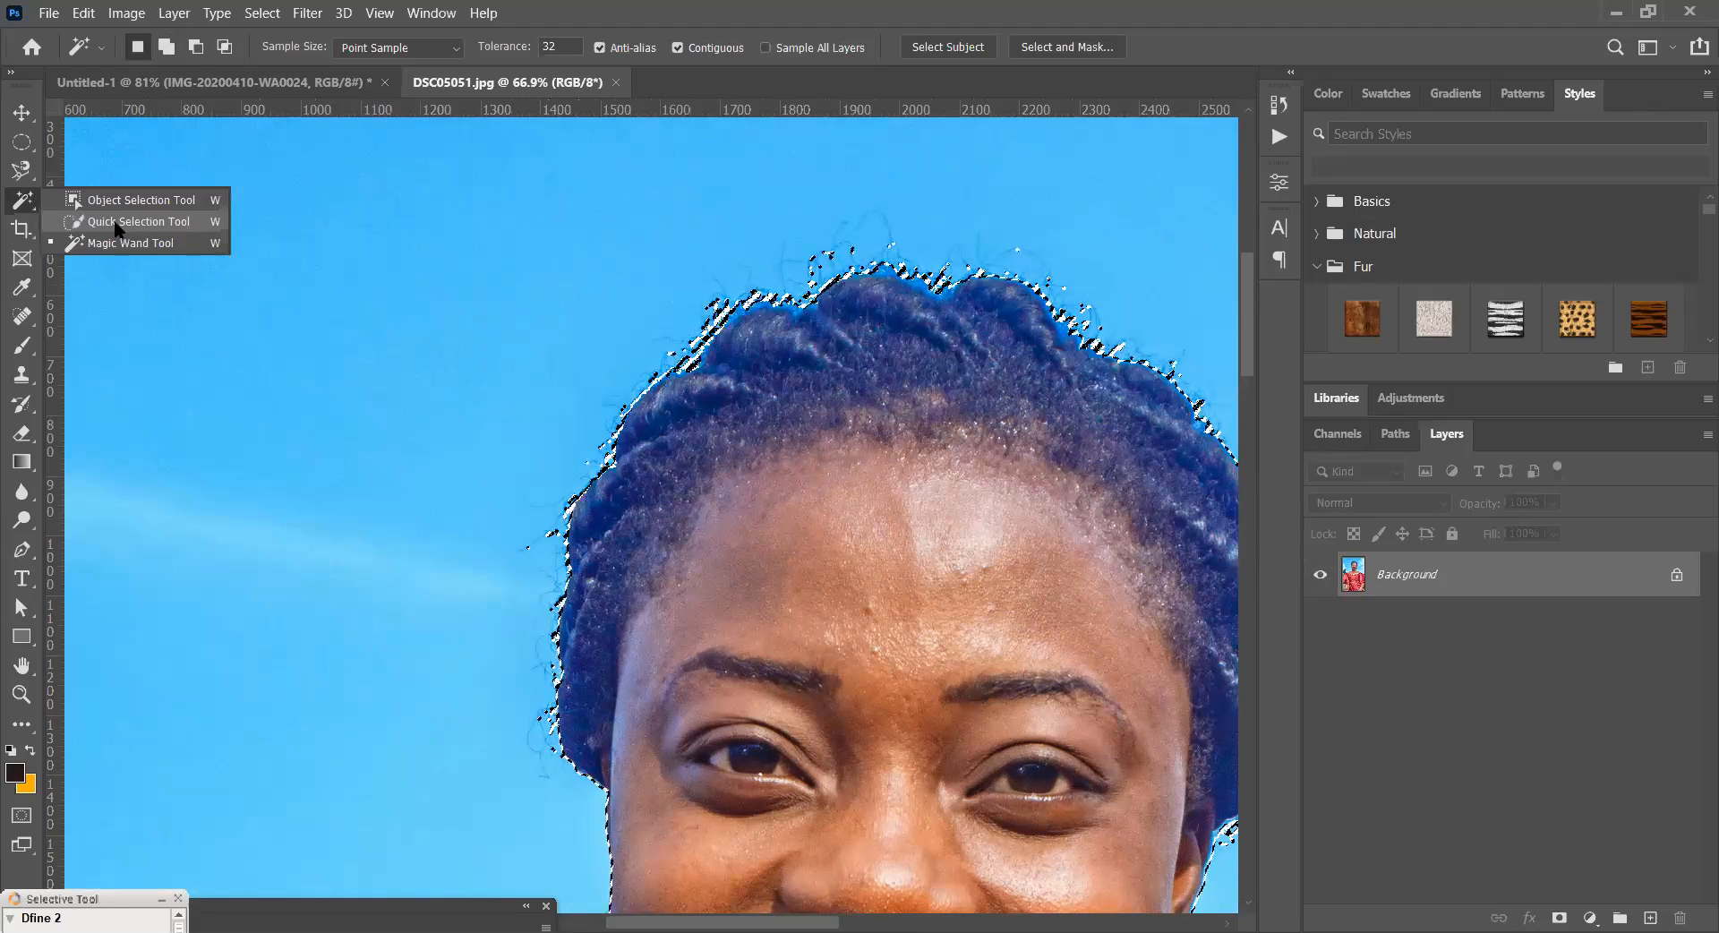
pyautogui.click(113, 222)
pyautogui.moveTo(937, 488)
pyautogui.mouseDown()
pyautogui.moveTo(787, 452)
pyautogui.moveTo(863, 505)
pyautogui.mouseUp()
pyautogui.hotkey('ctrl', 'd')
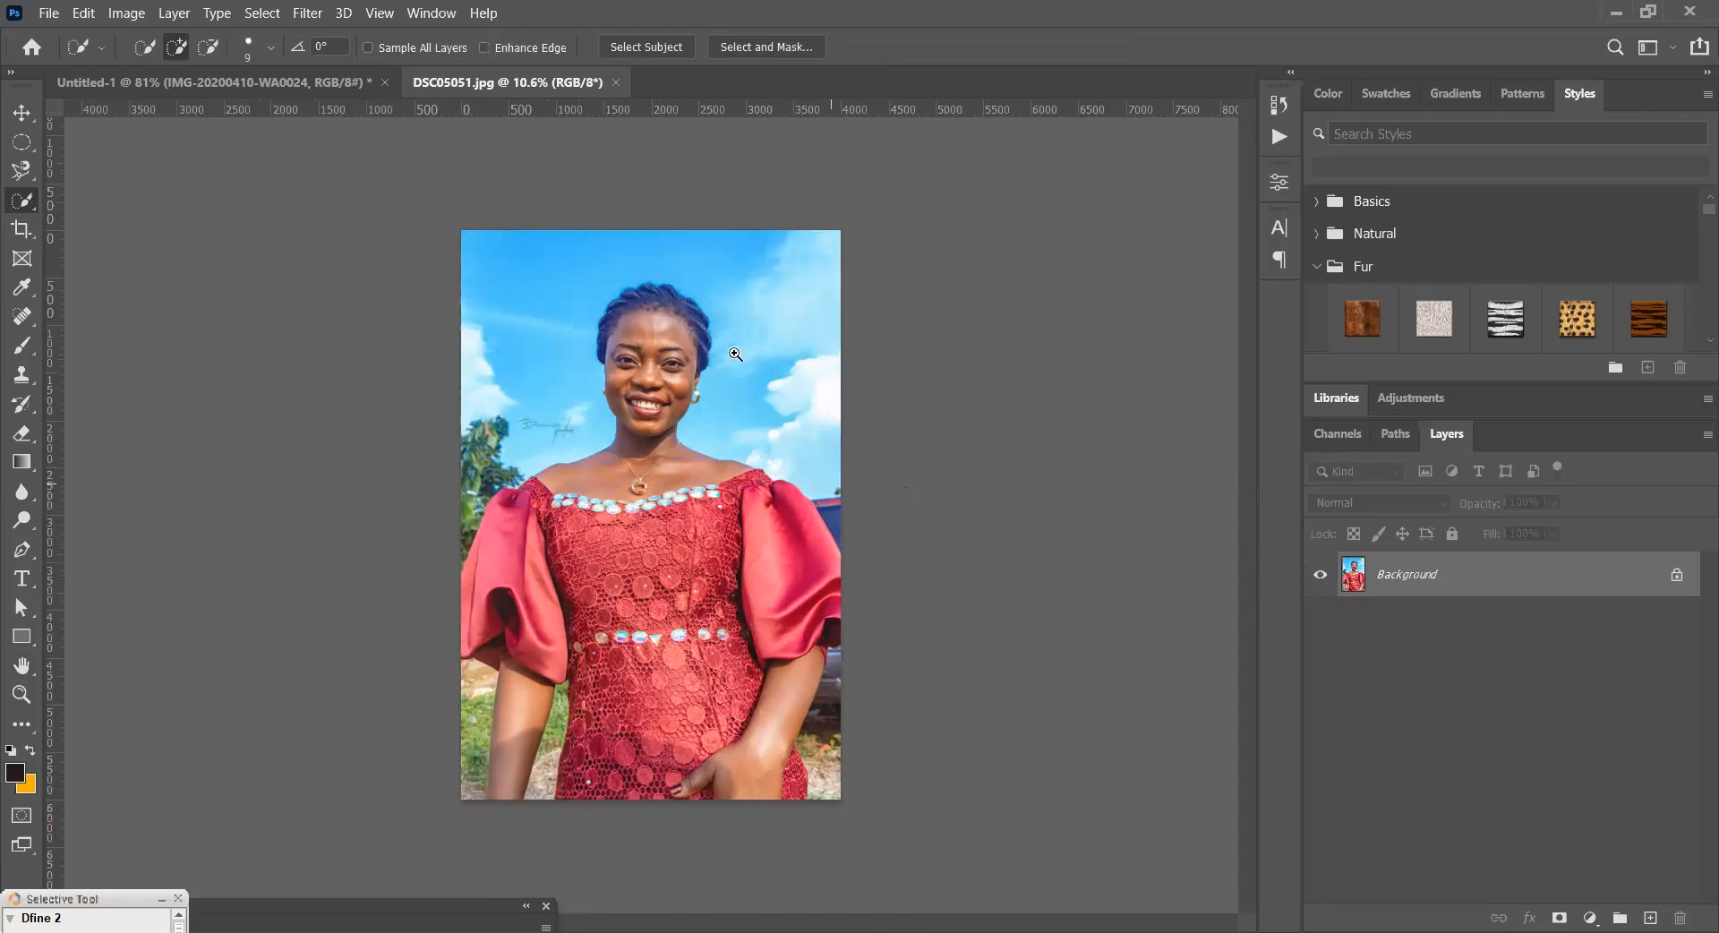
pyautogui.scroll(3, 712, 354)
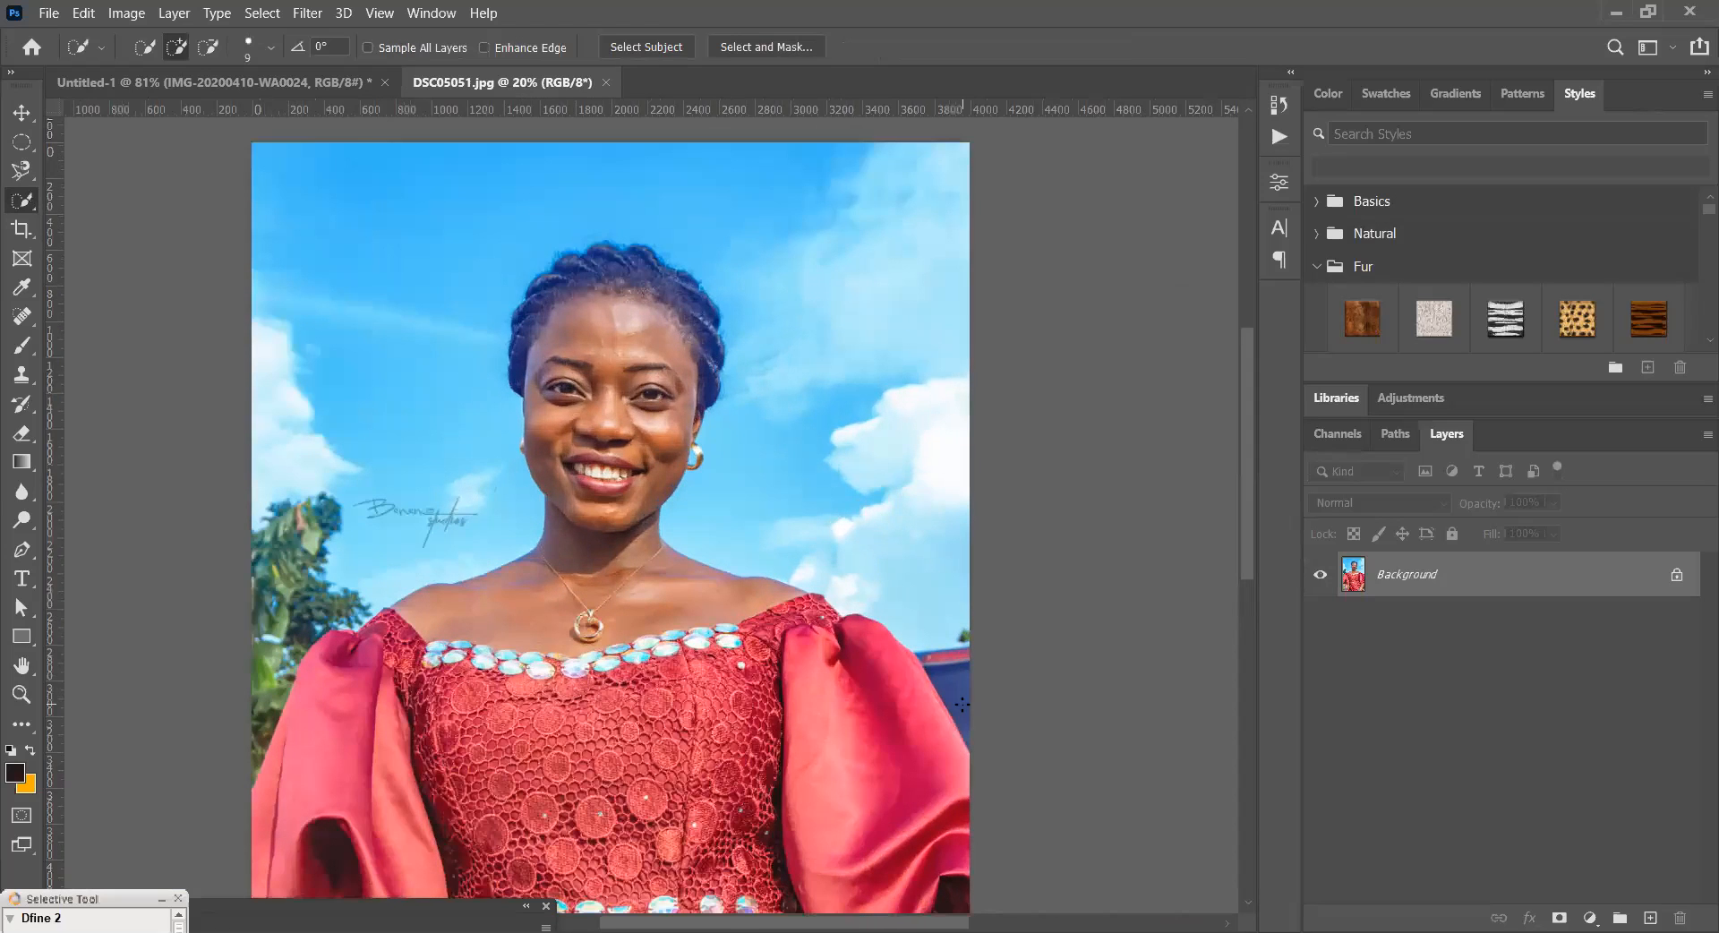
pyautogui.moveTo(956, 672)
pyautogui.mouseDown()
pyautogui.moveTo(931, 618)
pyautogui.moveTo(963, 636)
pyautogui.mouseUp()
pyautogui.moveTo(771, 356); pyautogui.dragTo(775, 250)
pyautogui.moveTo(608, 243)
pyautogui.mouseDown()
pyautogui.moveTo(418, 273)
pyautogui.moveTo(315, 329)
pyautogui.moveTo(240, 448)
pyautogui.moveTo(328, 513)
pyautogui.moveTo(264, 658)
pyautogui.mouseUp()
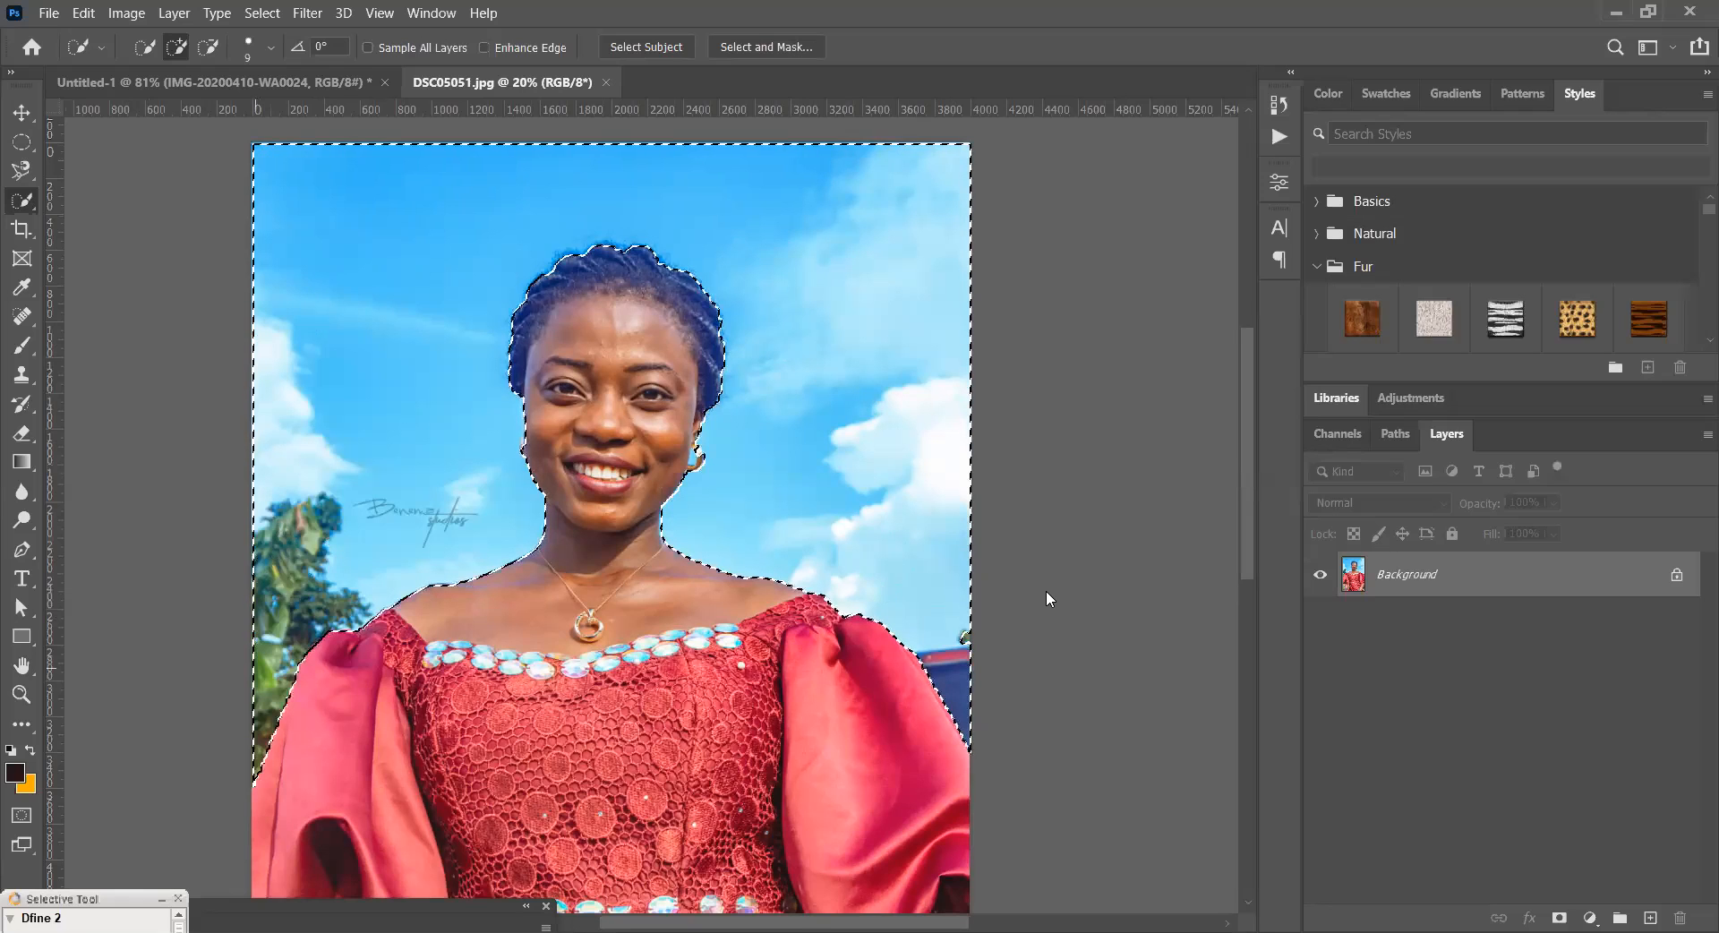
# - Unlock the Background layer and try deleting the selected area around the woman, undoing the deletion
pyautogui.click(1676, 578)
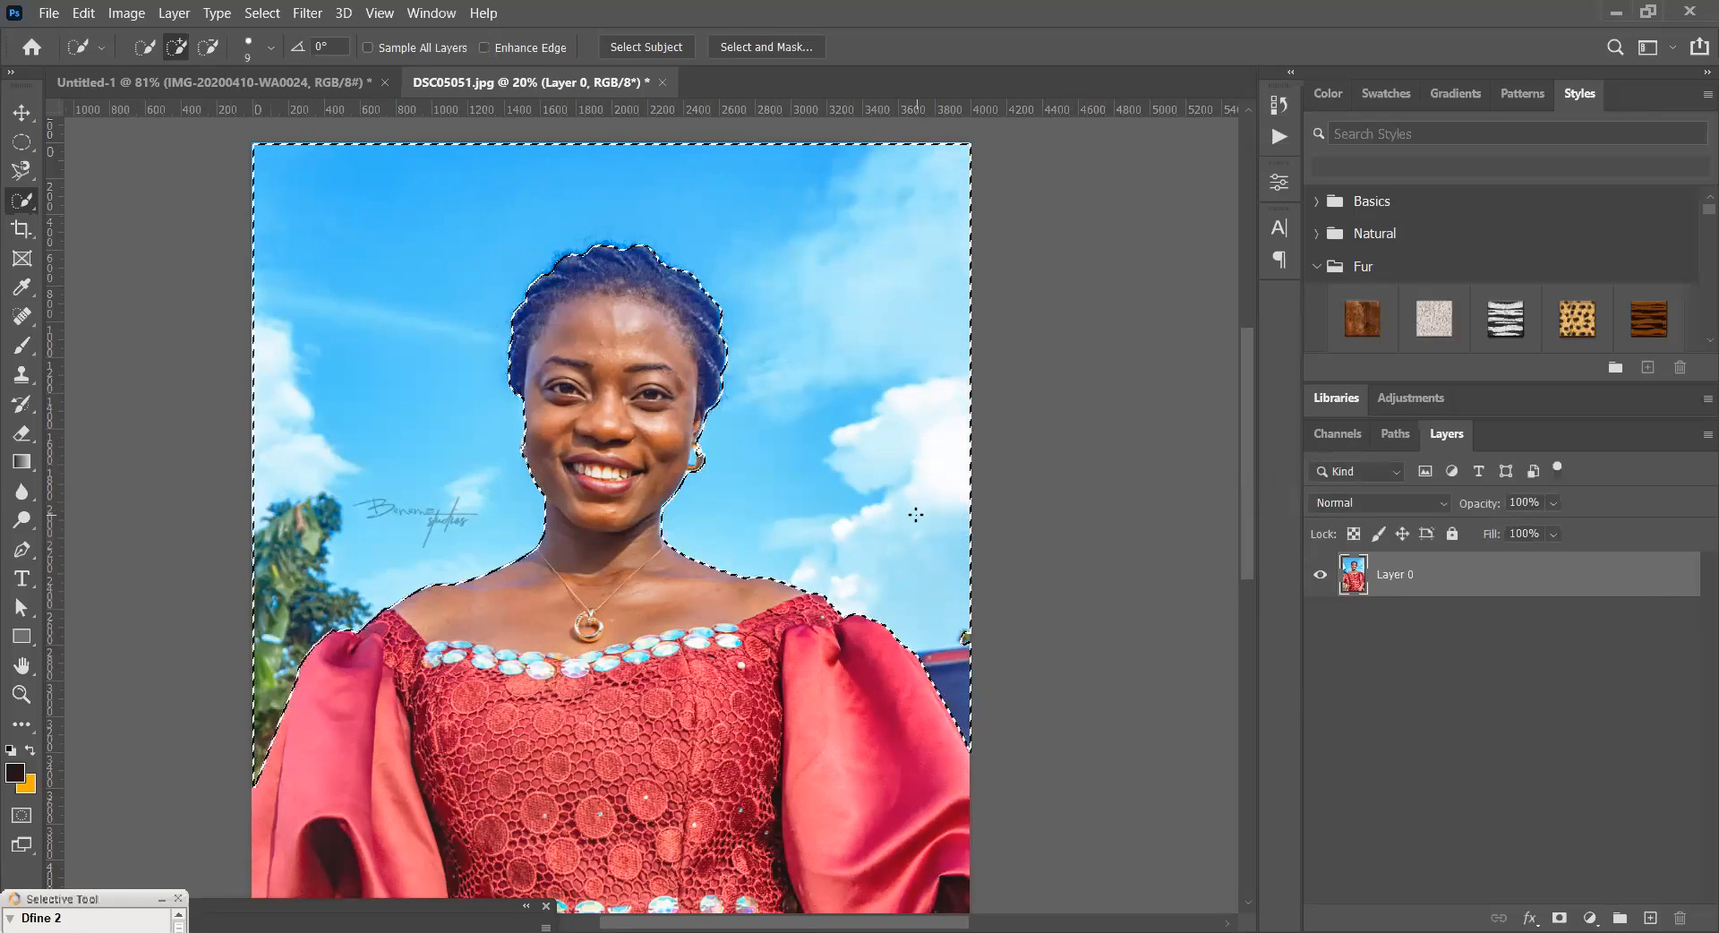
pyautogui.press('Delete')
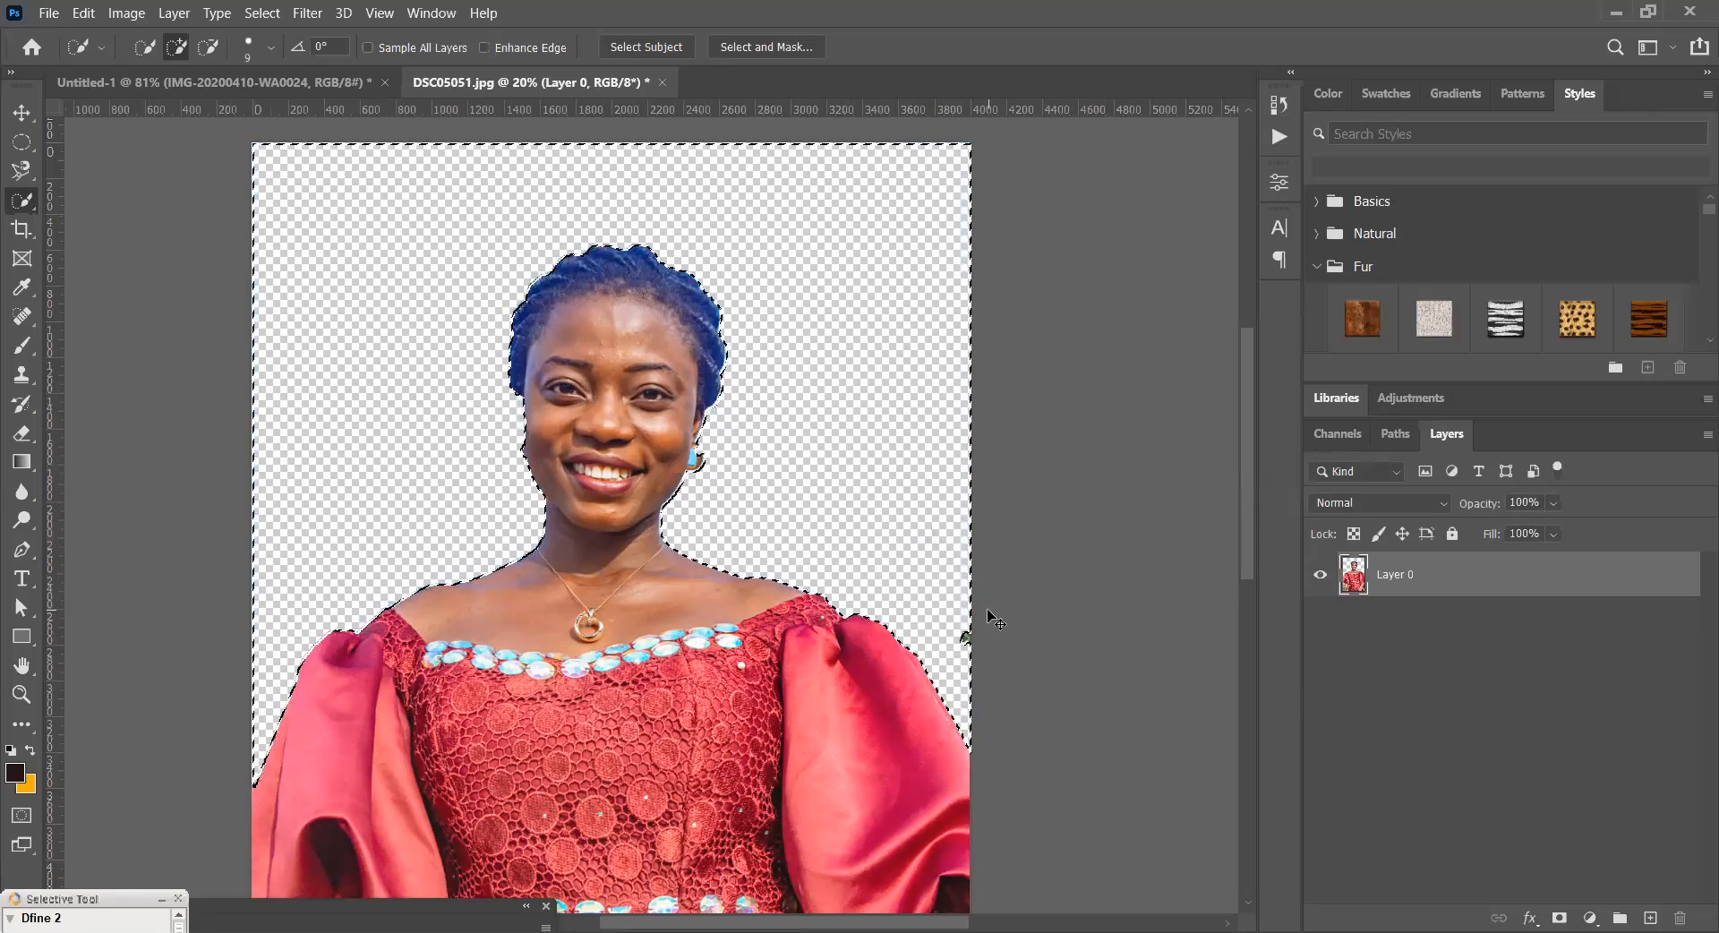
pyautogui.hotkey('ctrl', 'z')
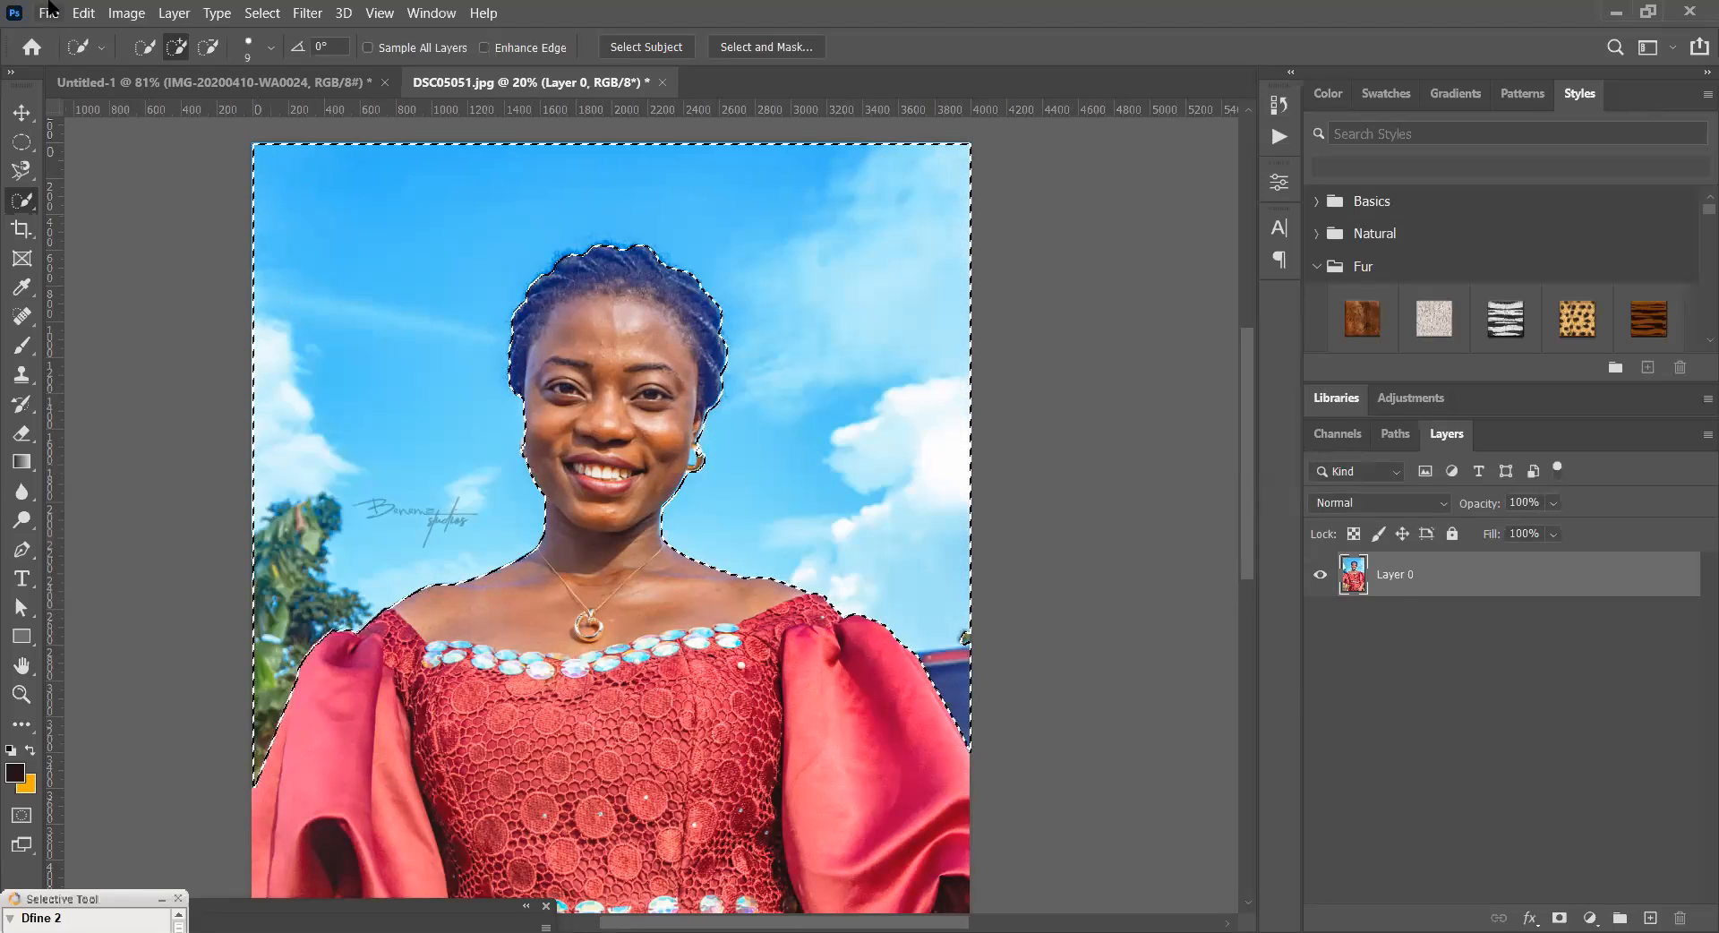
# - Switch to the Object Selection Tool and clear the selection around the woman
pyautogui.rightClick(31, 198)
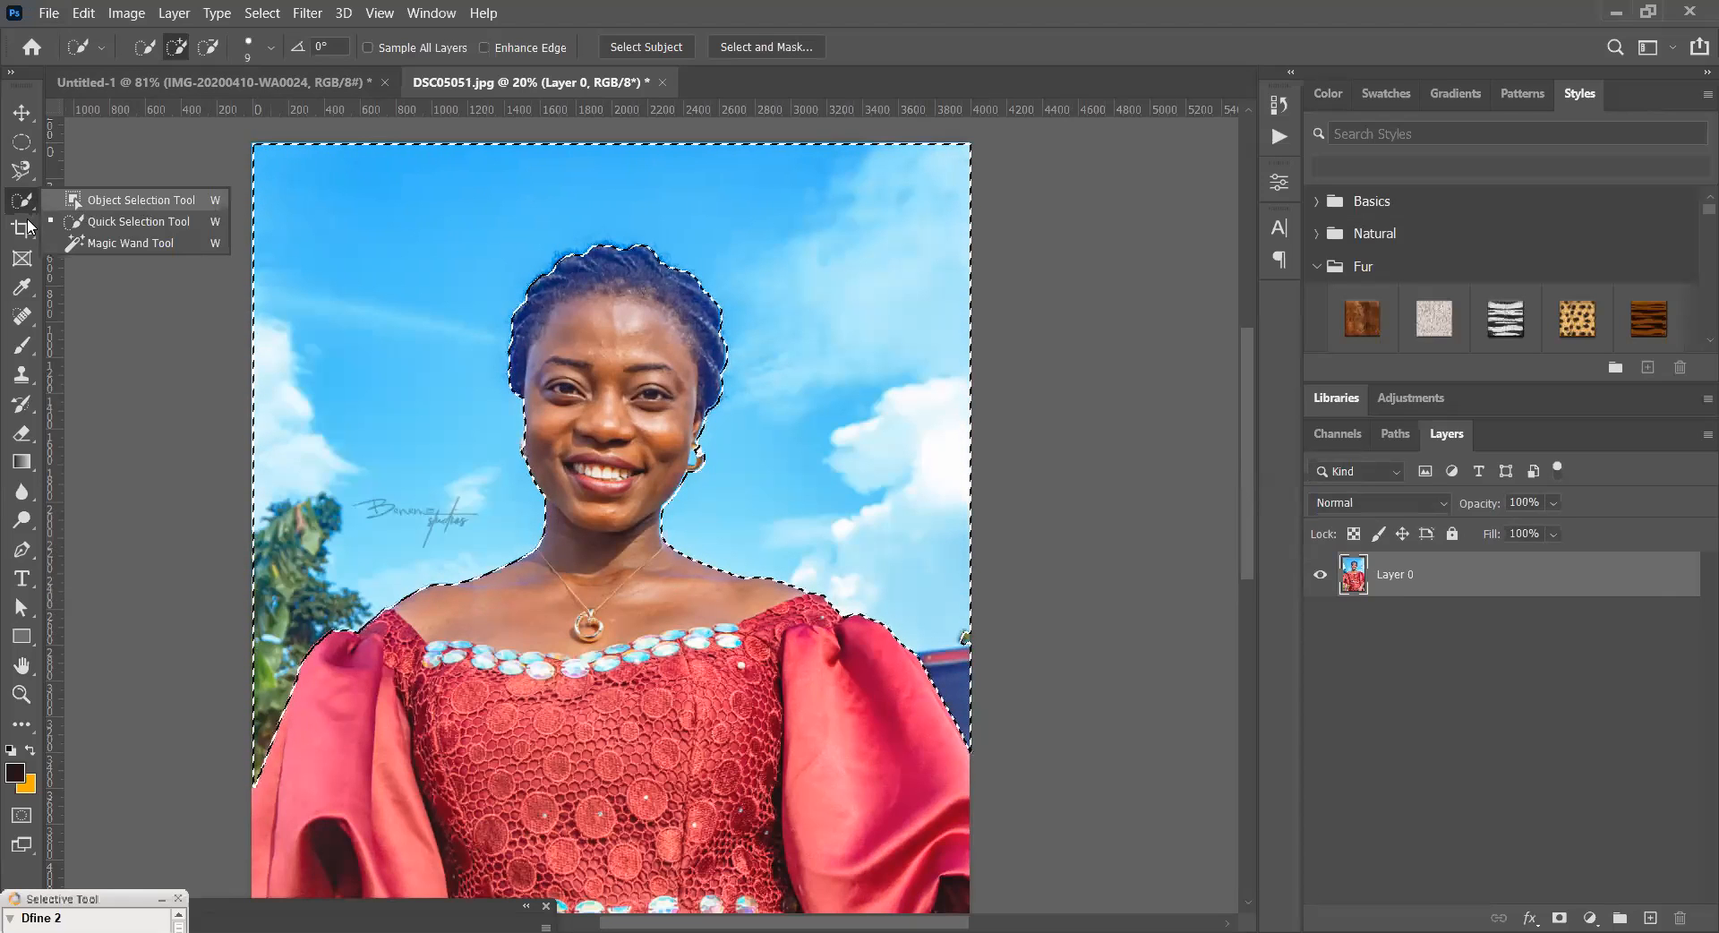
pyautogui.click(89, 200)
pyautogui.rightClick(24, 200)
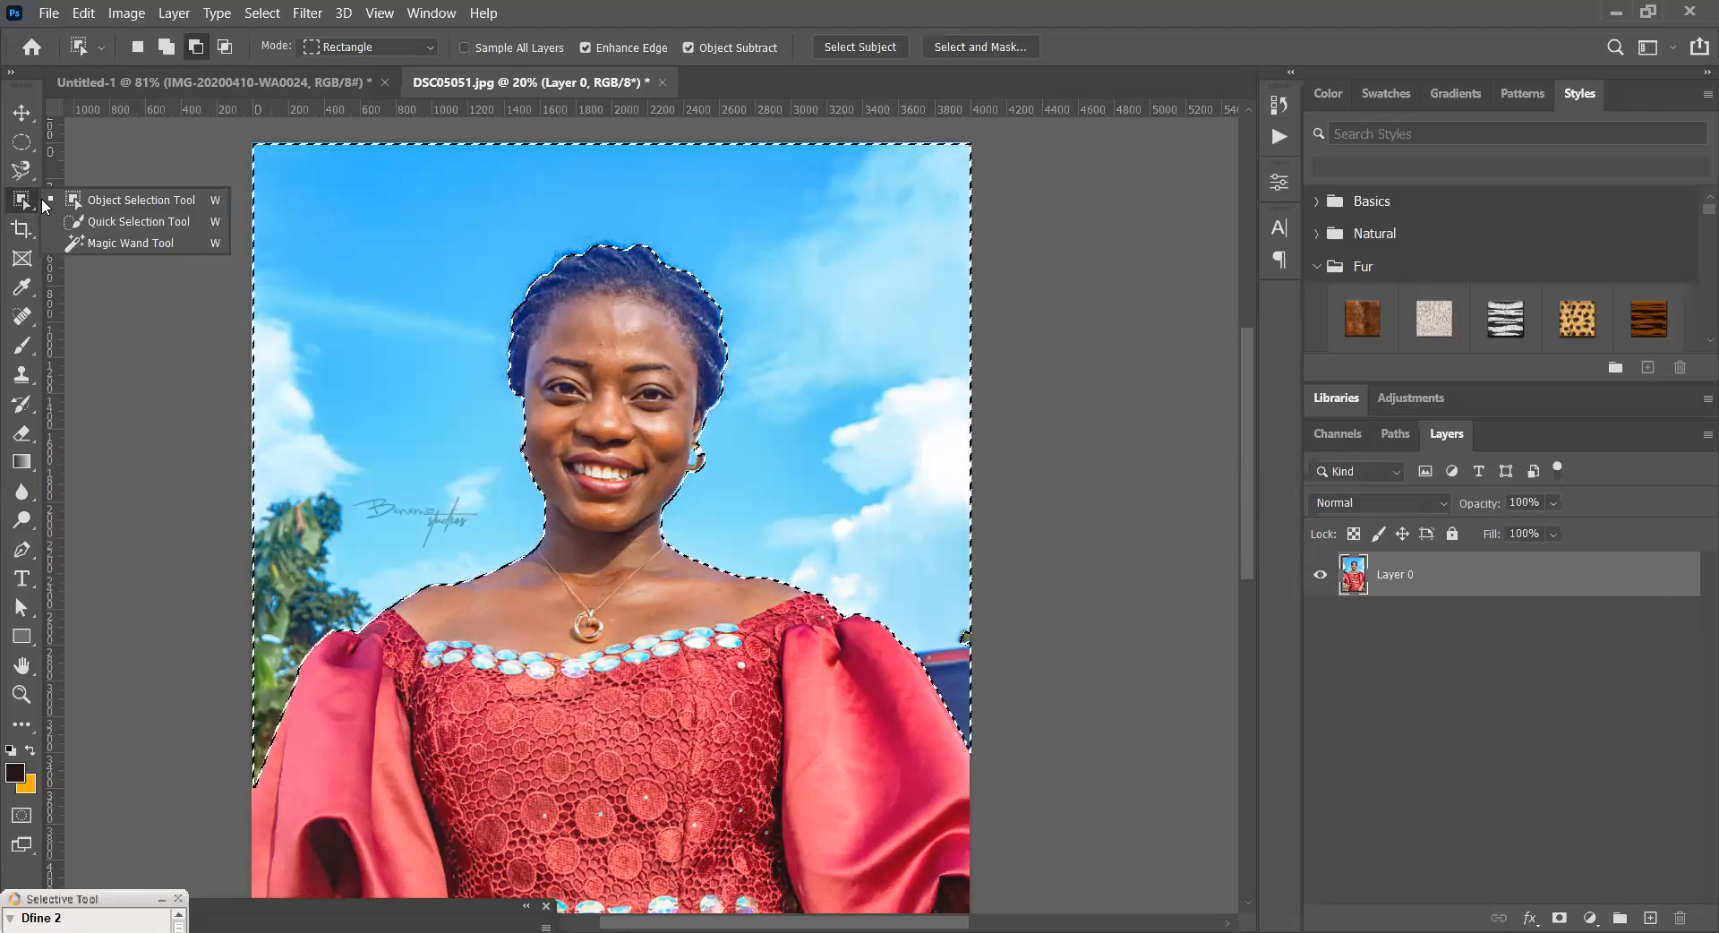
pyautogui.hotkey('ctrl', 'd')
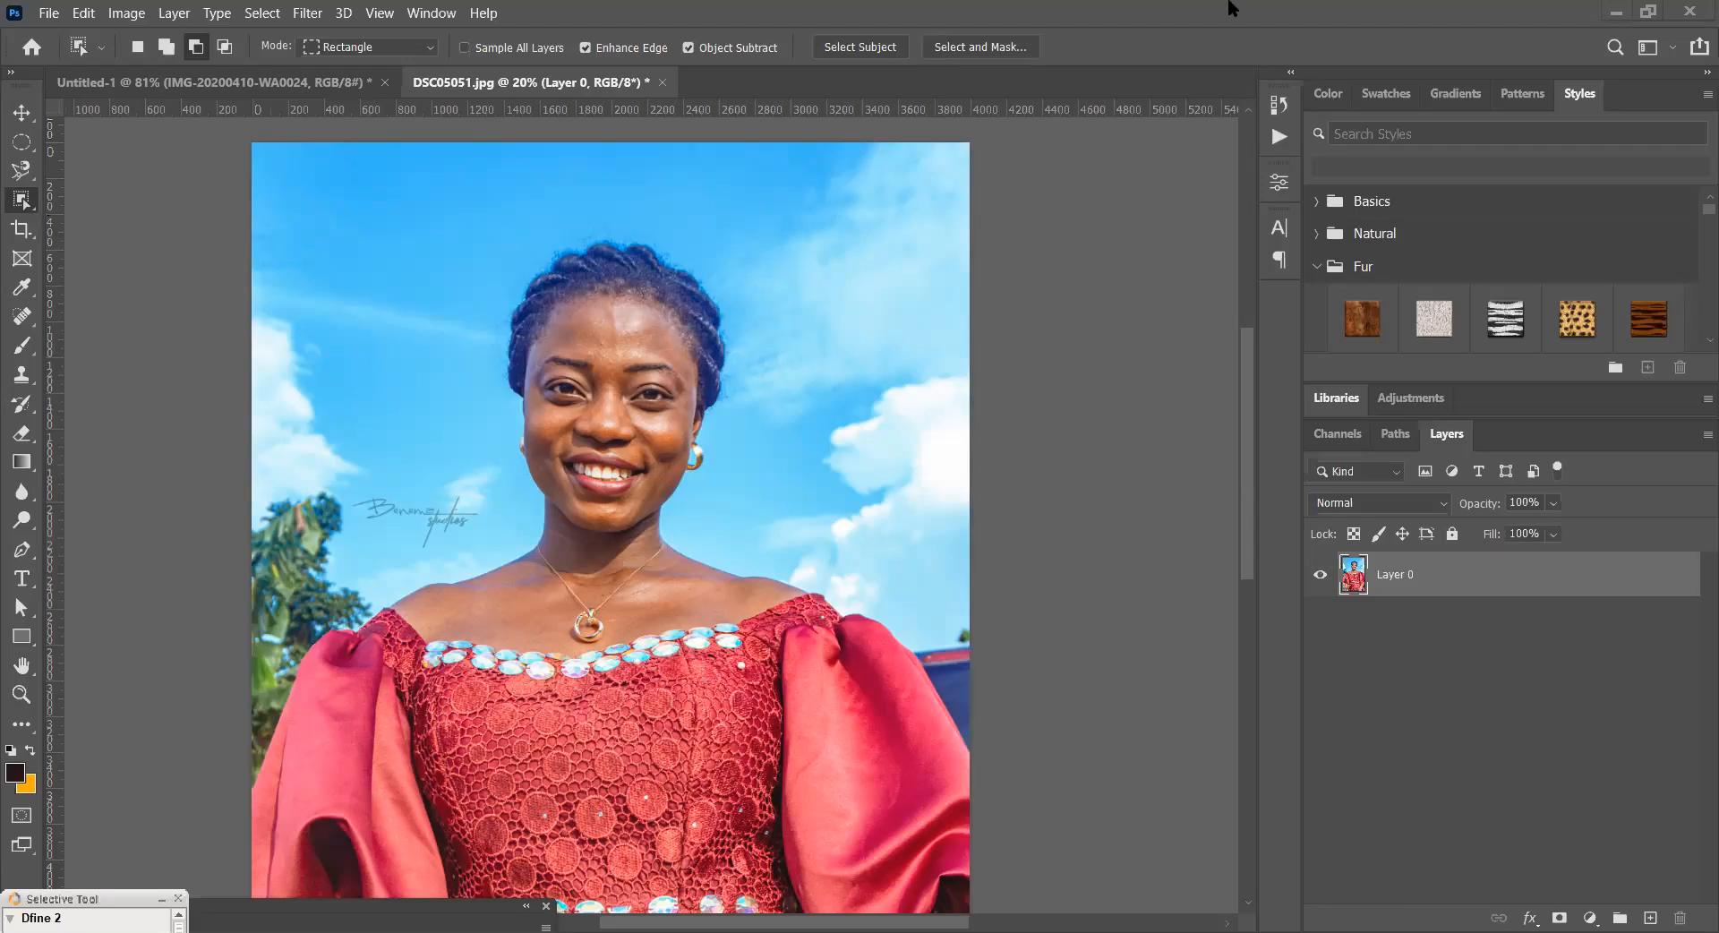
pyautogui.rightClick(23, 200)
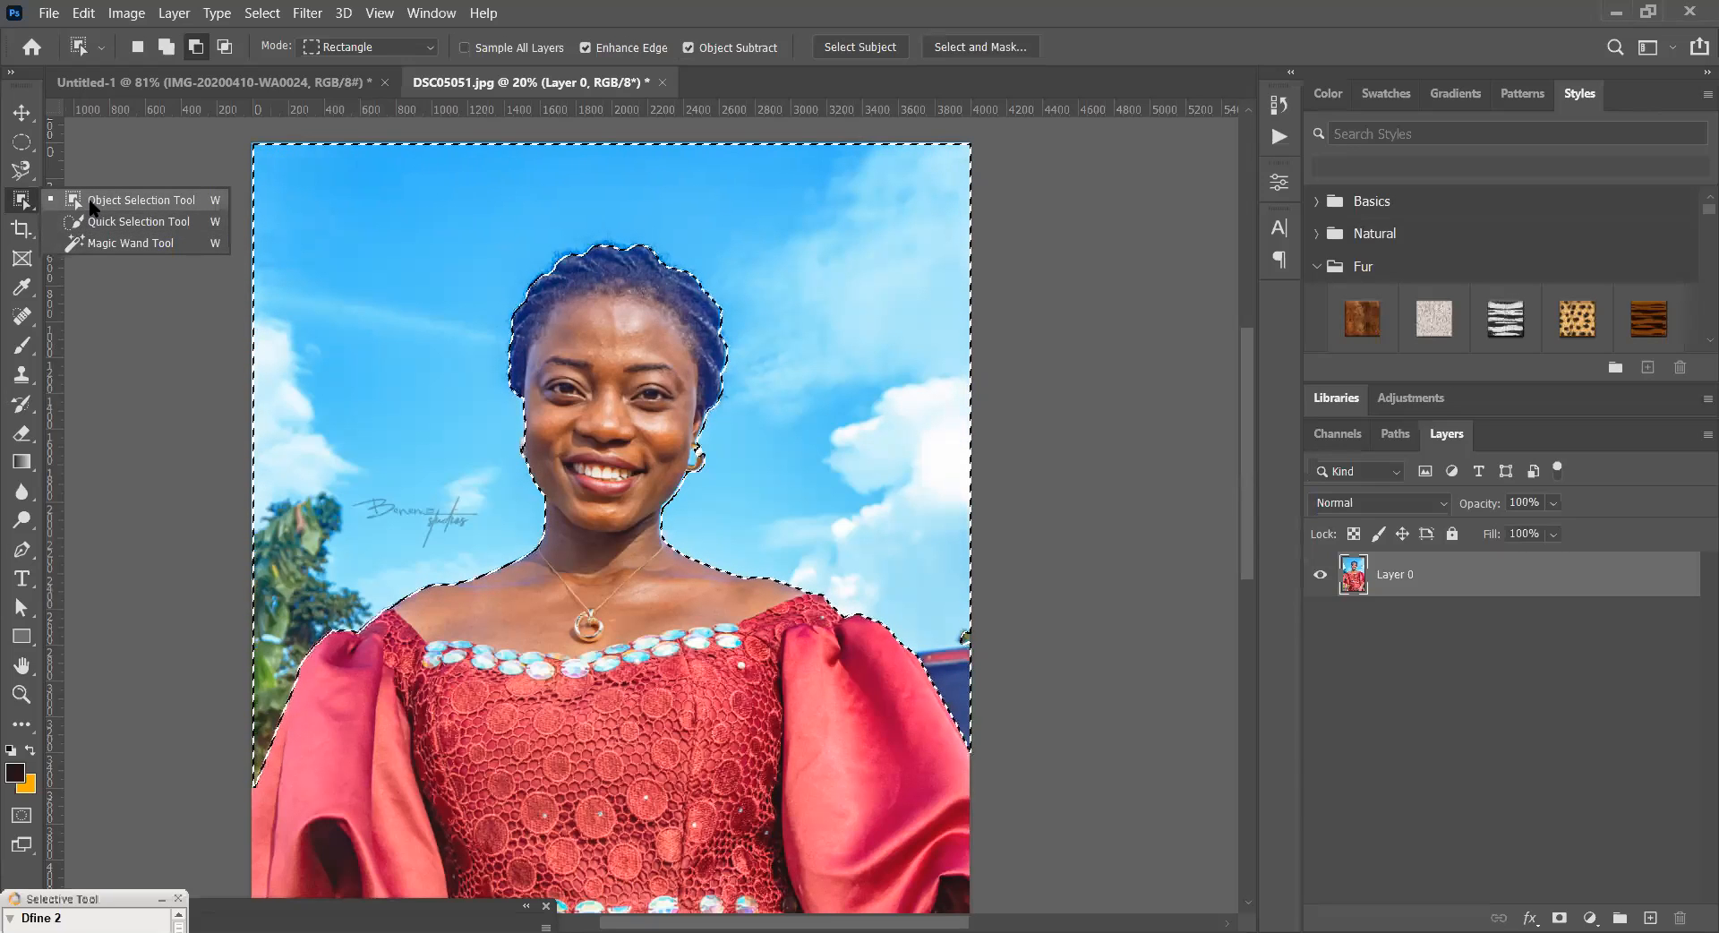
pyautogui.click(32, 199)
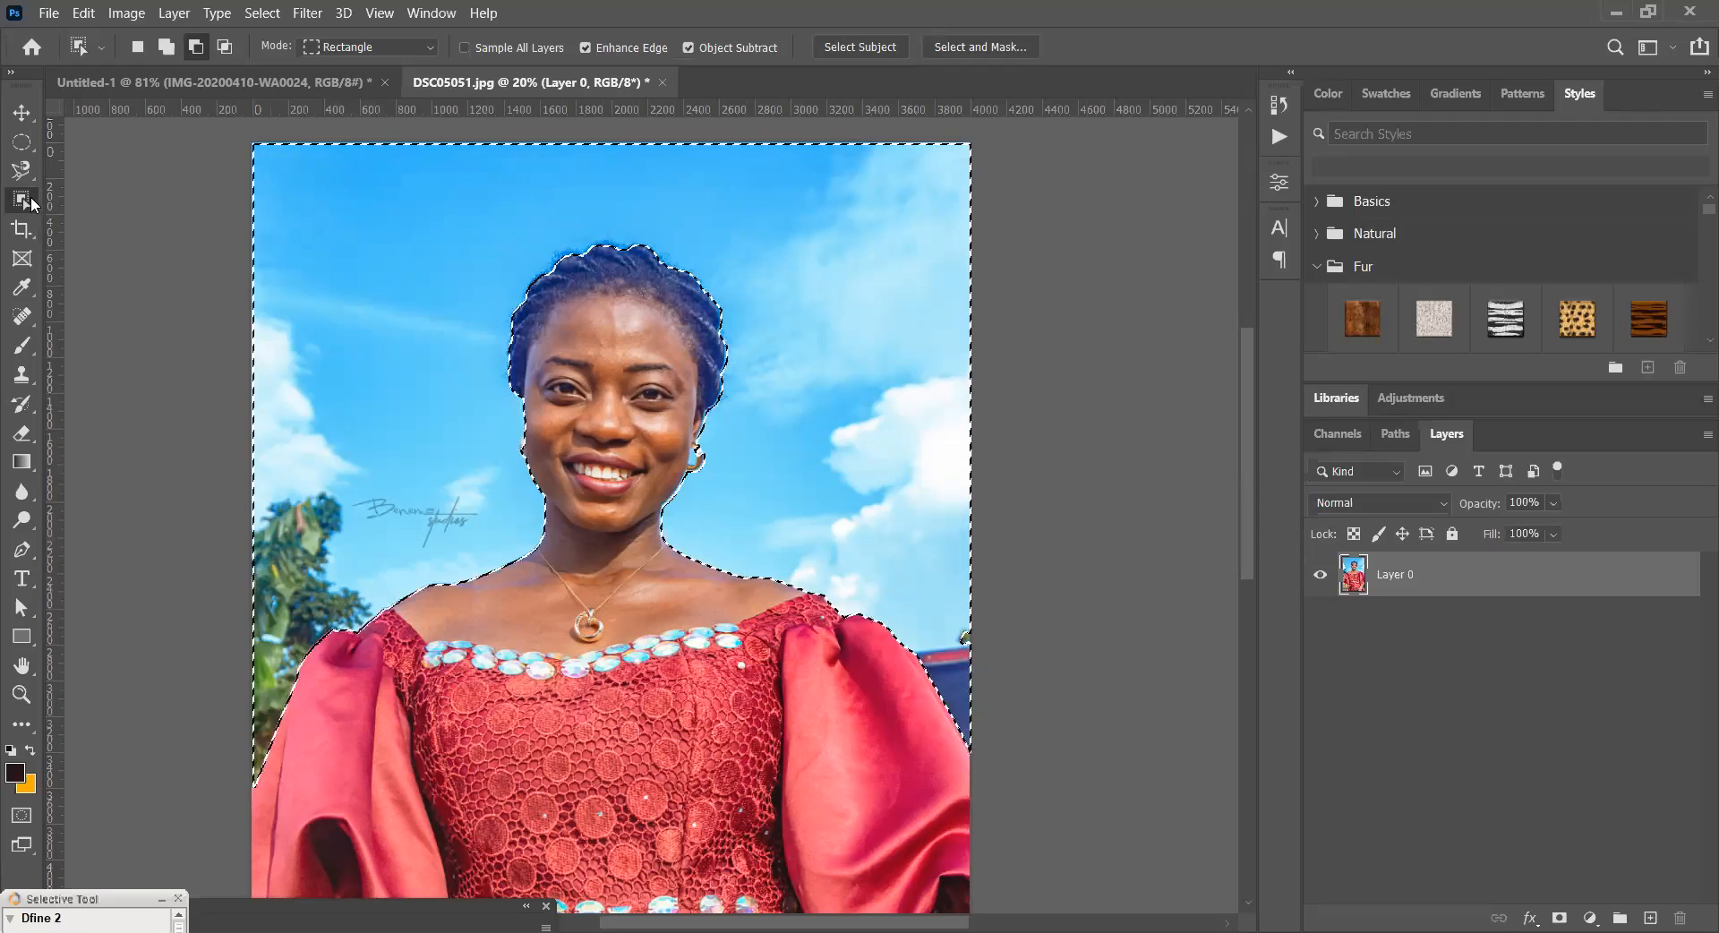
pyautogui.rightClick(31, 201)
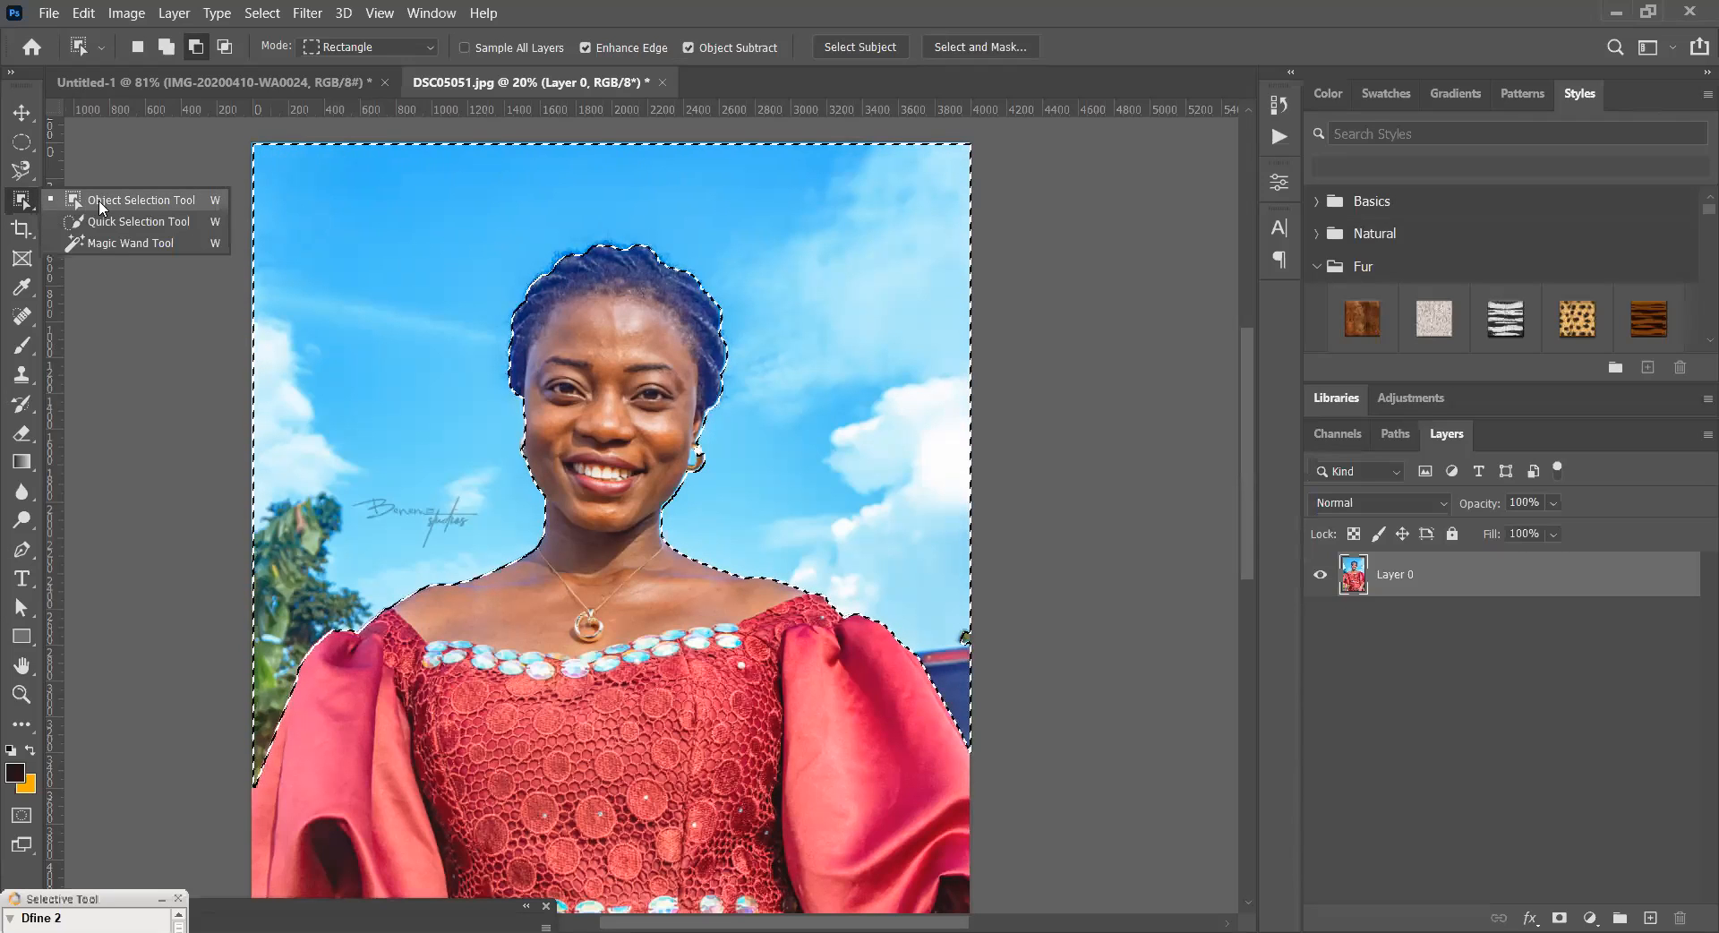
pyautogui.click(78, 201)
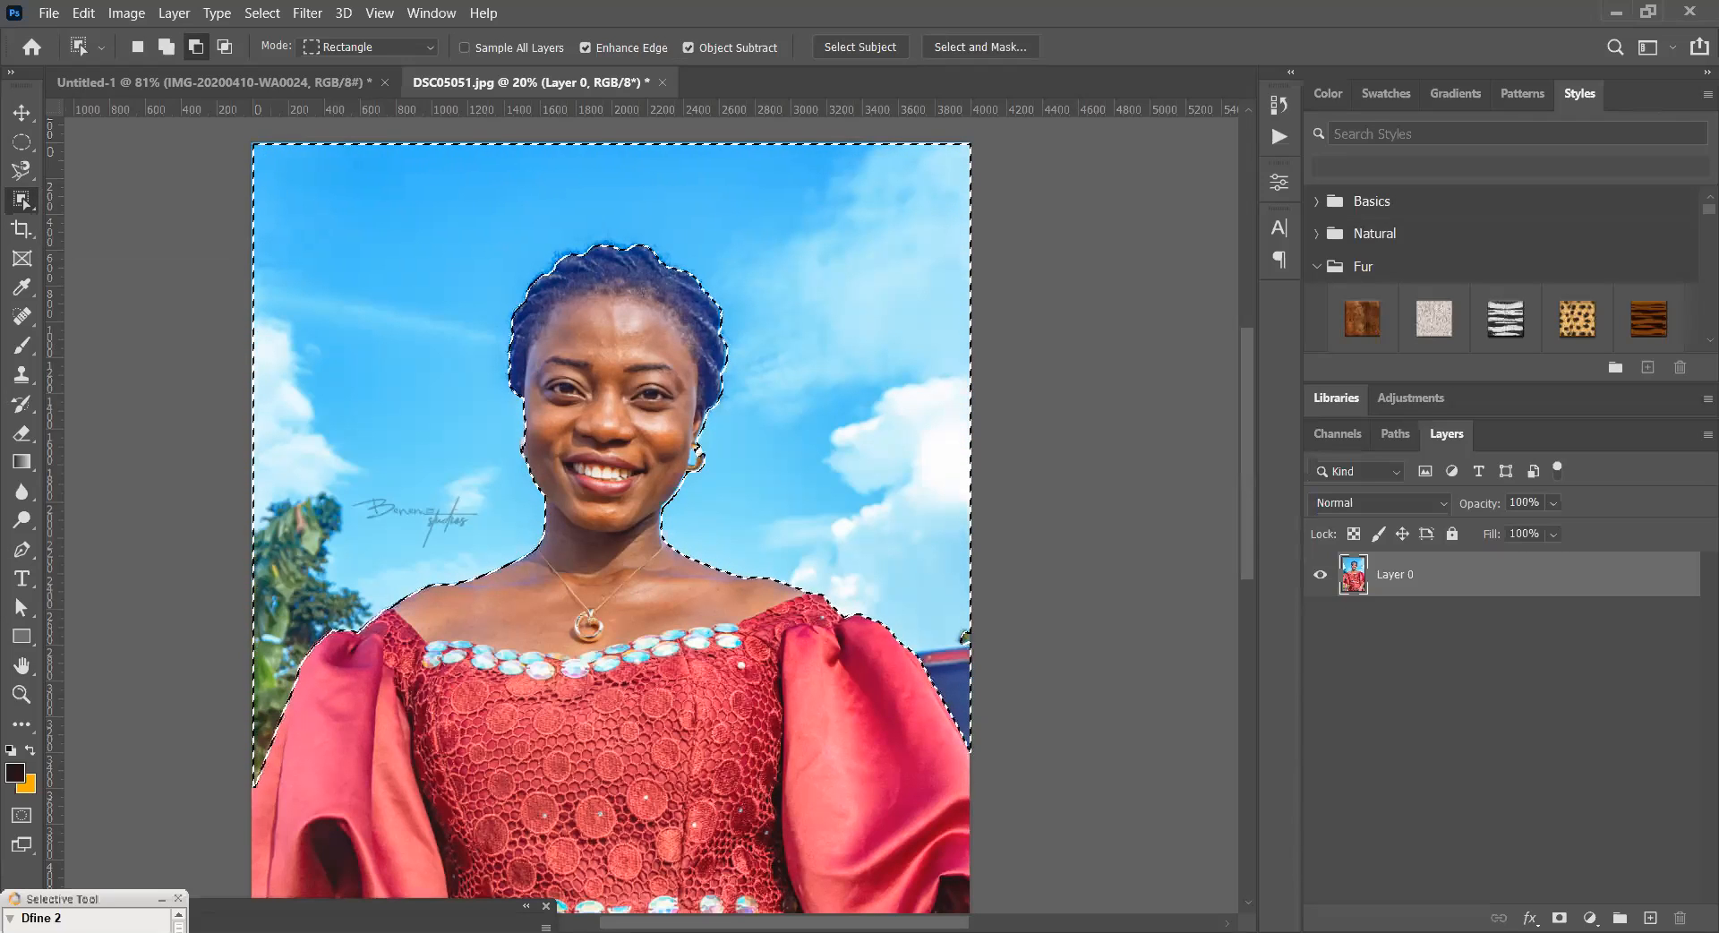
pyautogui.hotkey('ctrl', 'd')
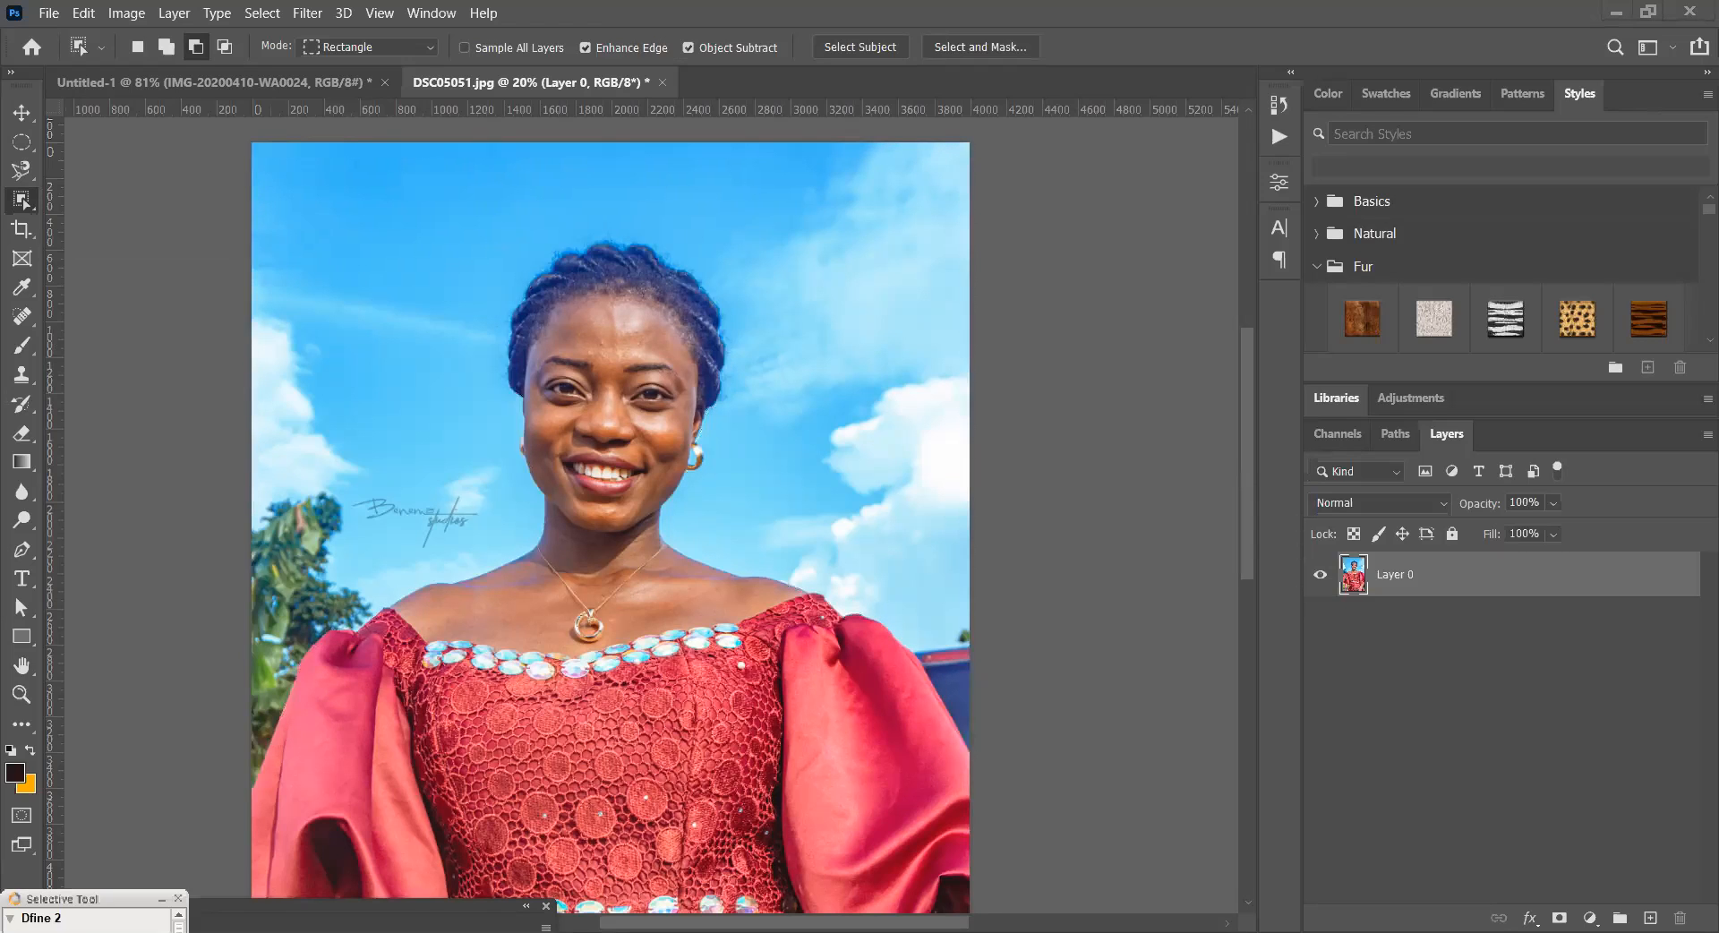
pyautogui.hotkey('ctrl', 'z')
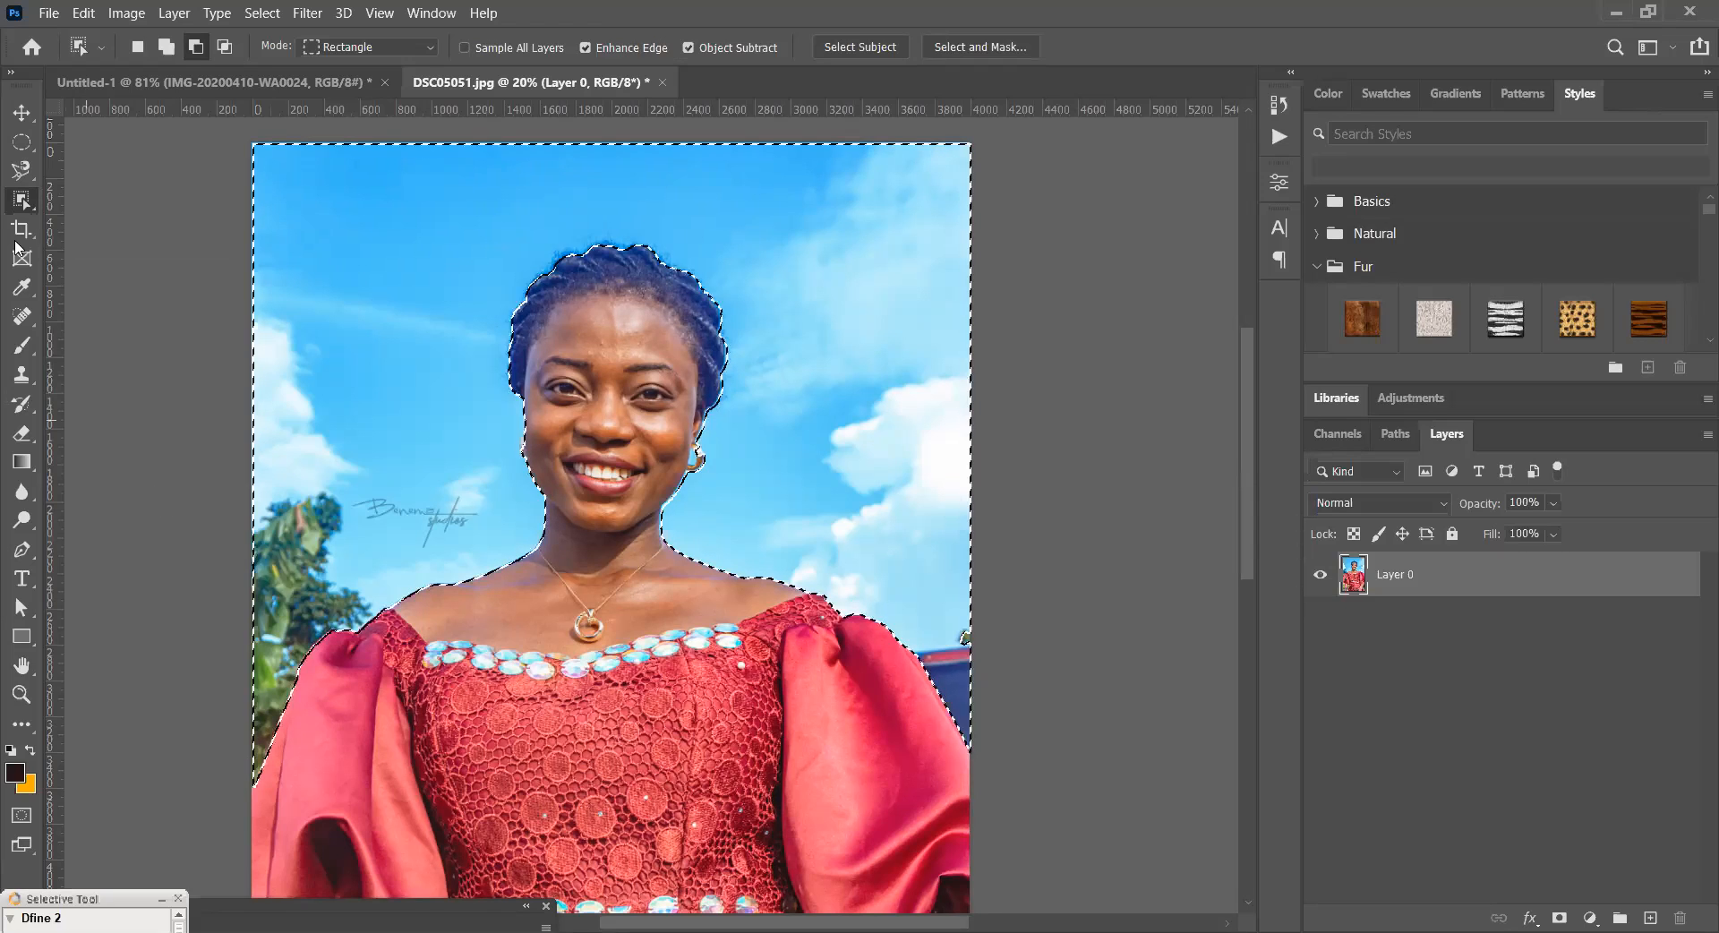
pyautogui.click(21, 112)
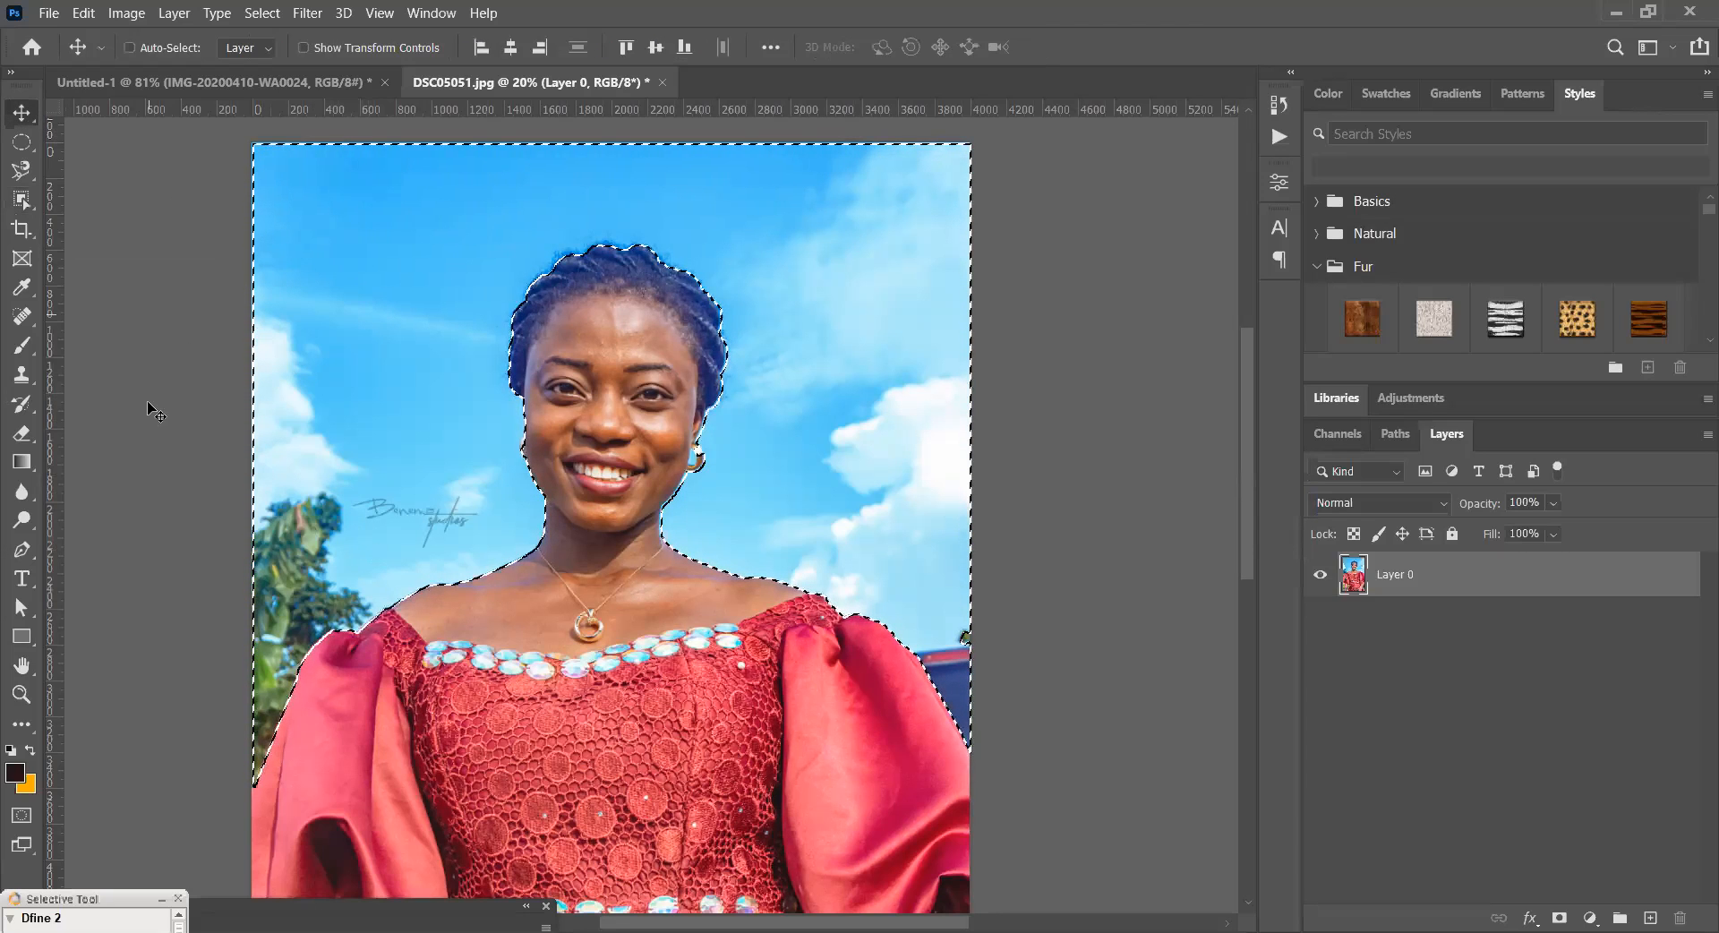
pyautogui.click(22, 199)
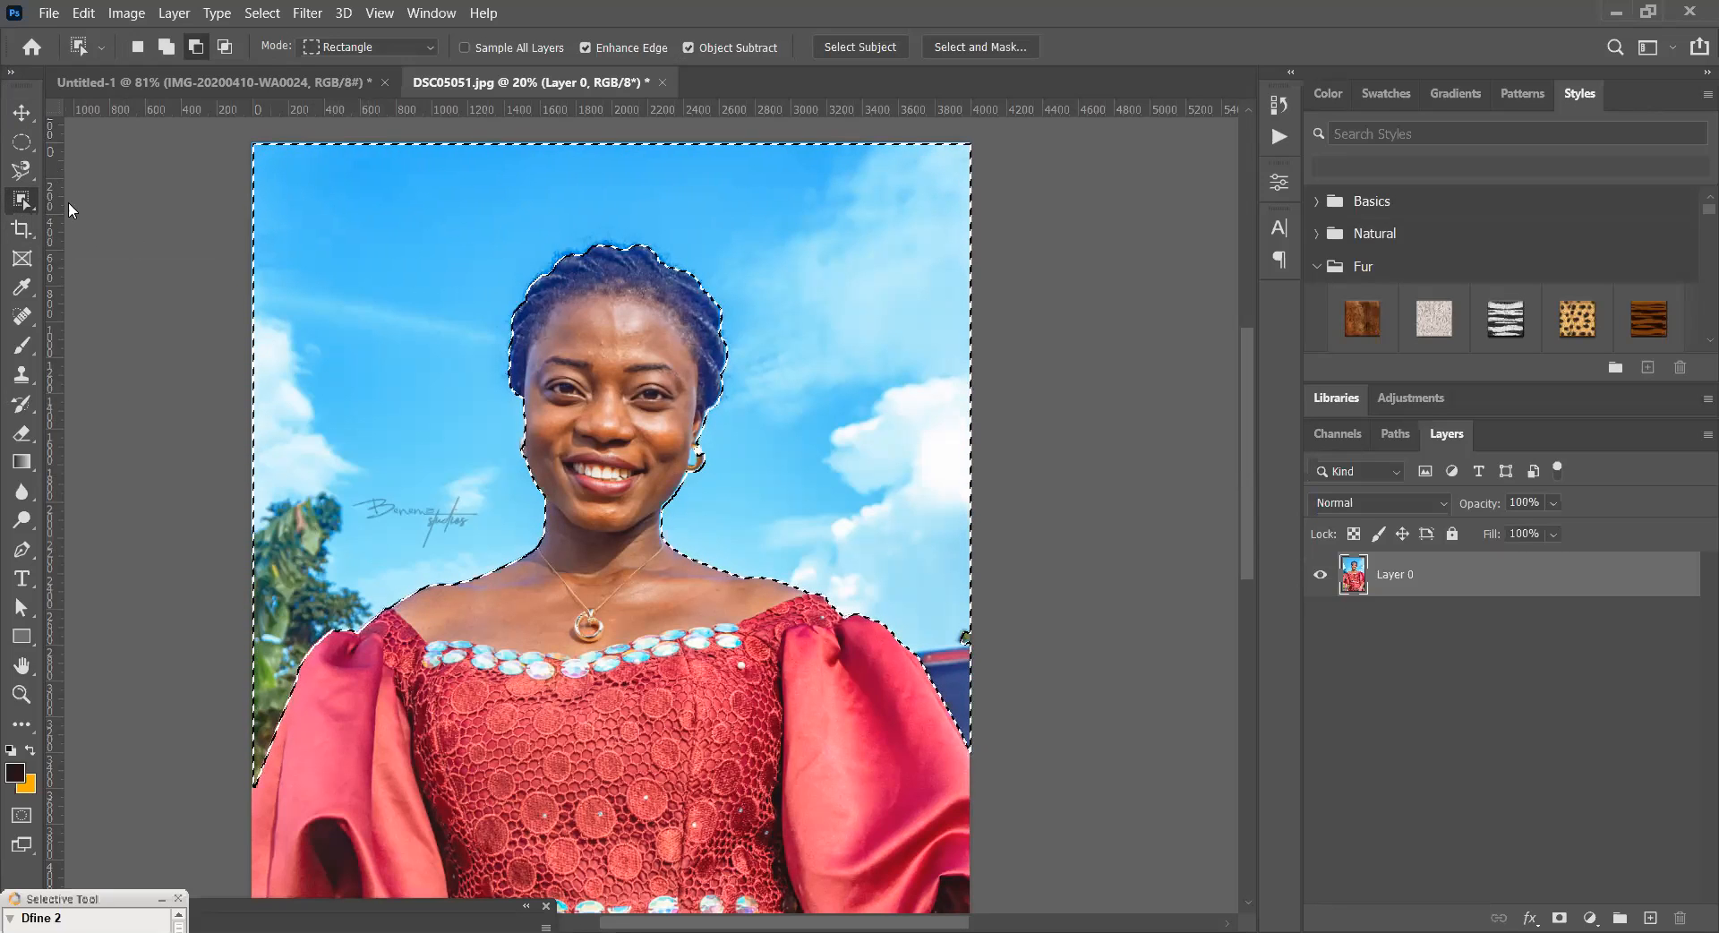
pyautogui.rightClick(21, 200)
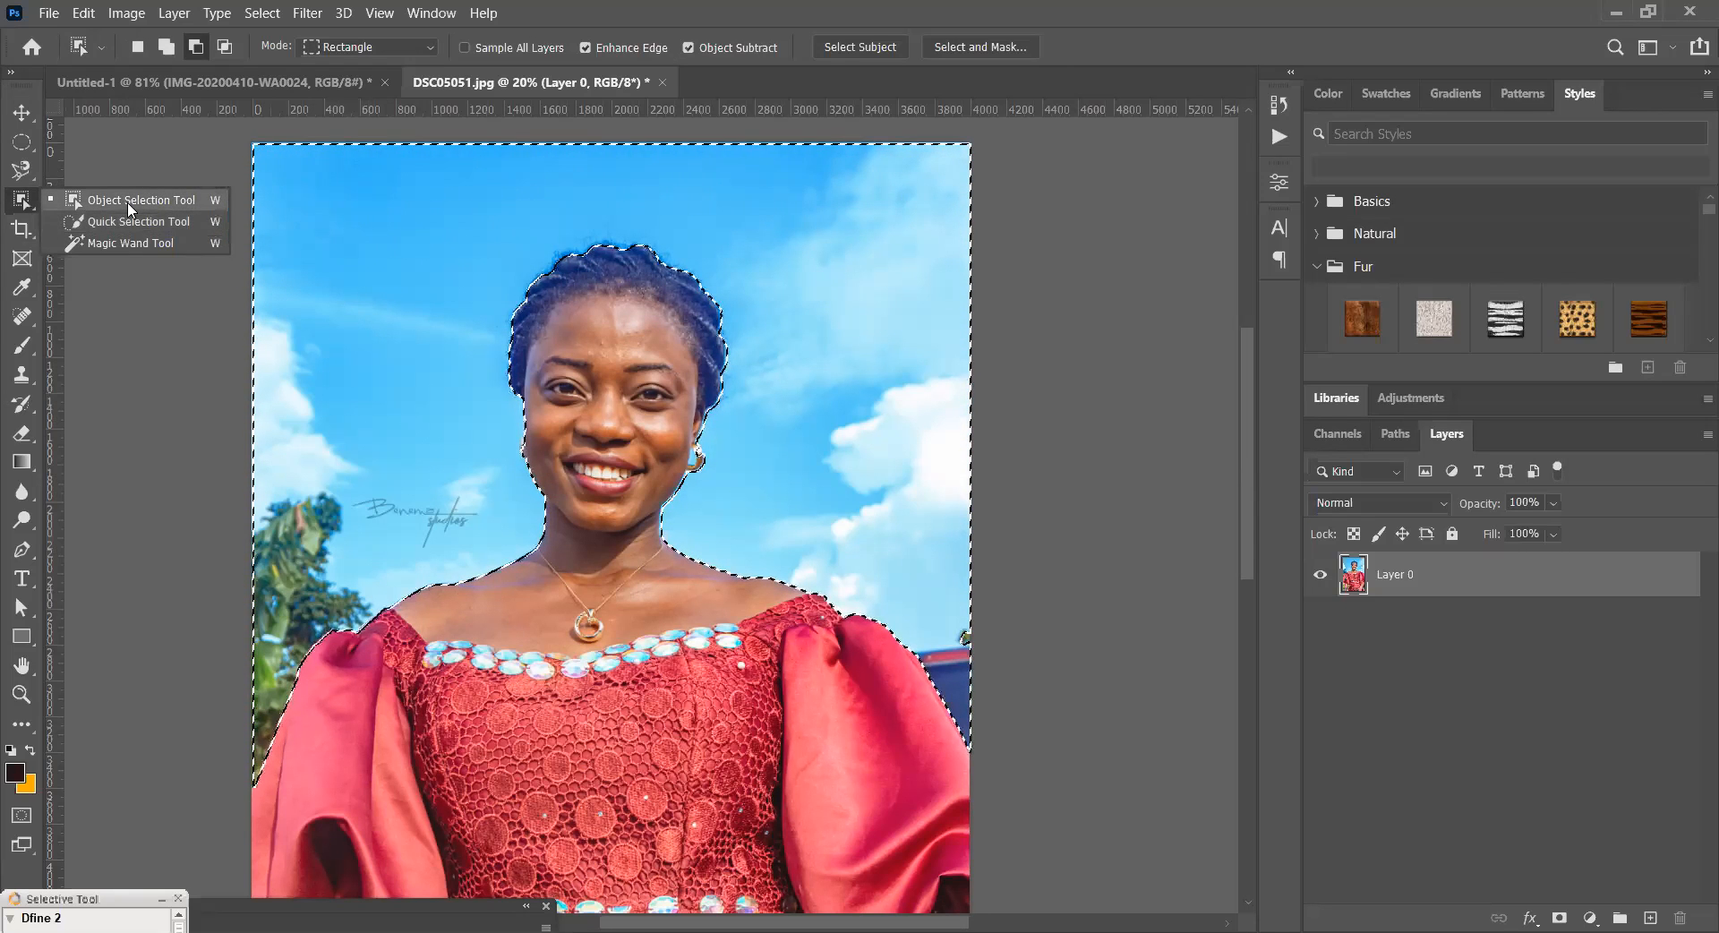
pyautogui.click(900, 7)
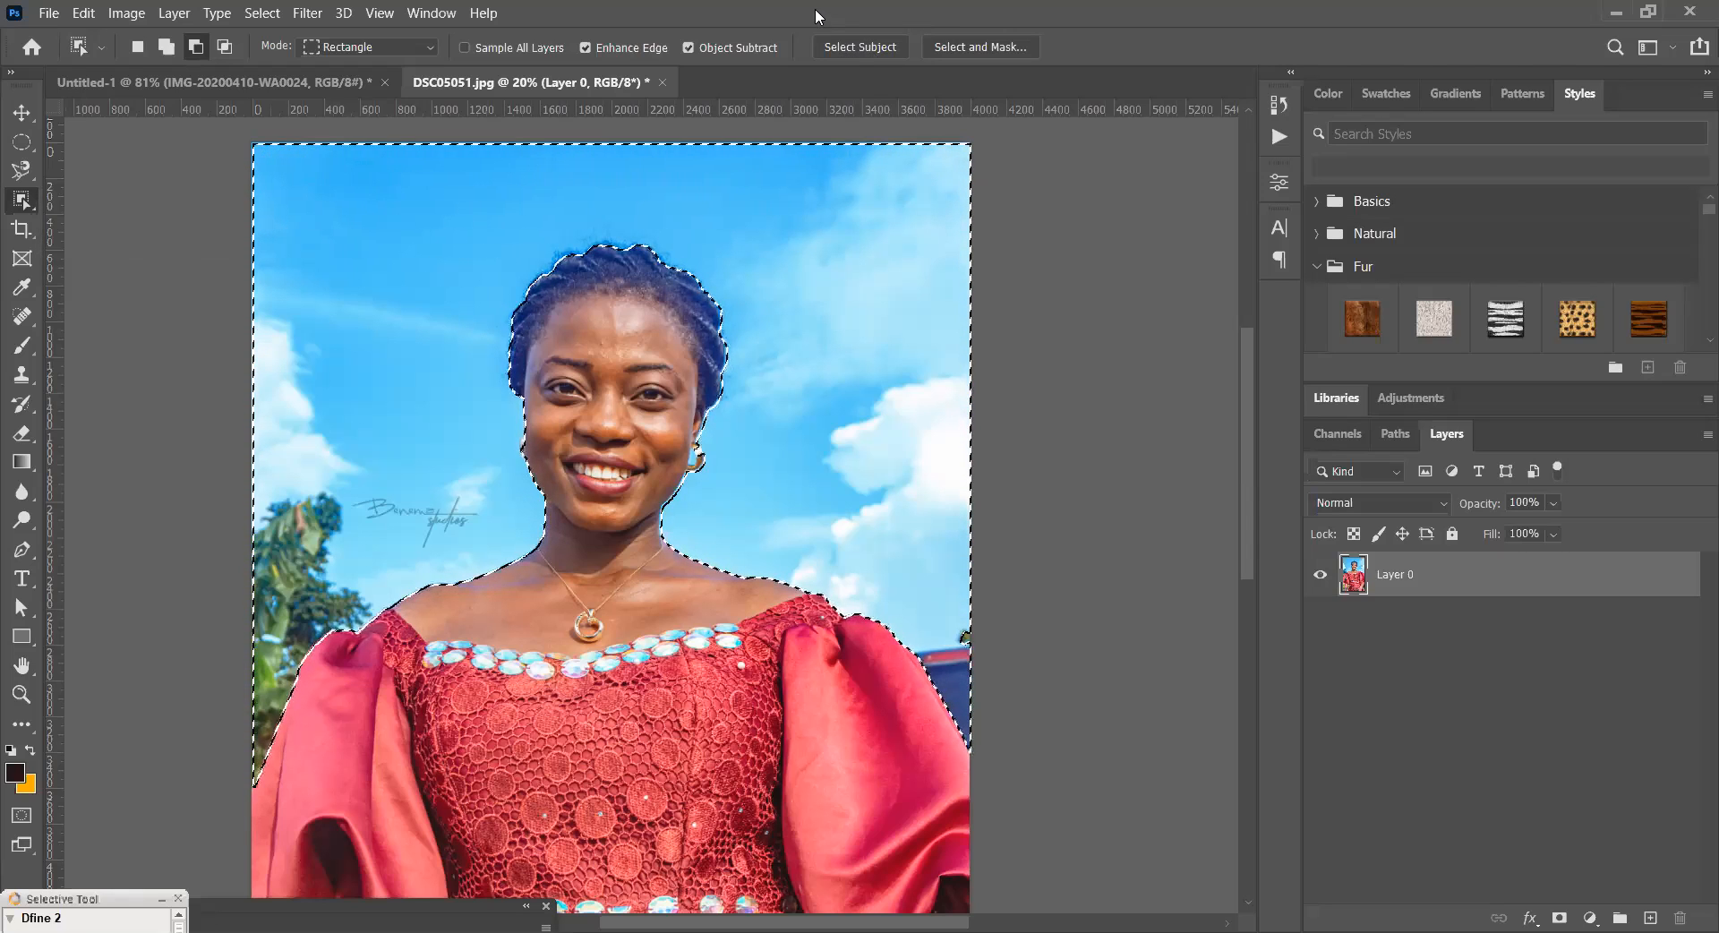
# - Clear the selection around the woman and outline part of her hair and cheek edge with the Polygonal Lasso Tool
pyautogui.hotkey('ctrl', 'd')
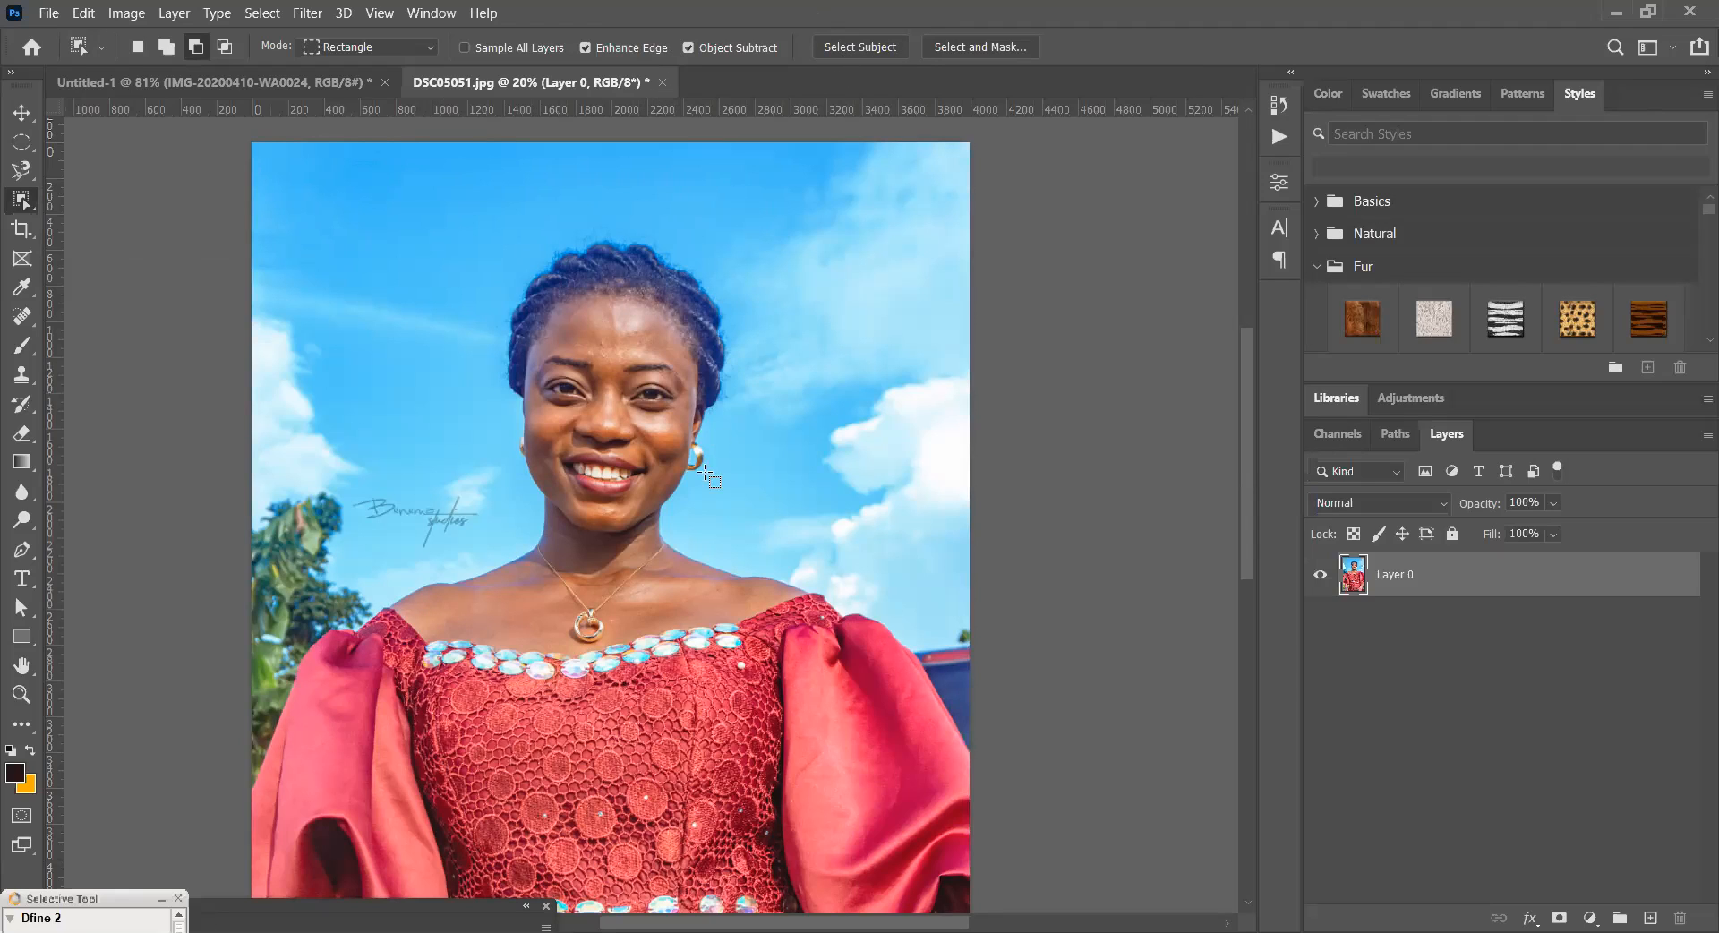
pyautogui.click(23, 178)
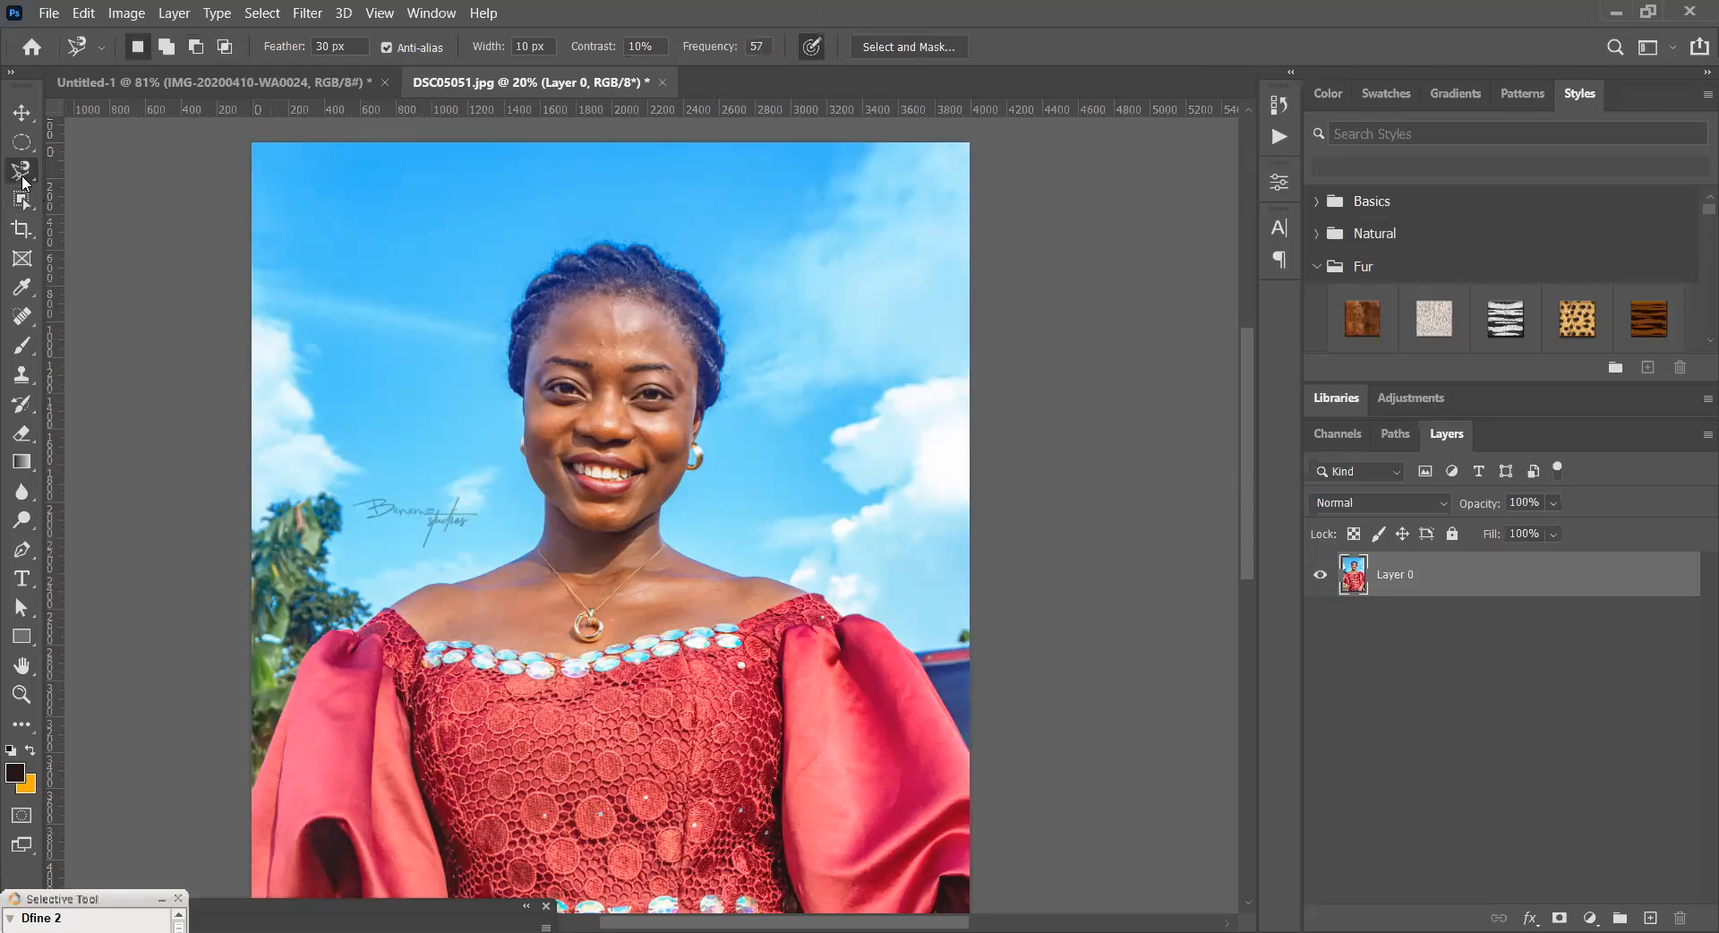
pyautogui.rightClick(22, 172)
pyautogui.click(100, 191)
pyautogui.moveTo(501, 369); pyautogui.dragTo(601, 609)
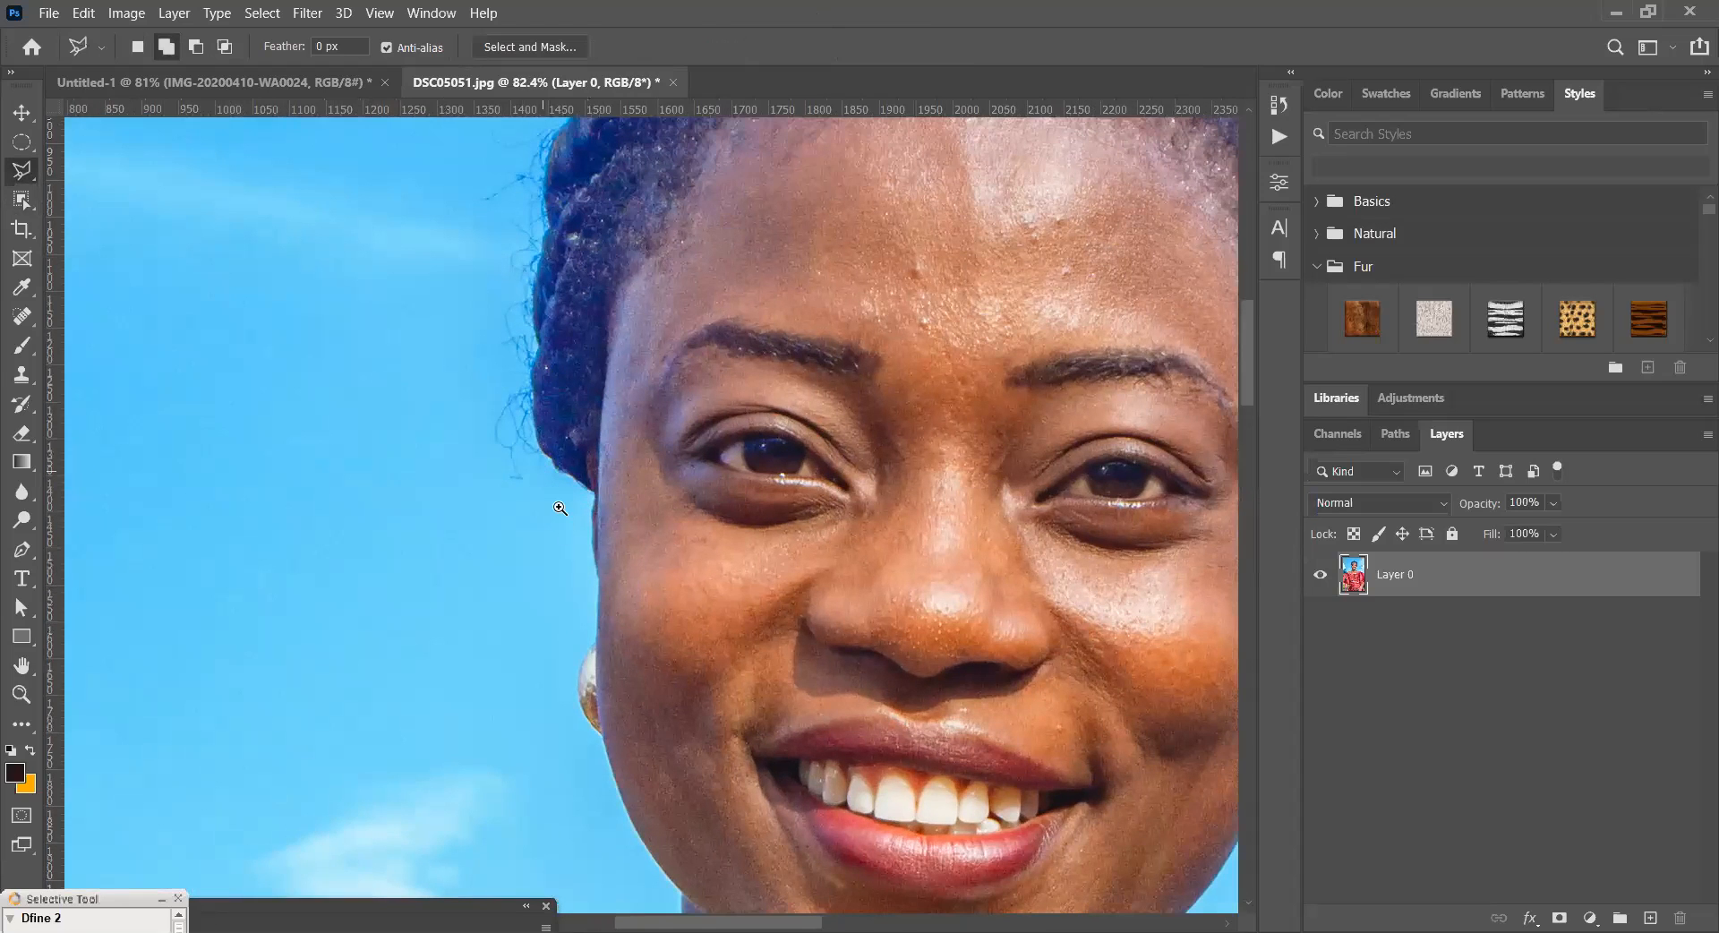
pyautogui.moveTo(560, 508); pyautogui.dragTo(615, 618)
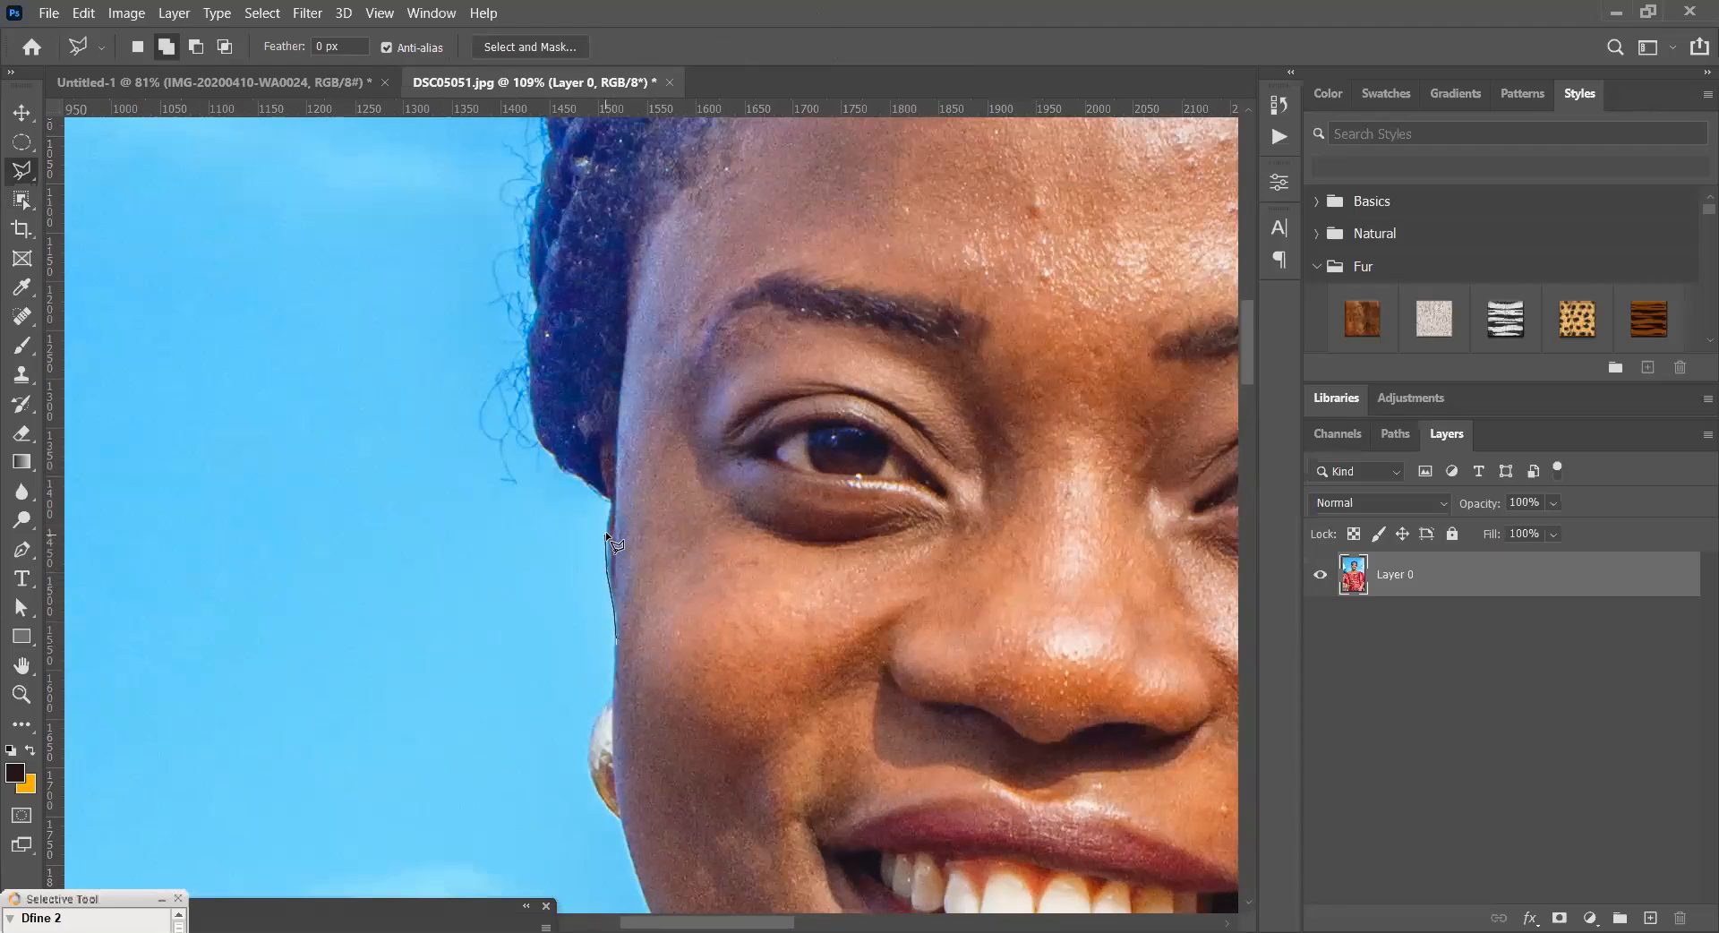
pyautogui.click(610, 497)
pyautogui.click(536, 413)
pyautogui.click(535, 304)
pyautogui.press('Escape')
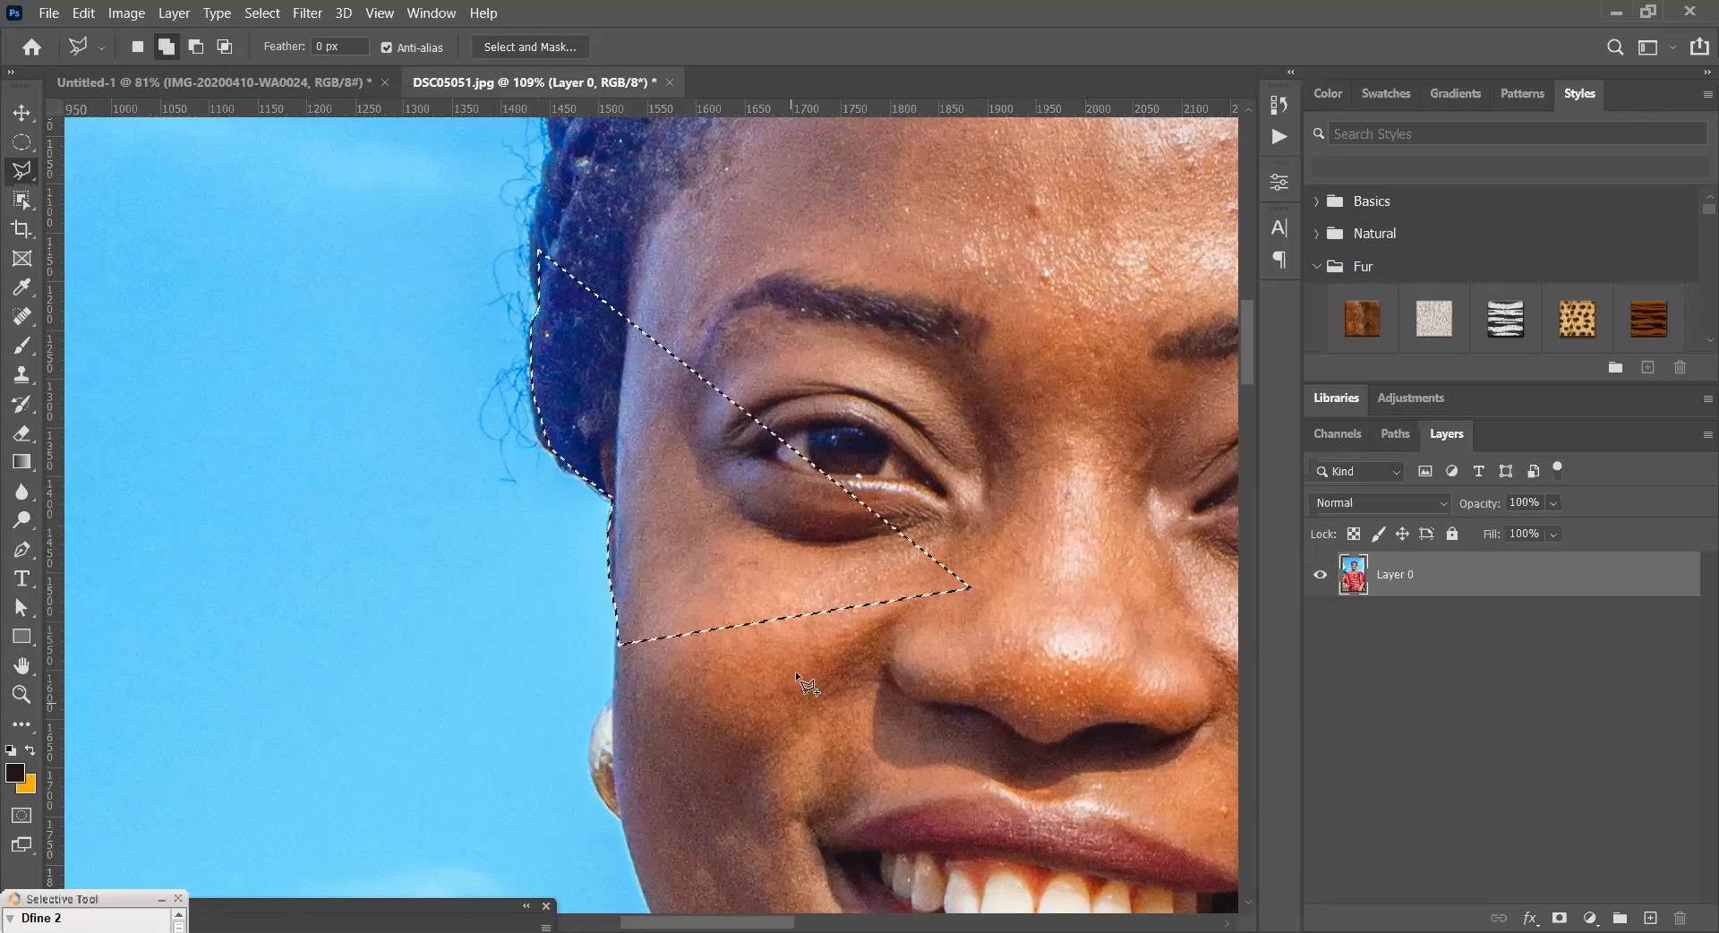
# - Switch to the Quick Selection Tool and select the whole woman automatically with Select Subject
pyautogui.click(23, 195)
pyautogui.rightClick(24, 197)
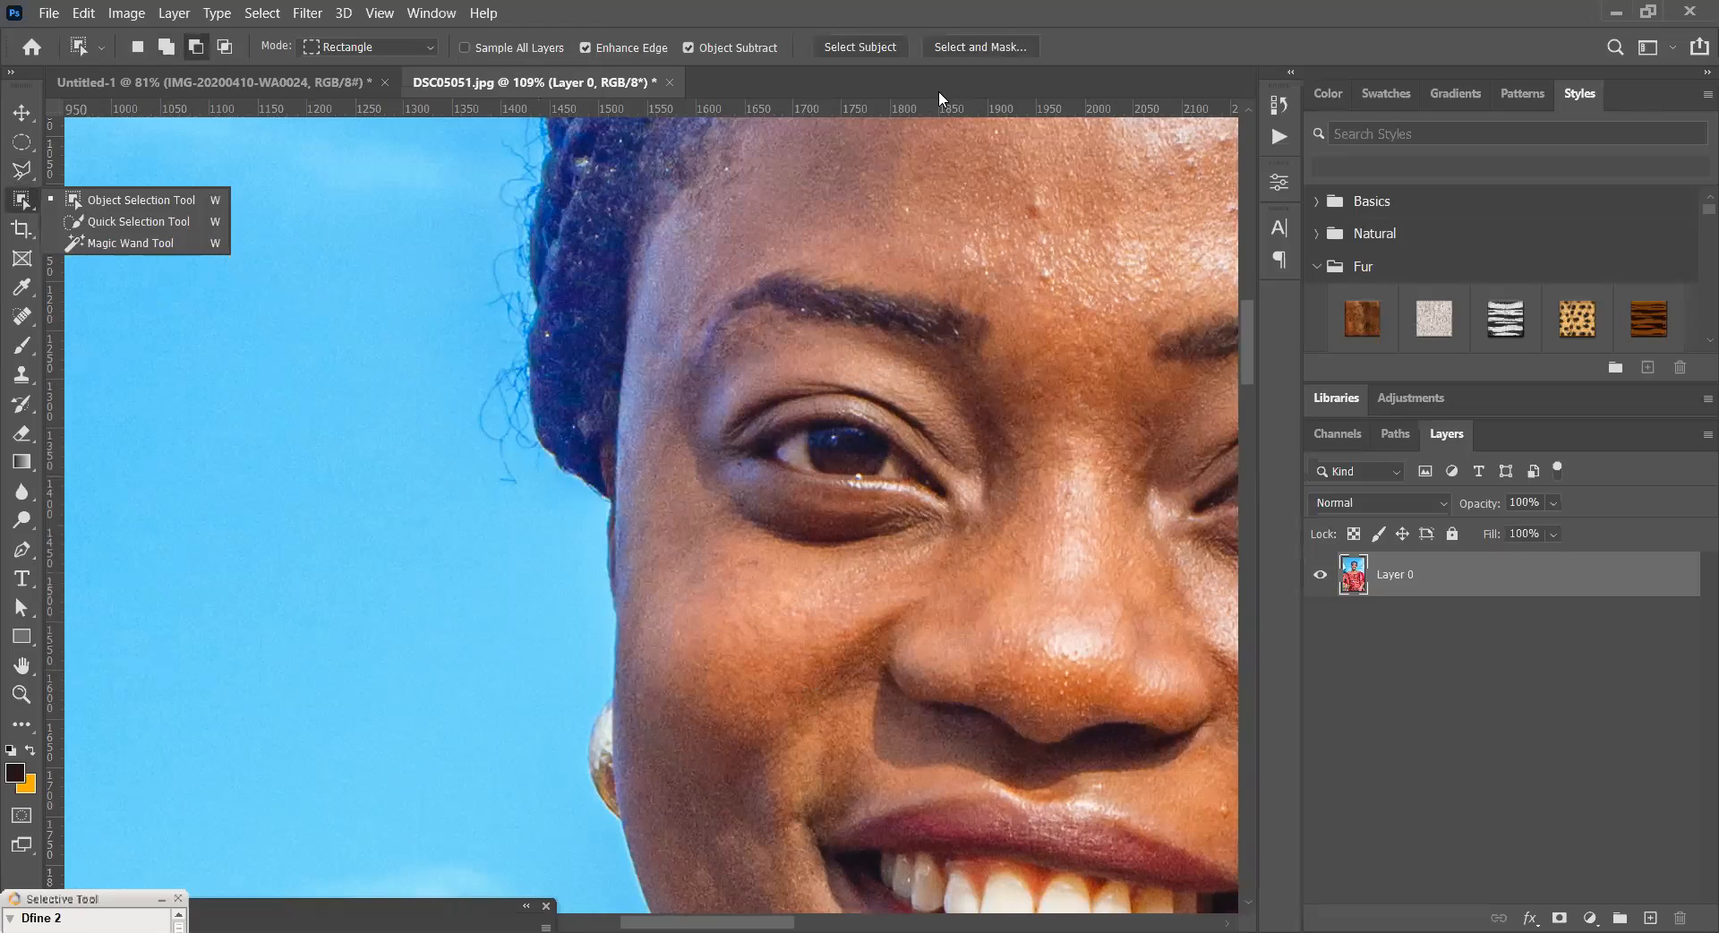
pyautogui.hotkey('ctrl', '0')
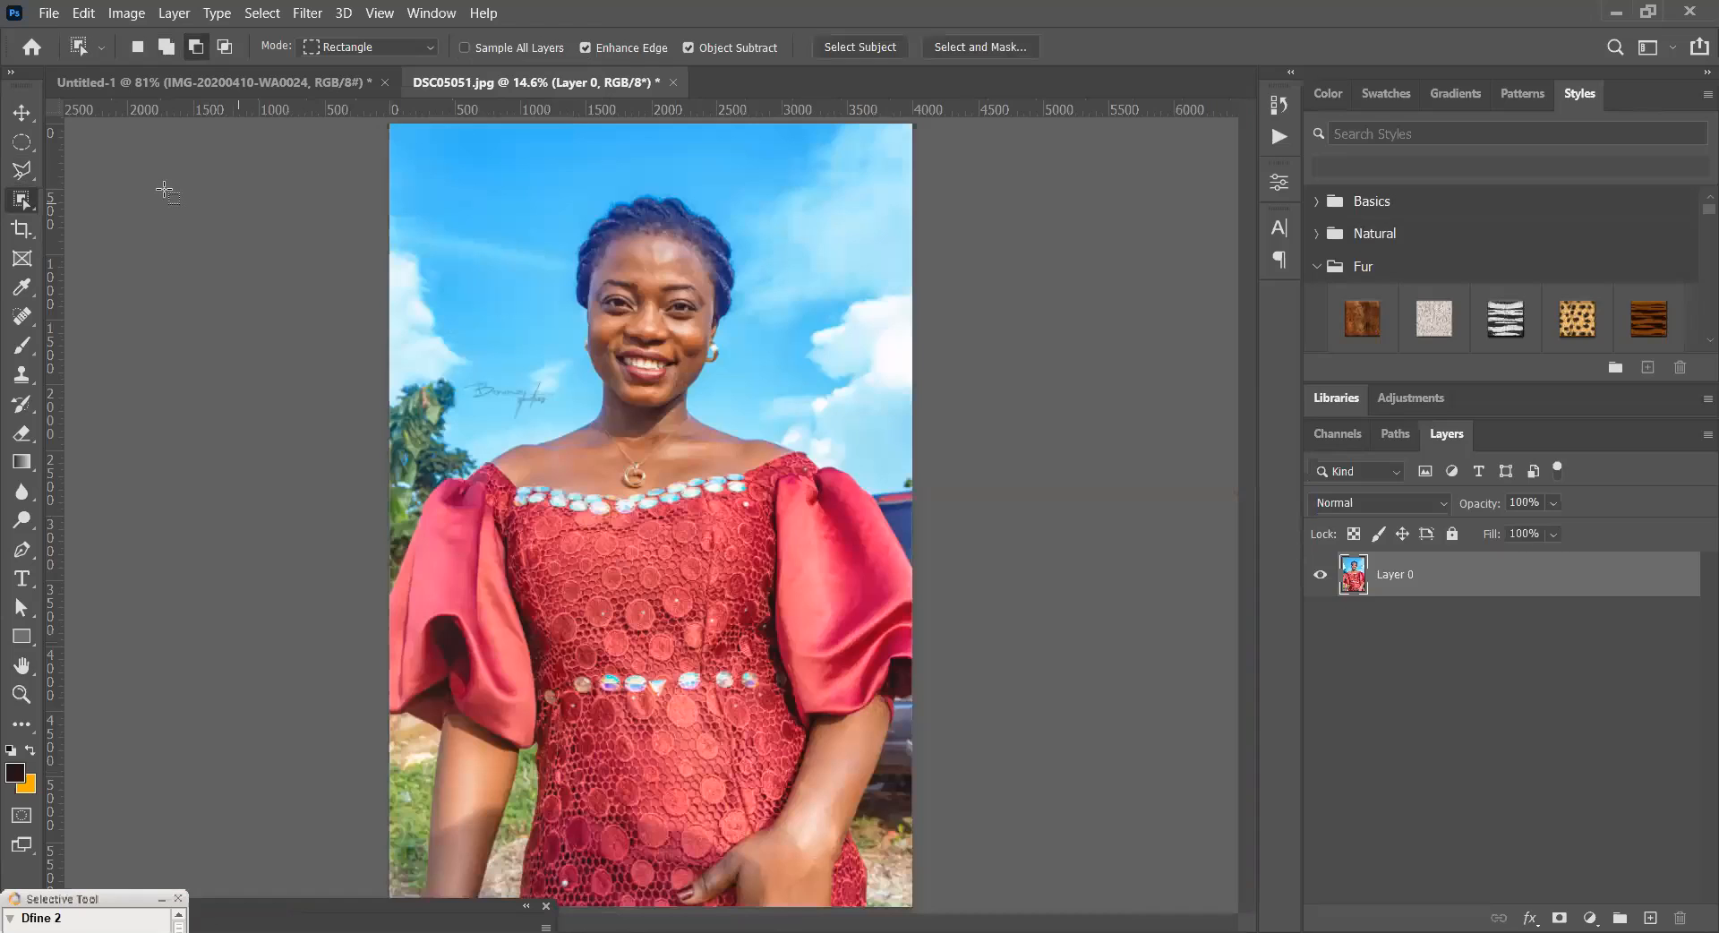
pyautogui.rightClick(23, 200)
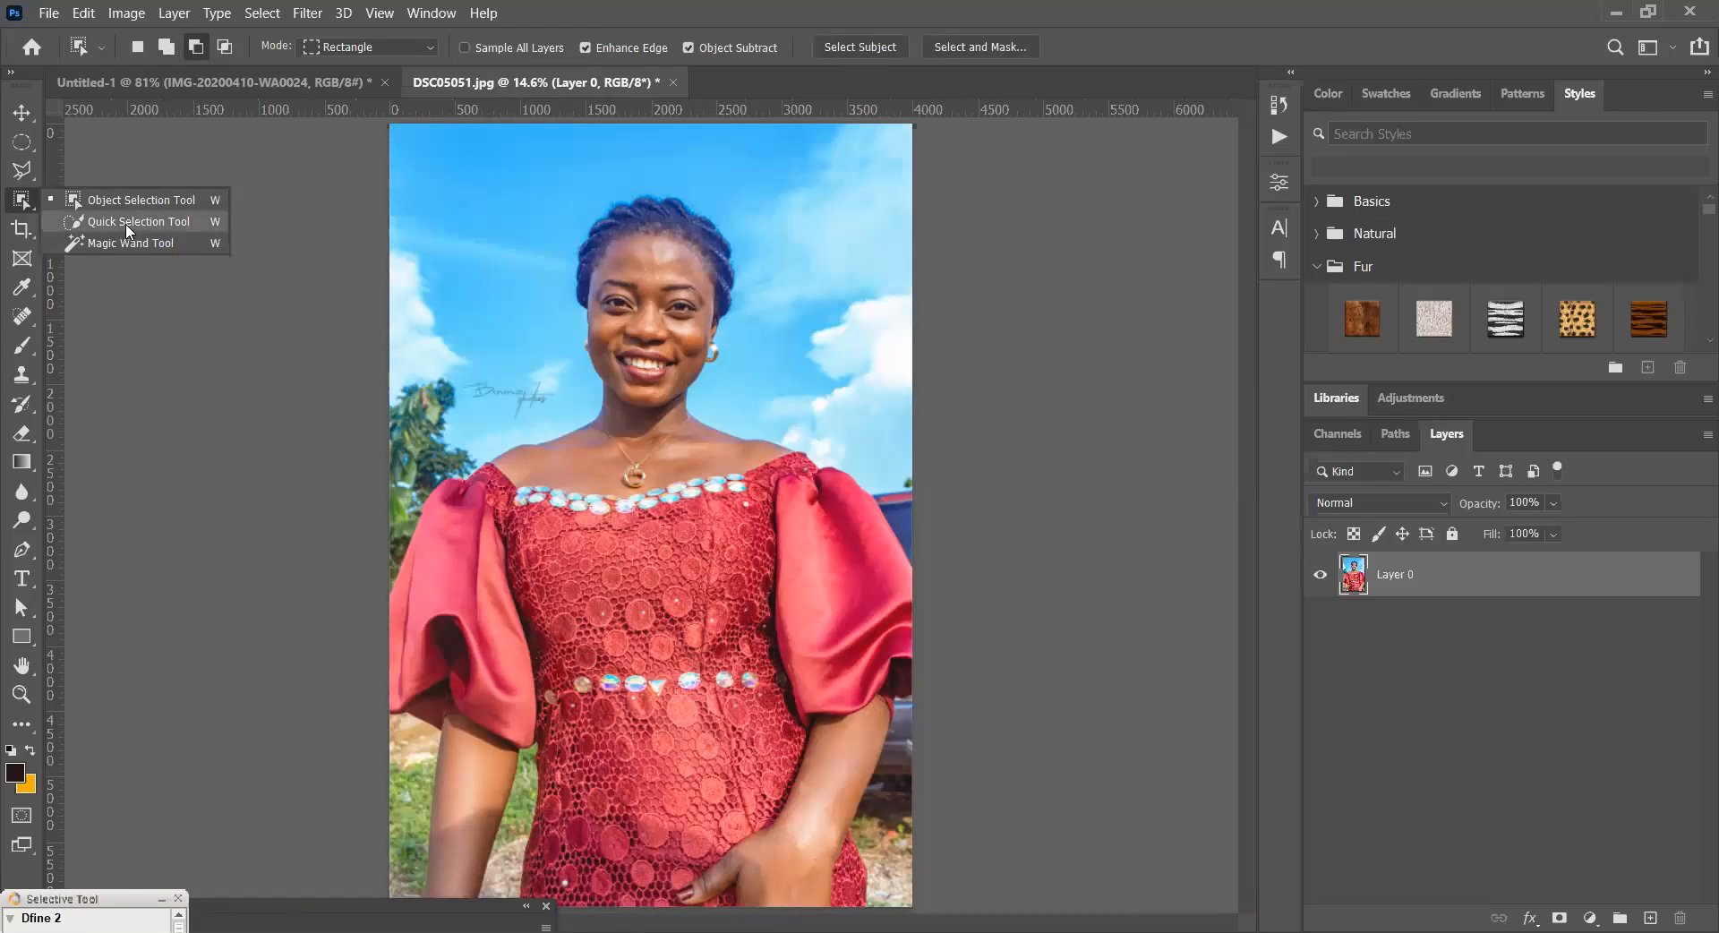
pyautogui.click(128, 224)
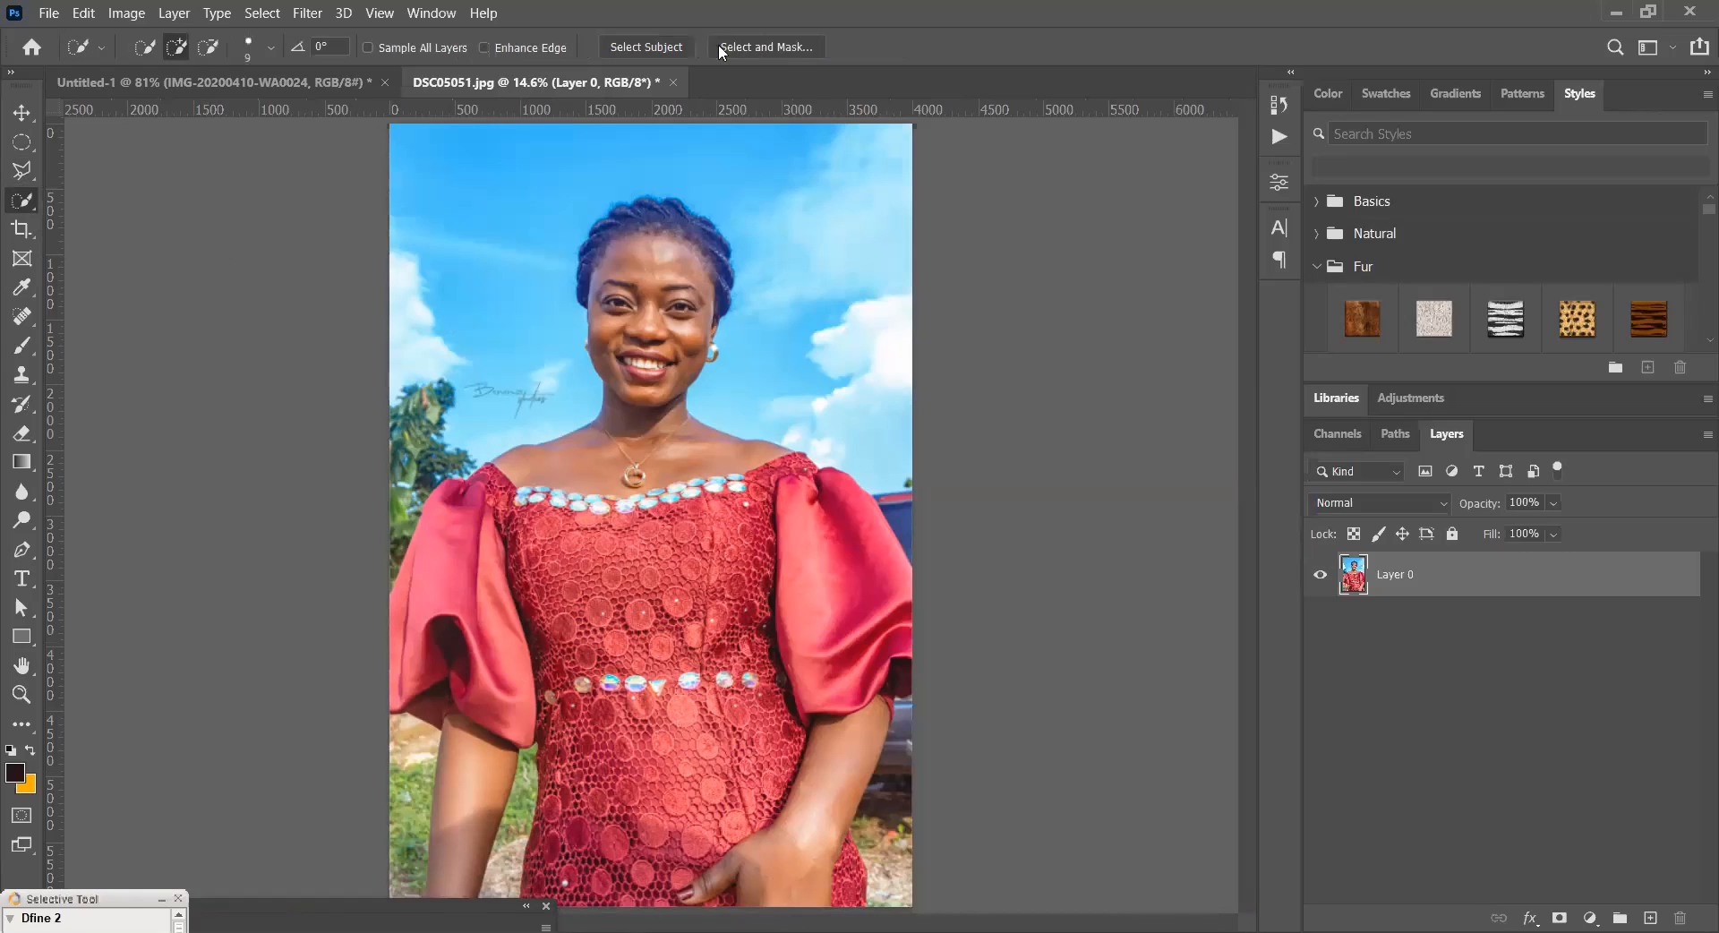
pyautogui.click(650, 47)
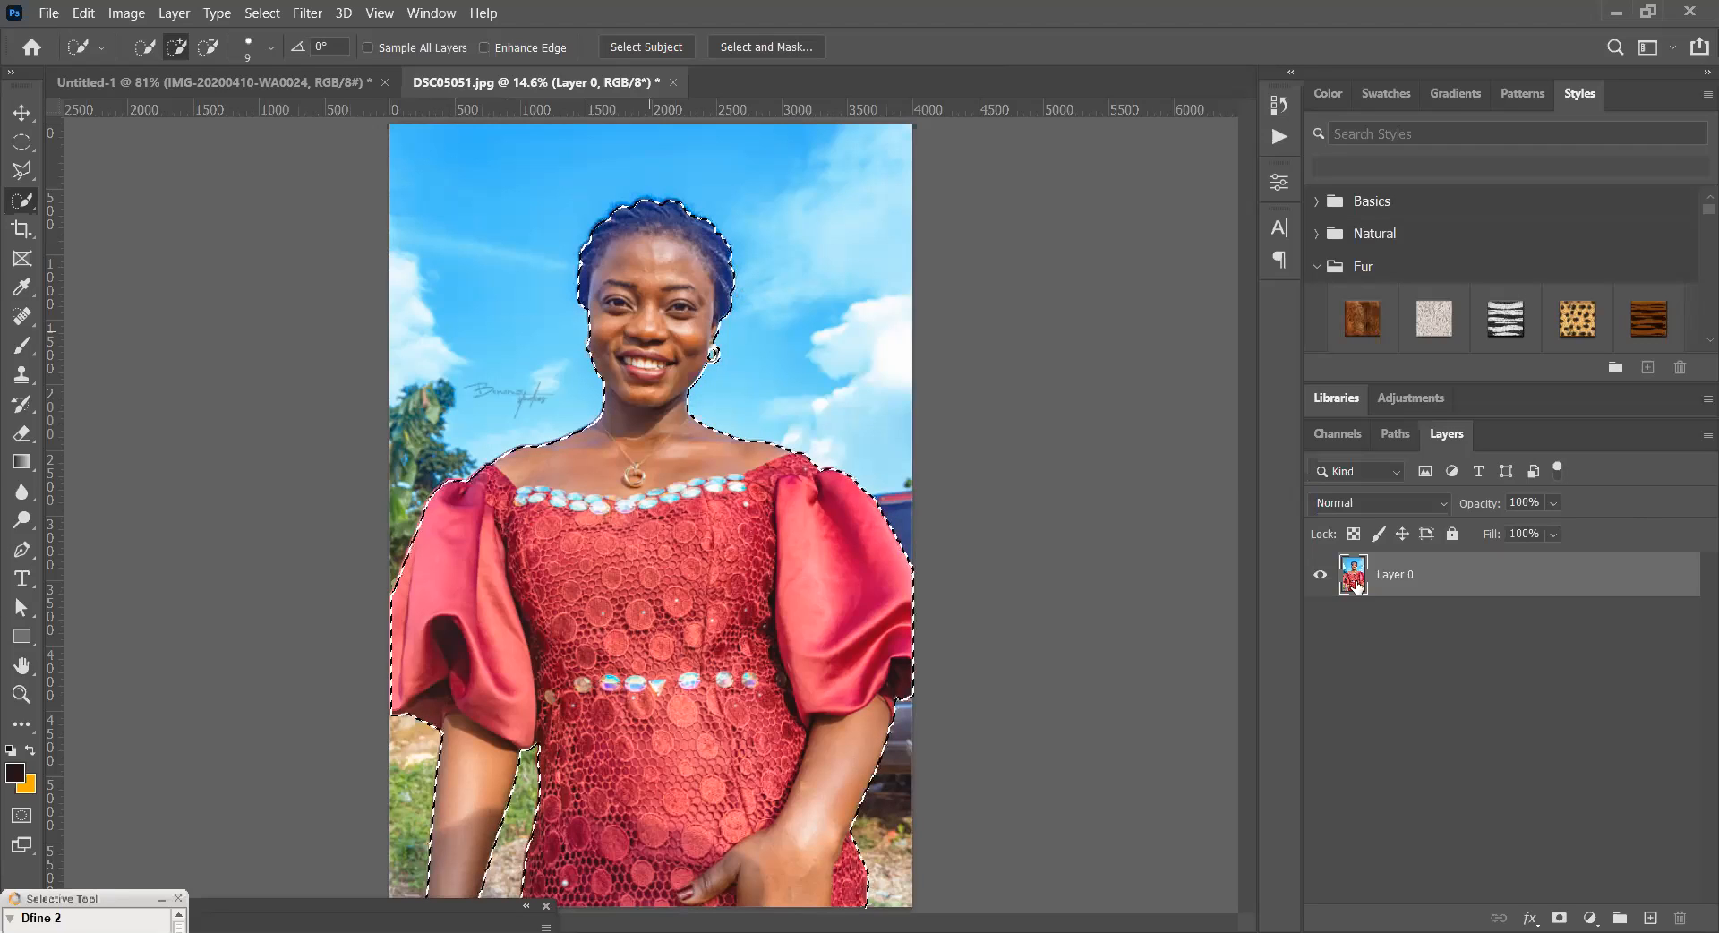
# - Deselect and reselect the woman's outline, and toggle the visibility of Layer 0 off and on
pyautogui.hotkey('ctrl', 'd')
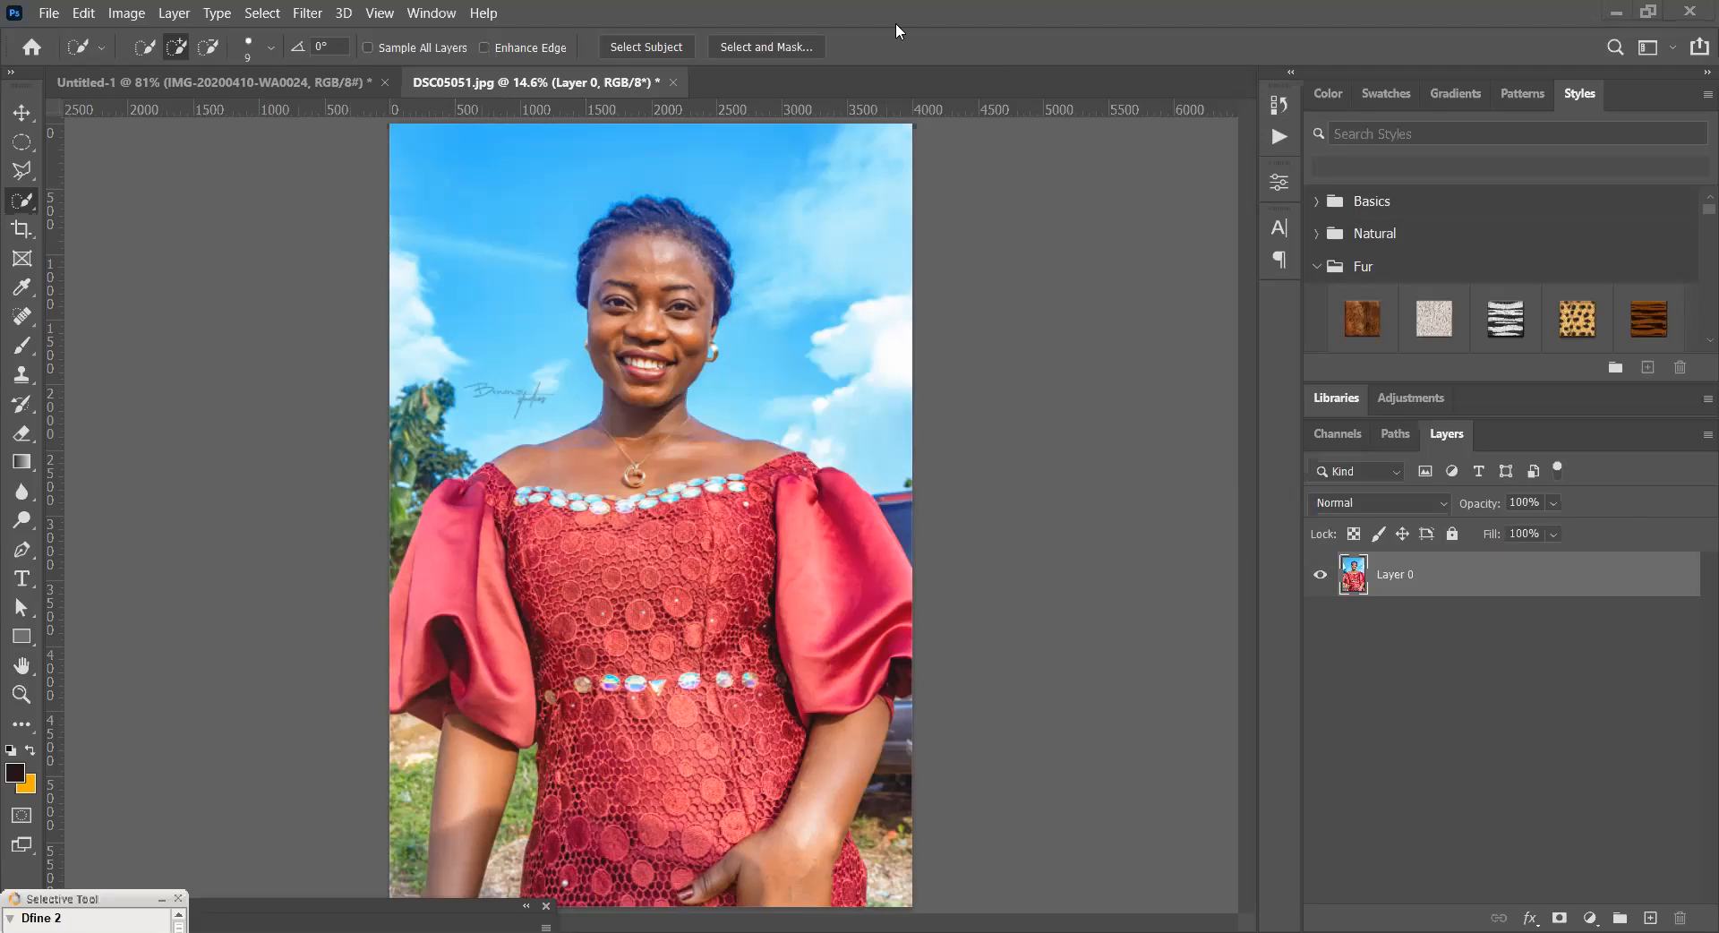
pyautogui.hotkey('ctrl', 'shift', 'd')
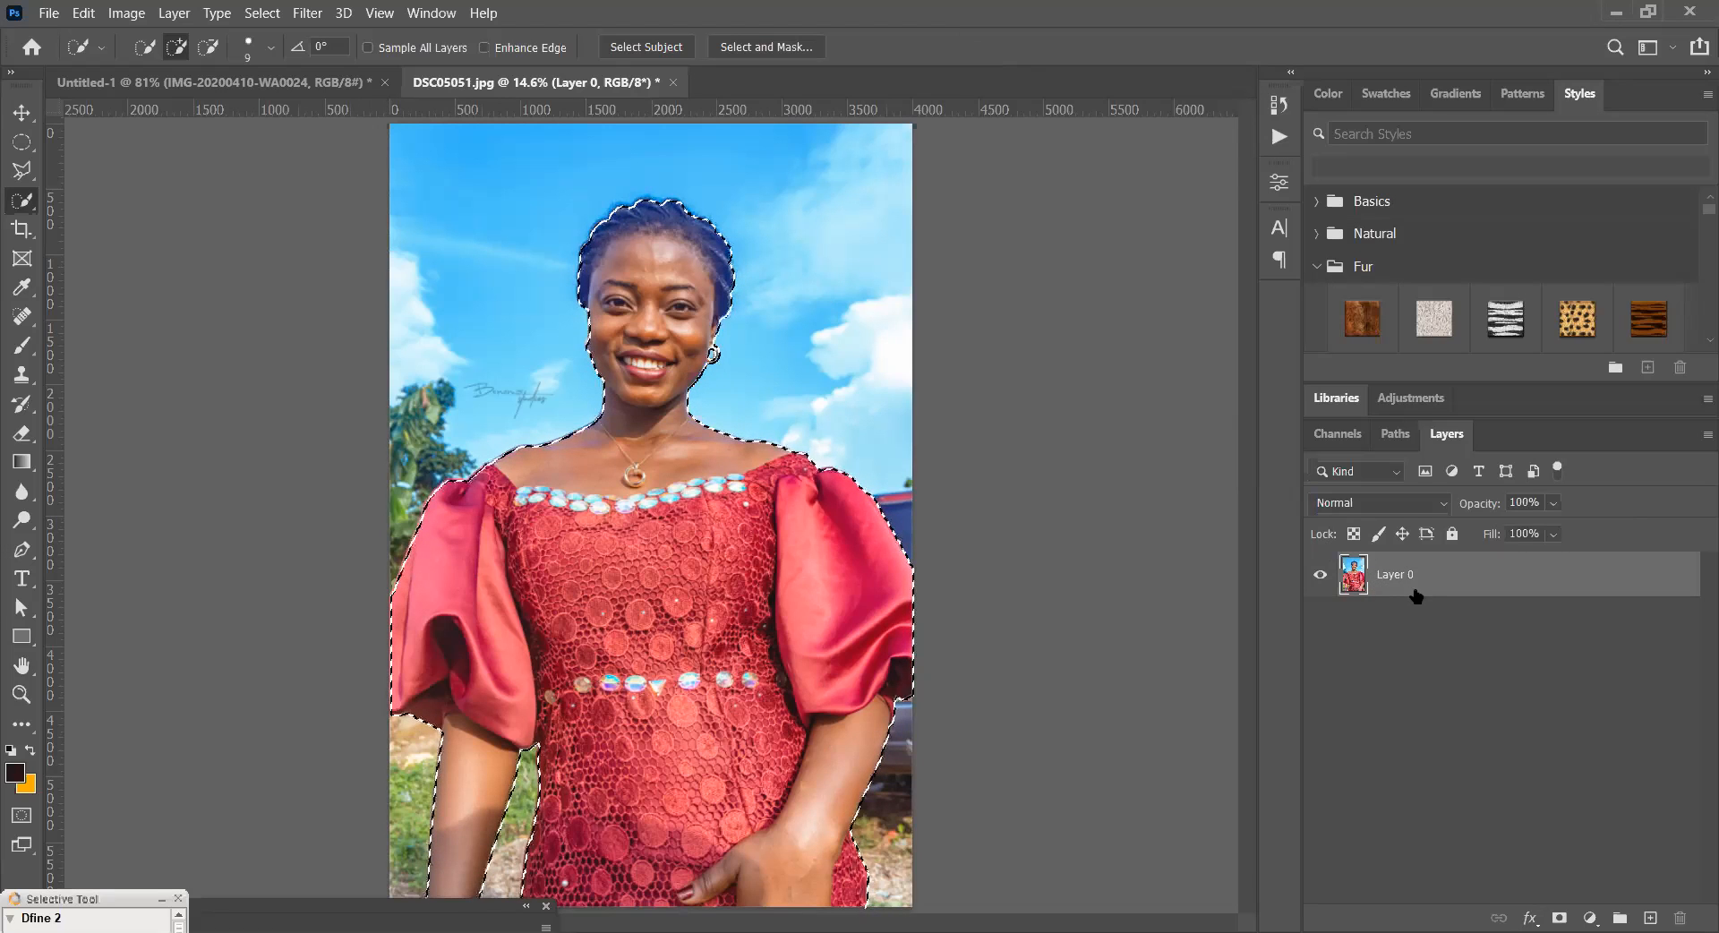
pyautogui.click(1319, 578)
pyautogui.click(1319, 577)
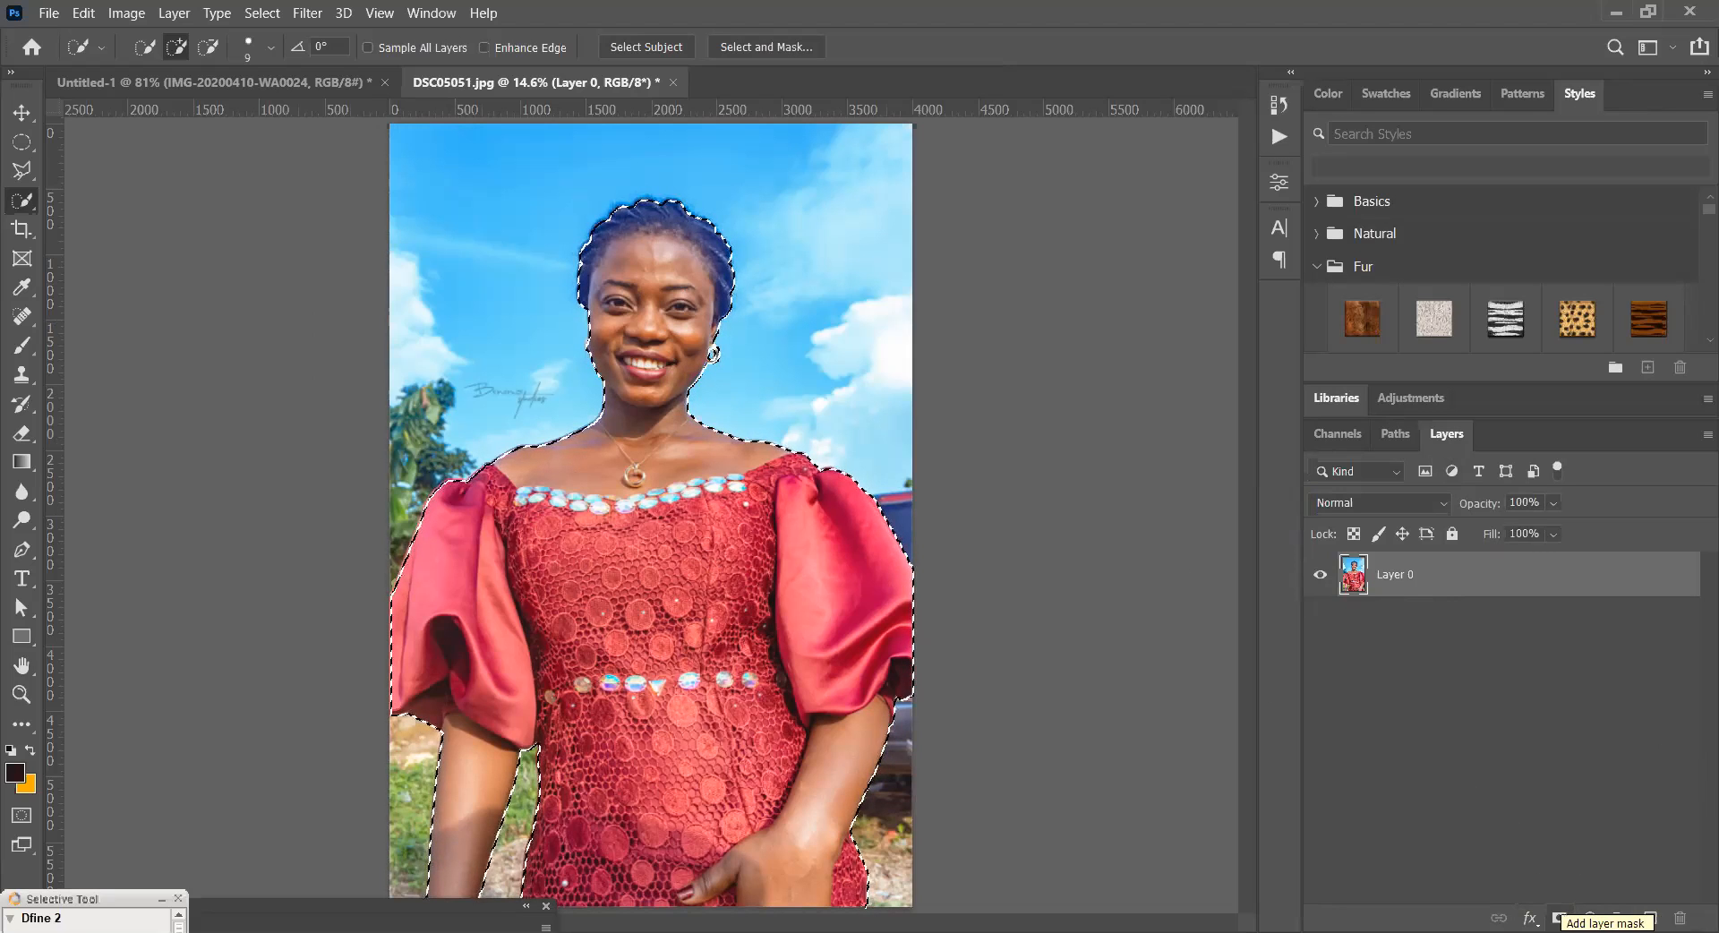
# - Try masking Layer 0 with the selection around the woman, and undo the layer mask
pyautogui.click(1559, 918)
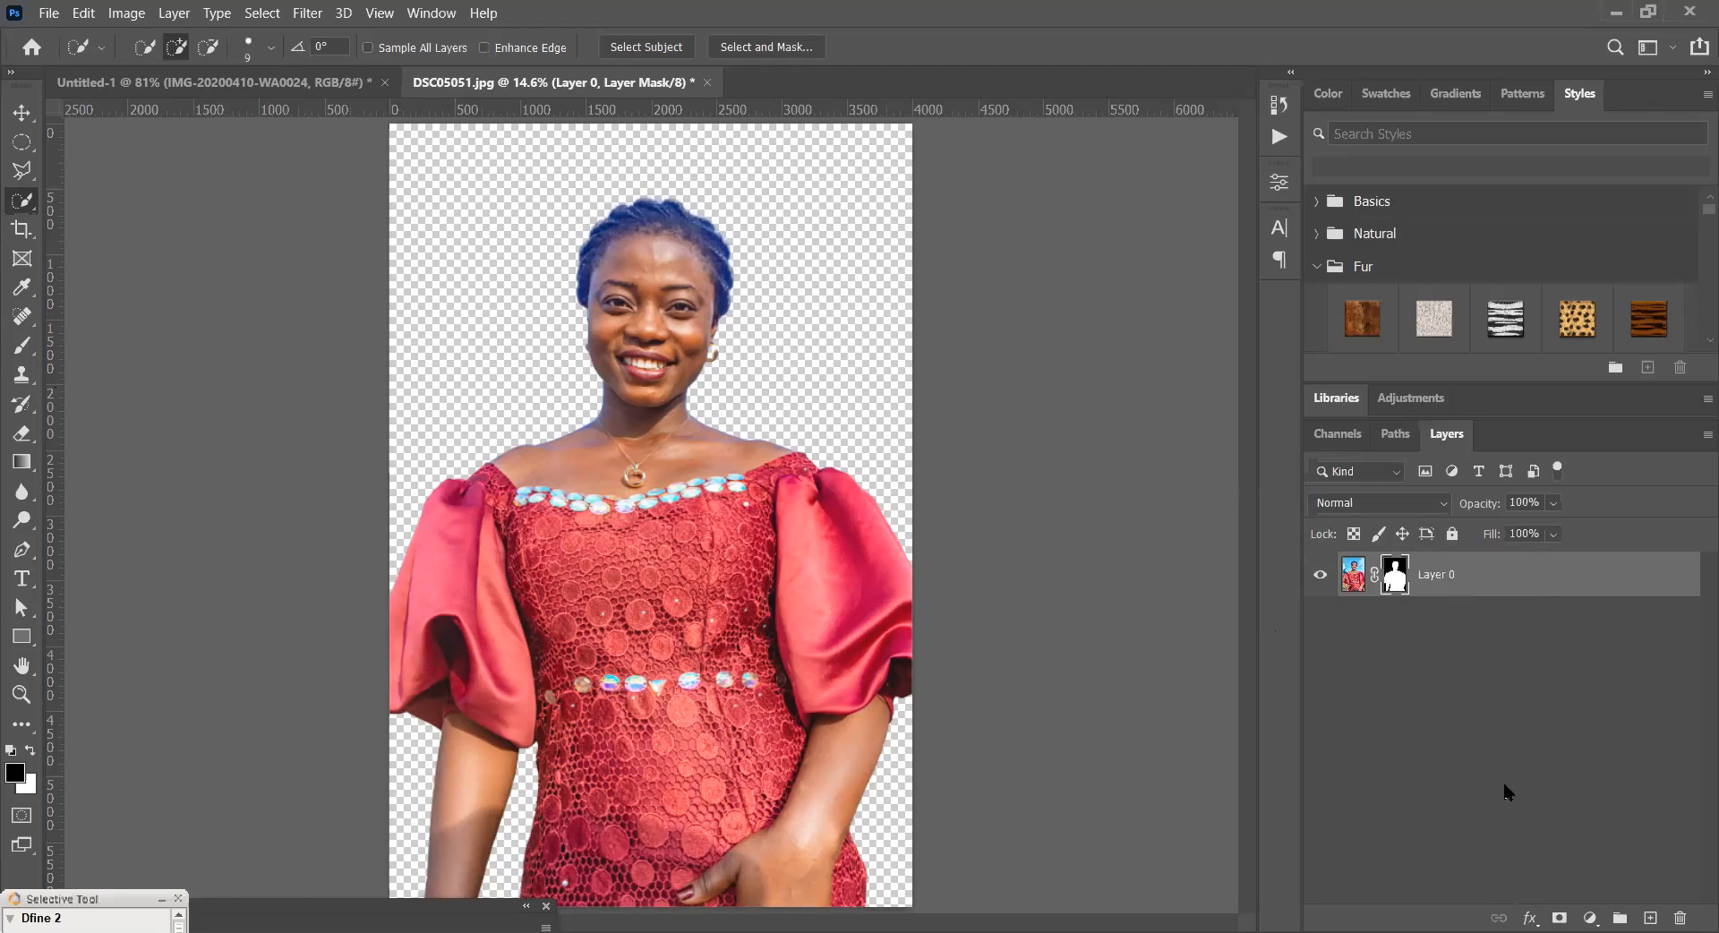
pyautogui.hotkey('ctrl', 'z')
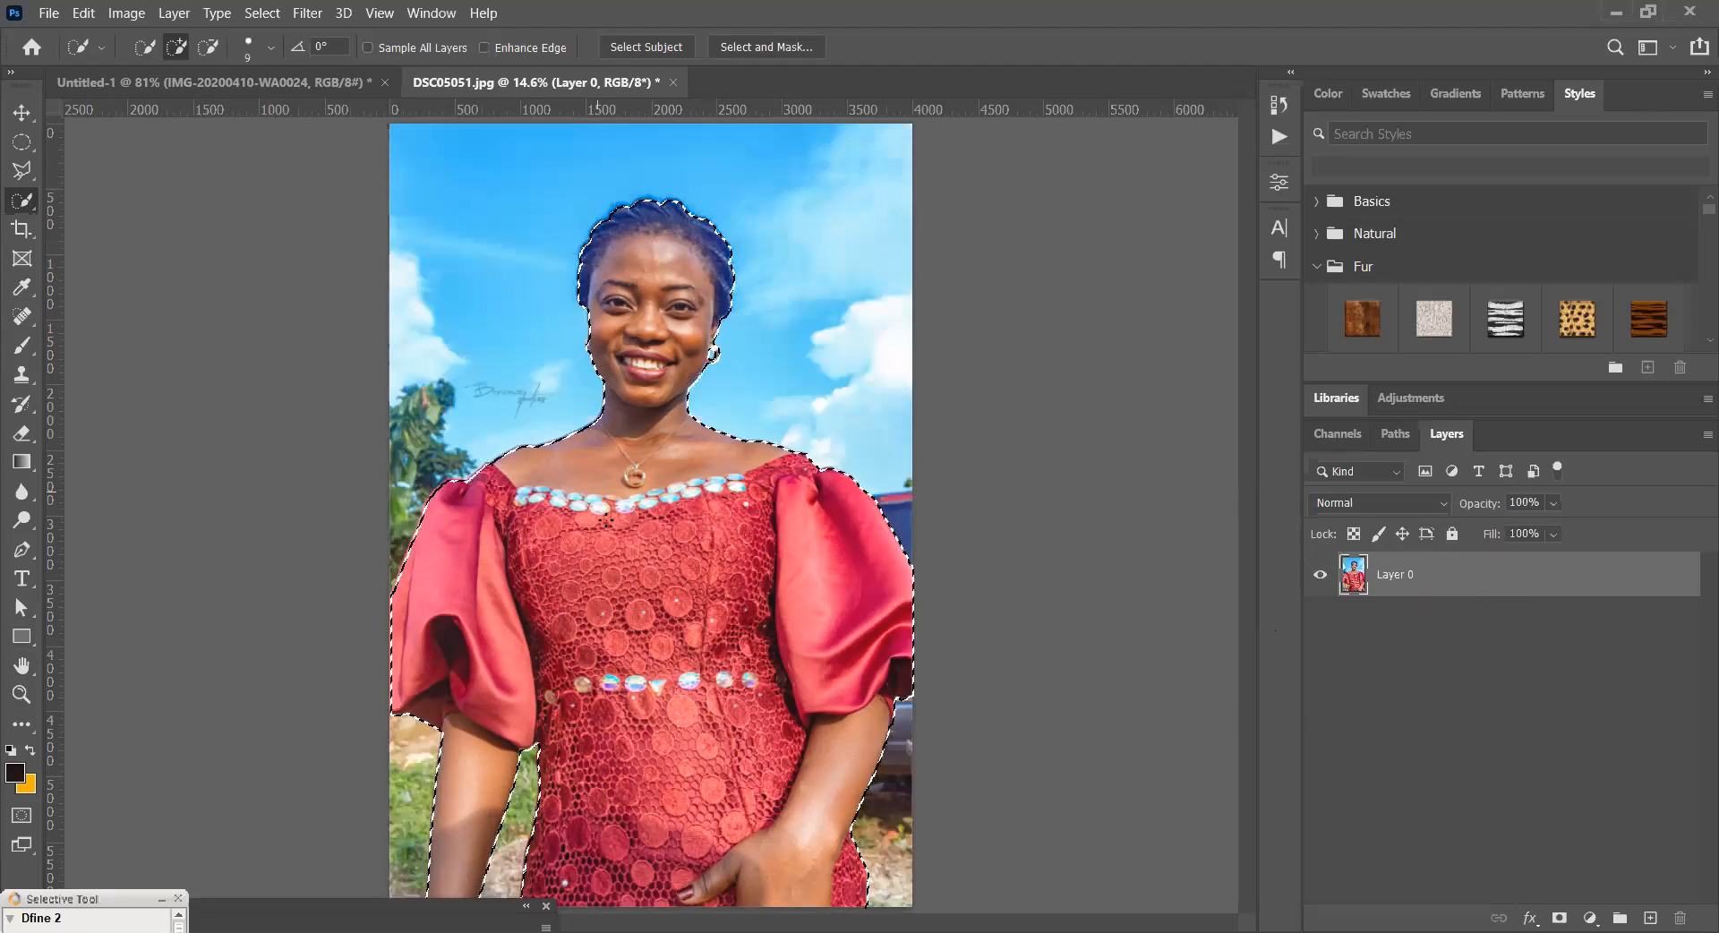
pyautogui.rightClick(24, 206)
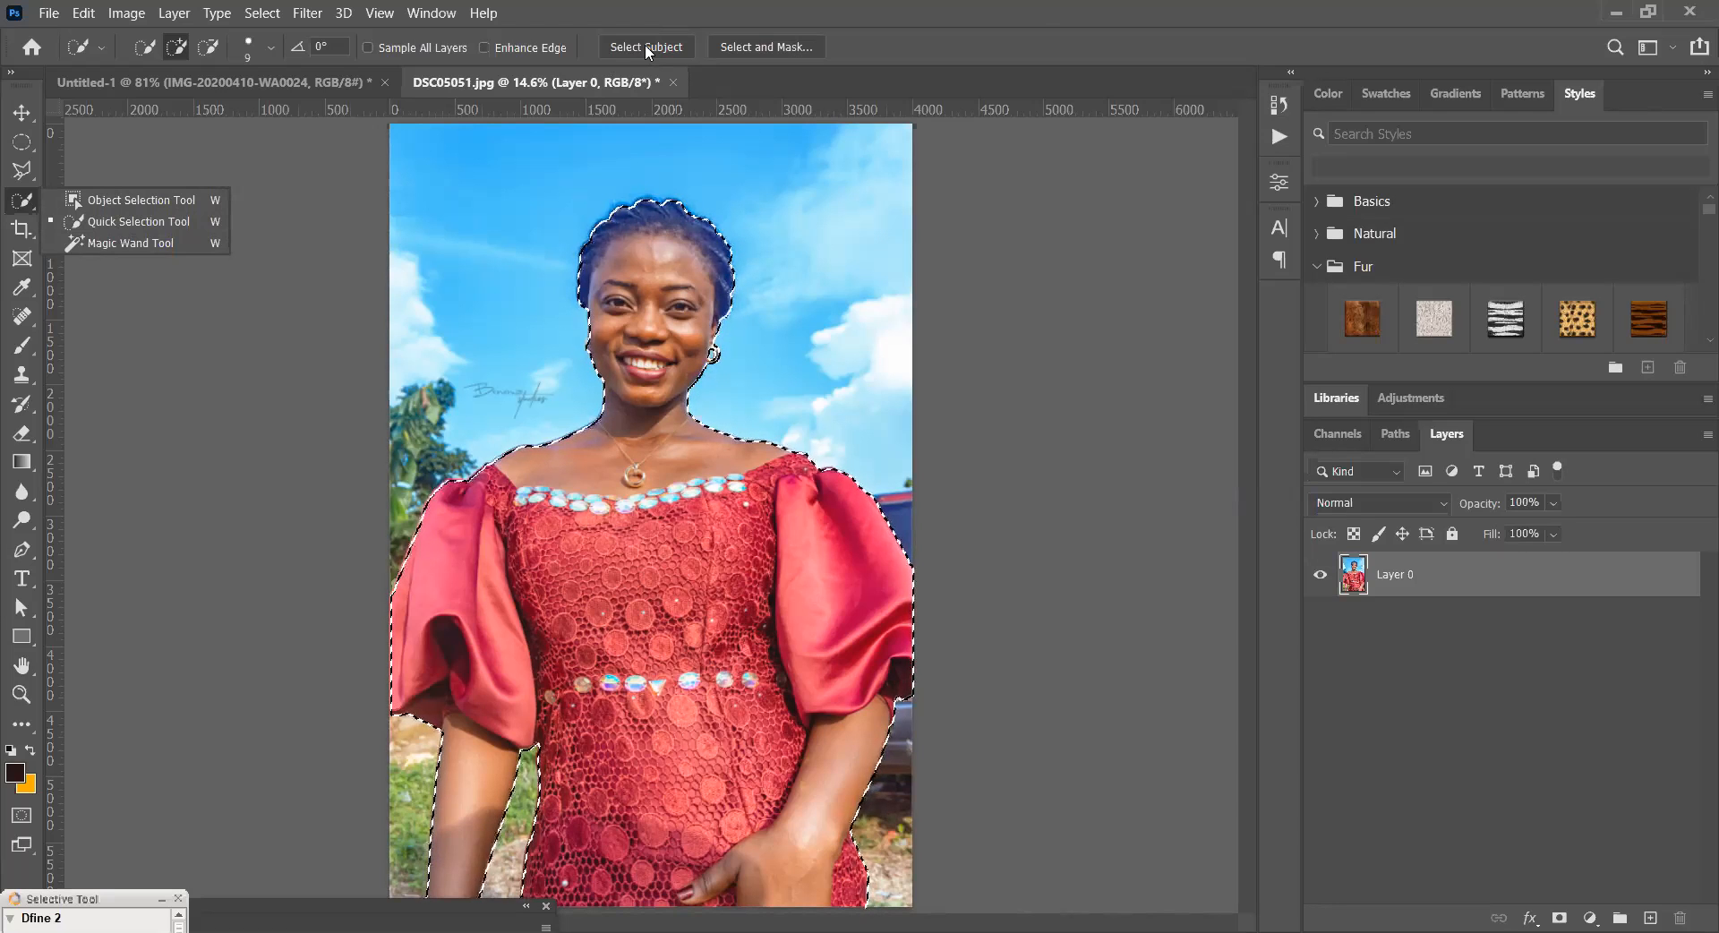
pyautogui.click(1045, 7)
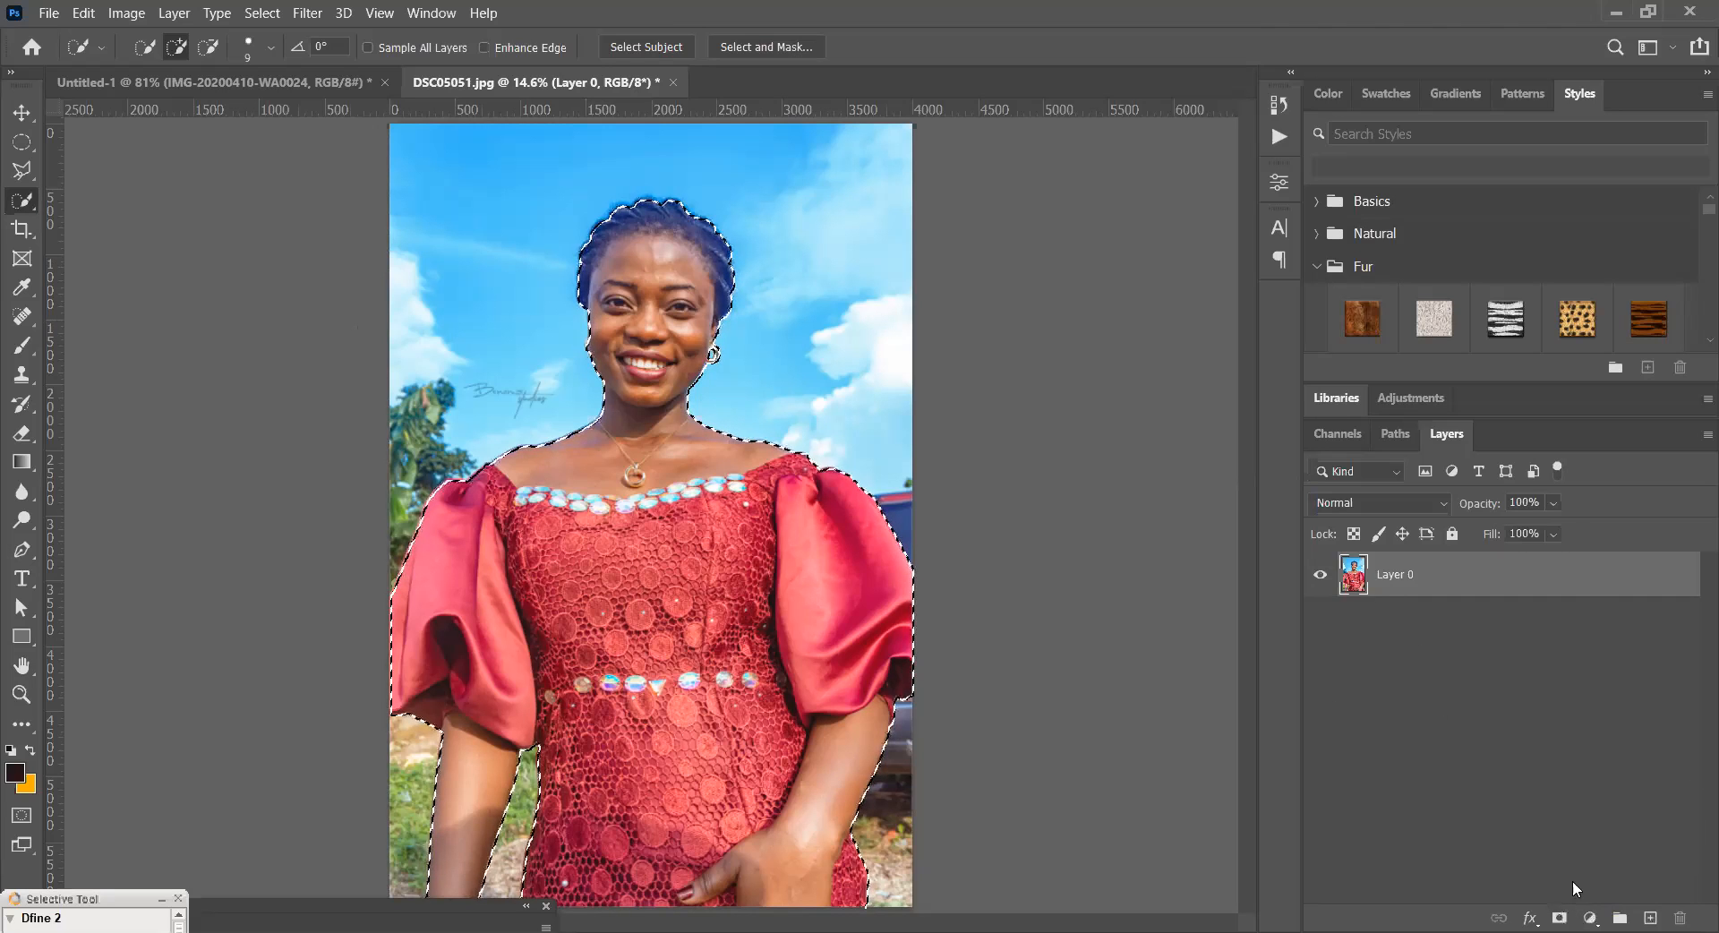
# - Add a layer mask to Layer 0 from the woman's selection, and disable and re-enable the mask
pyautogui.click(1559, 918)
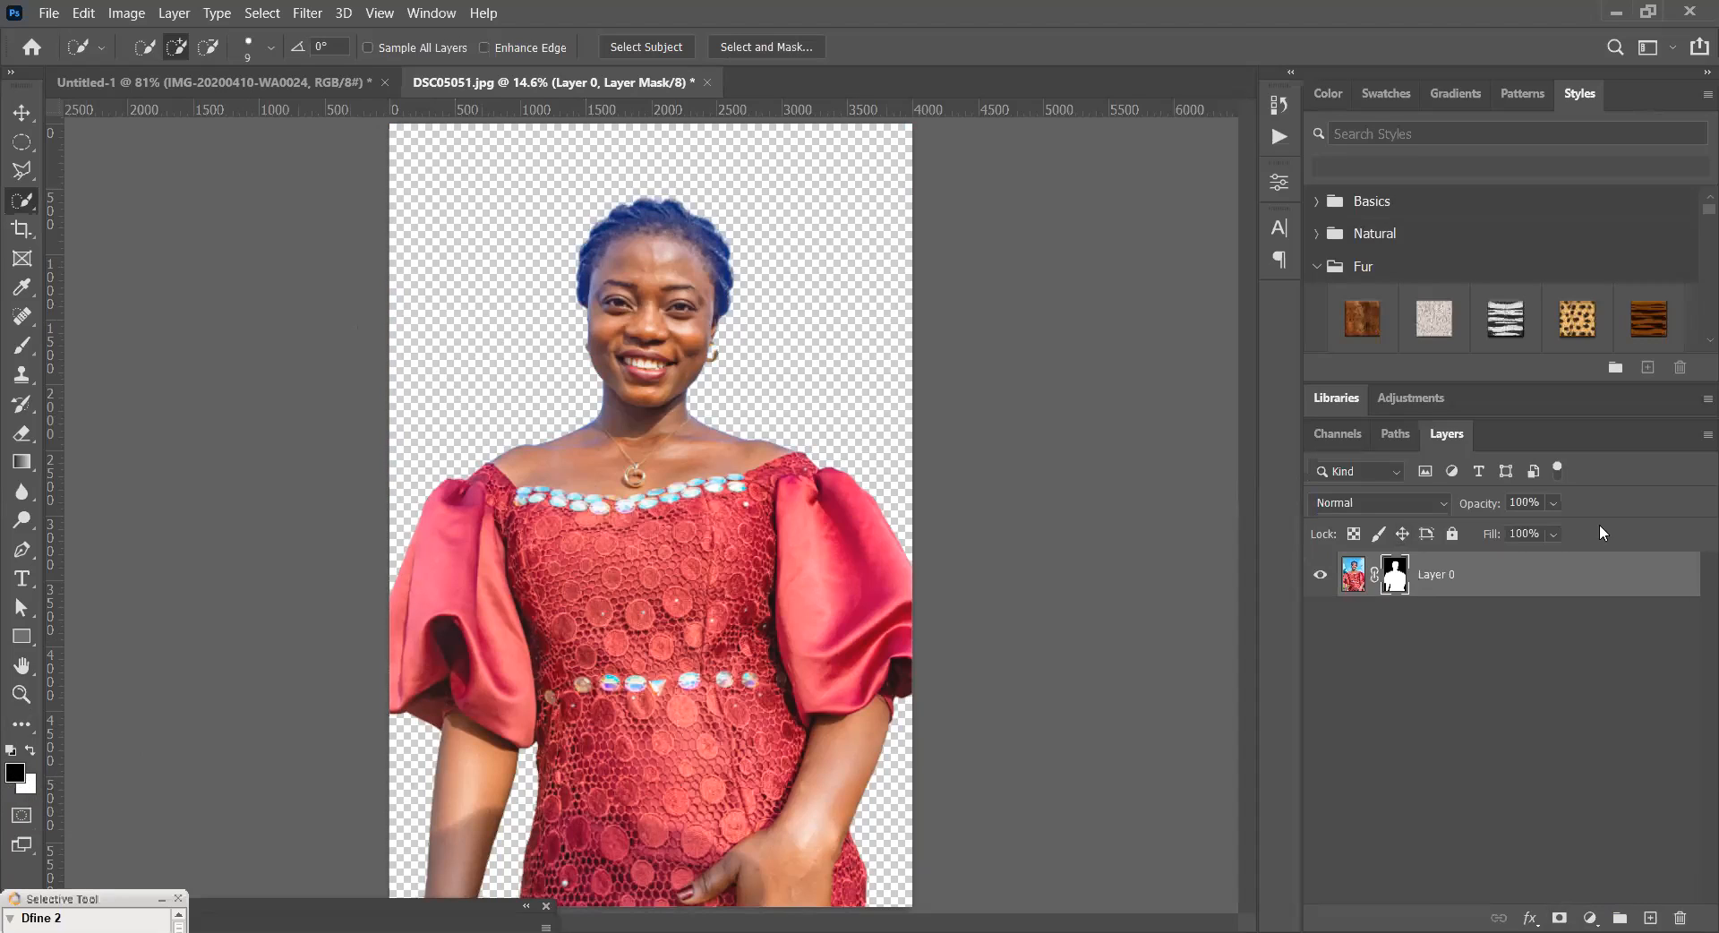
pyautogui.rightClick(1397, 576)
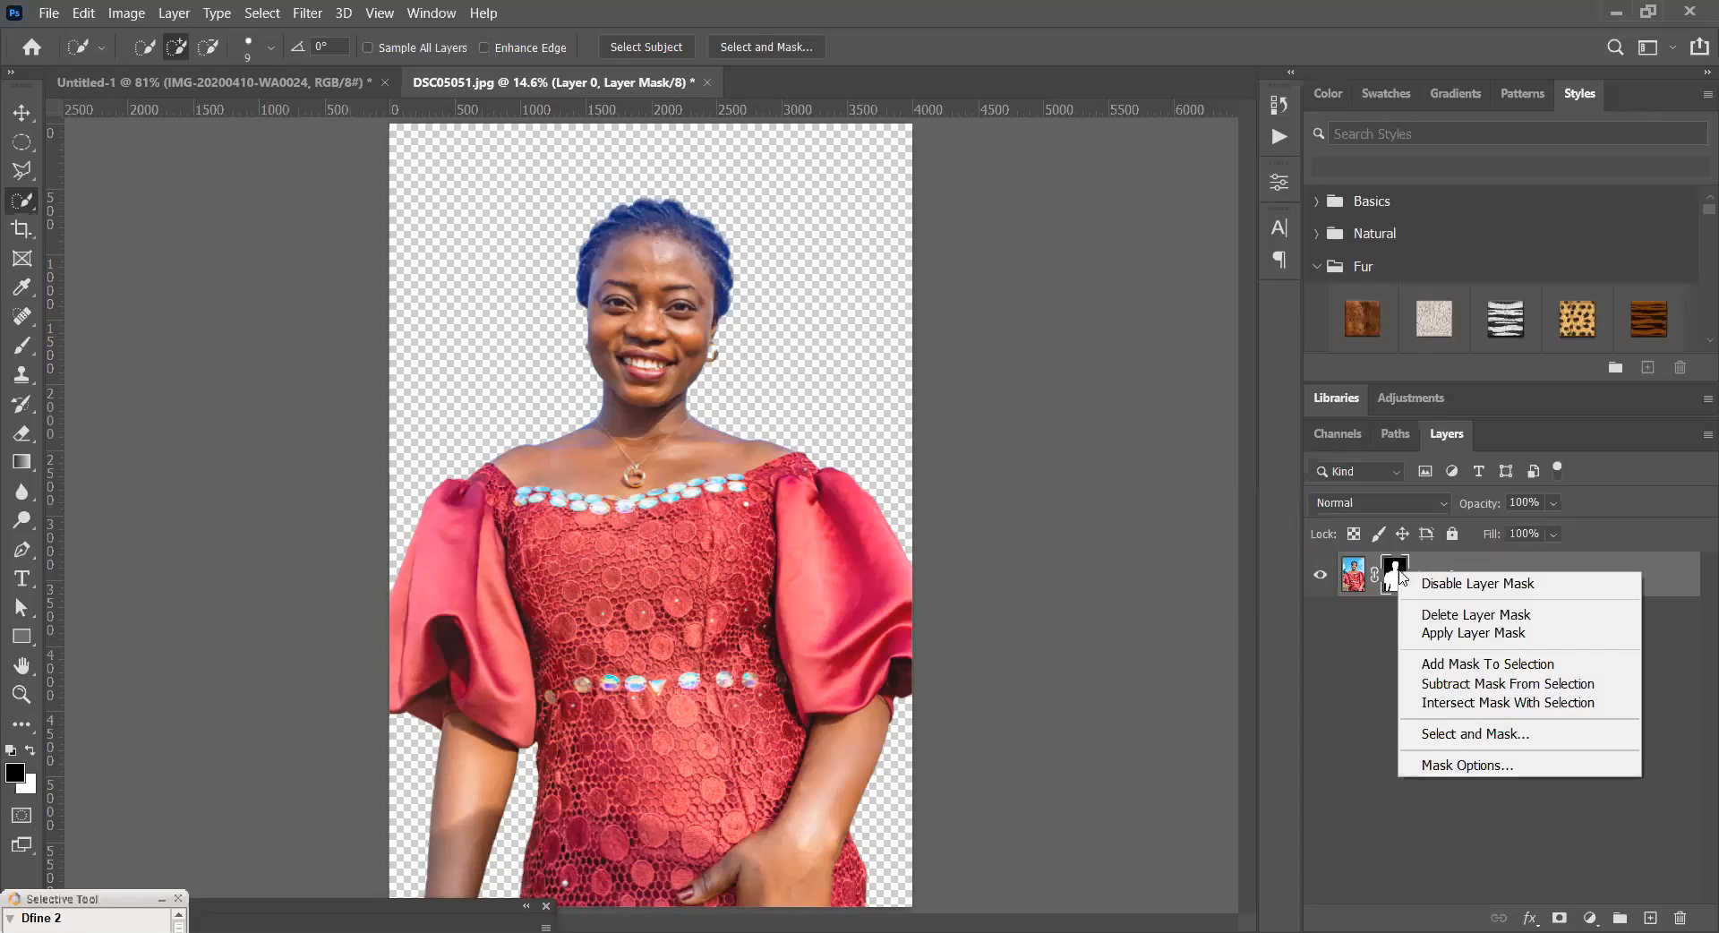
pyautogui.click(1452, 585)
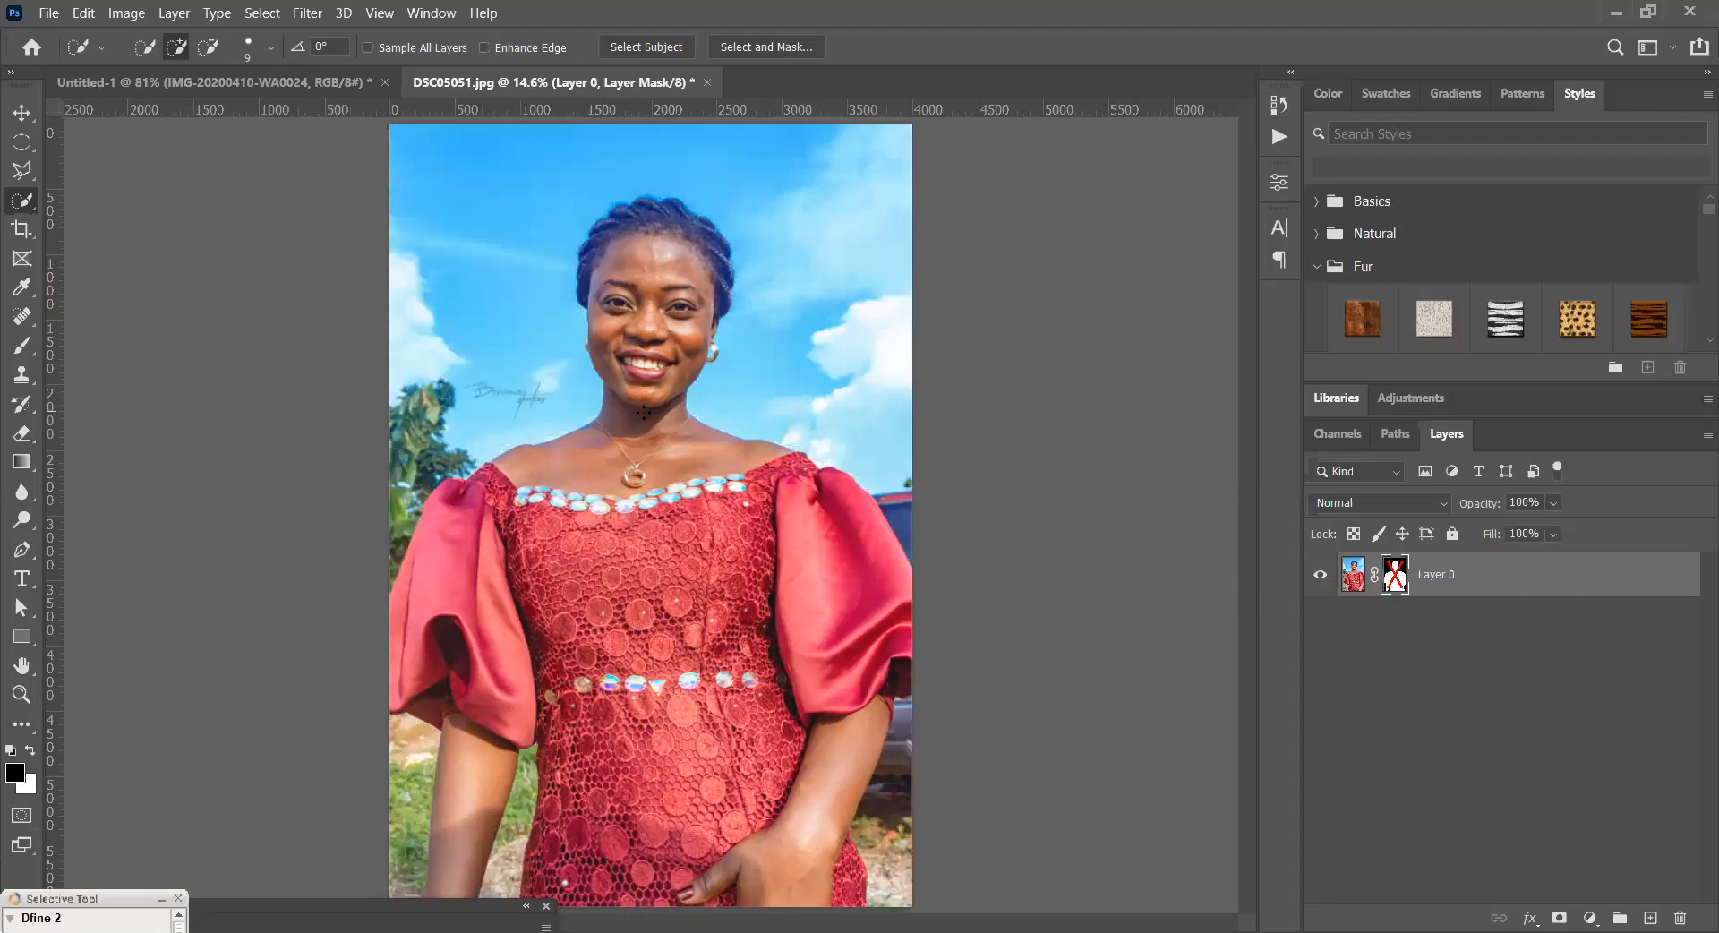
pyautogui.keyDown('shift'); pyautogui.click(1394, 577); pyautogui.keyUp('shift')
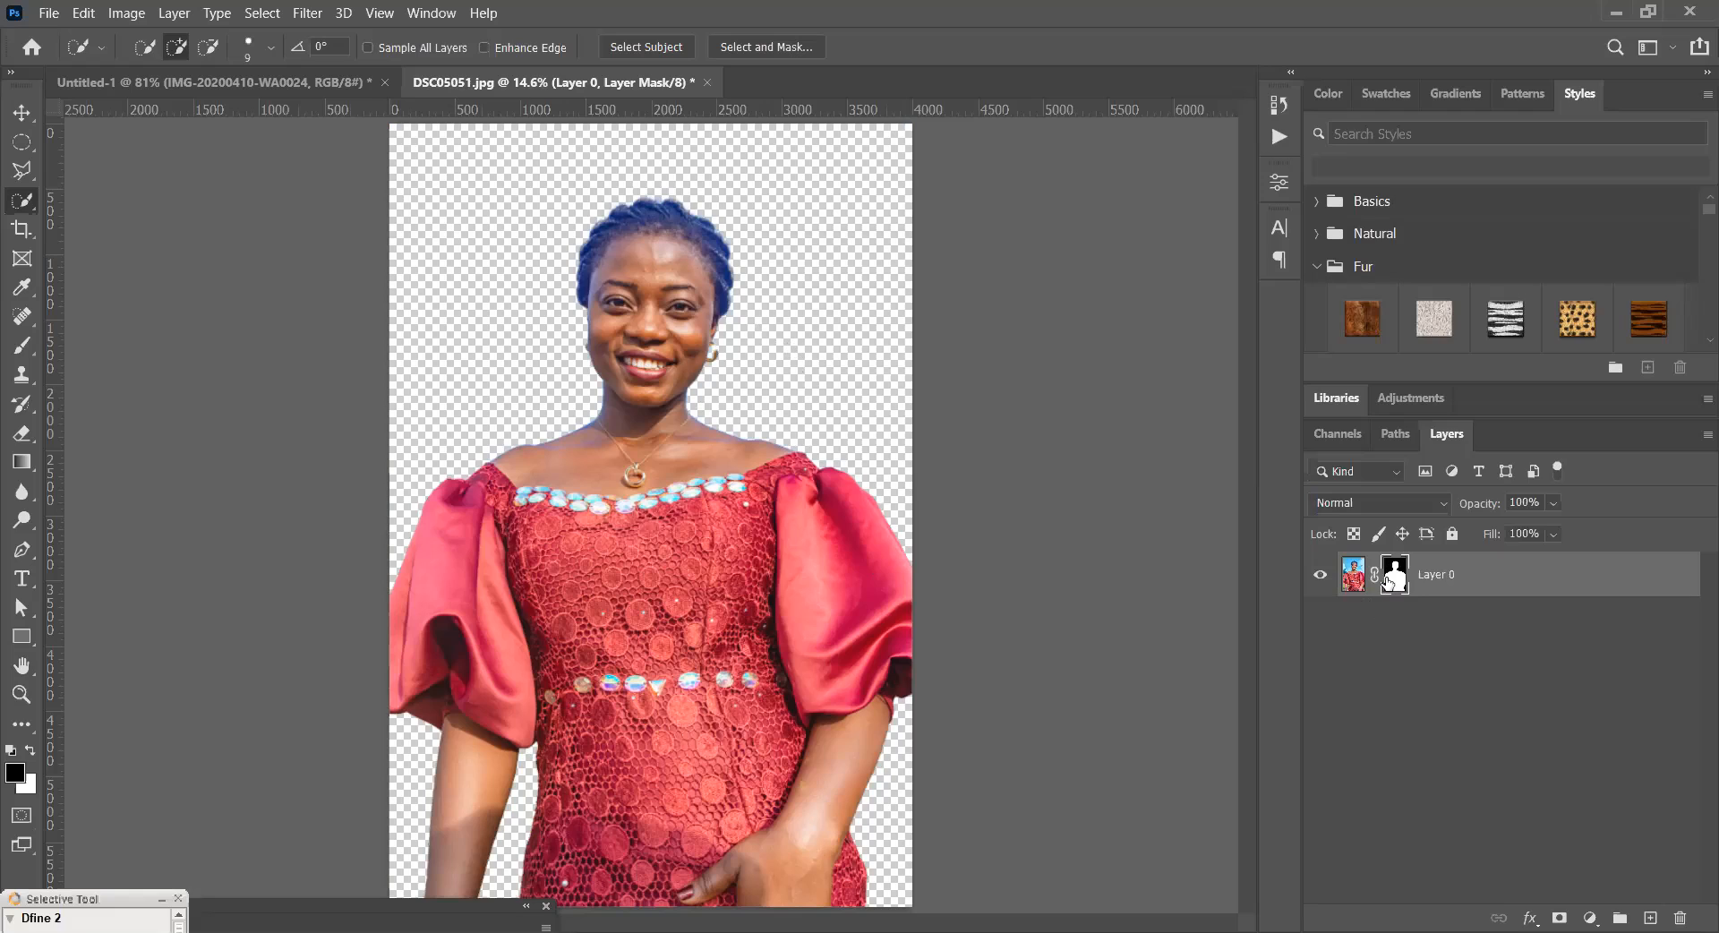
# - Paint white on the layer mask with the Brush Tool to restore the sky between the woman's earring side and the photo's edge
pyautogui.click(21, 348)
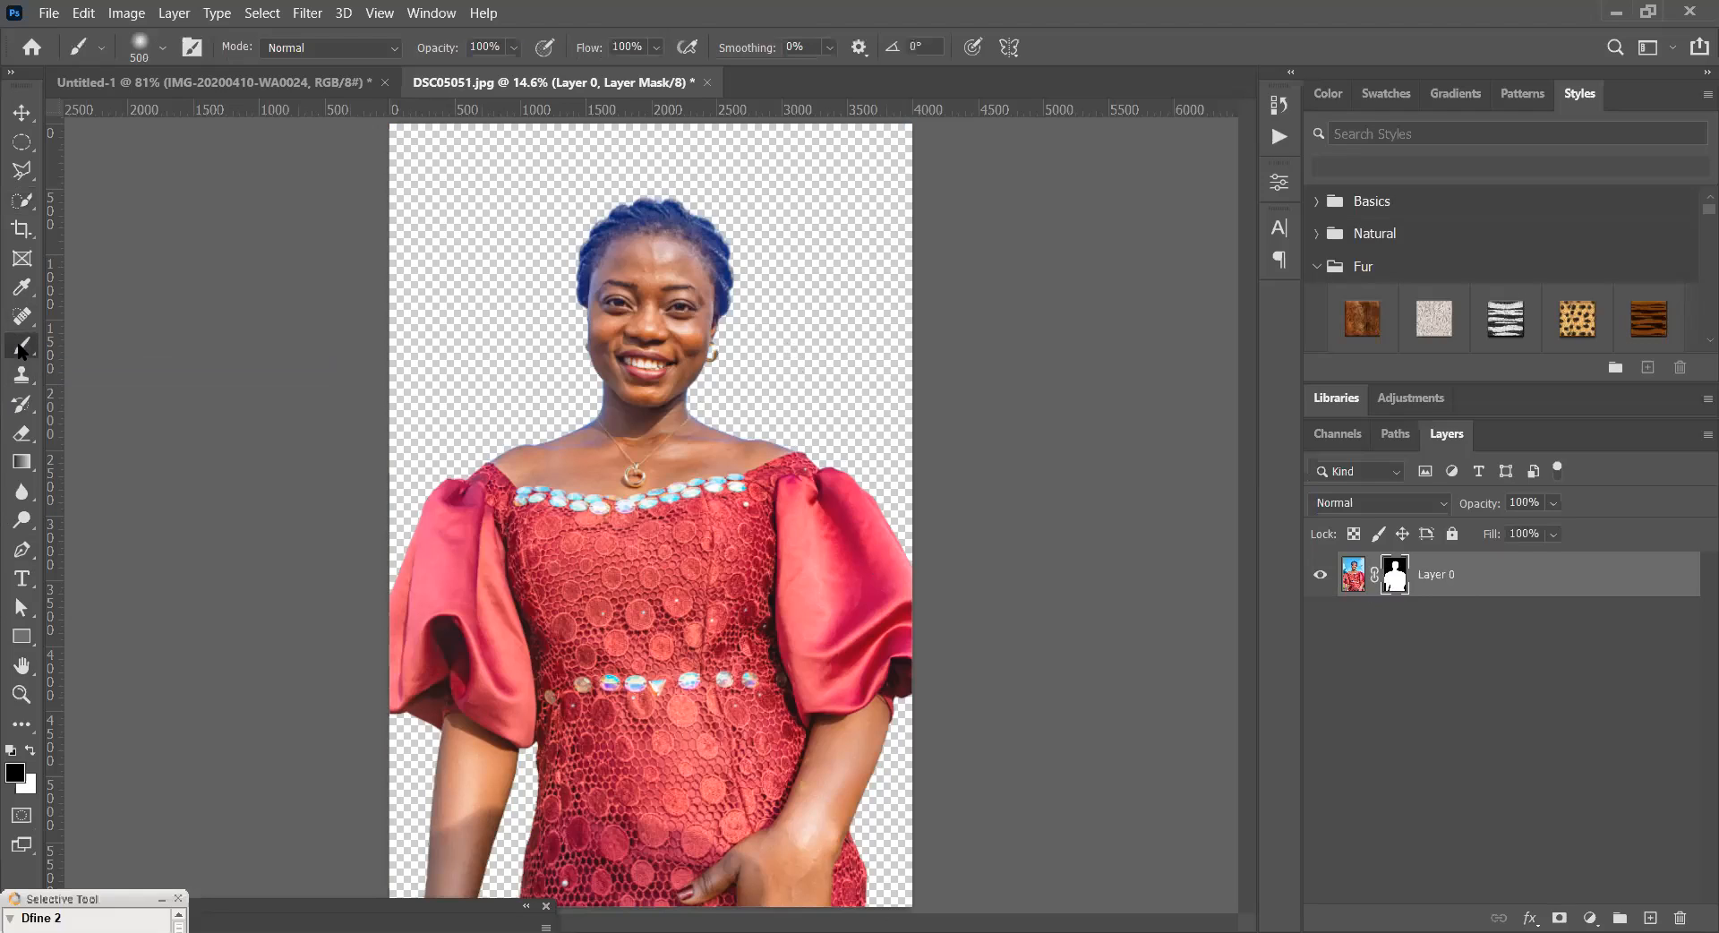
pyautogui.click(32, 753)
pyautogui.moveTo(712, 380)
pyautogui.mouseDown()
pyautogui.moveTo(859, 242)
pyautogui.moveTo(883, 261)
pyautogui.moveTo(721, 402)
pyautogui.moveTo(1005, 304)
pyautogui.moveTo(707, 468)
pyautogui.moveTo(889, 406)
pyautogui.moveTo(882, 488)
pyautogui.mouseUp()
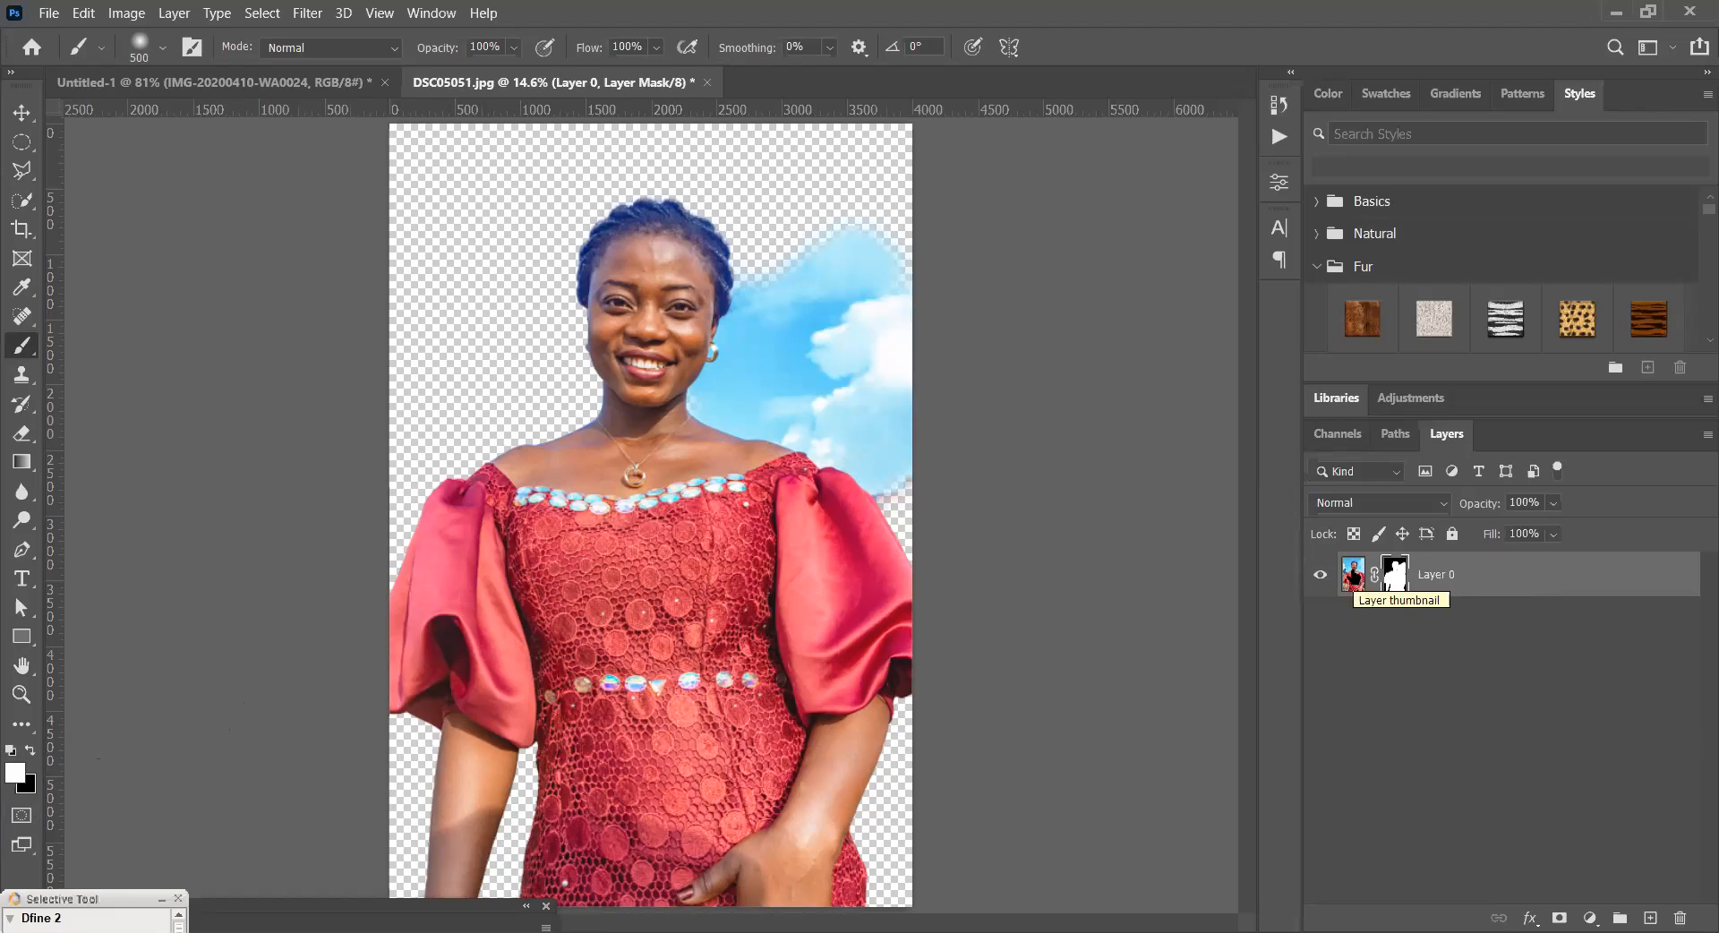
# - Paint an orange brush stroke across the woman on Layer 0's image instead of its mask, and undo the stroke
pyautogui.click(1353, 577)
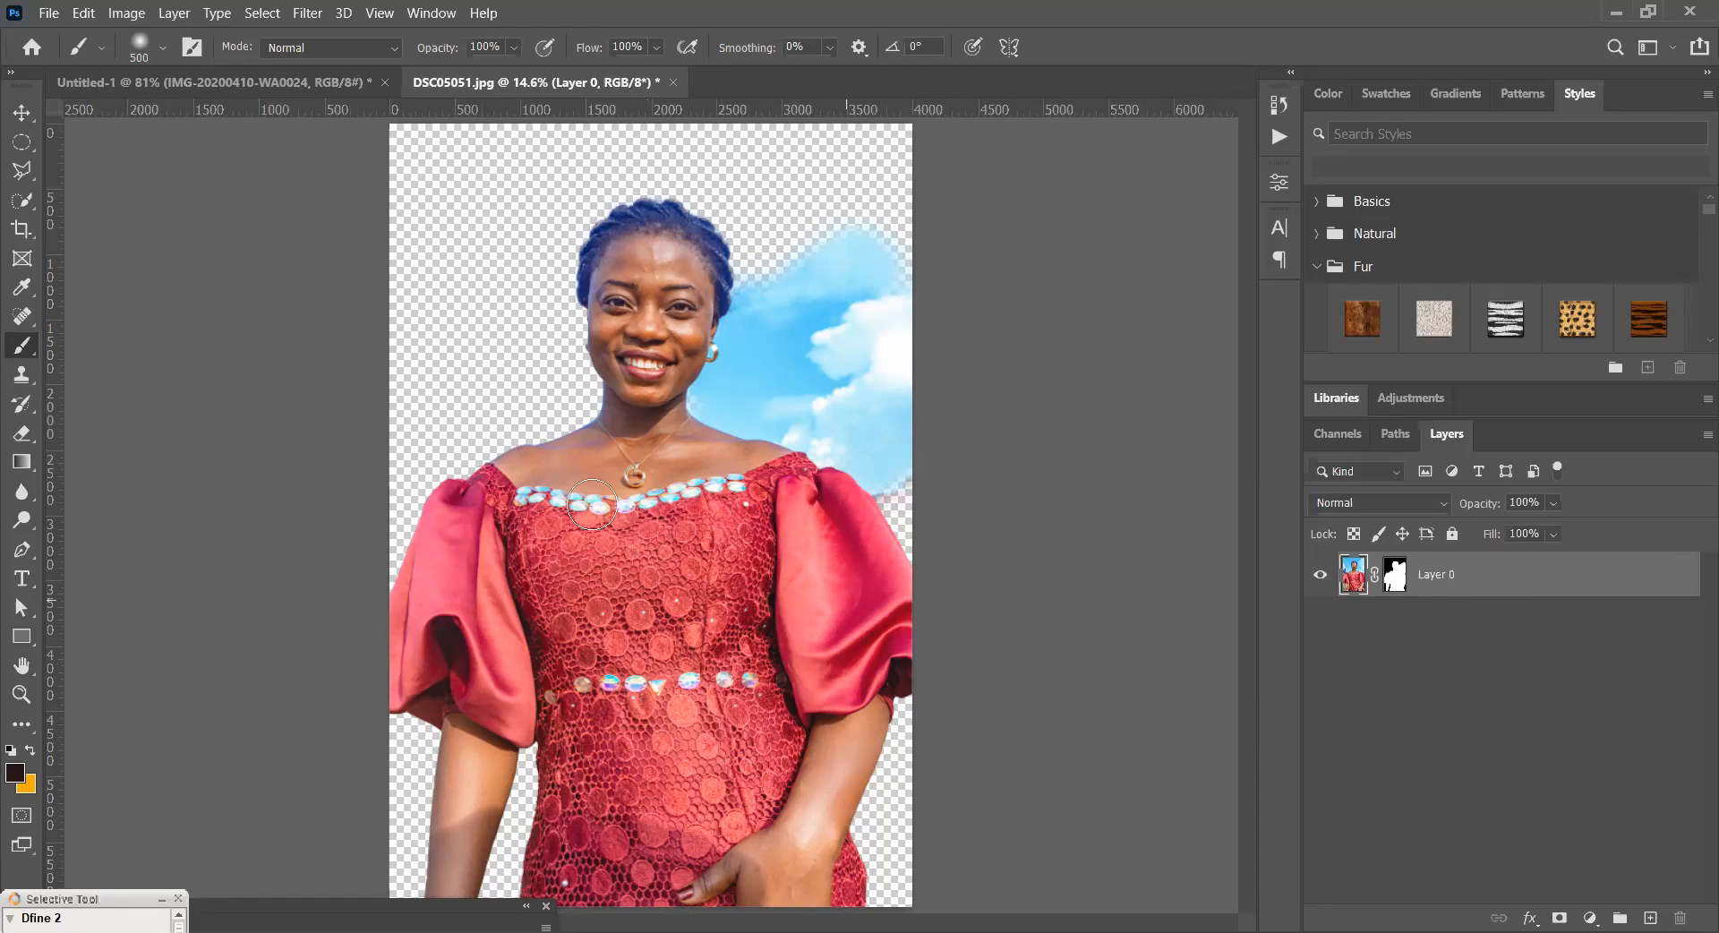
pyautogui.click(29, 751)
pyautogui.moveTo(615, 607)
pyautogui.mouseDown()
pyautogui.moveTo(626, 566)
pyautogui.moveTo(636, 701)
pyautogui.mouseUp()
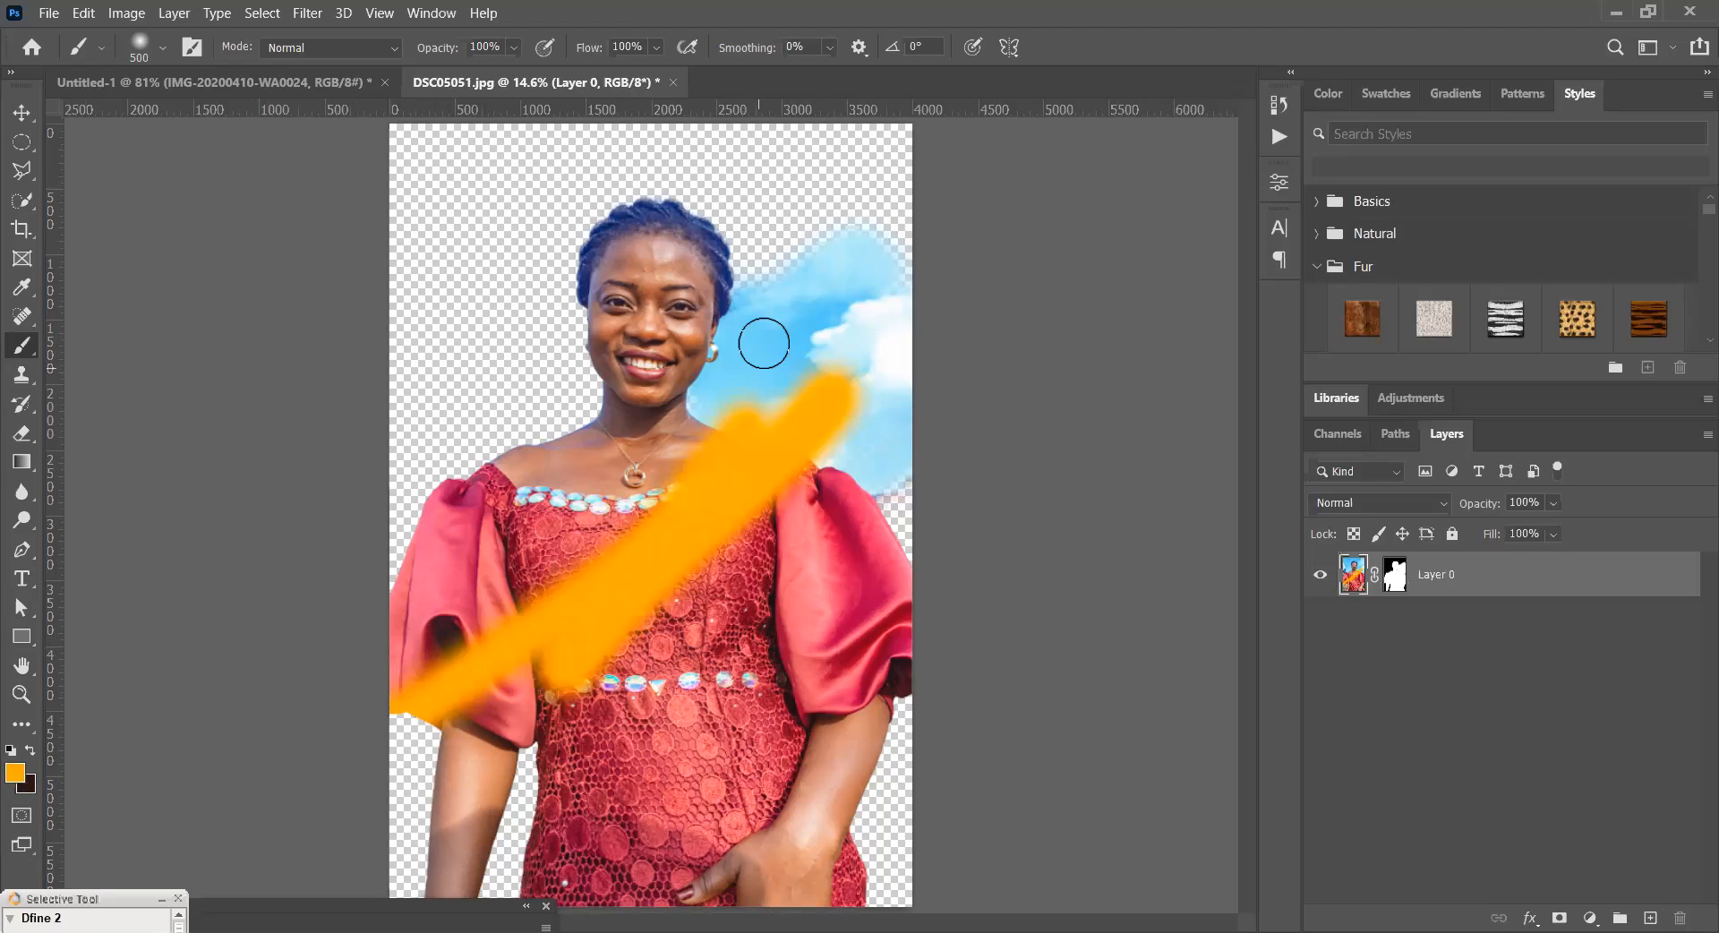
pyautogui.hotkey('ctrl', 'z')
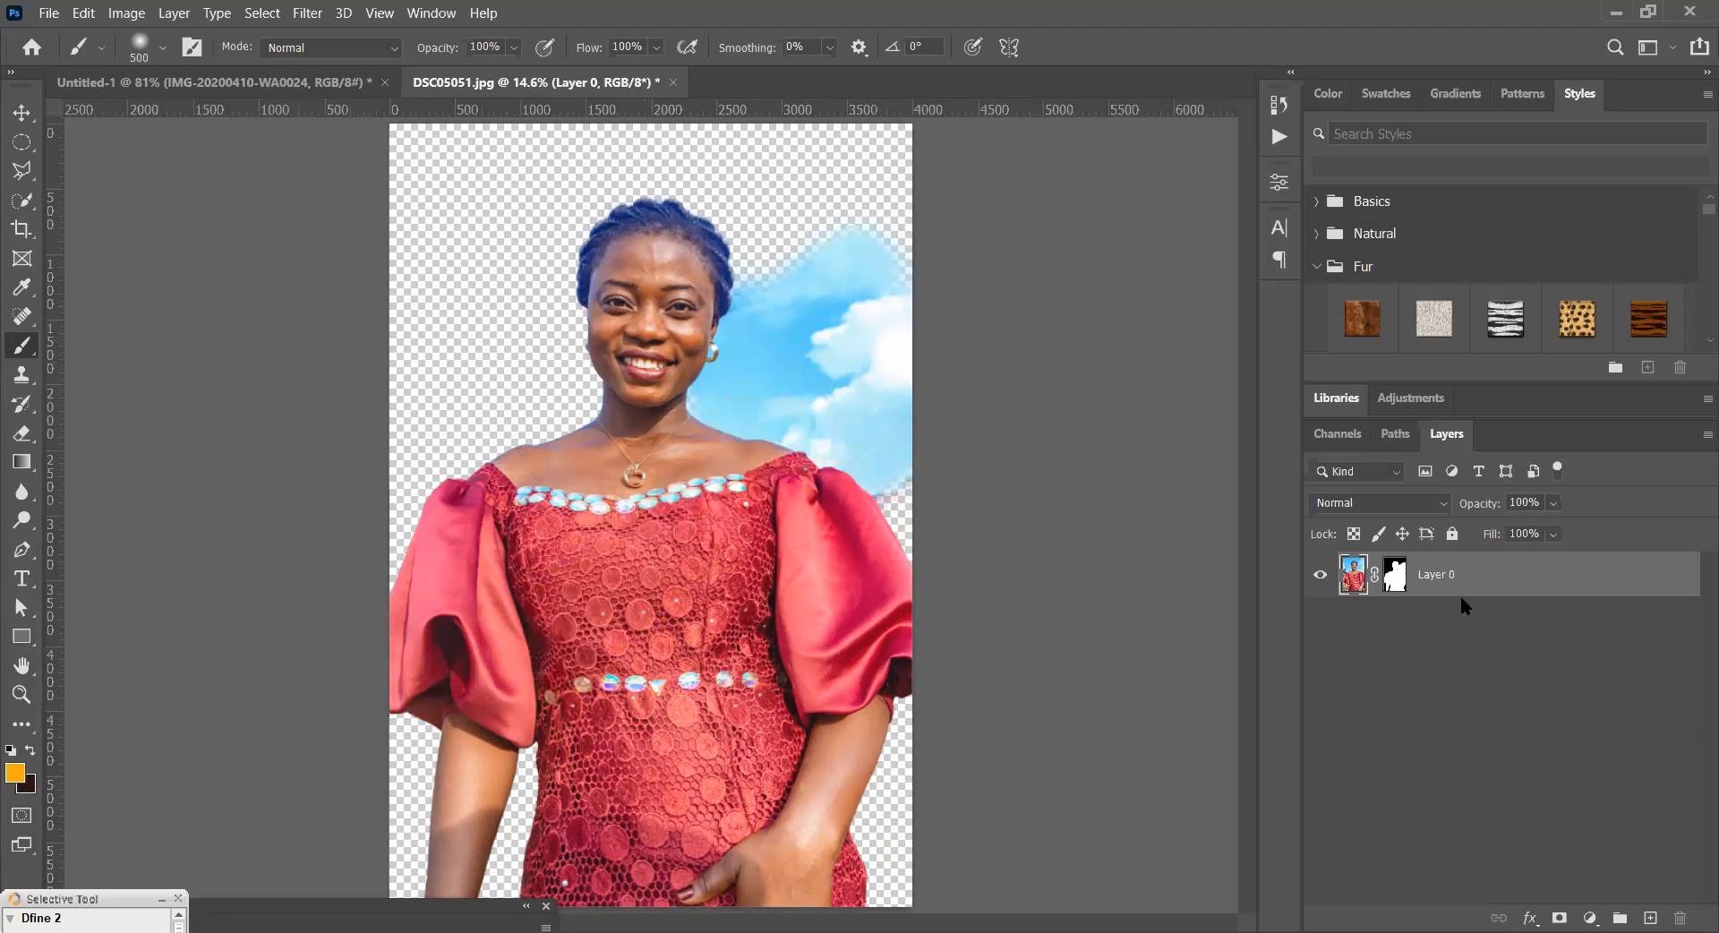
# - Target the layer mask and enclose the restored sky along the puffed sleeve and shoulder with the Polygonal Lasso Tool
pyautogui.click(1397, 580)
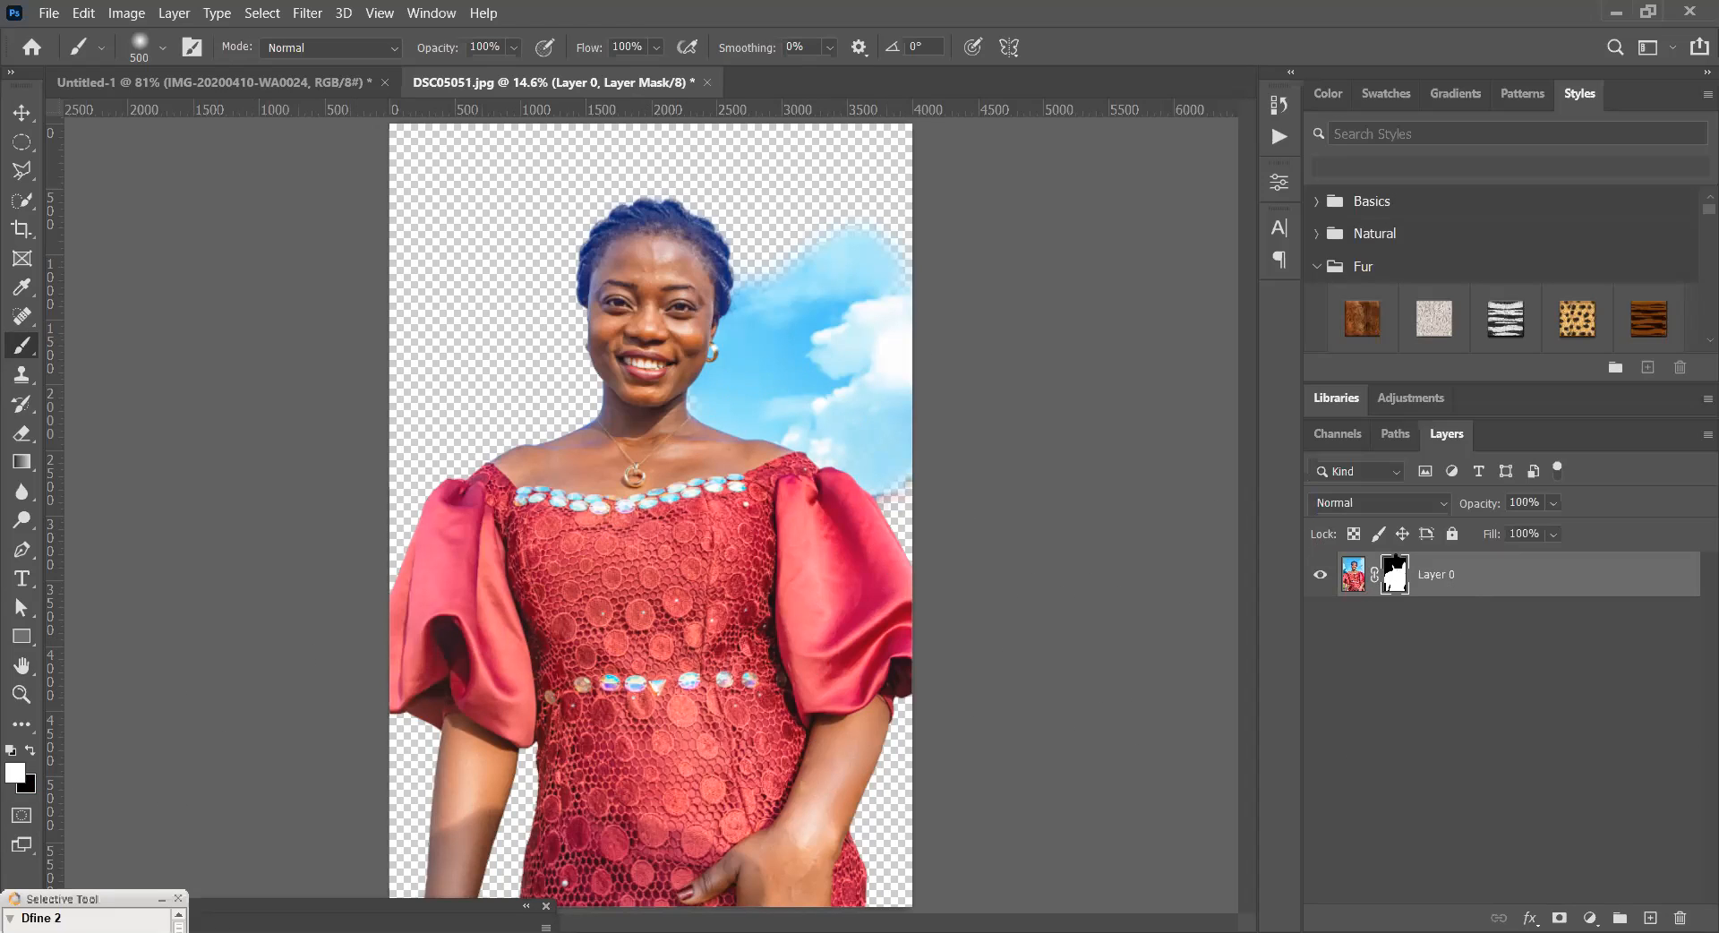
pyautogui.moveTo(470, 288)
pyautogui.mouseDown()
pyautogui.moveTo(646, 522)
pyautogui.moveTo(602, 495)
pyautogui.moveTo(622, 533)
pyautogui.mouseUp()
pyautogui.moveTo(781, 723); pyautogui.dragTo(722, 284)
pyautogui.moveTo(342, 566); pyautogui.dragTo(494, 11)
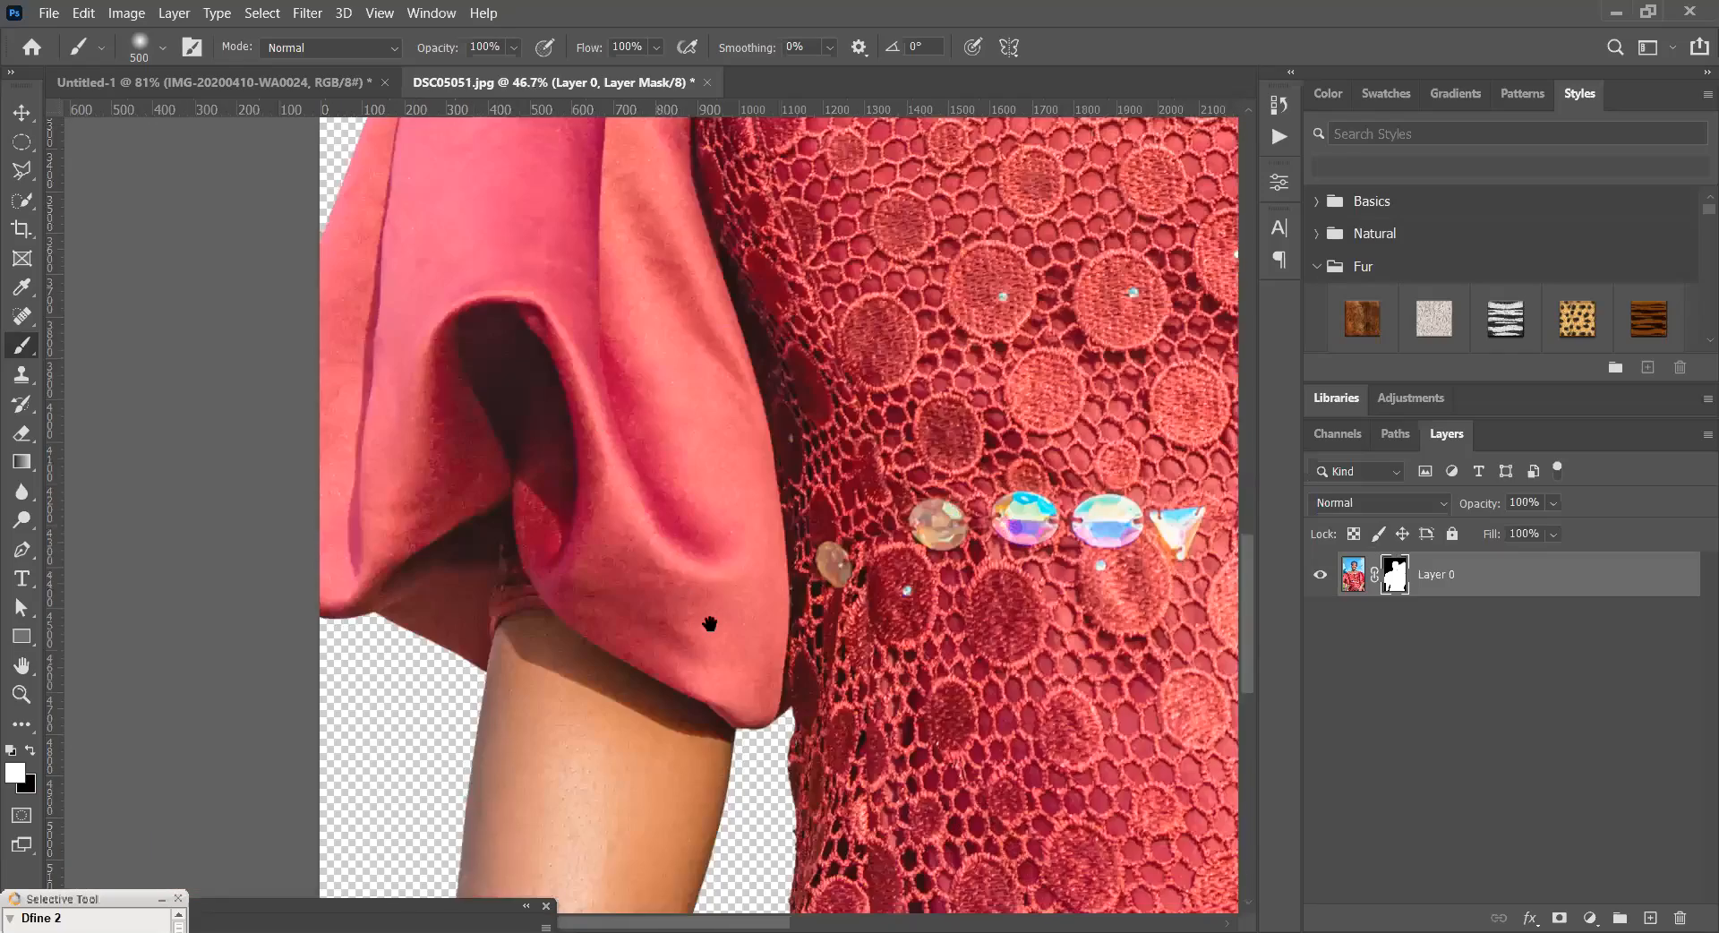
pyautogui.moveTo(594, 491); pyautogui.dragTo(442, 353)
pyautogui.moveTo(763, 605); pyautogui.dragTo(495, 387)
pyautogui.moveTo(945, 467); pyautogui.dragTo(564, 717)
pyautogui.moveTo(817, 441); pyautogui.dragTo(604, 836)
pyautogui.moveTo(725, 277); pyautogui.dragTo(872, 779)
pyautogui.moveTo(765, 606); pyautogui.dragTo(862, 736)
pyautogui.click(22, 168)
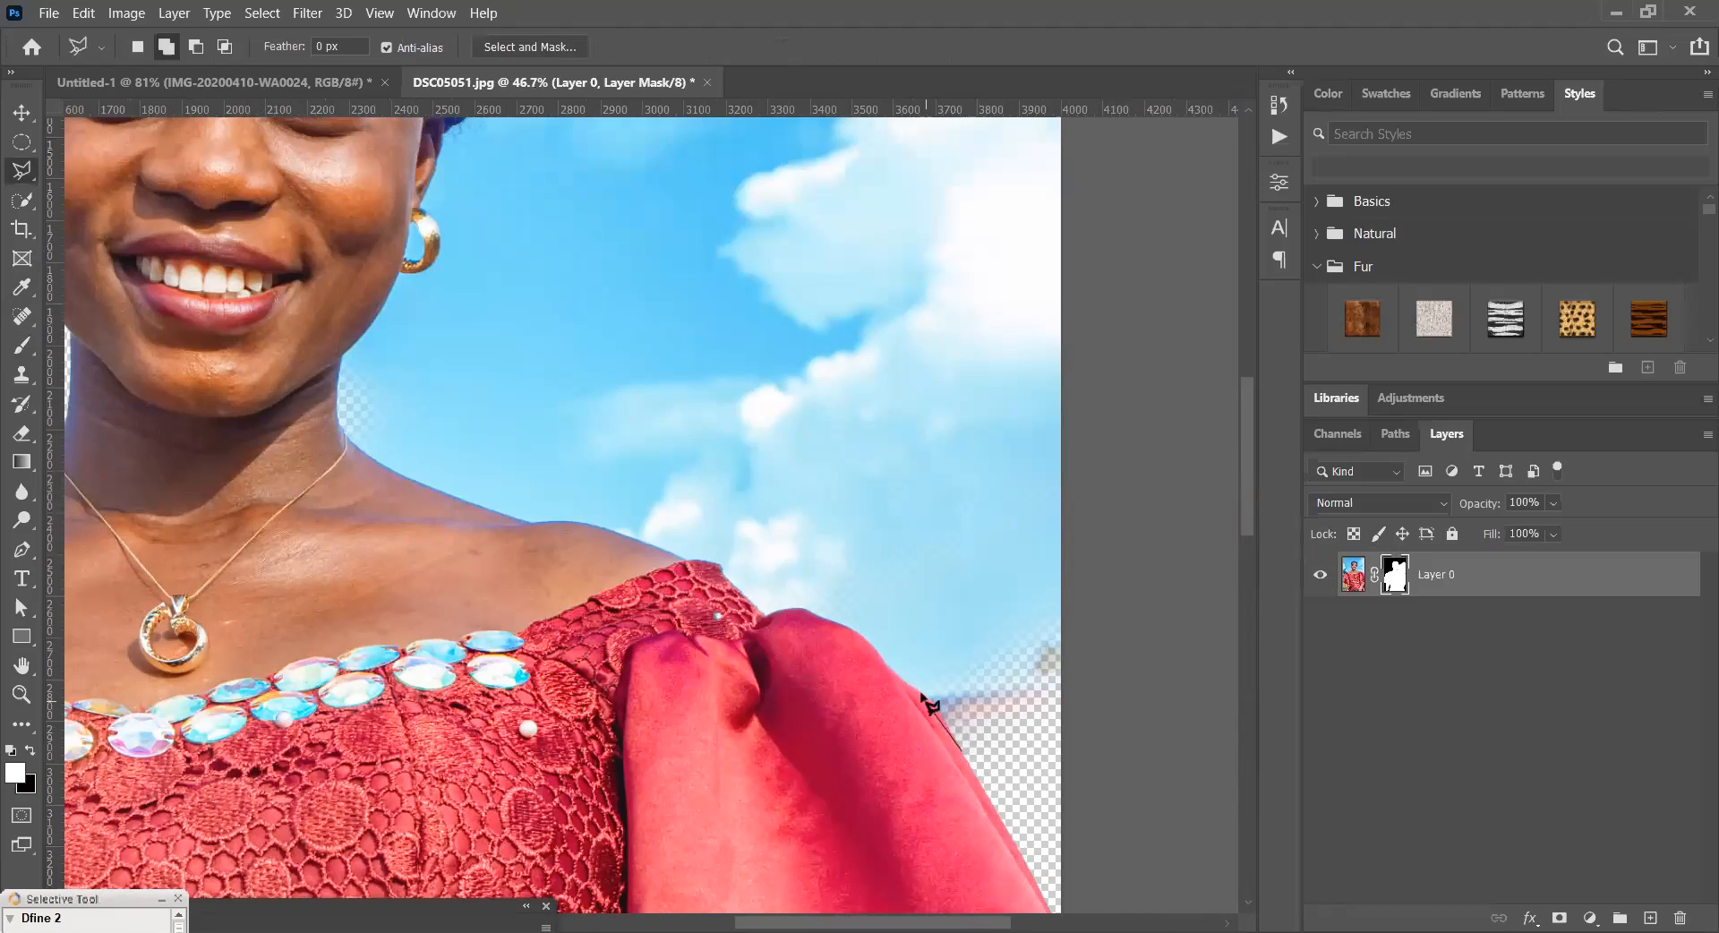
pyautogui.click(932, 704)
pyautogui.click(899, 678)
pyautogui.click(872, 638)
pyautogui.click(824, 616)
pyautogui.click(800, 608)
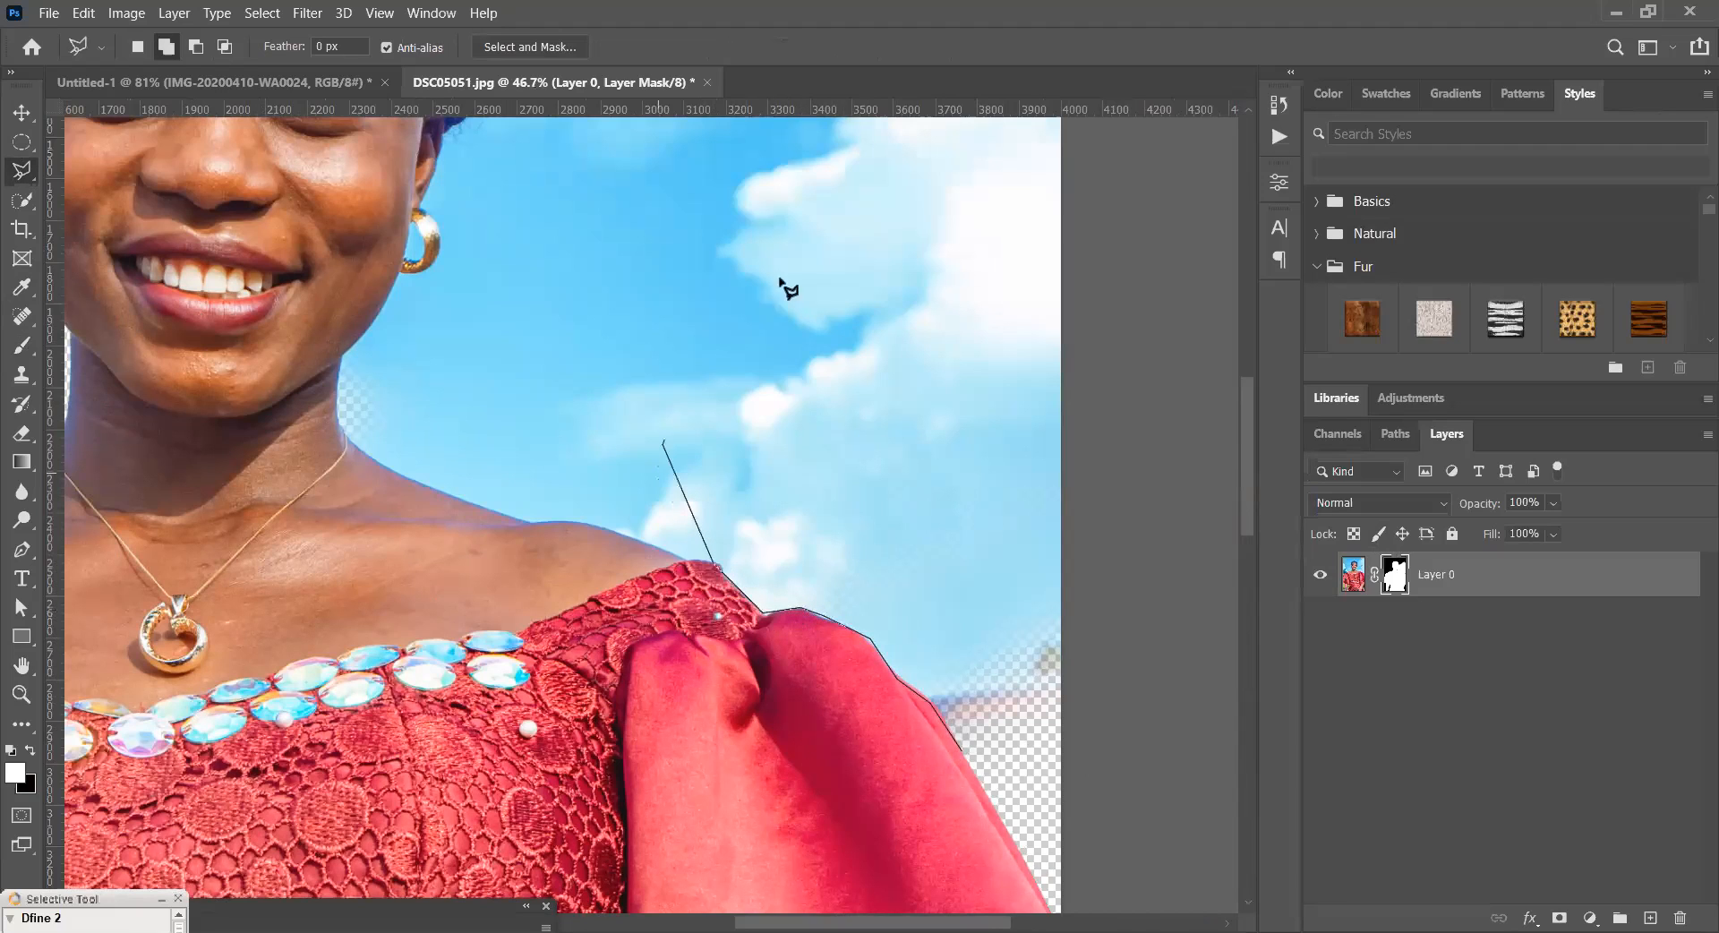
pyautogui.doubleClick(1115, 882)
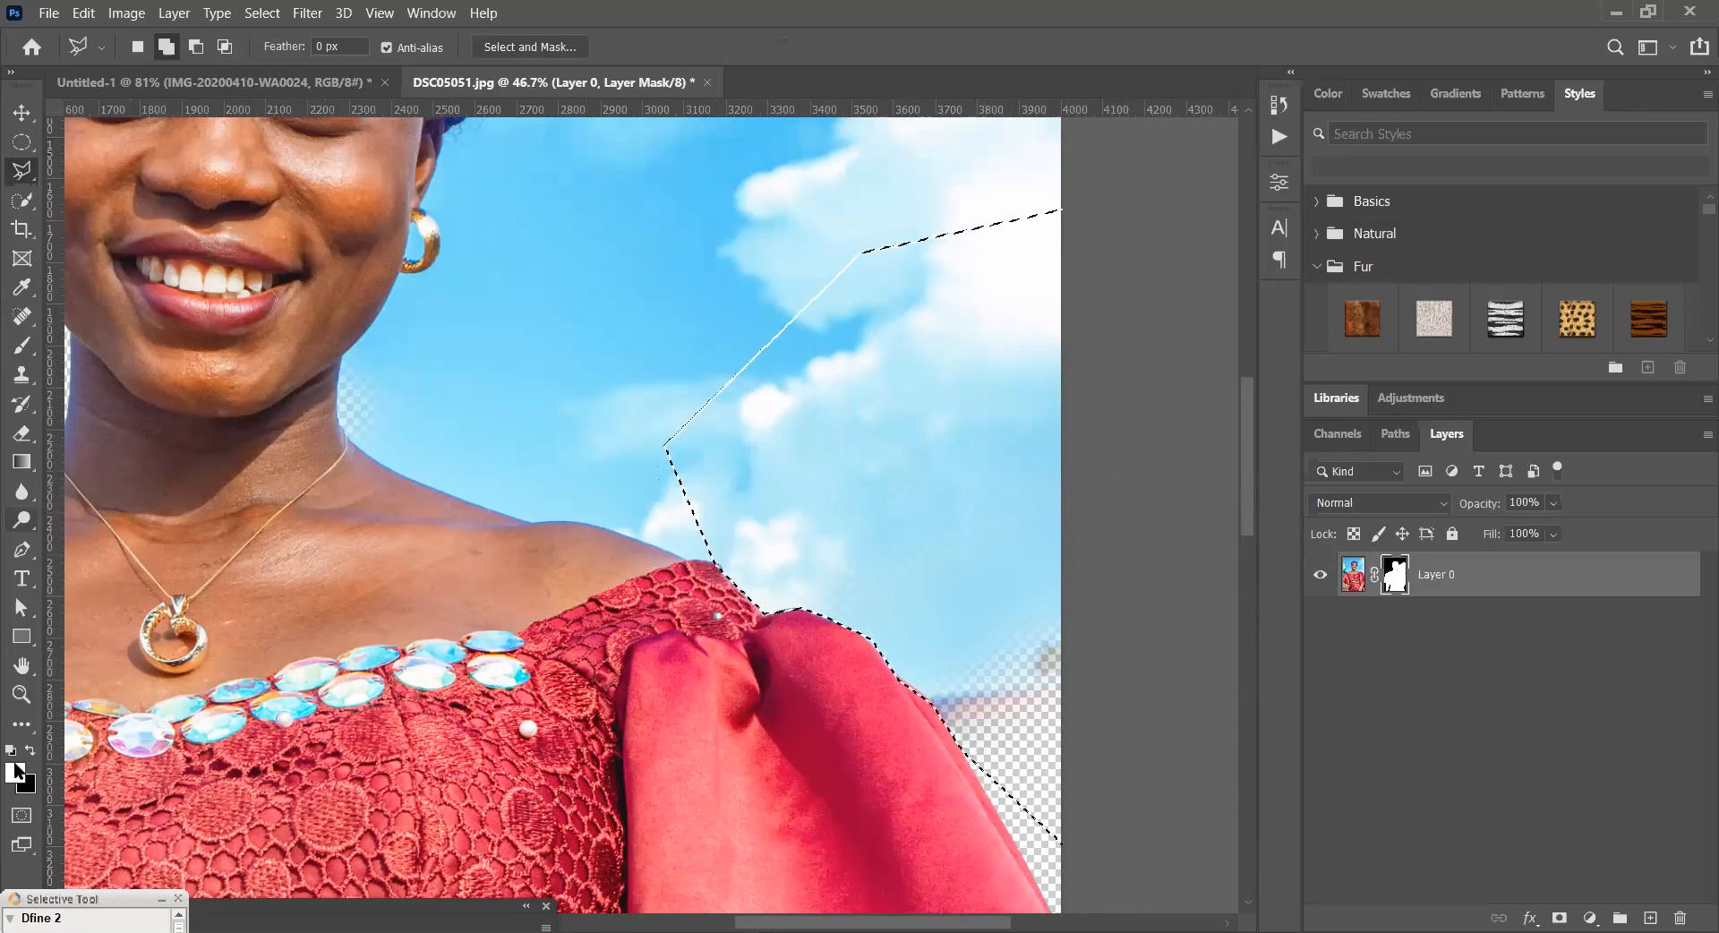
# - Paint black on the layer mask inside the lasso selection with the Brush Tool to hide the sky beside the sleeve
pyautogui.click(23, 346)
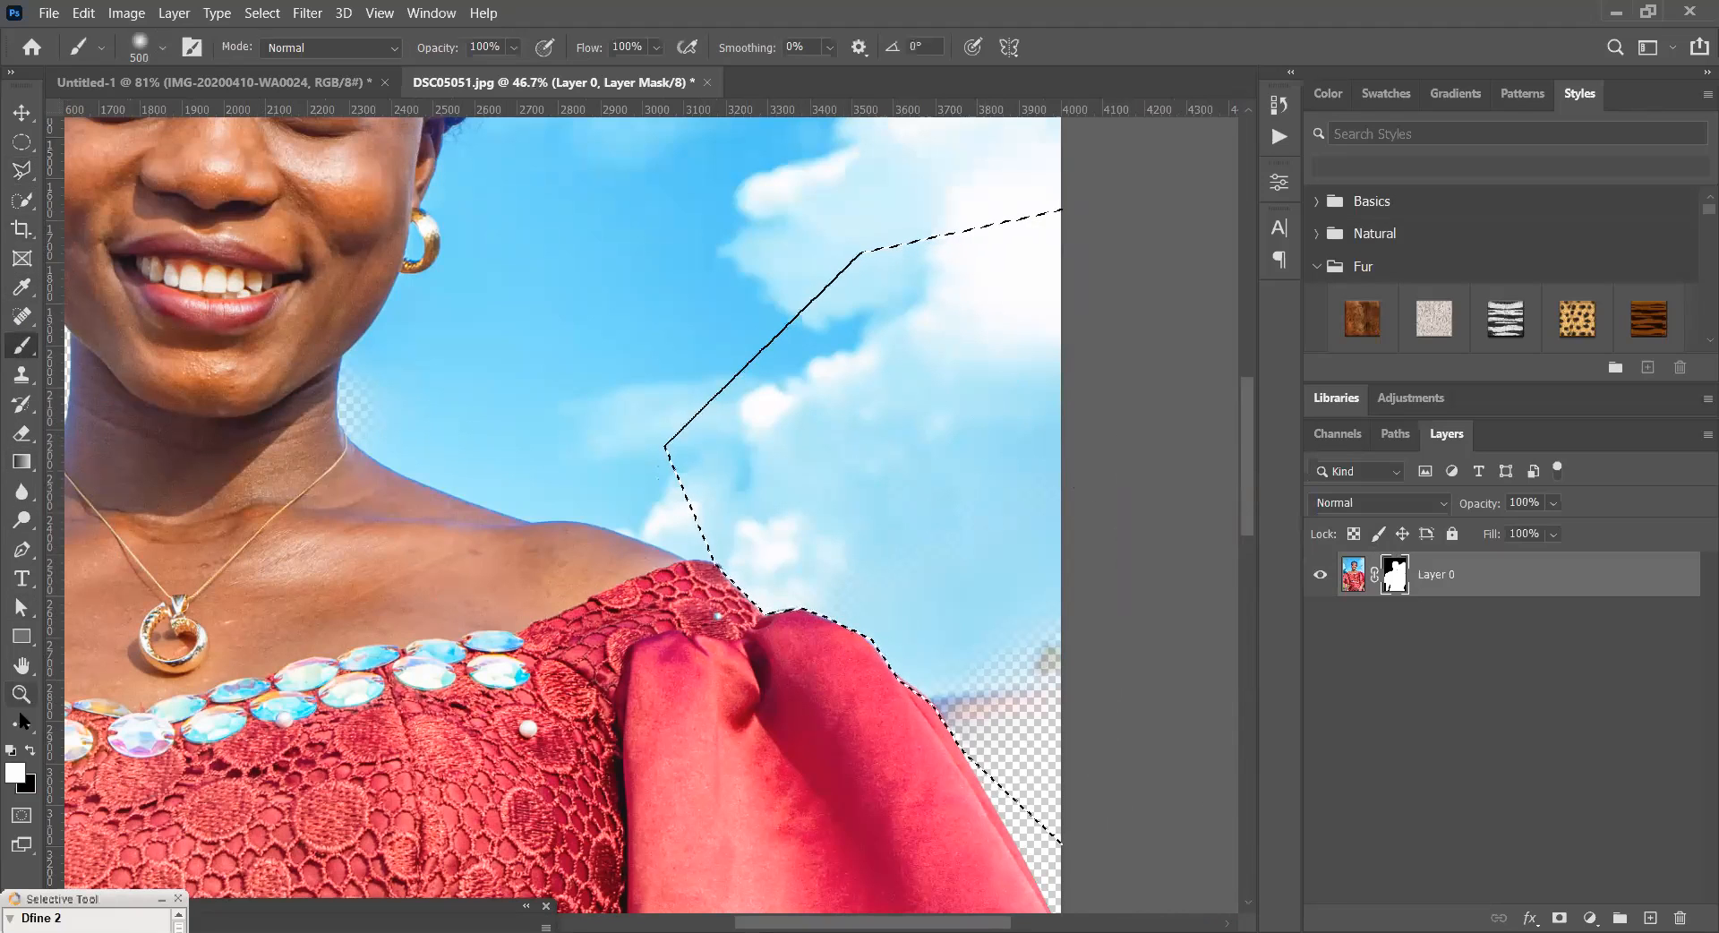
pyautogui.click(30, 753)
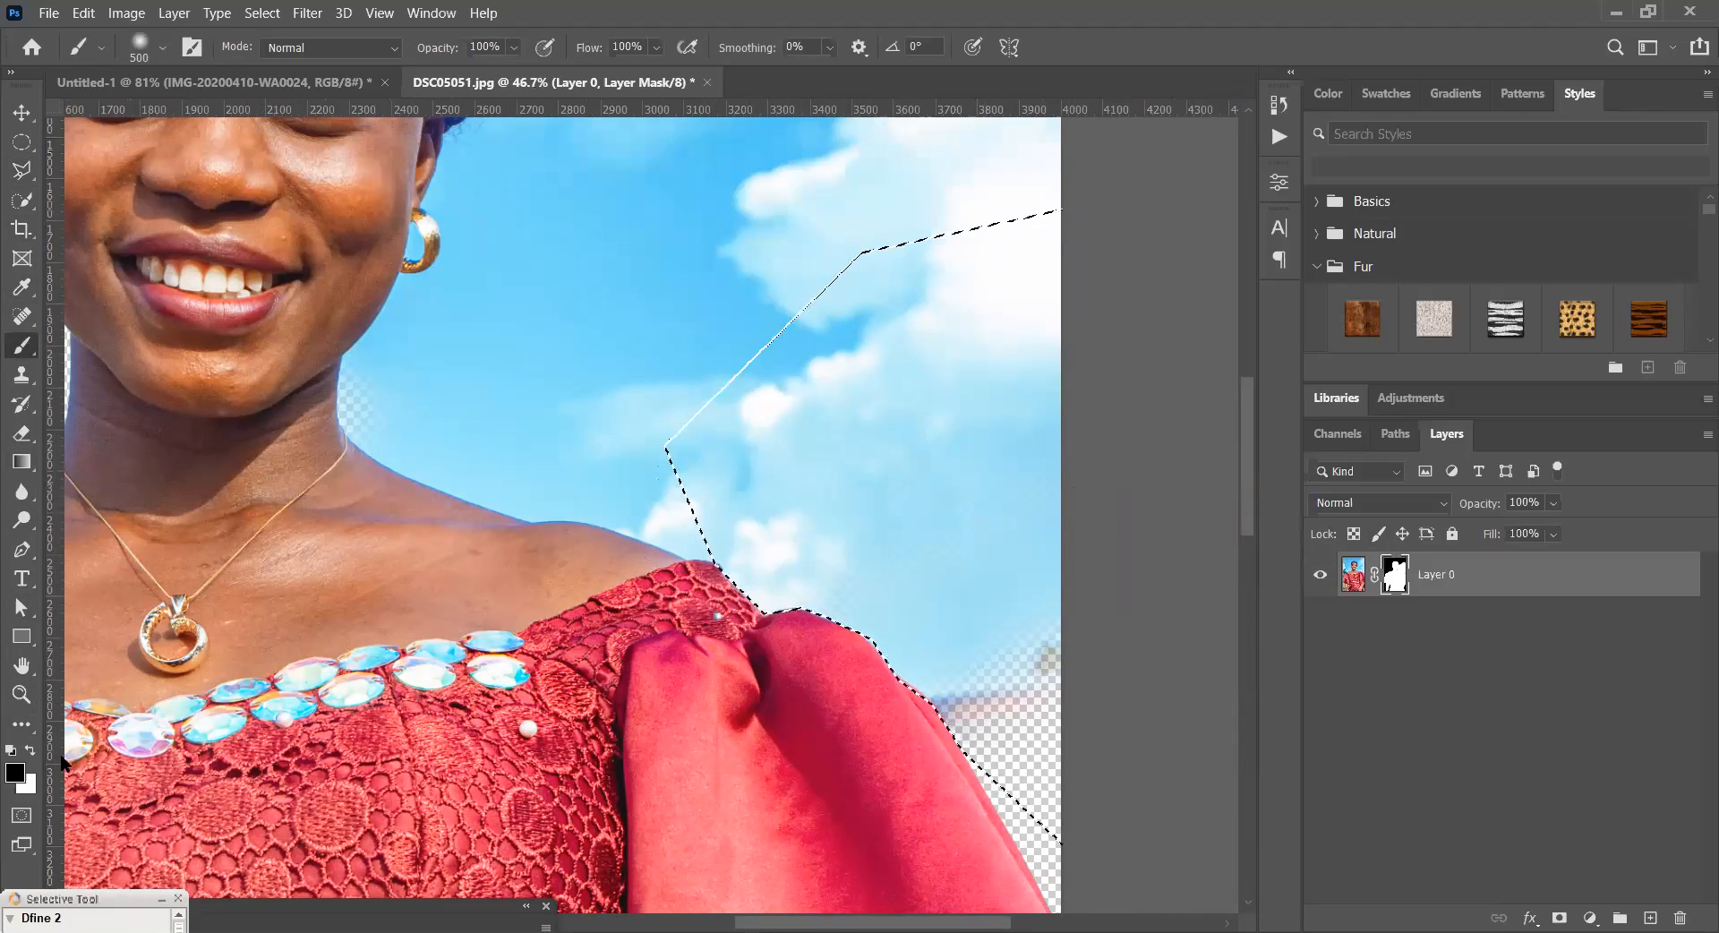
pyautogui.moveTo(1074, 277)
pyautogui.mouseDown()
pyautogui.moveTo(761, 466)
pyautogui.moveTo(331, 841)
pyautogui.moveTo(576, 228)
pyautogui.mouseUp()
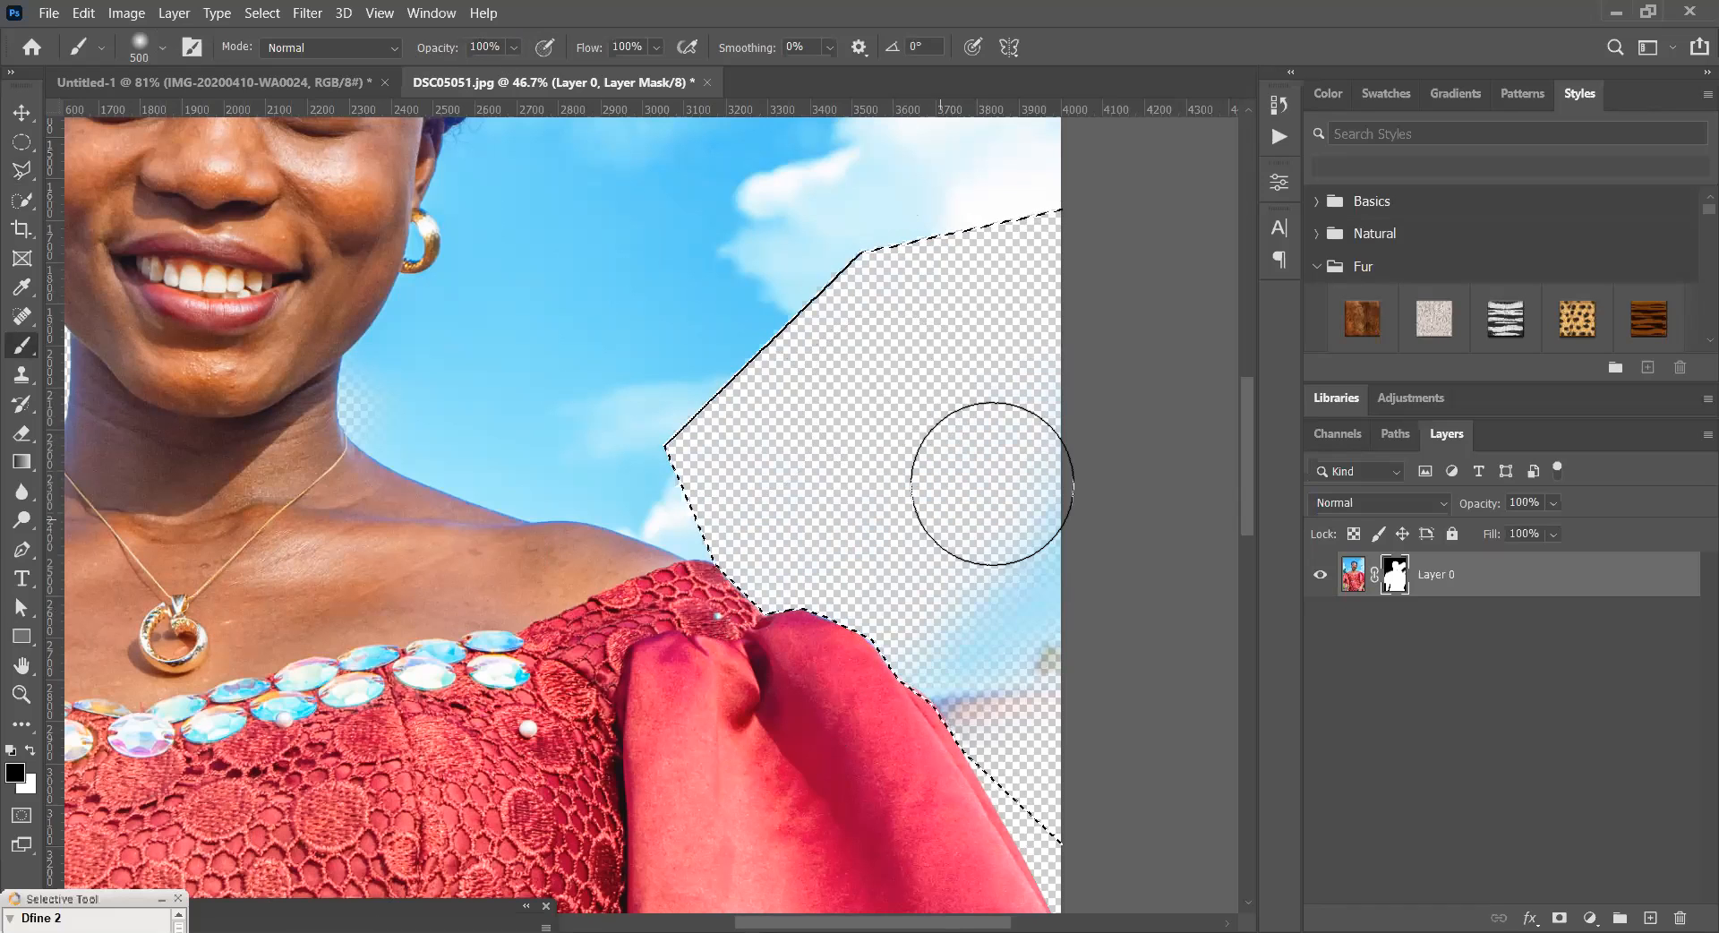
pyautogui.moveTo(1063, 649)
pyautogui.mouseDown()
pyautogui.moveTo(868, 579)
pyautogui.moveTo(986, 818)
pyautogui.moveTo(802, 522)
pyautogui.moveTo(1069, 224)
pyautogui.mouseUp()
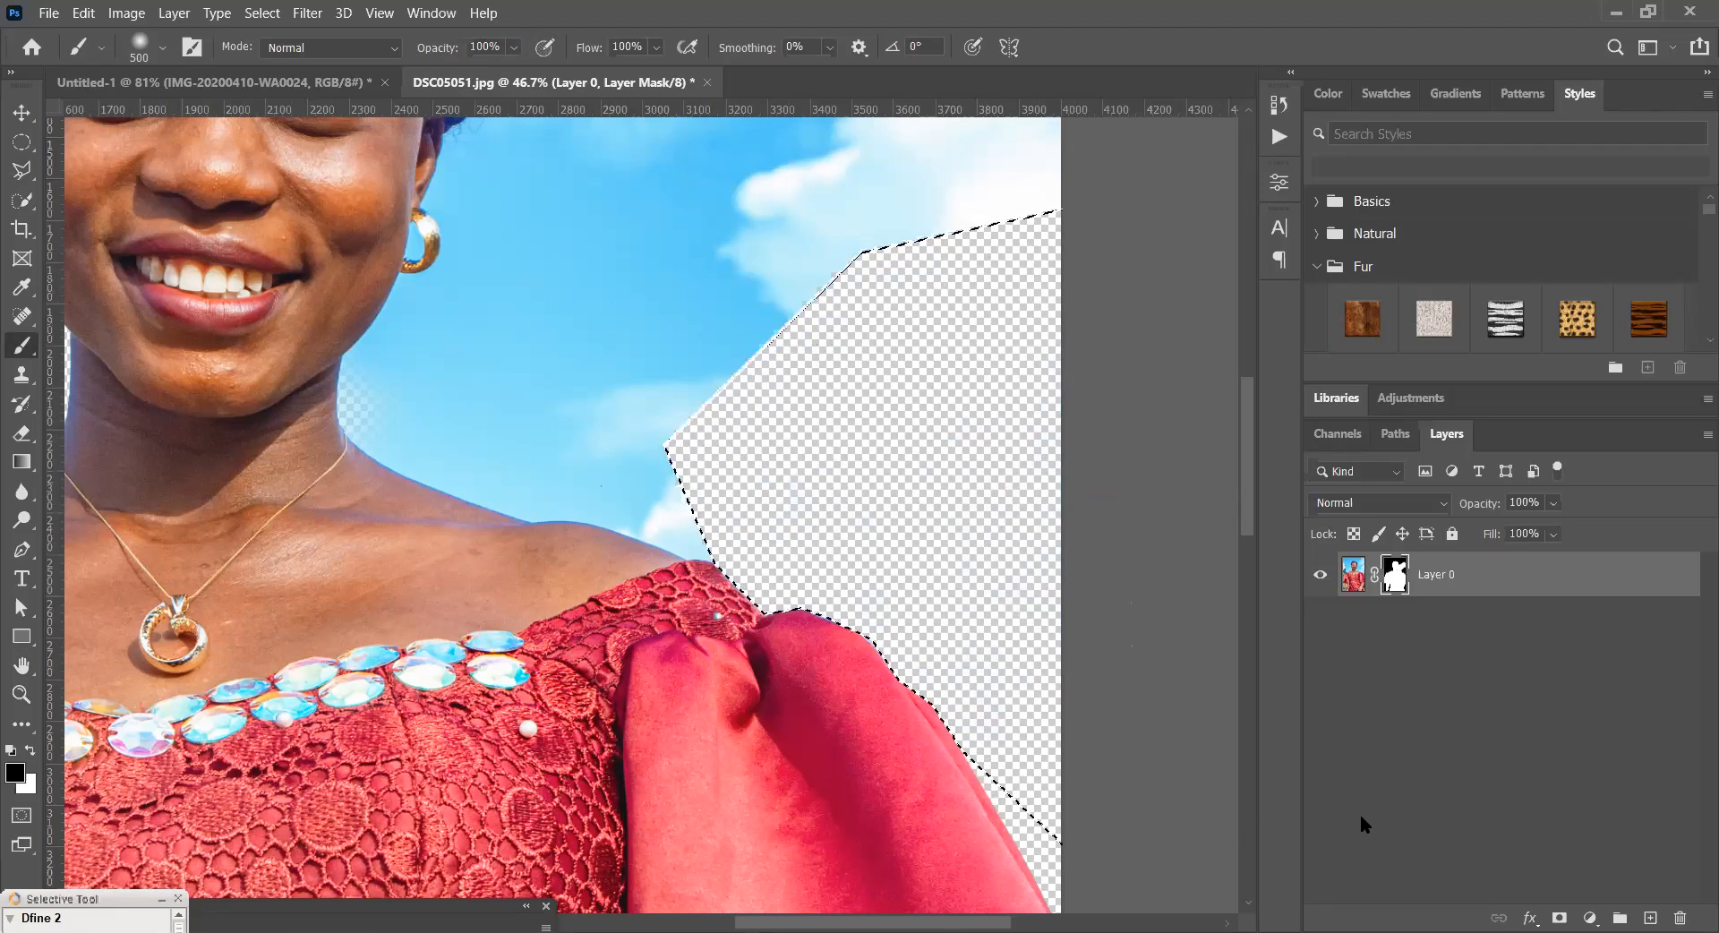
# - Clear the selection beside the puffed sleeve and switch to the Polygonal Lasso Tool near the woman's shoulder
pyautogui.moveTo(591, 430); pyautogui.dragTo(757, 728)
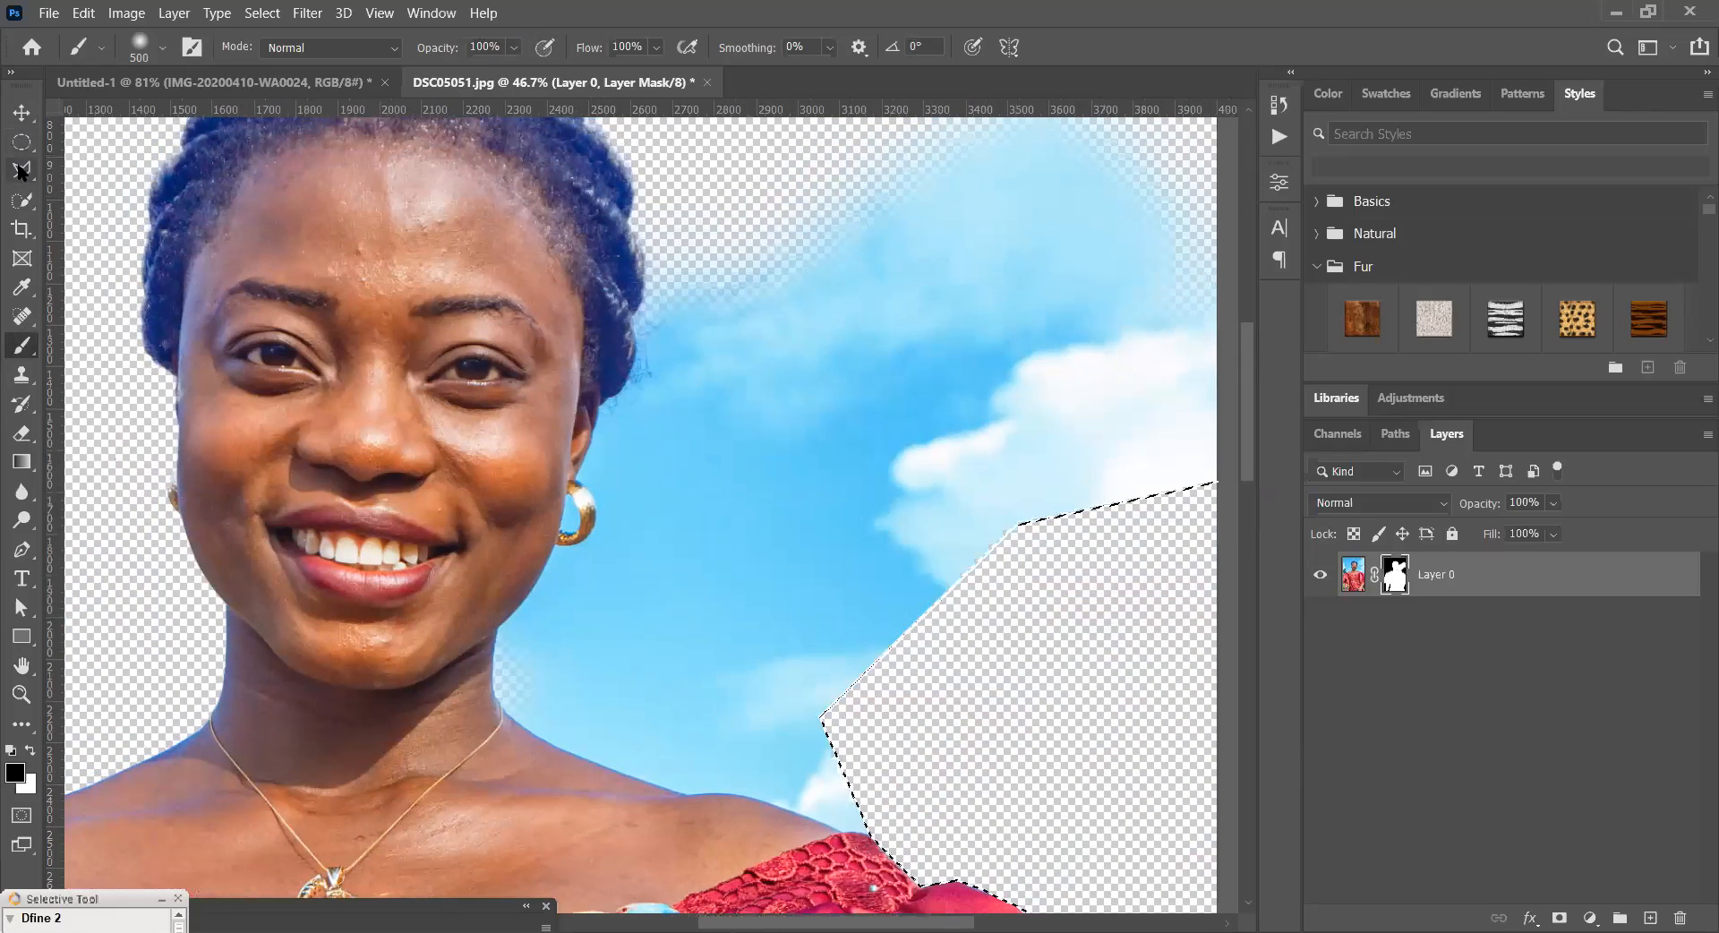
pyautogui.press('l')
pyautogui.hotkey('ctrl', 'd')
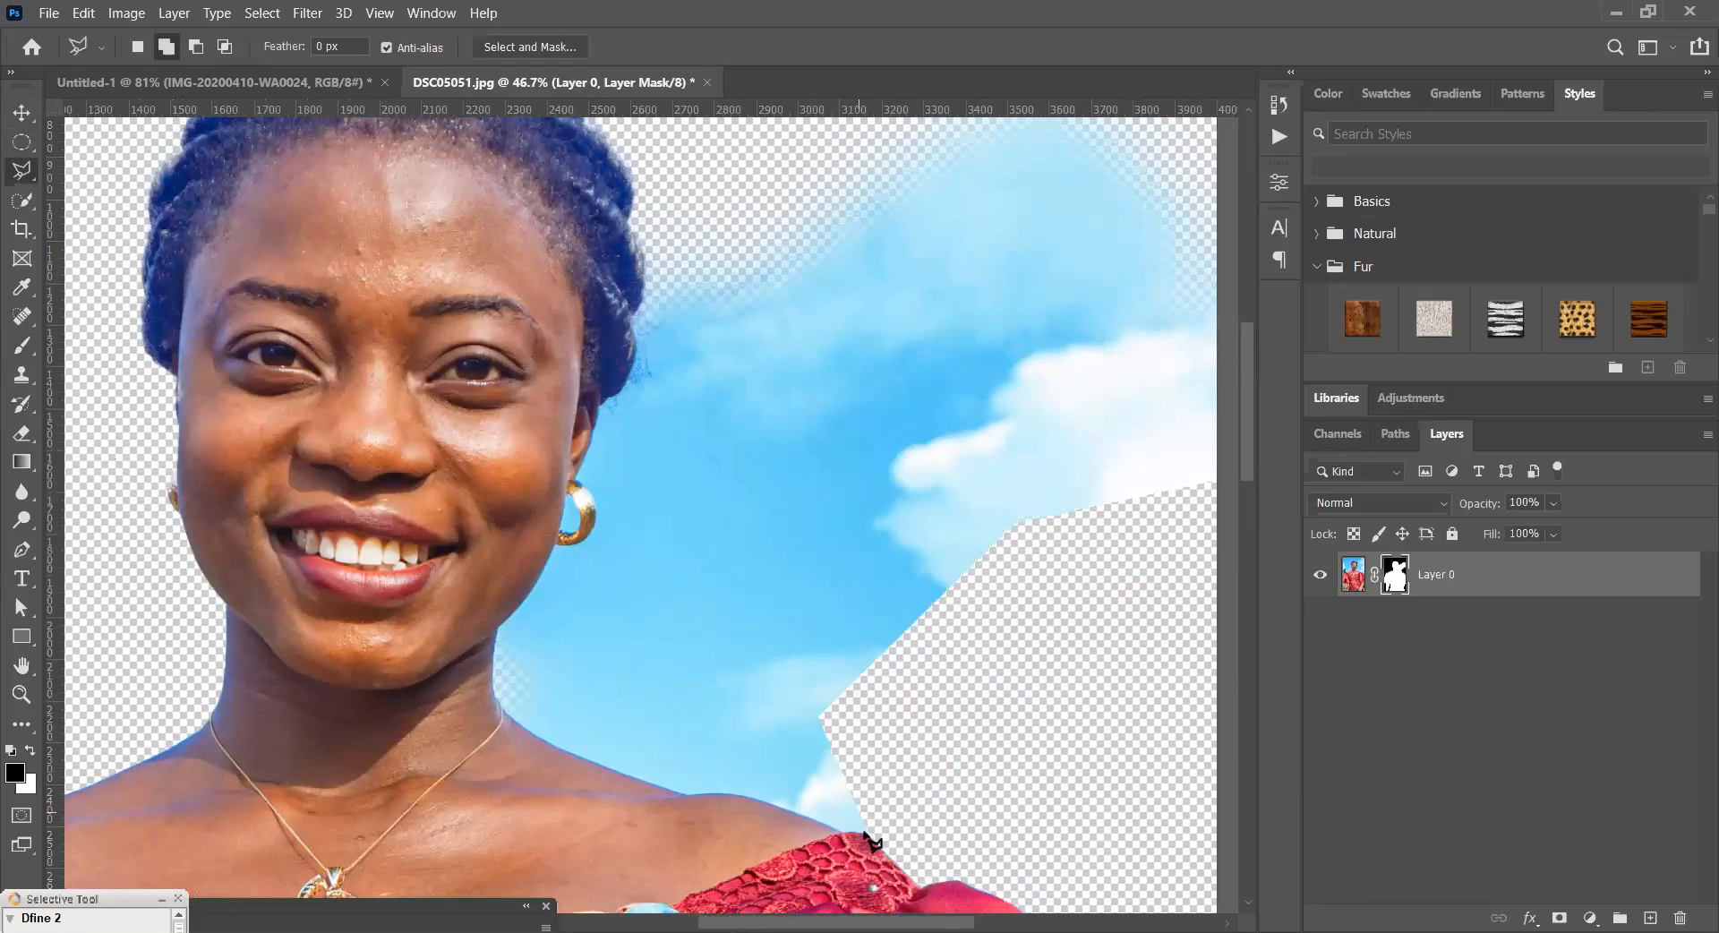
pyautogui.click(865, 835)
pyautogui.click(743, 794)
pyautogui.click(678, 791)
pyautogui.click(574, 755)
pyautogui.click(644, 590)
pyautogui.click(902, 372)
pyautogui.click(1232, 180)
pyautogui.click(1382, 516)
# - Enclose the remaining sky above the woman's bare shoulder, between sleeve and neck, with the Polygonal Lasso Tool
pyautogui.click(907, 526)
pyautogui.click(866, 782)
pyautogui.click(833, 833)
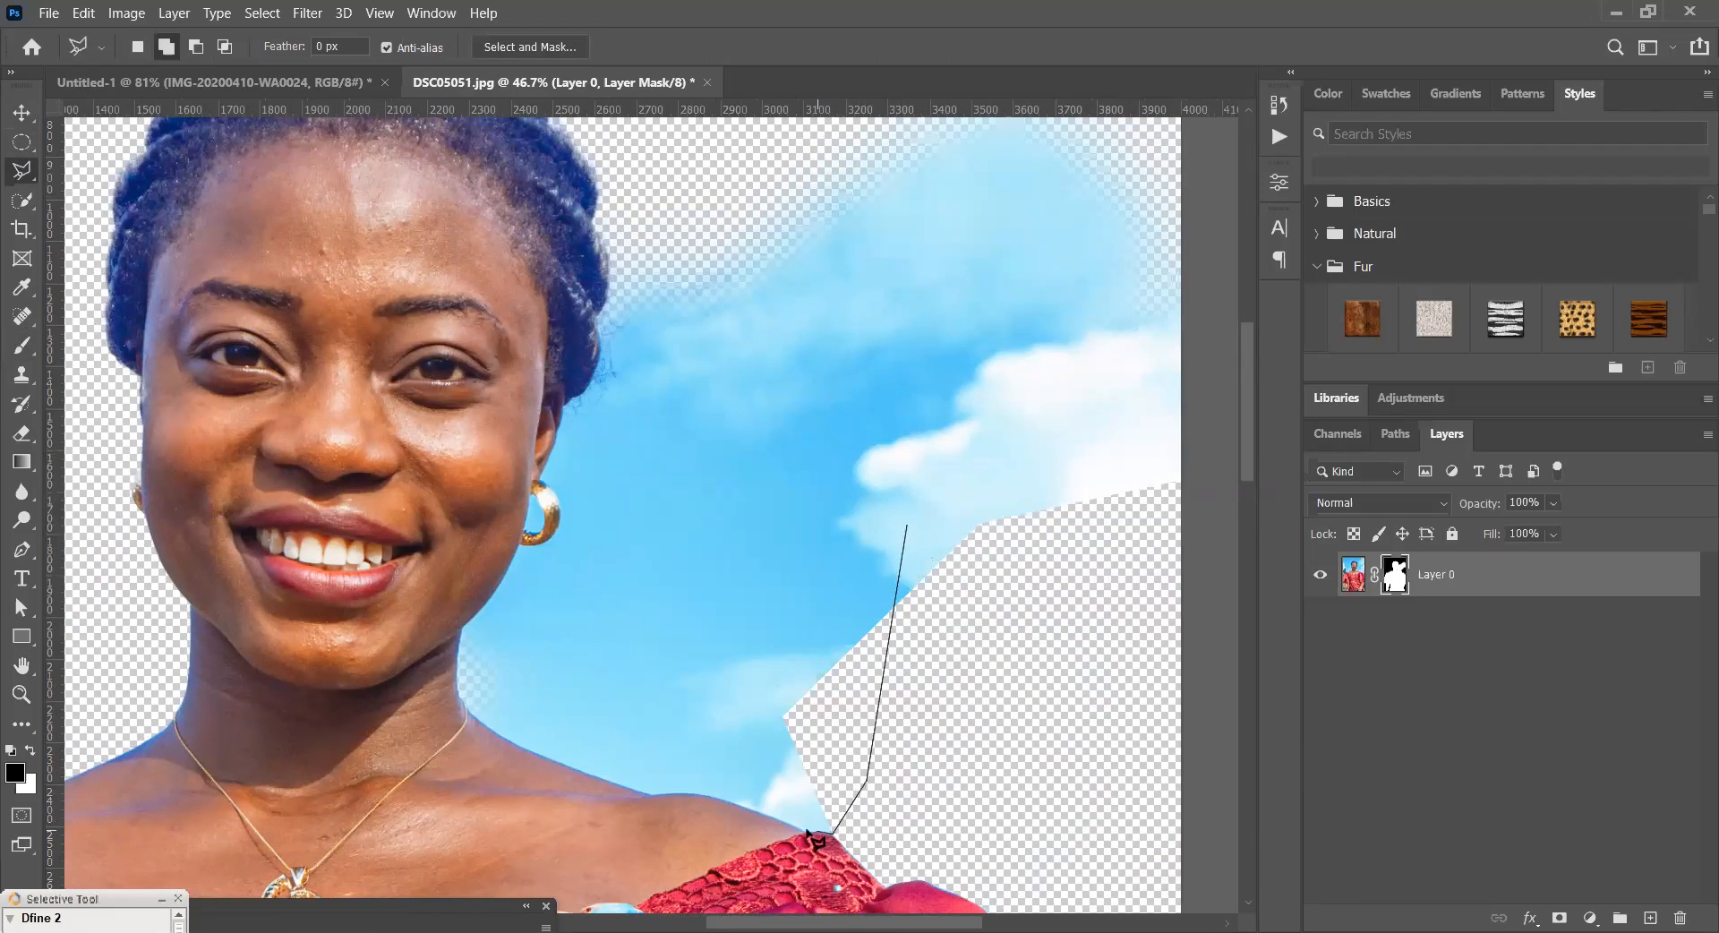
pyautogui.click(721, 795)
pyautogui.click(660, 794)
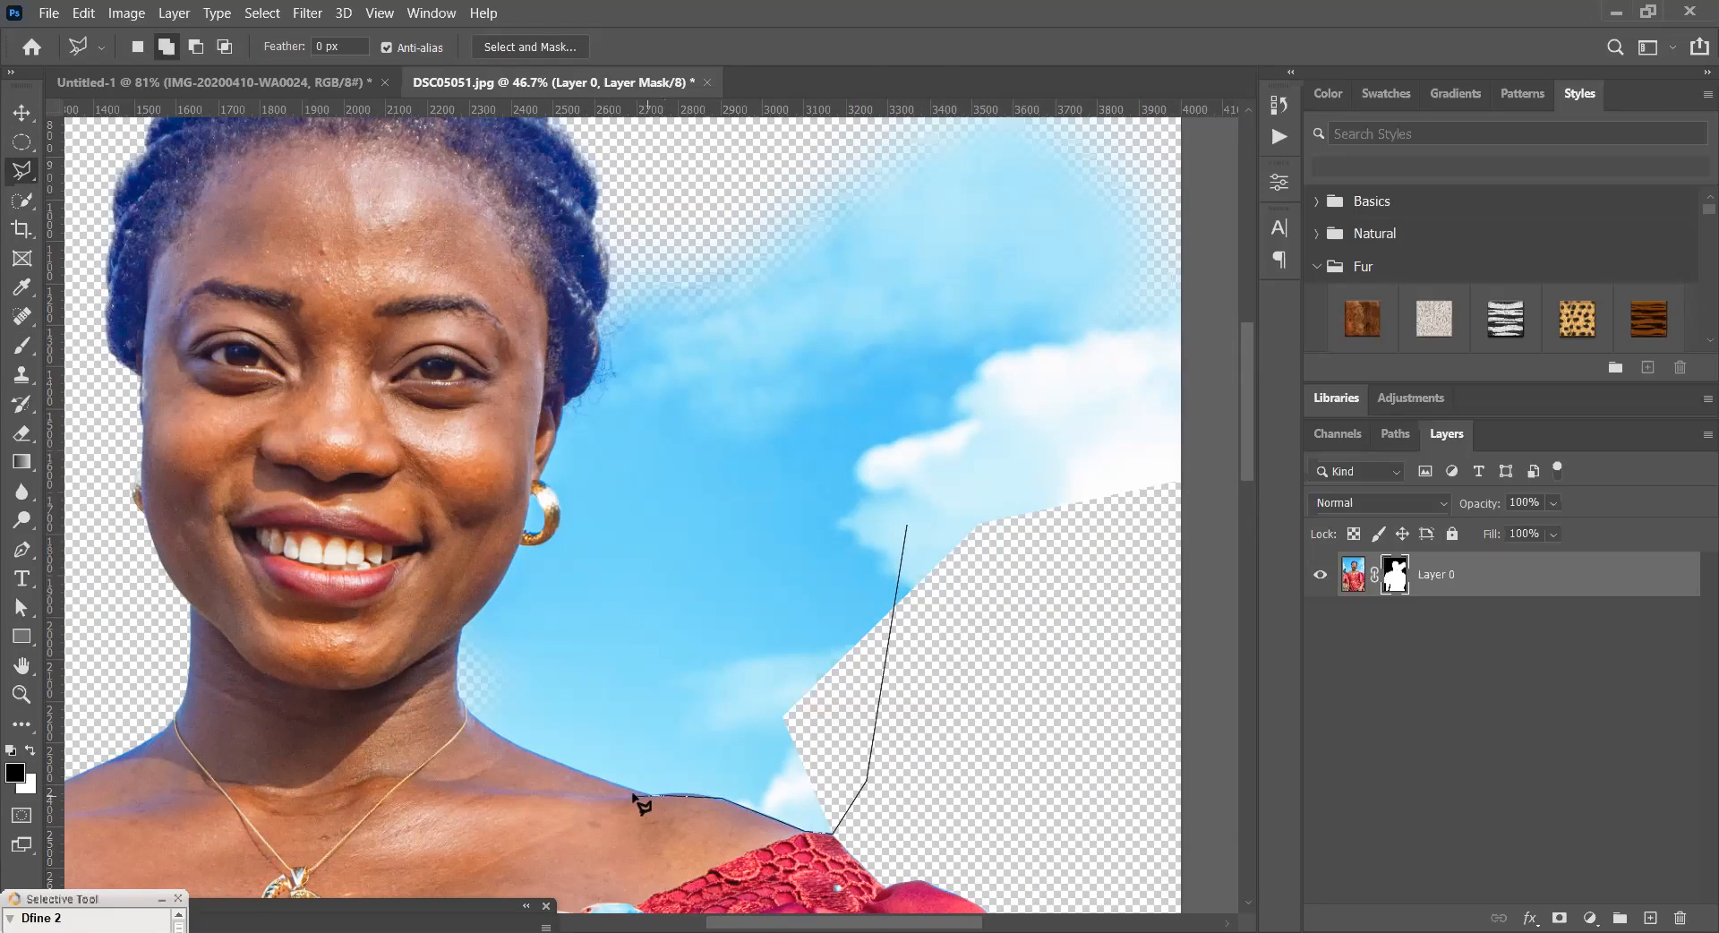
pyautogui.click(538, 754)
pyautogui.click(544, 688)
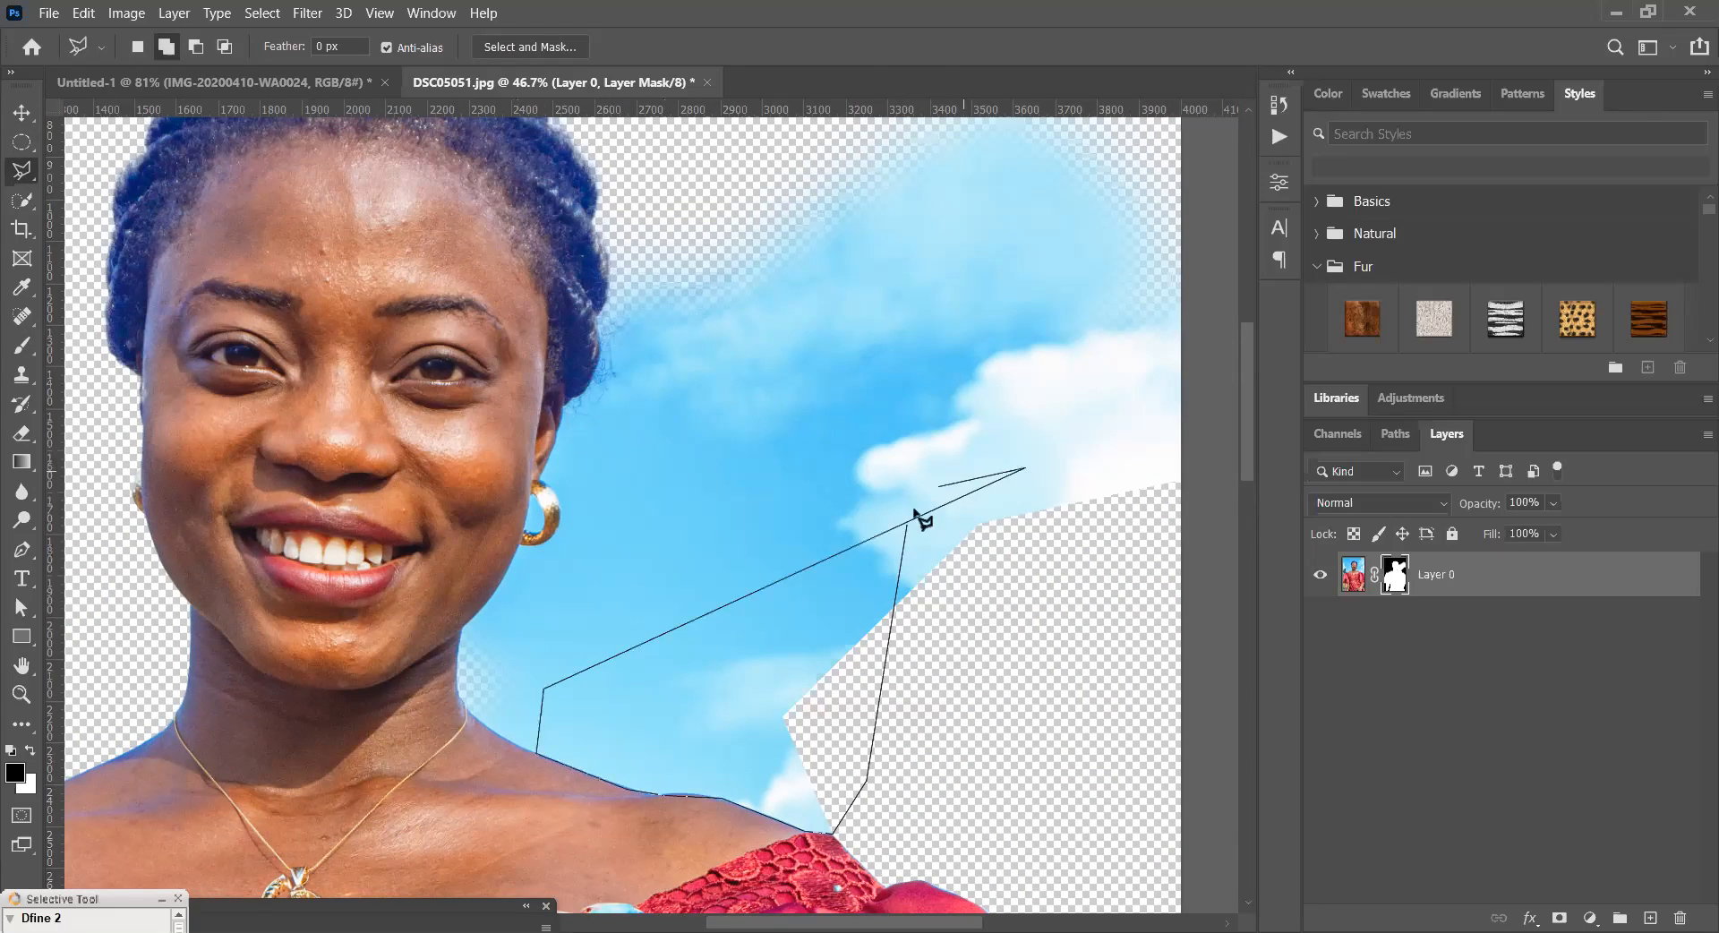
pyautogui.click(907, 528)
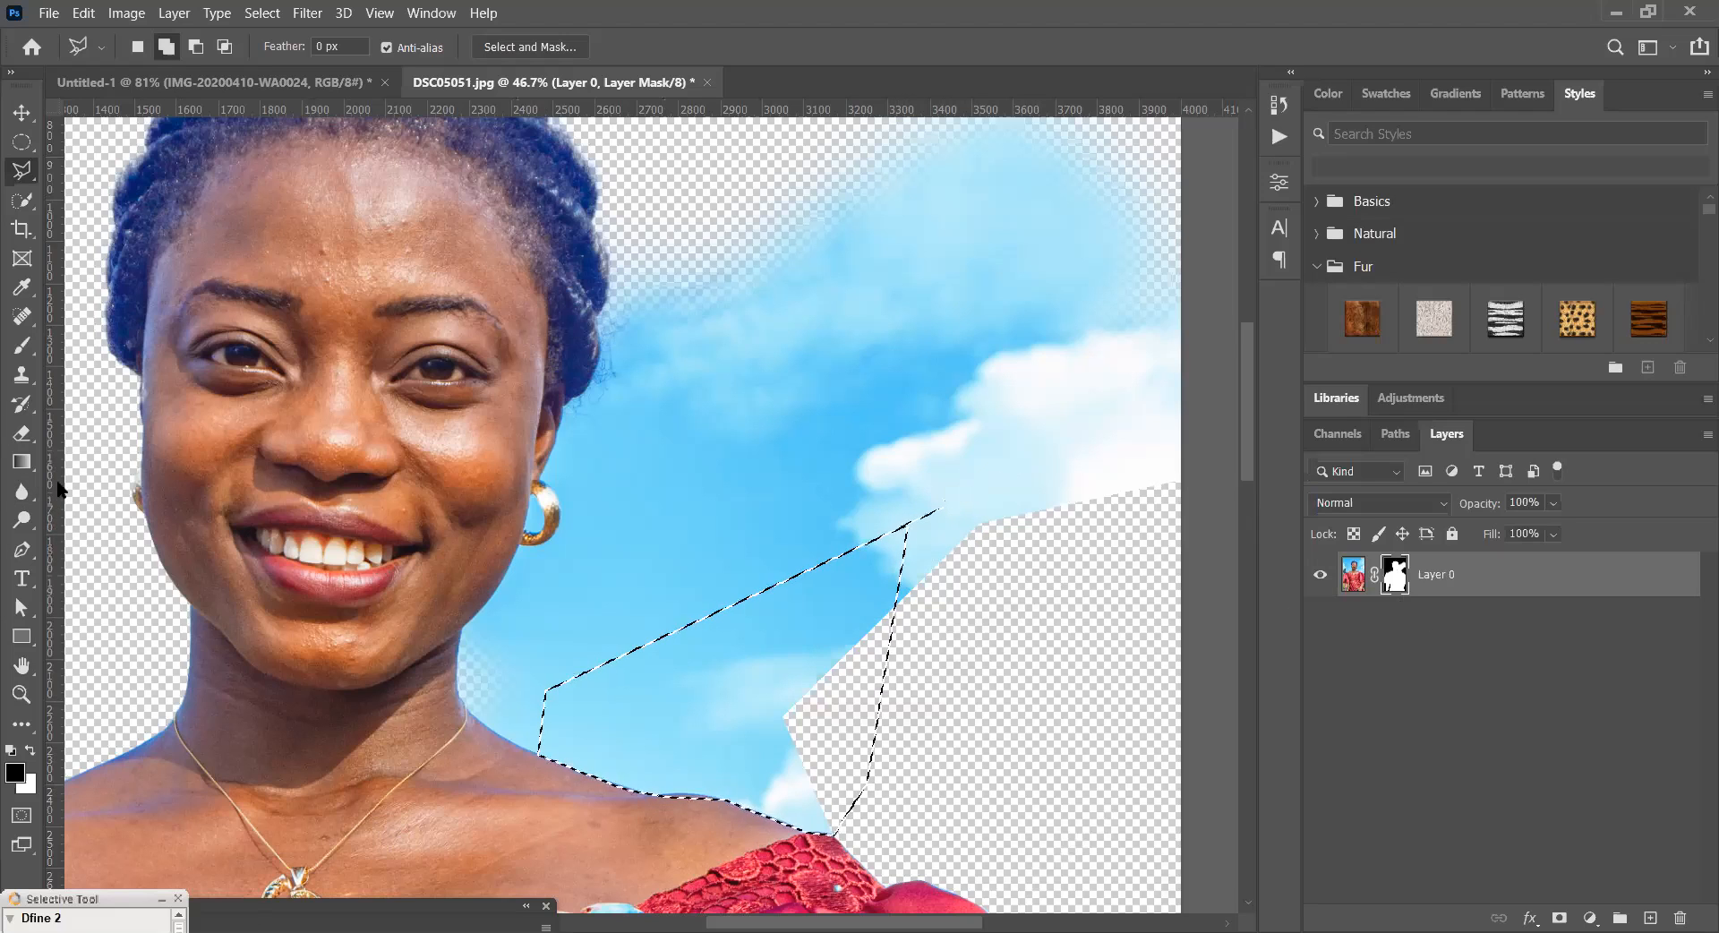
# - Paint black on the layer mask inside the lasso selection with the Brush Tool to hide the sky above the shoulder
pyautogui.press('b')
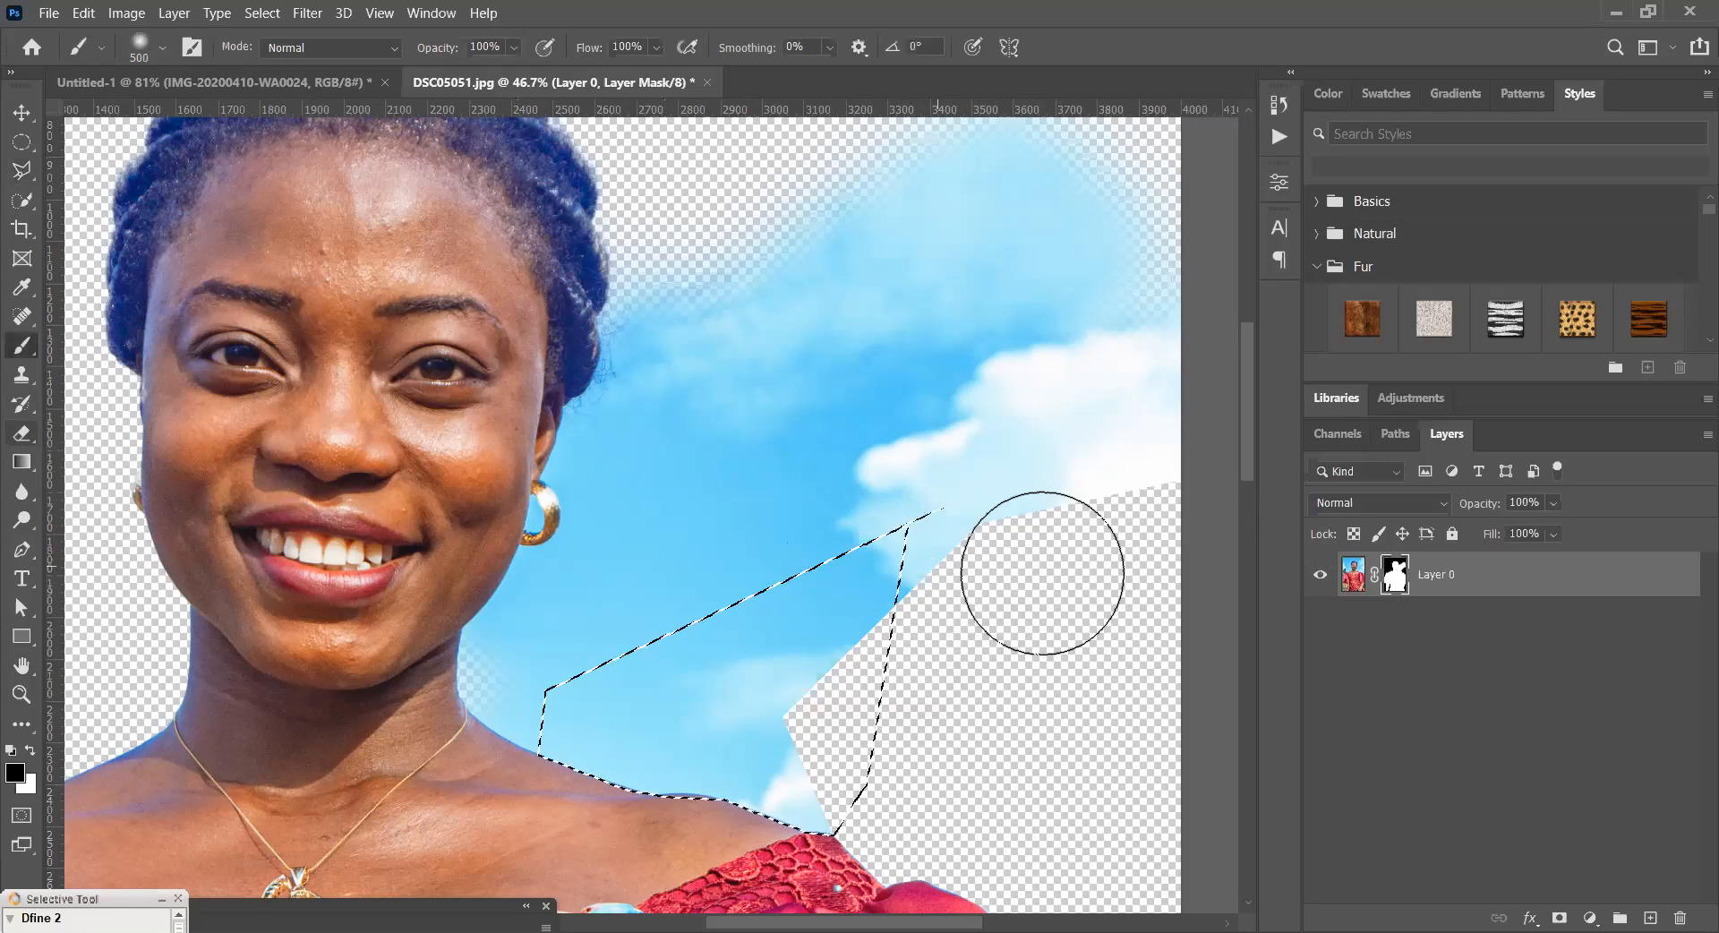
pyautogui.moveTo(787, 499)
pyautogui.mouseDown()
pyautogui.moveTo(763, 627)
pyautogui.moveTo(856, 683)
pyautogui.moveTo(922, 814)
pyautogui.mouseUp()
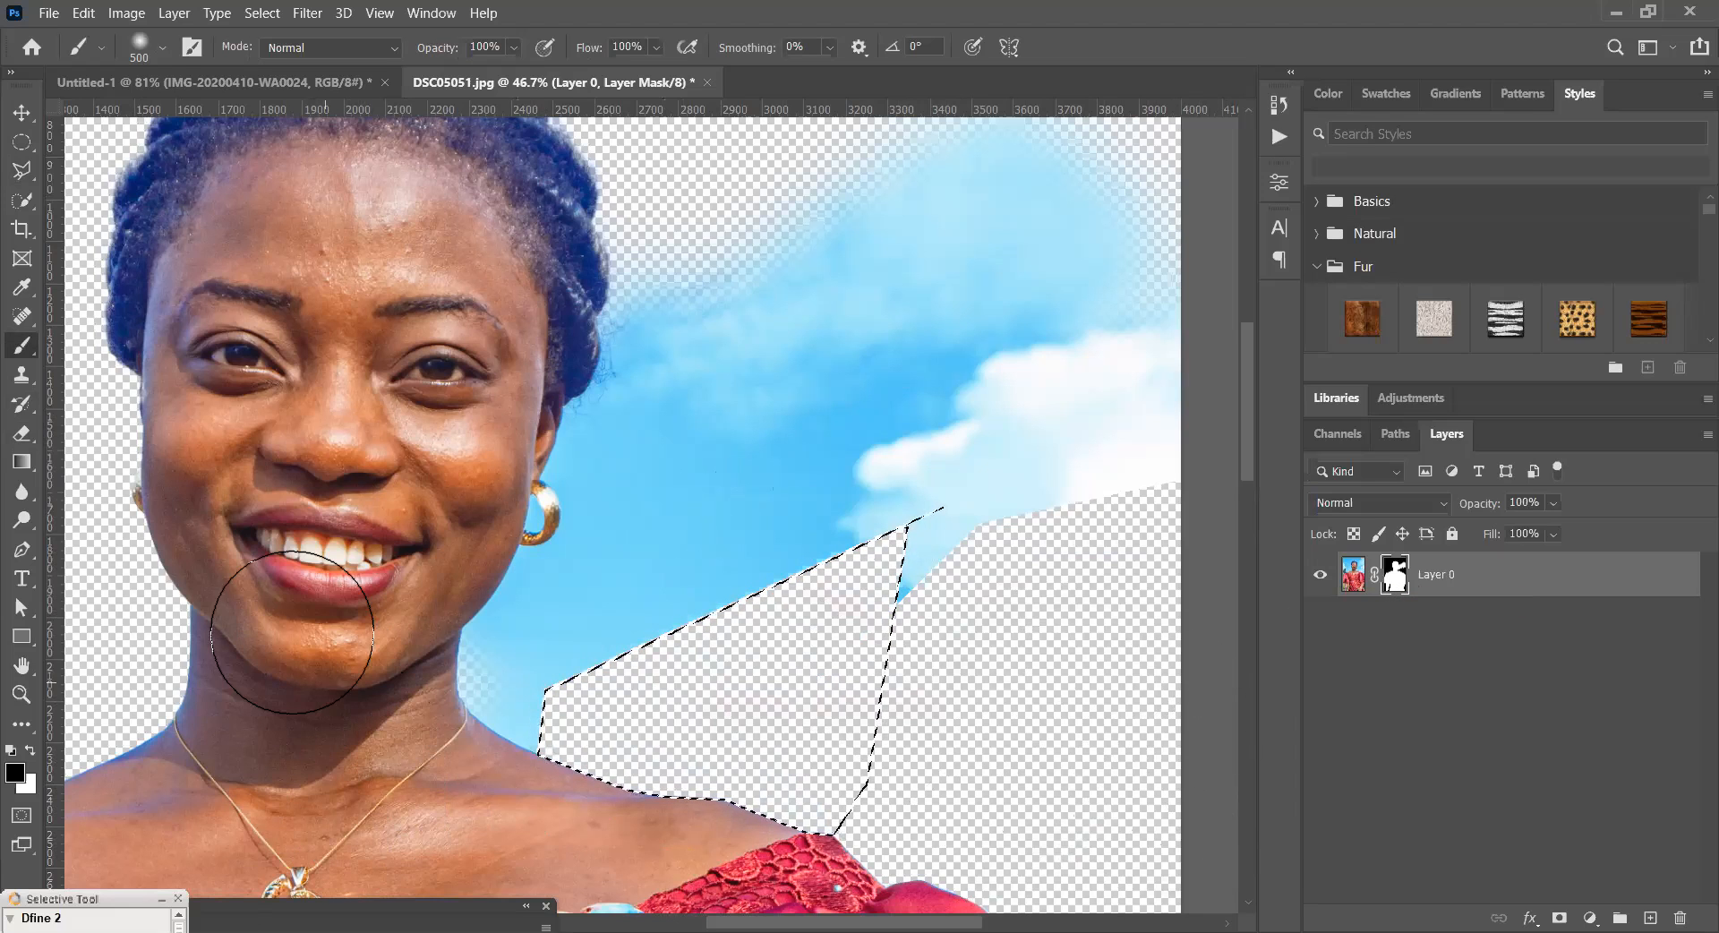
pyautogui.click(22, 112)
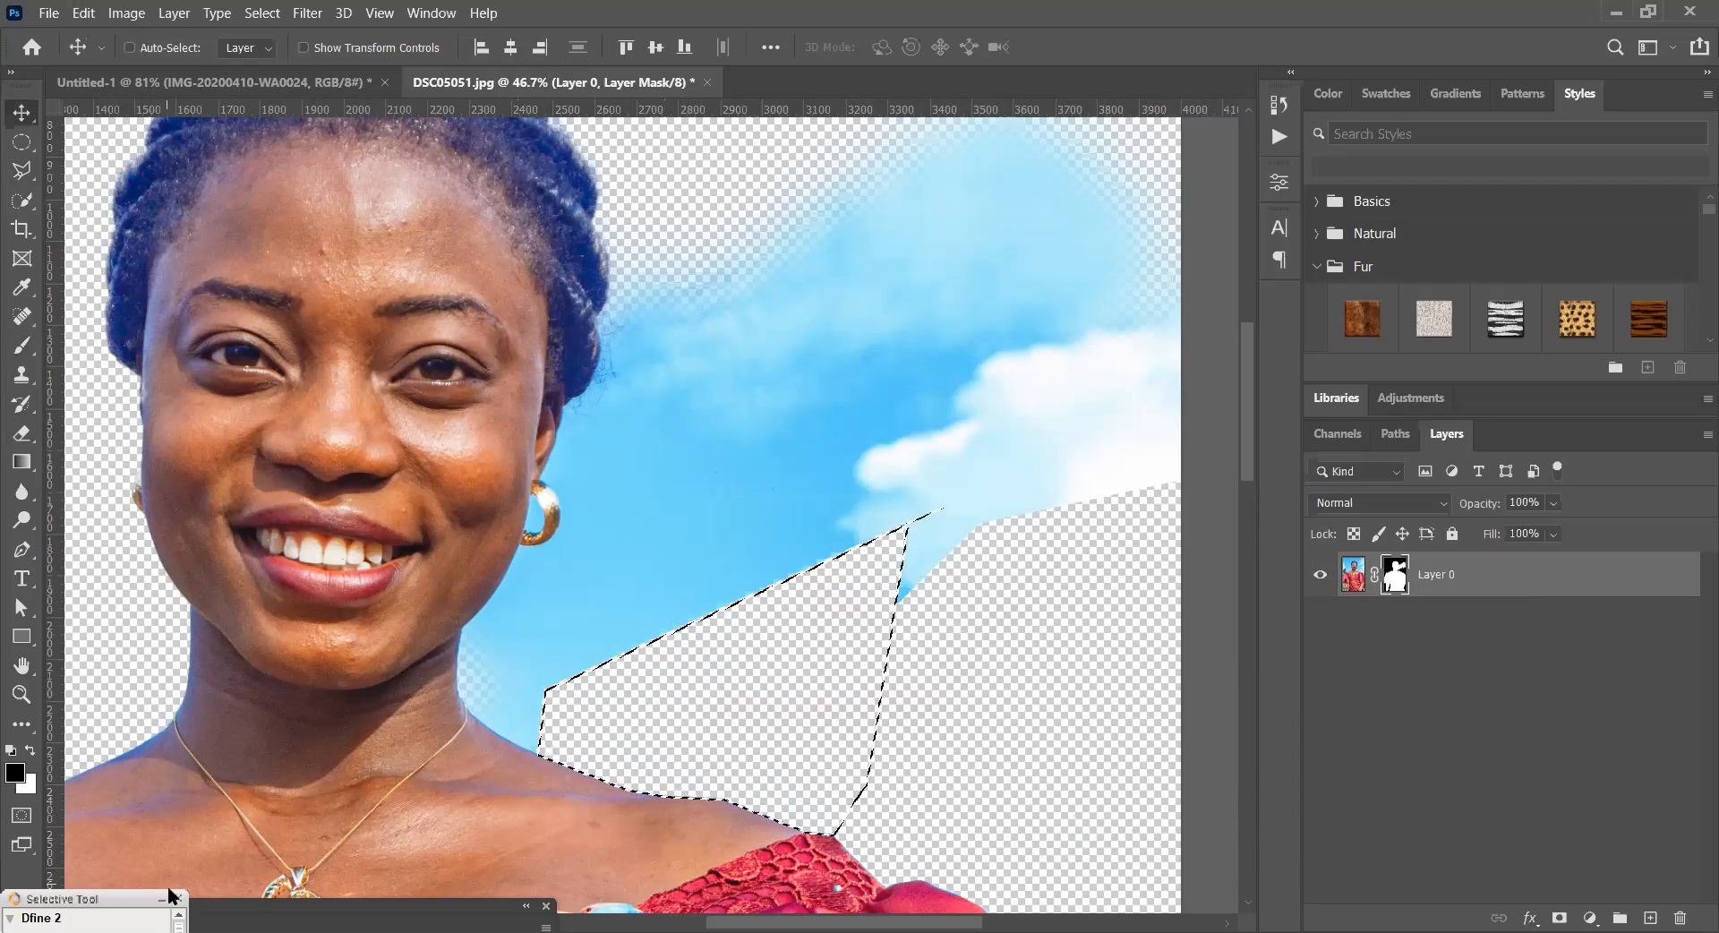
# - Start opening another file and go to the Benema folder
pyautogui.click(52, 16)
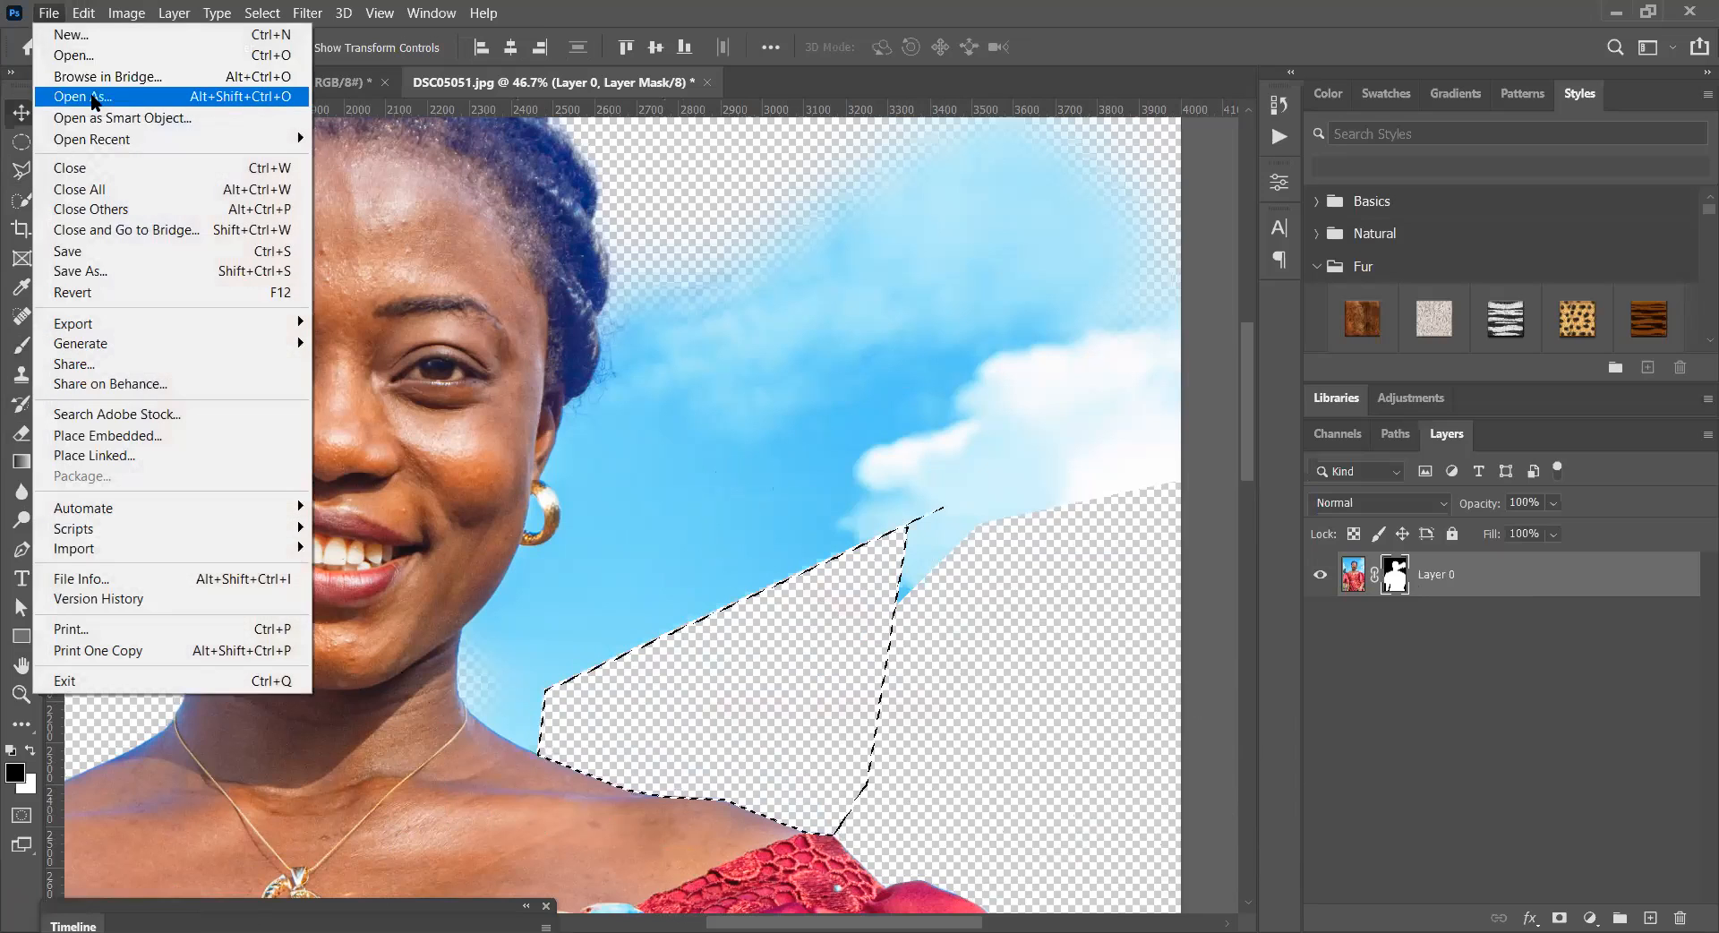
pyautogui.hotkey('ctrl', 'o')
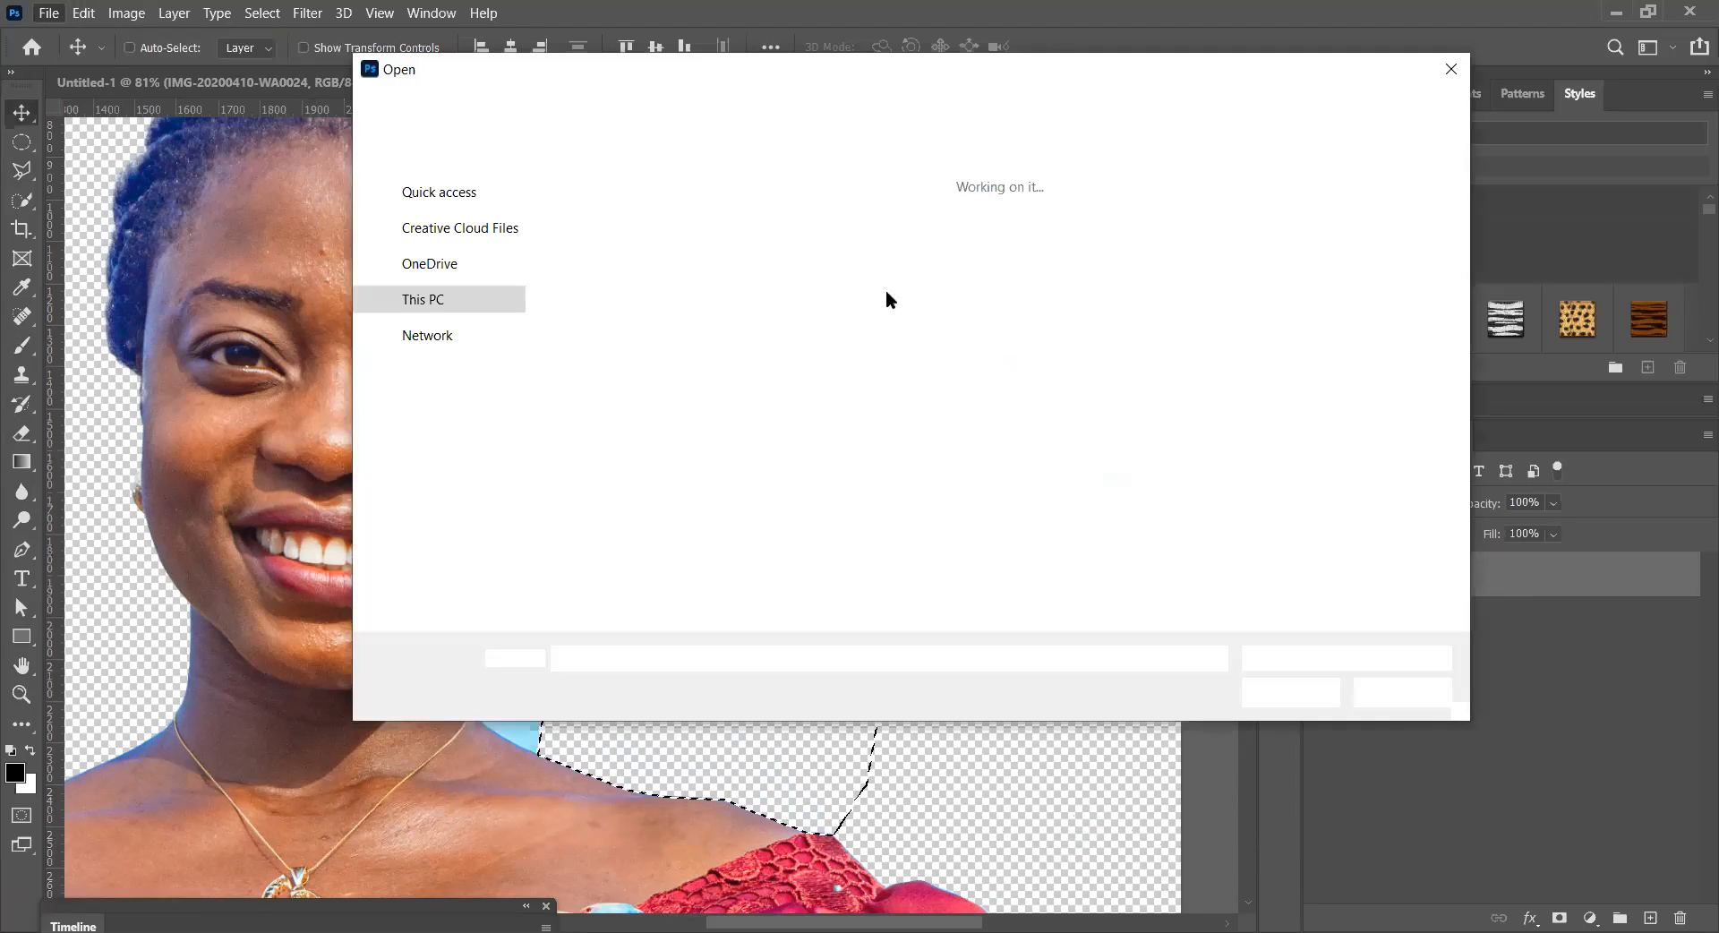
pyautogui.scroll(7, 512, 206)
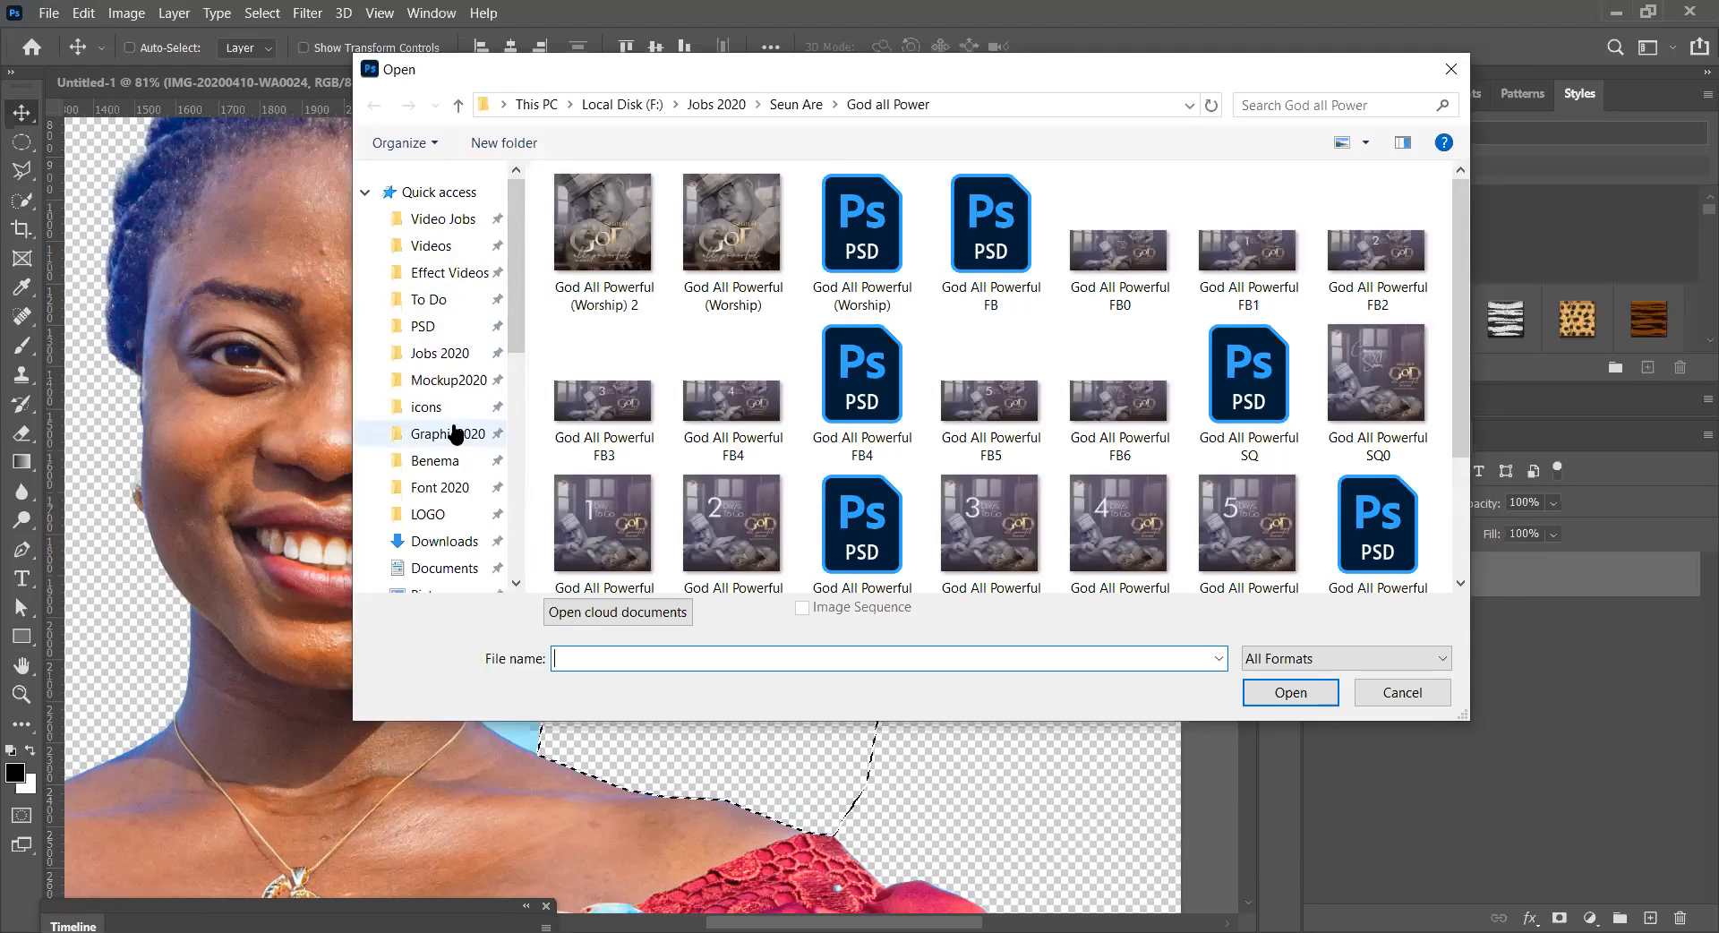
pyautogui.click(448, 462)
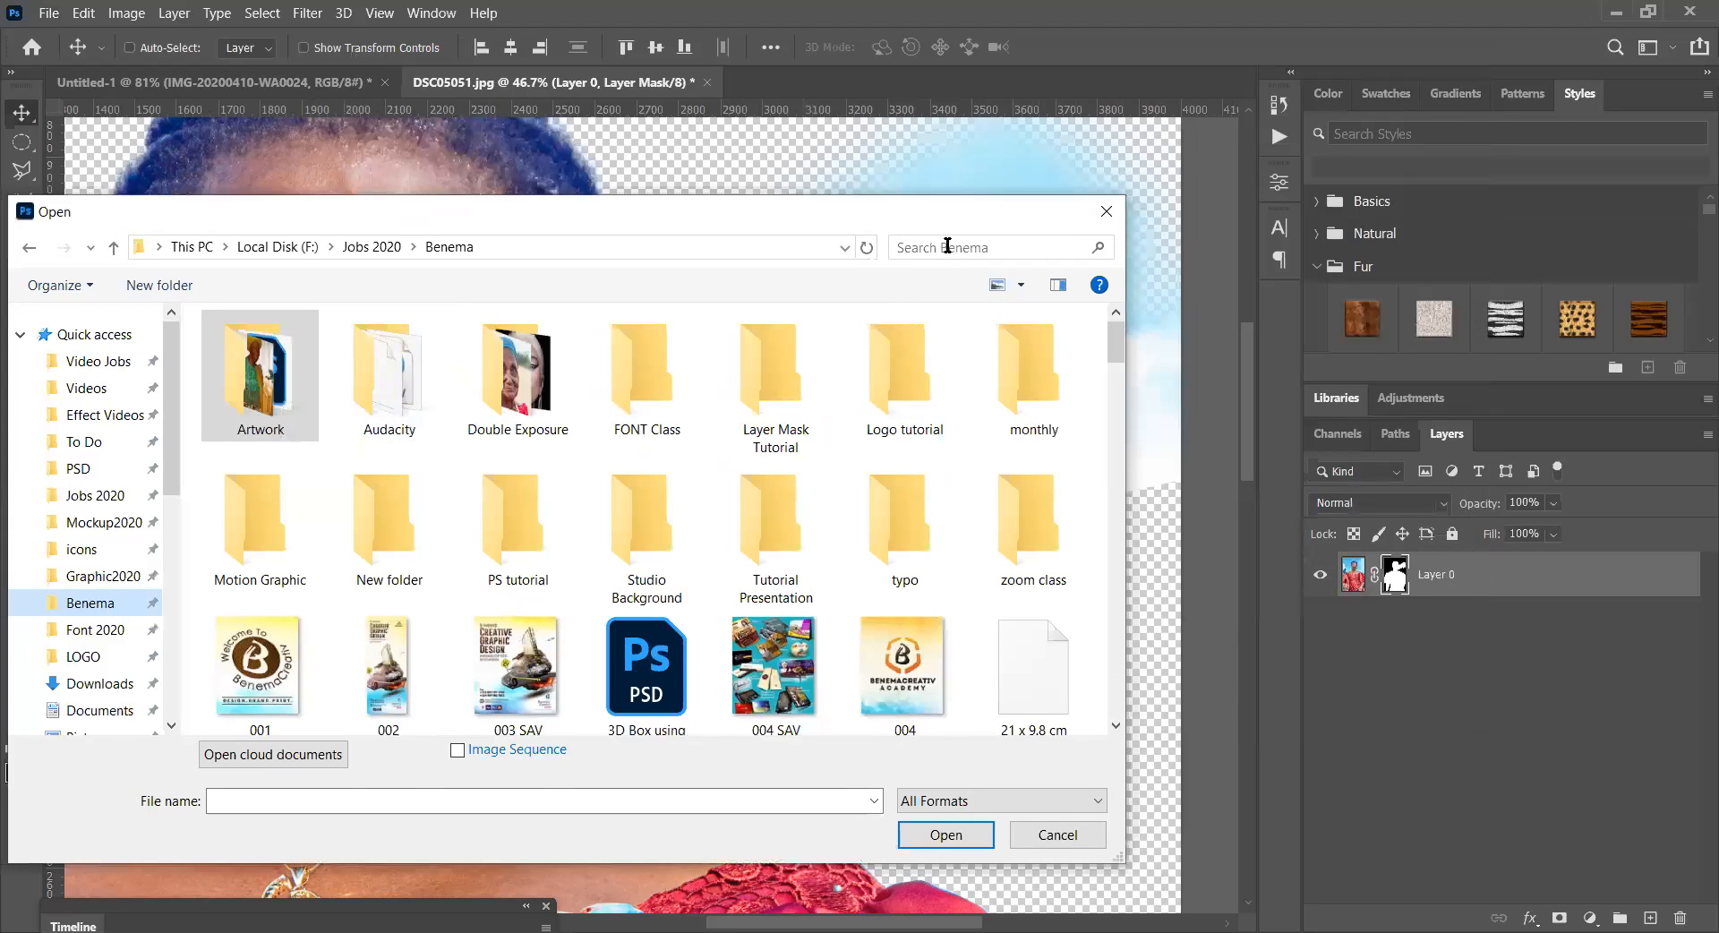
# - Look through the Benema folder, search it by name for the dance poster PSD, and open that file
pyautogui.click(985, 247)
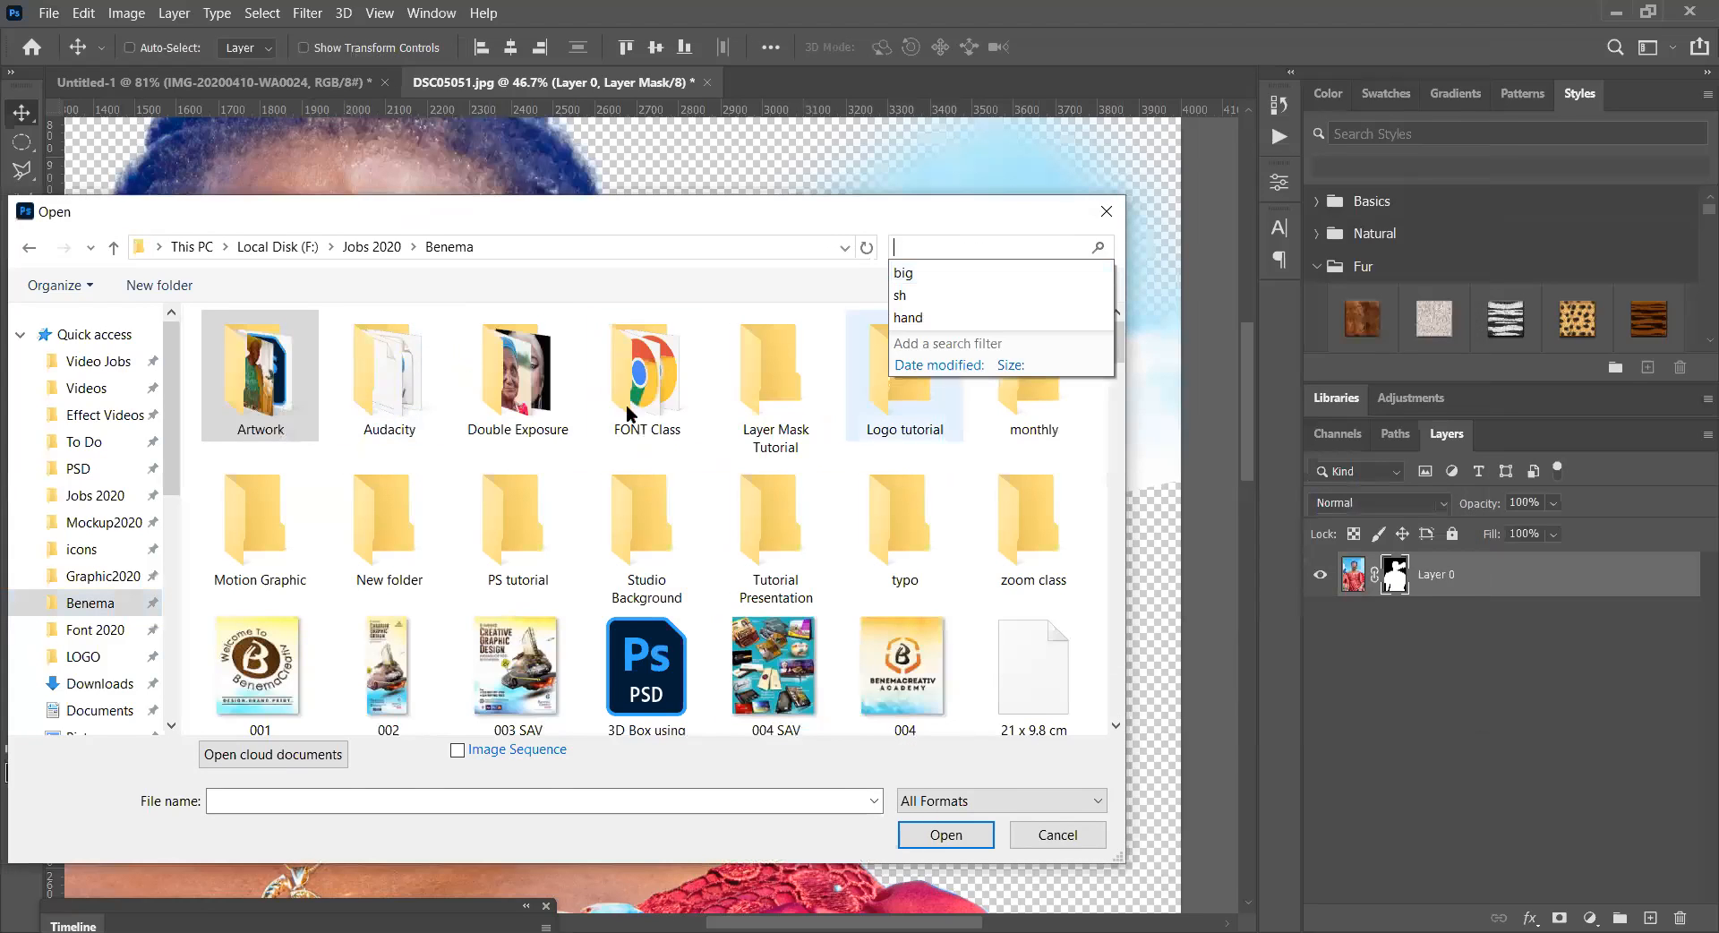
pyautogui.click(621, 385)
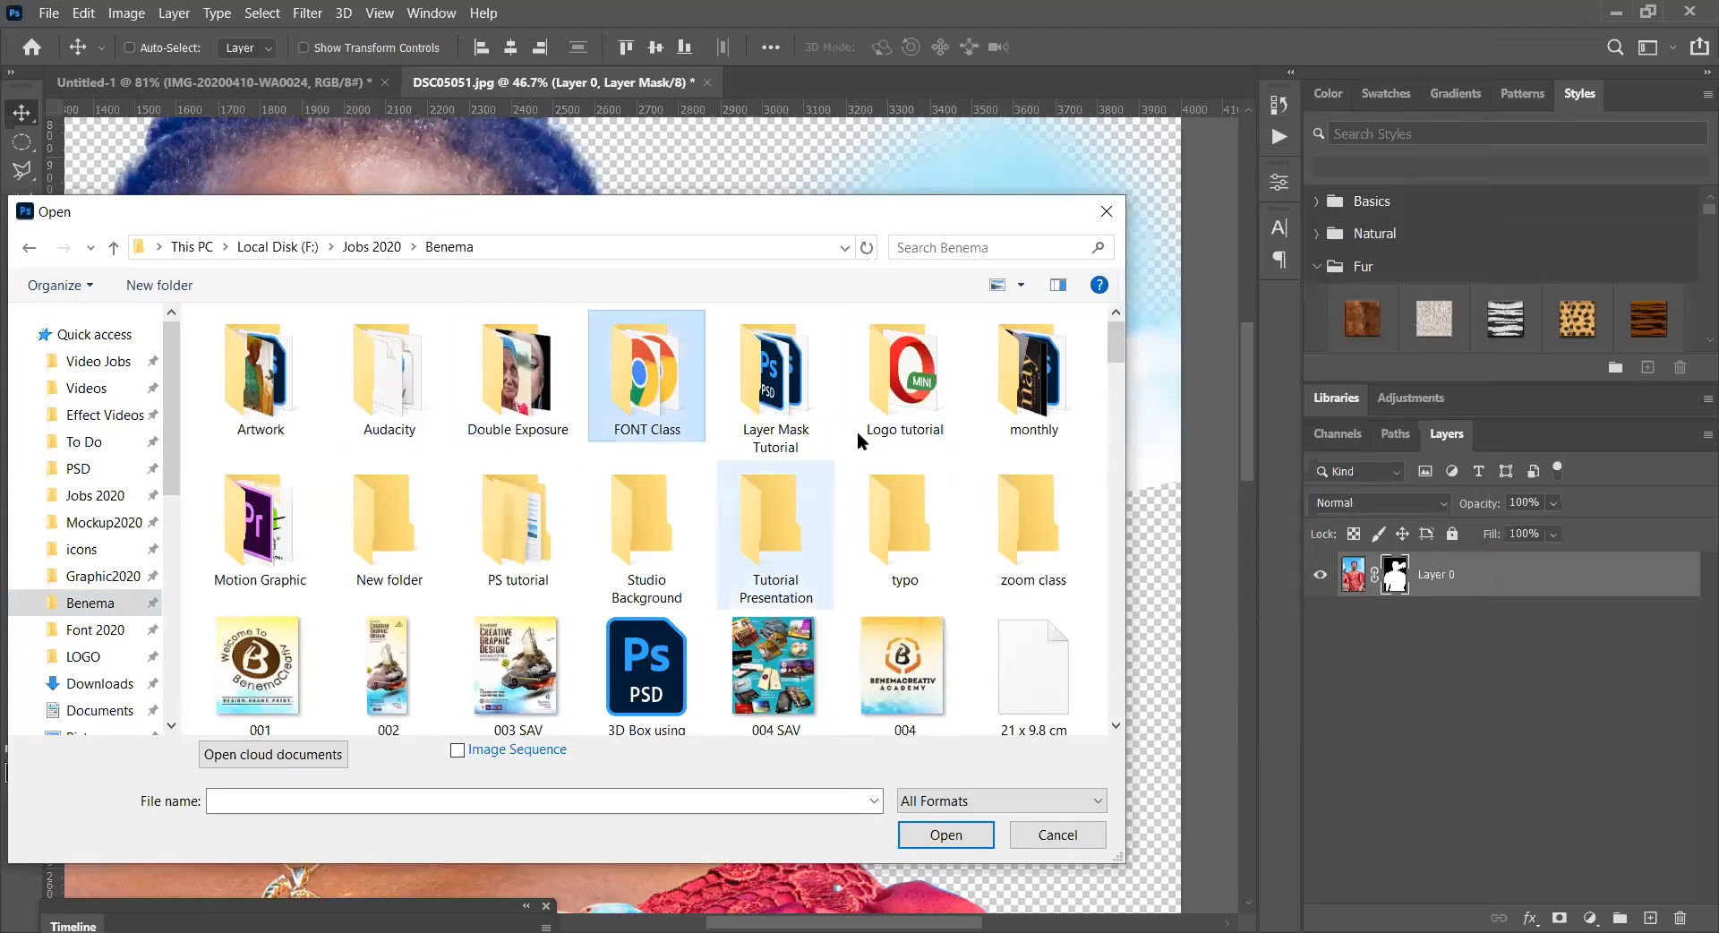
pyautogui.scroll(-2, 857, 432)
pyautogui.scroll(-7, 782, 495)
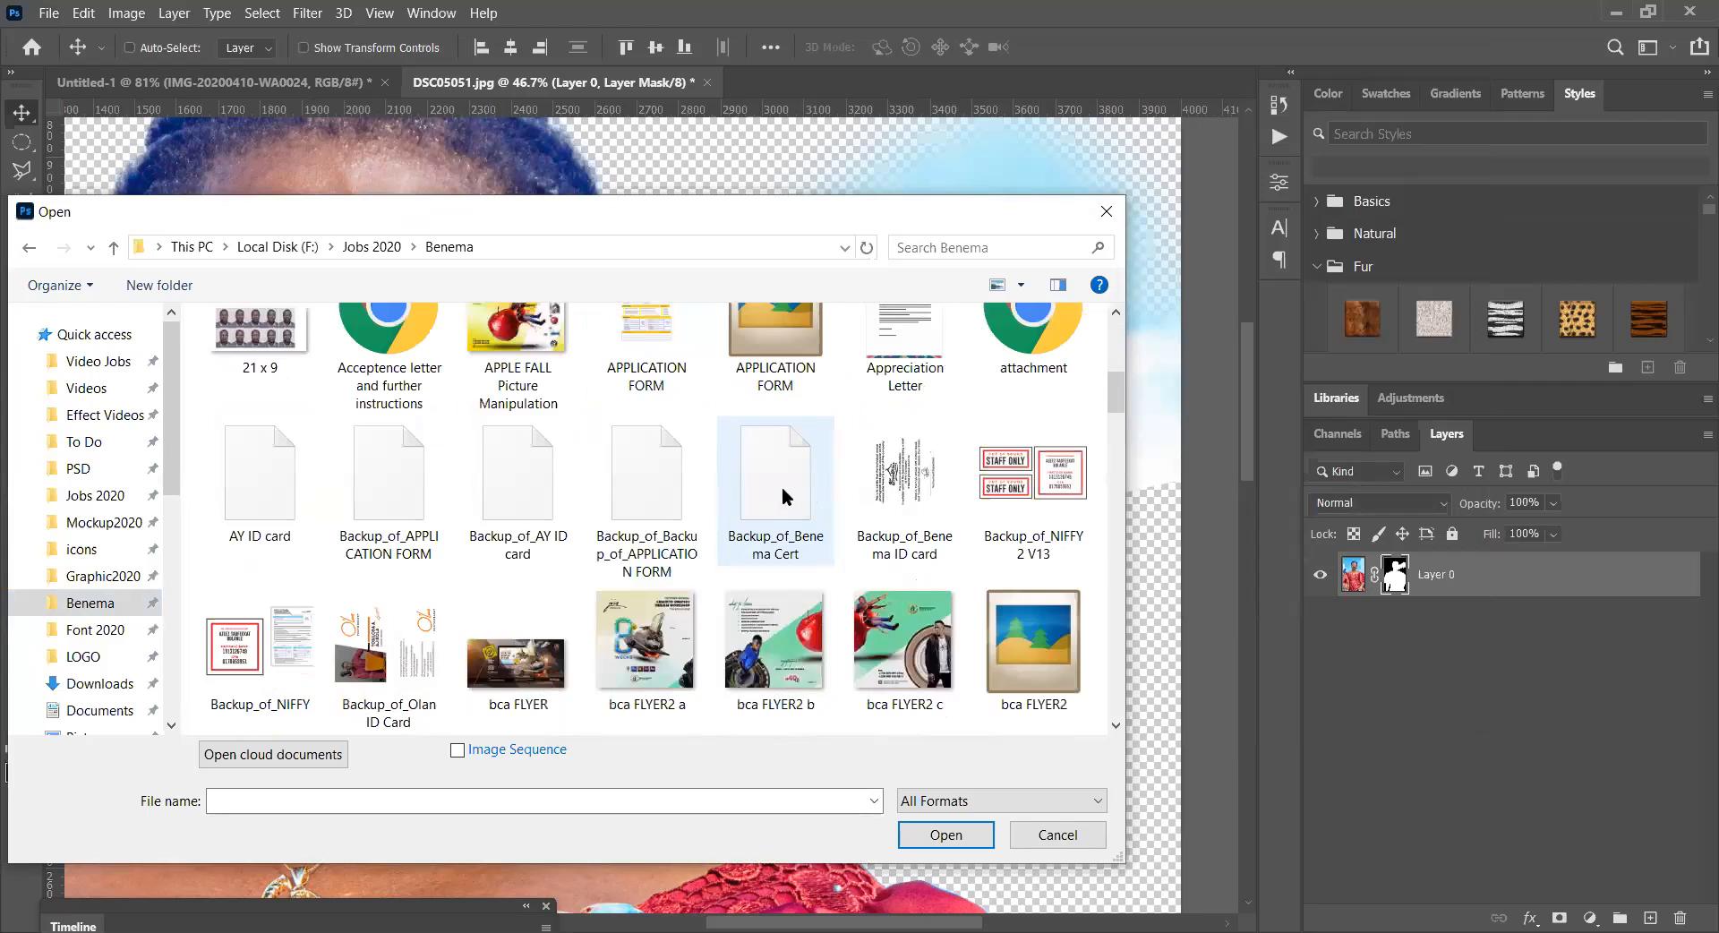
pyautogui.scroll(-6, 787, 487)
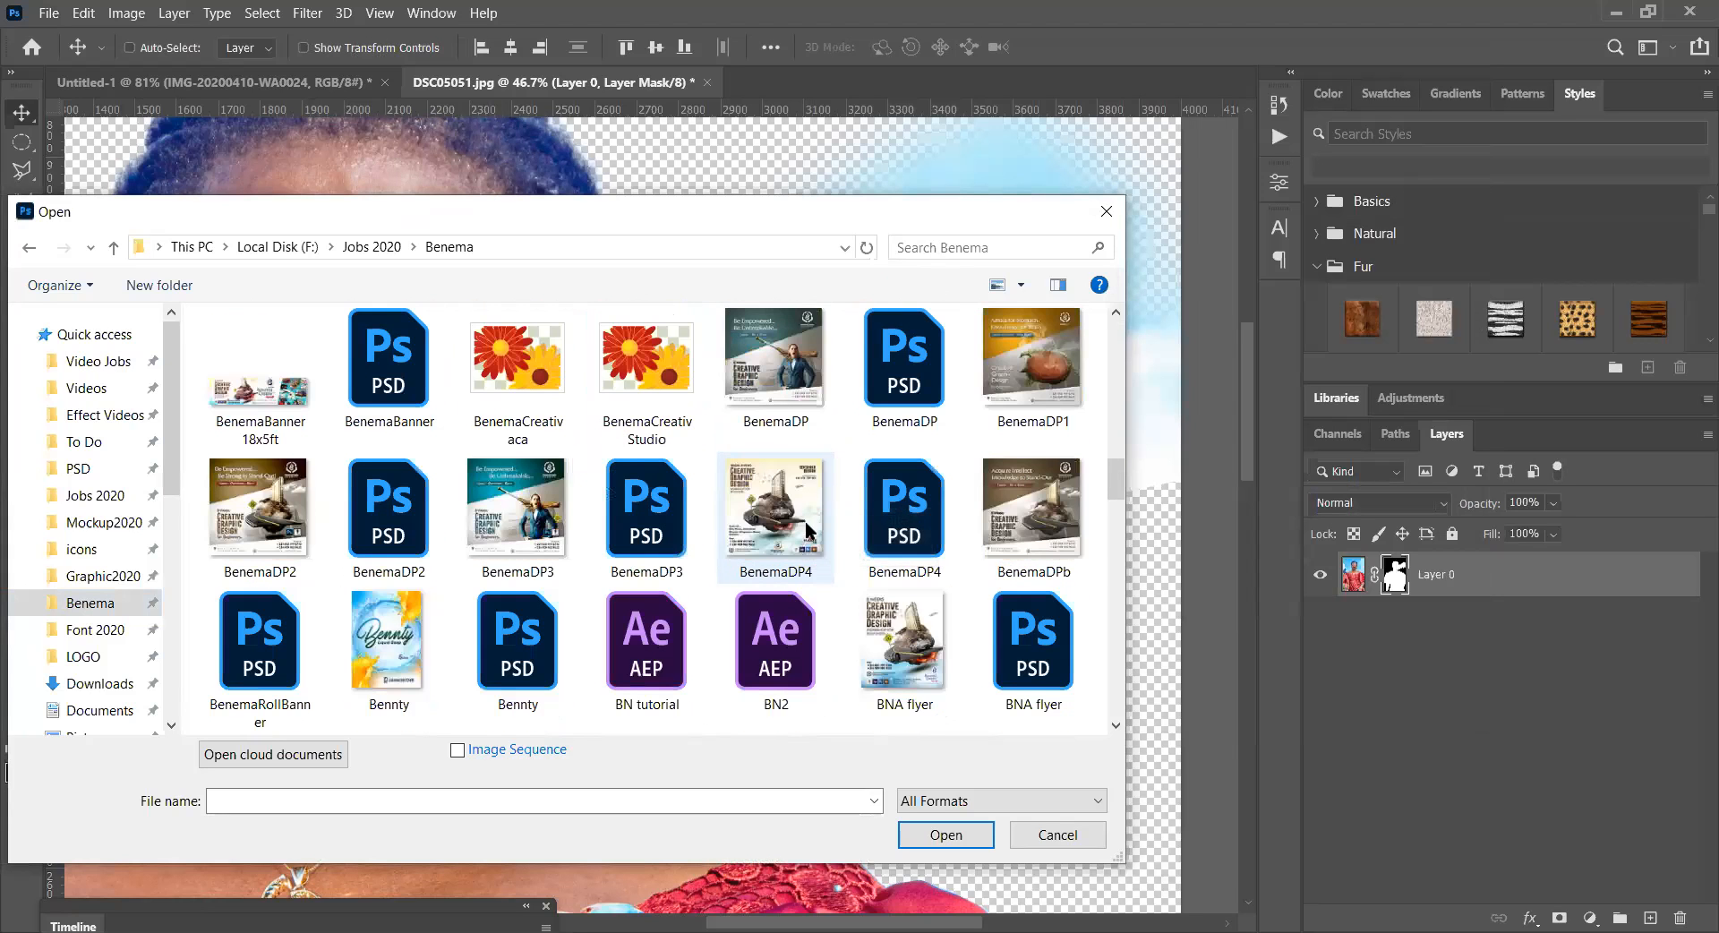
pyautogui.scroll(-8, 896, 555)
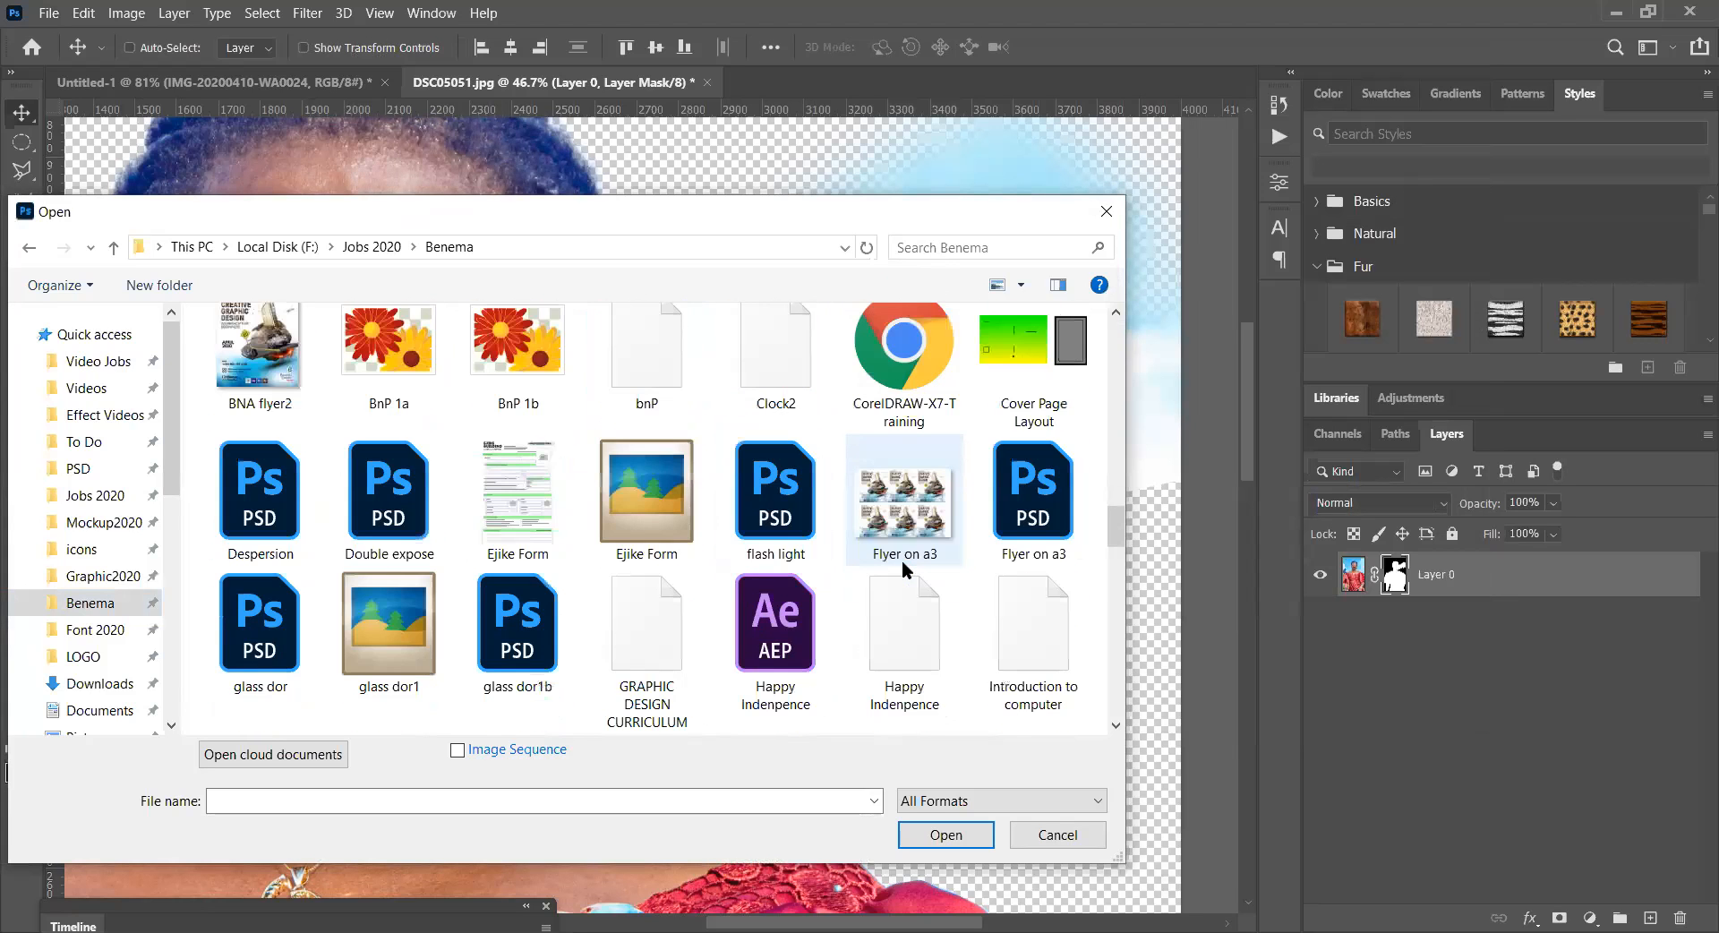
pyautogui.scroll(-3, 904, 566)
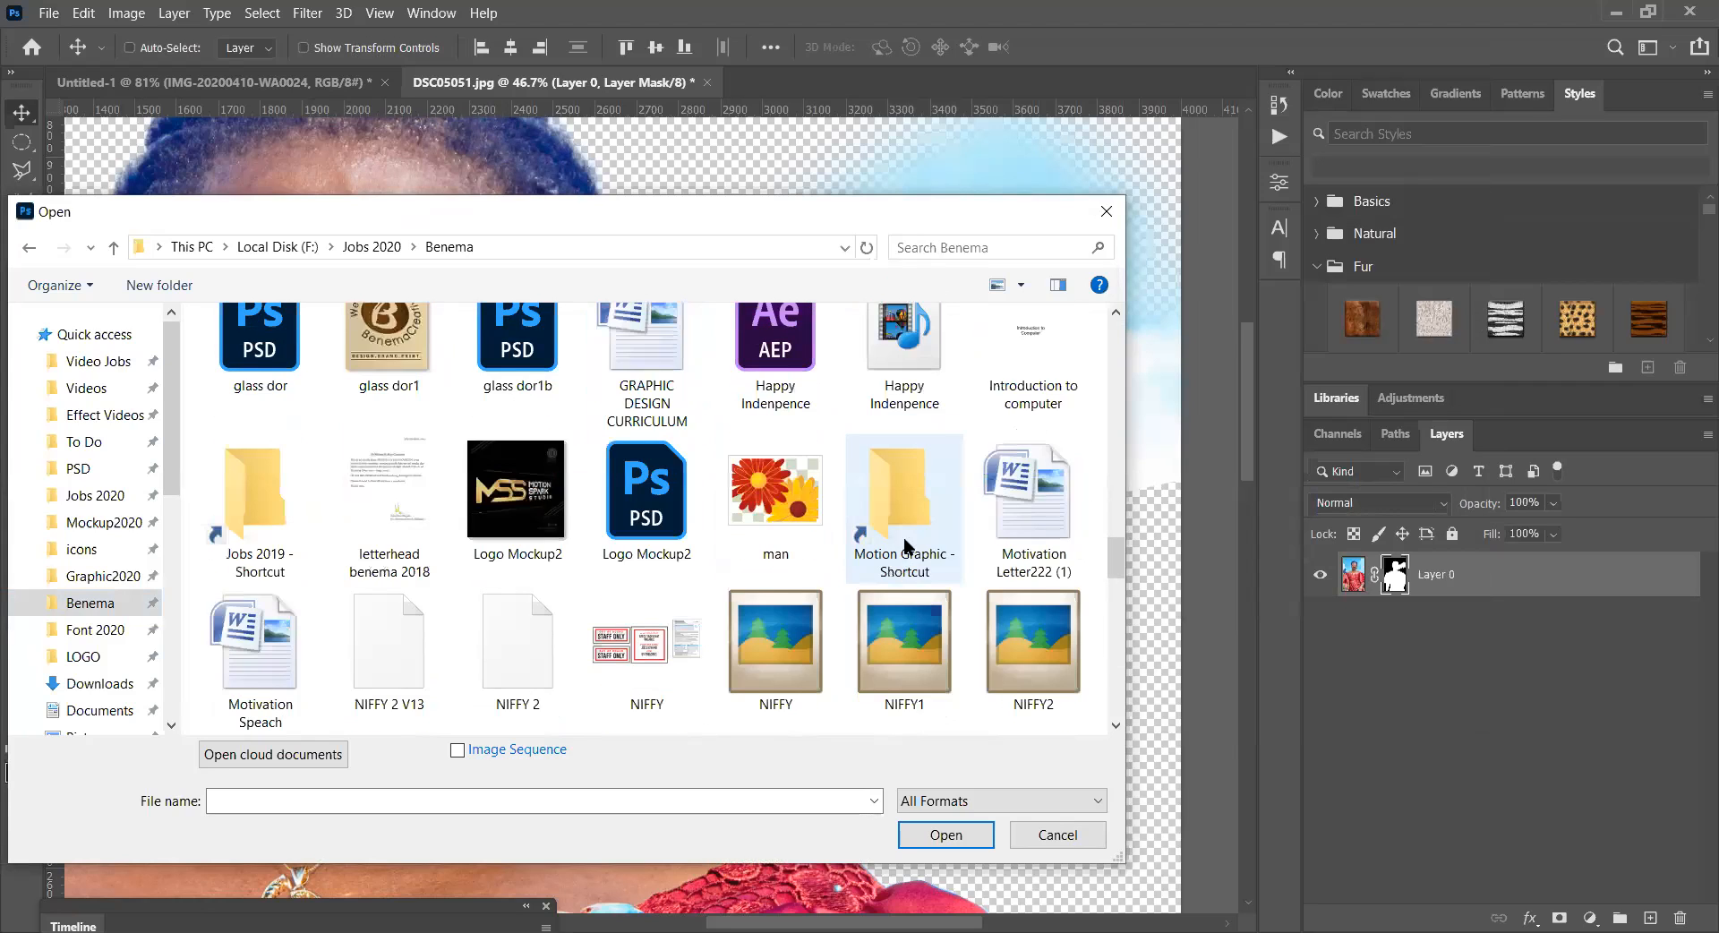
pyautogui.scroll(9, 907, 549)
pyautogui.click(962, 248)
pyautogui.write('tund')
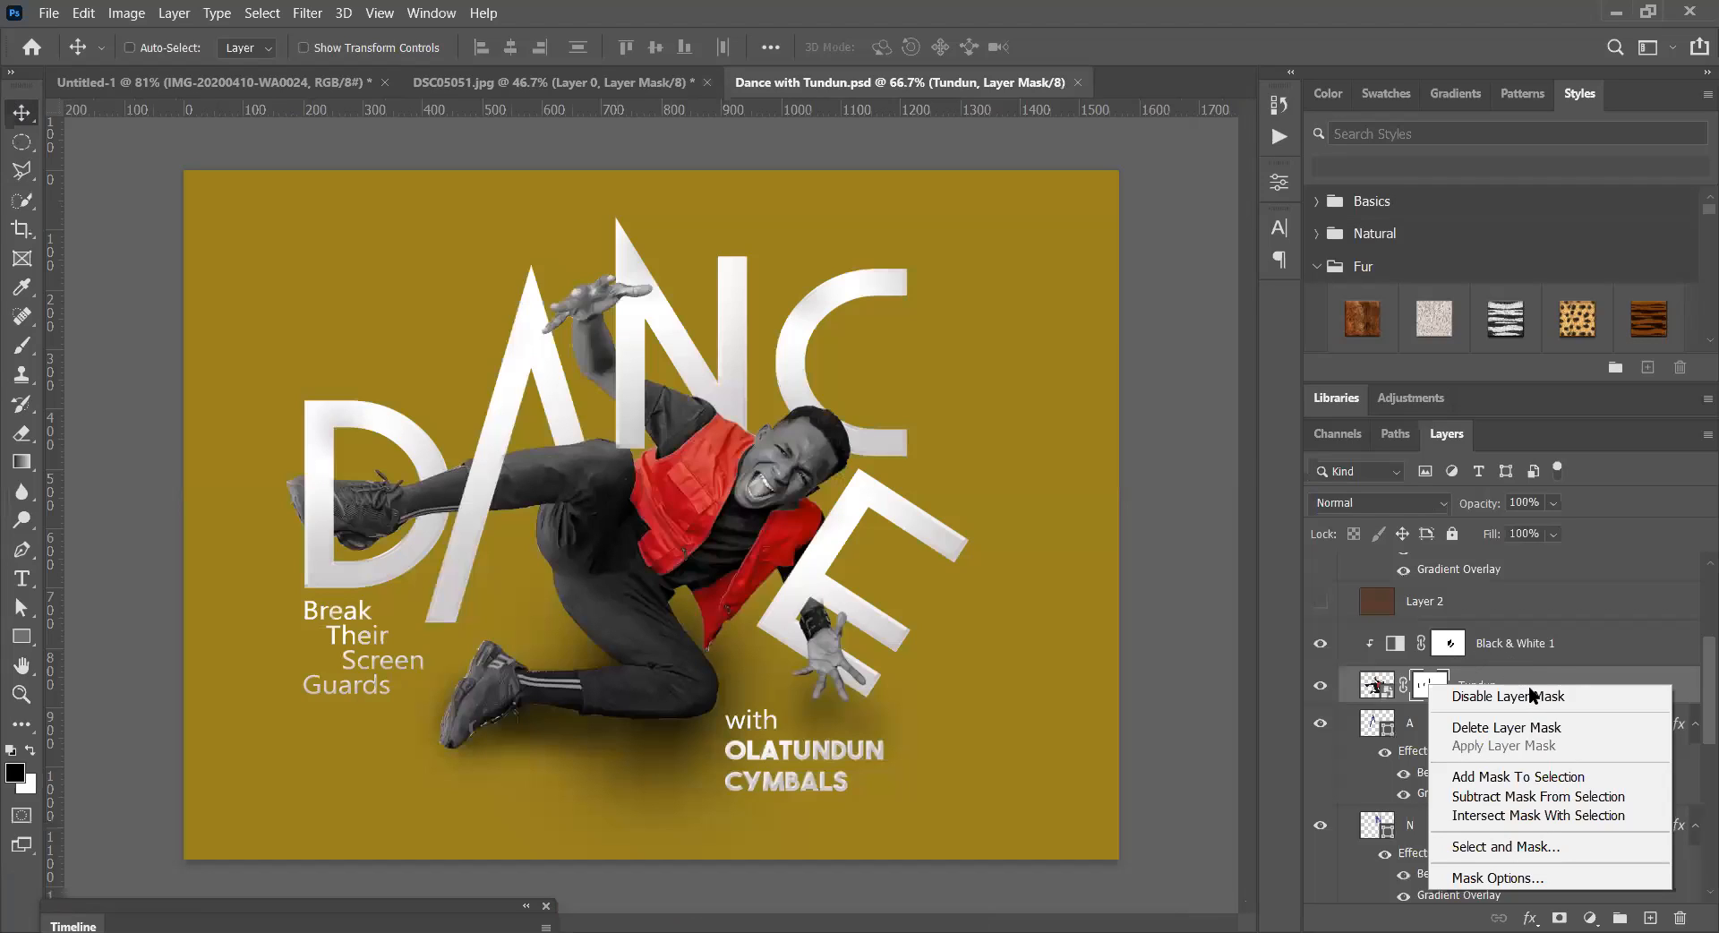
# - Disable the dancer layer's mask to show the whole figure in front of the letters, and enable it again
pyautogui.click(1431, 687)
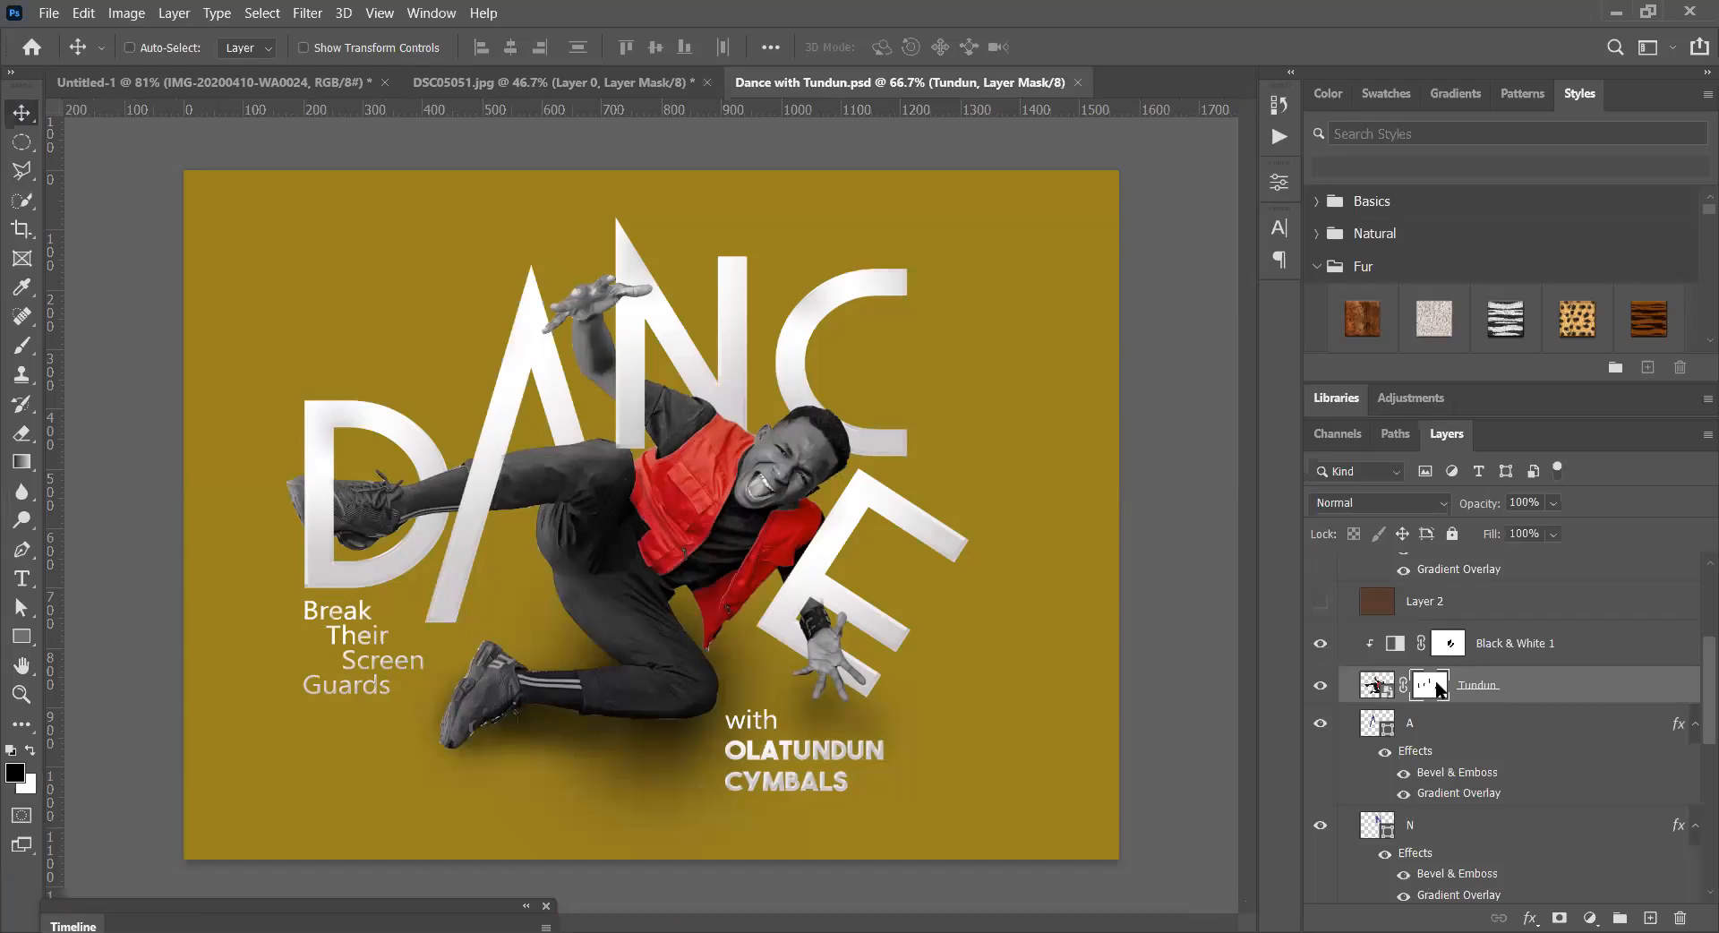
pyautogui.rightClick(1438, 687)
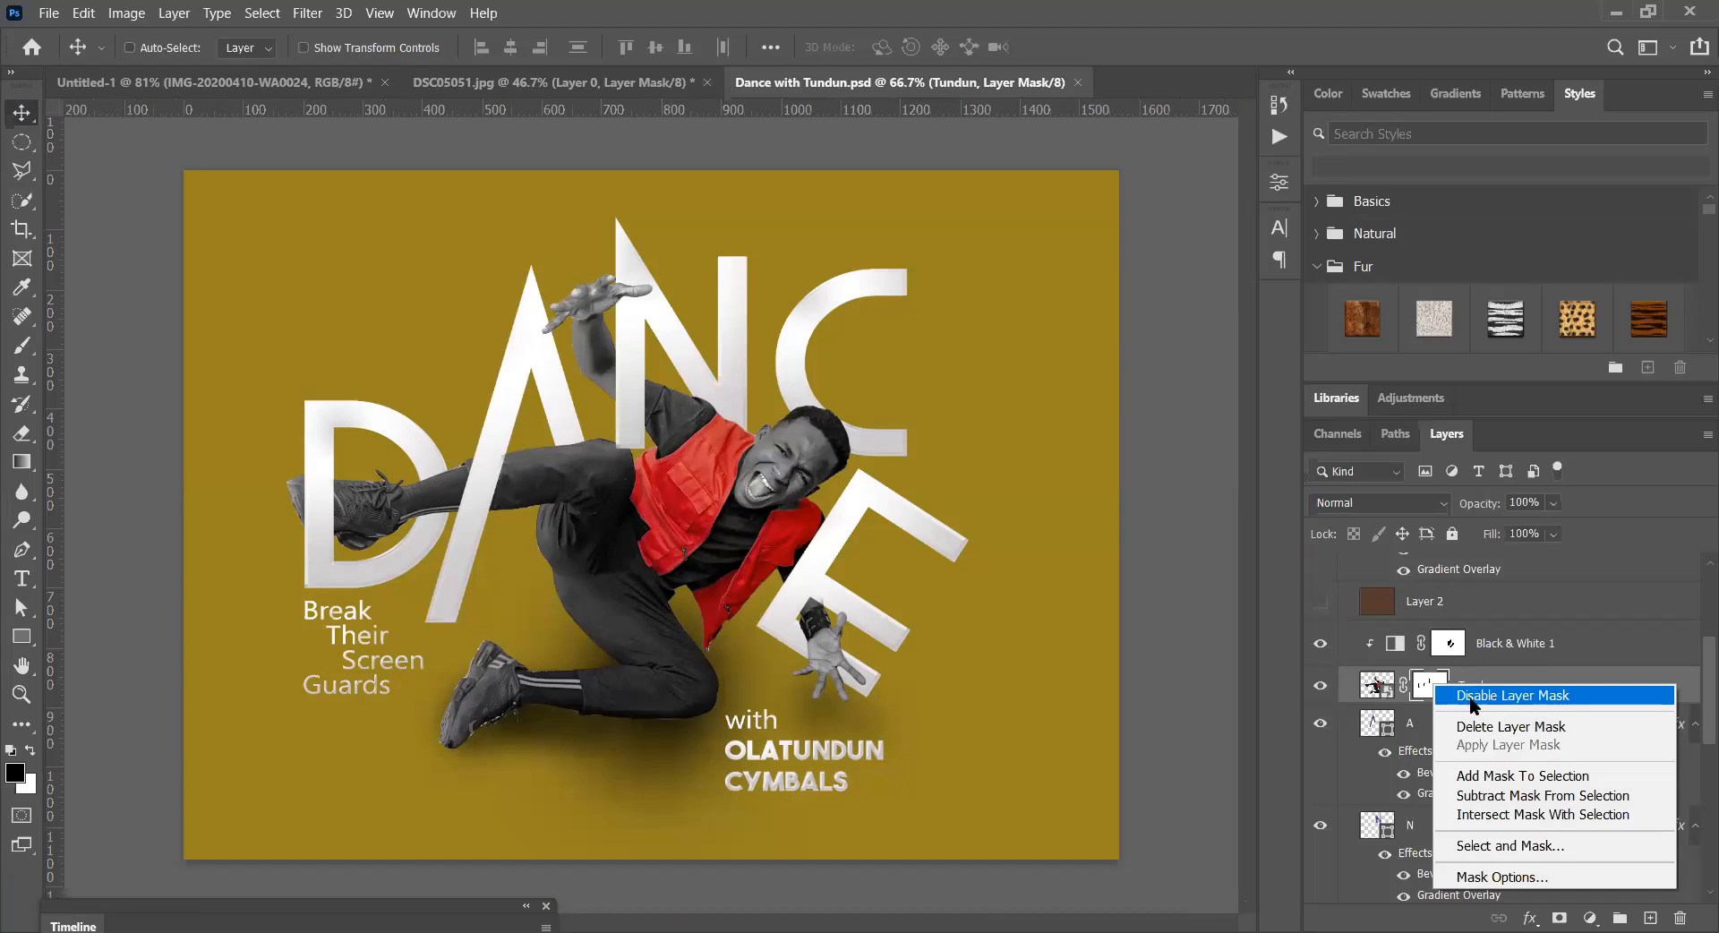
pyautogui.click(1543, 698)
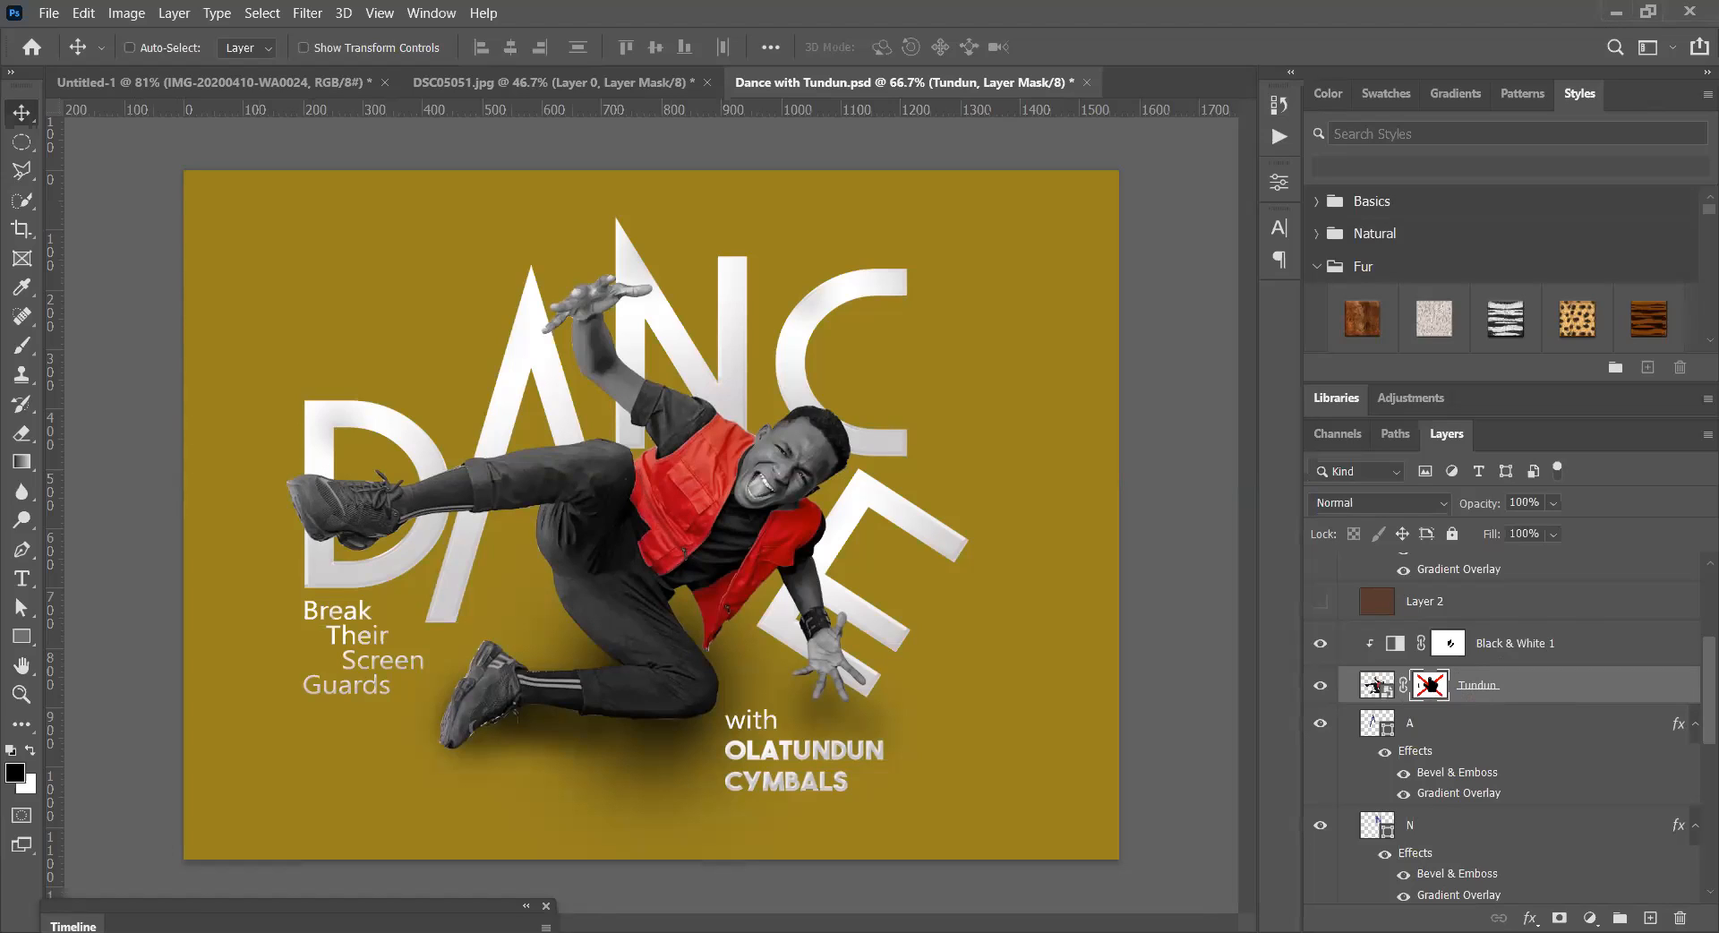
pyautogui.keyDown('shift'); pyautogui.click(1430, 690); pyautogui.keyUp('shift')
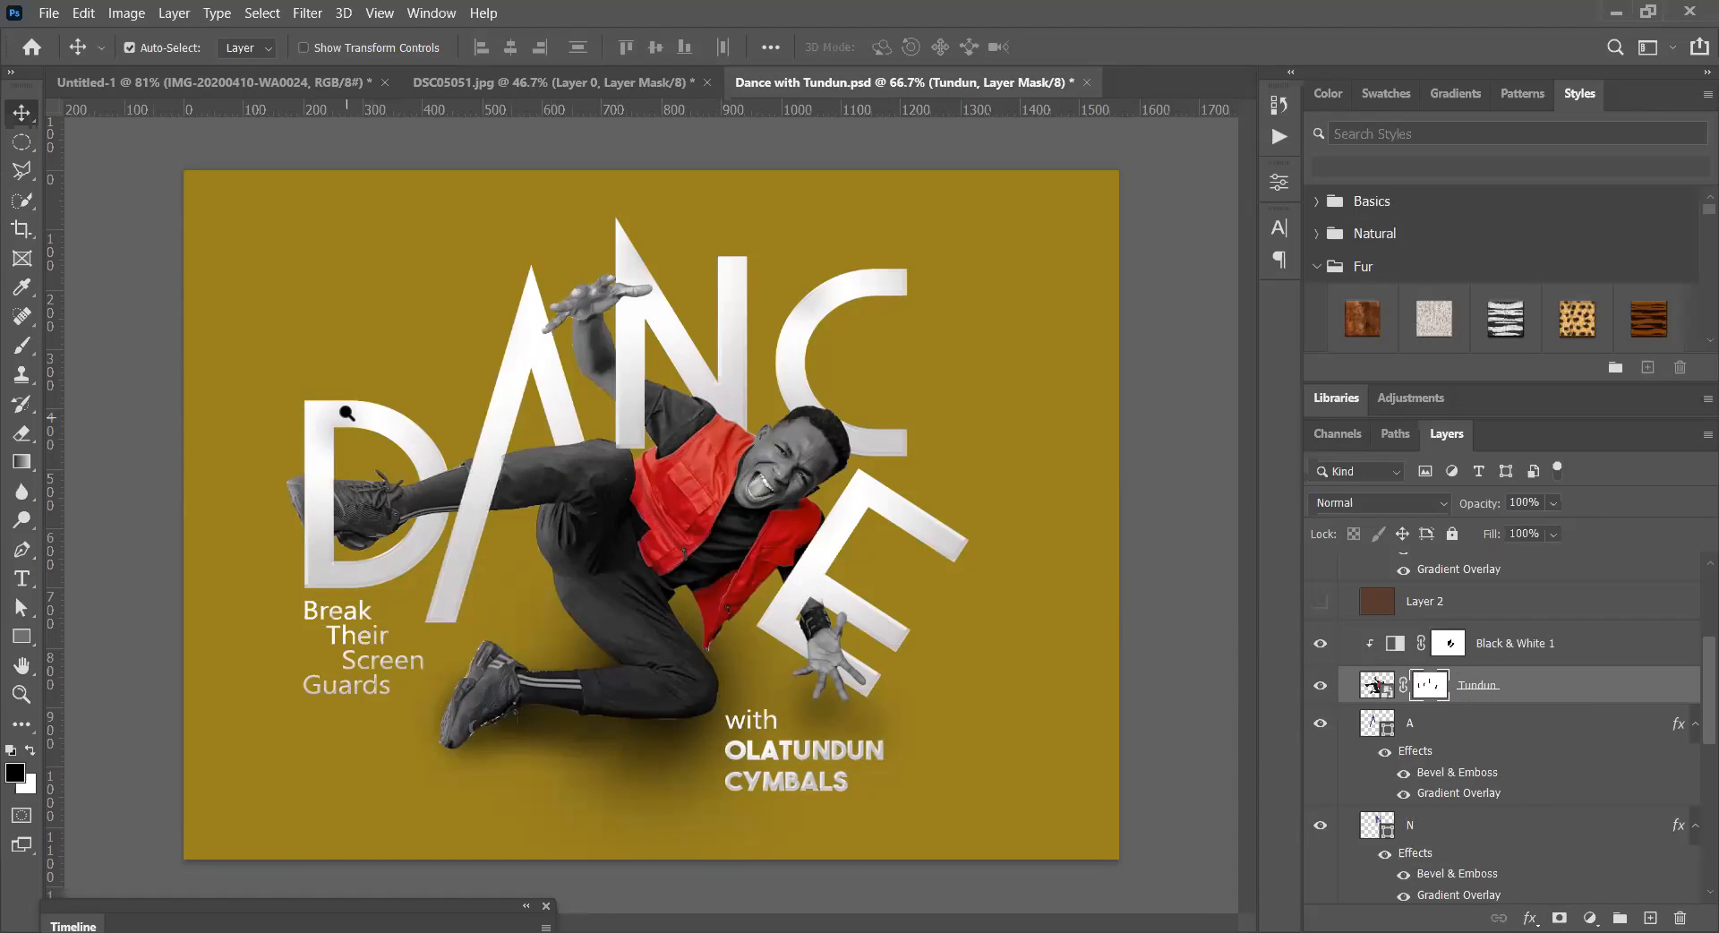
# - Paint white on the dancer's layer mask with a size 50 brush to restore the shoe over the letter D, and undo the stroke
pyautogui.scroll(5, 437, 461)
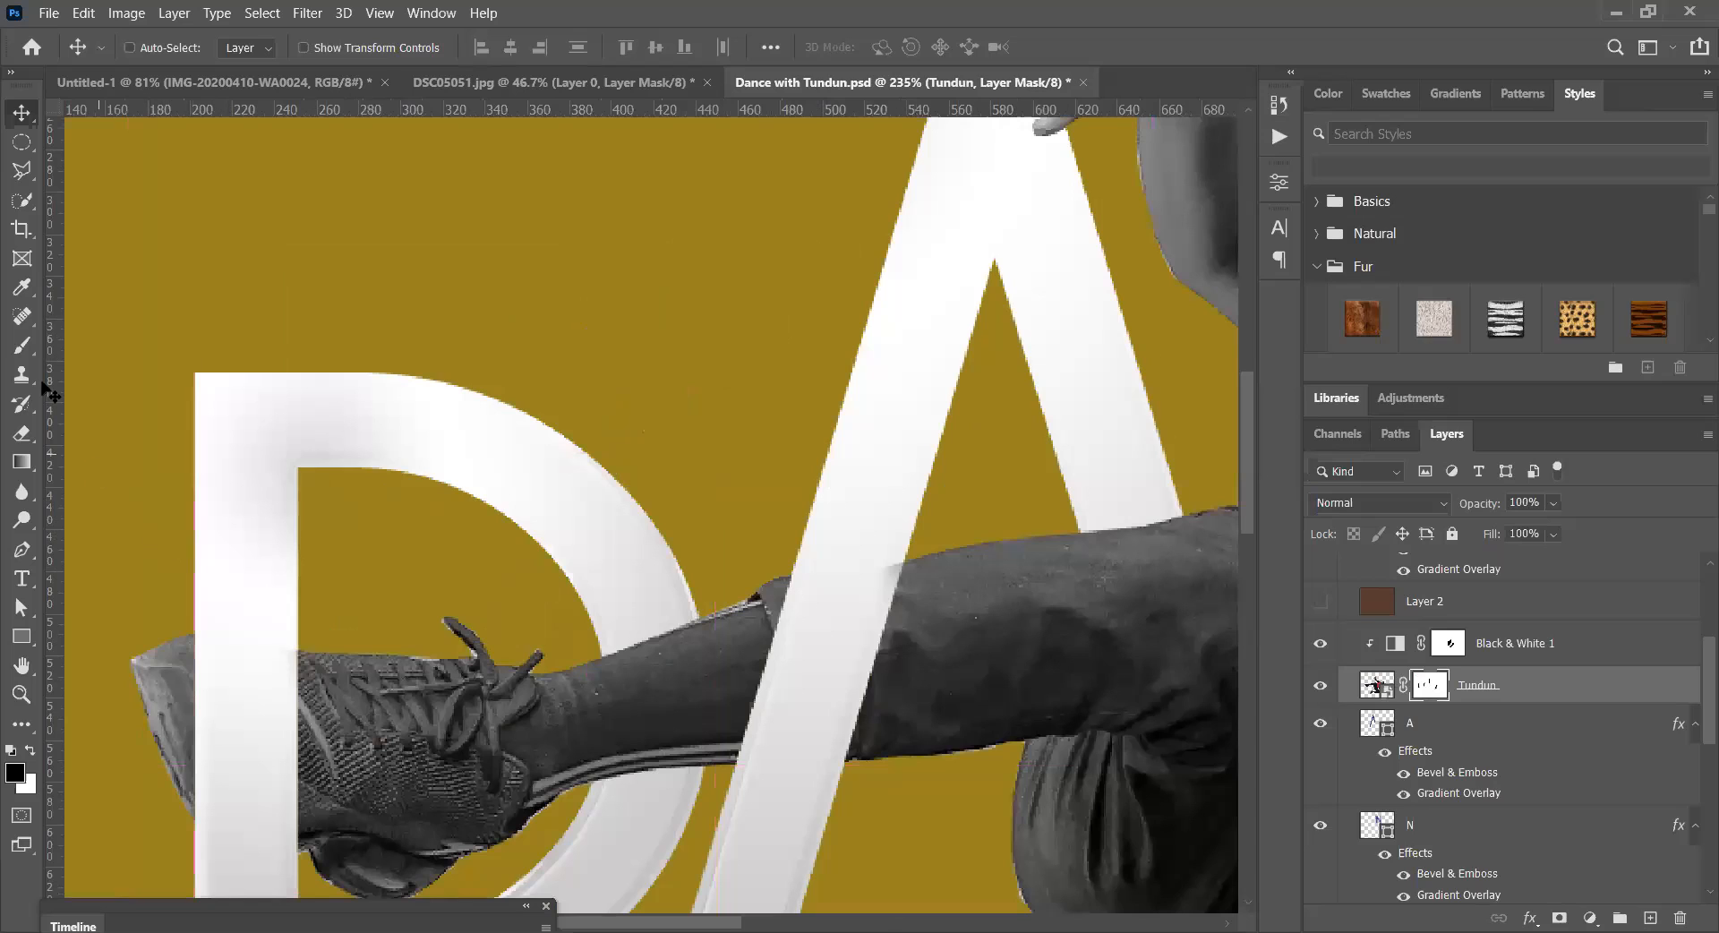
pyautogui.click(22, 345)
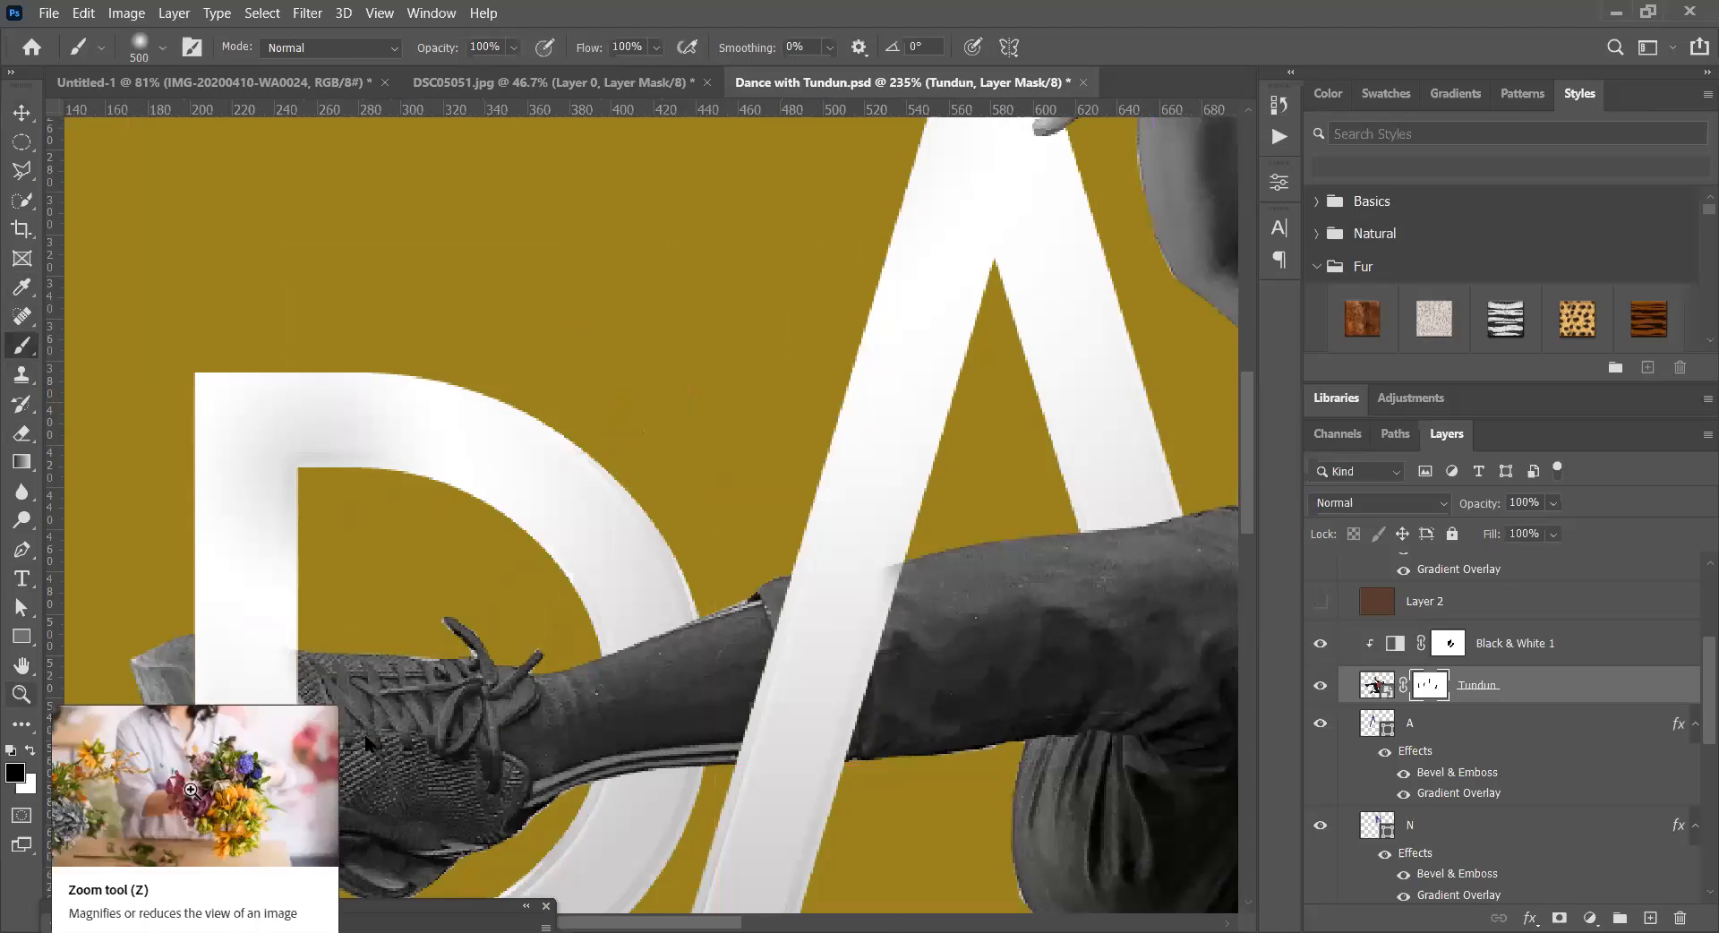
pyautogui.click(32, 755)
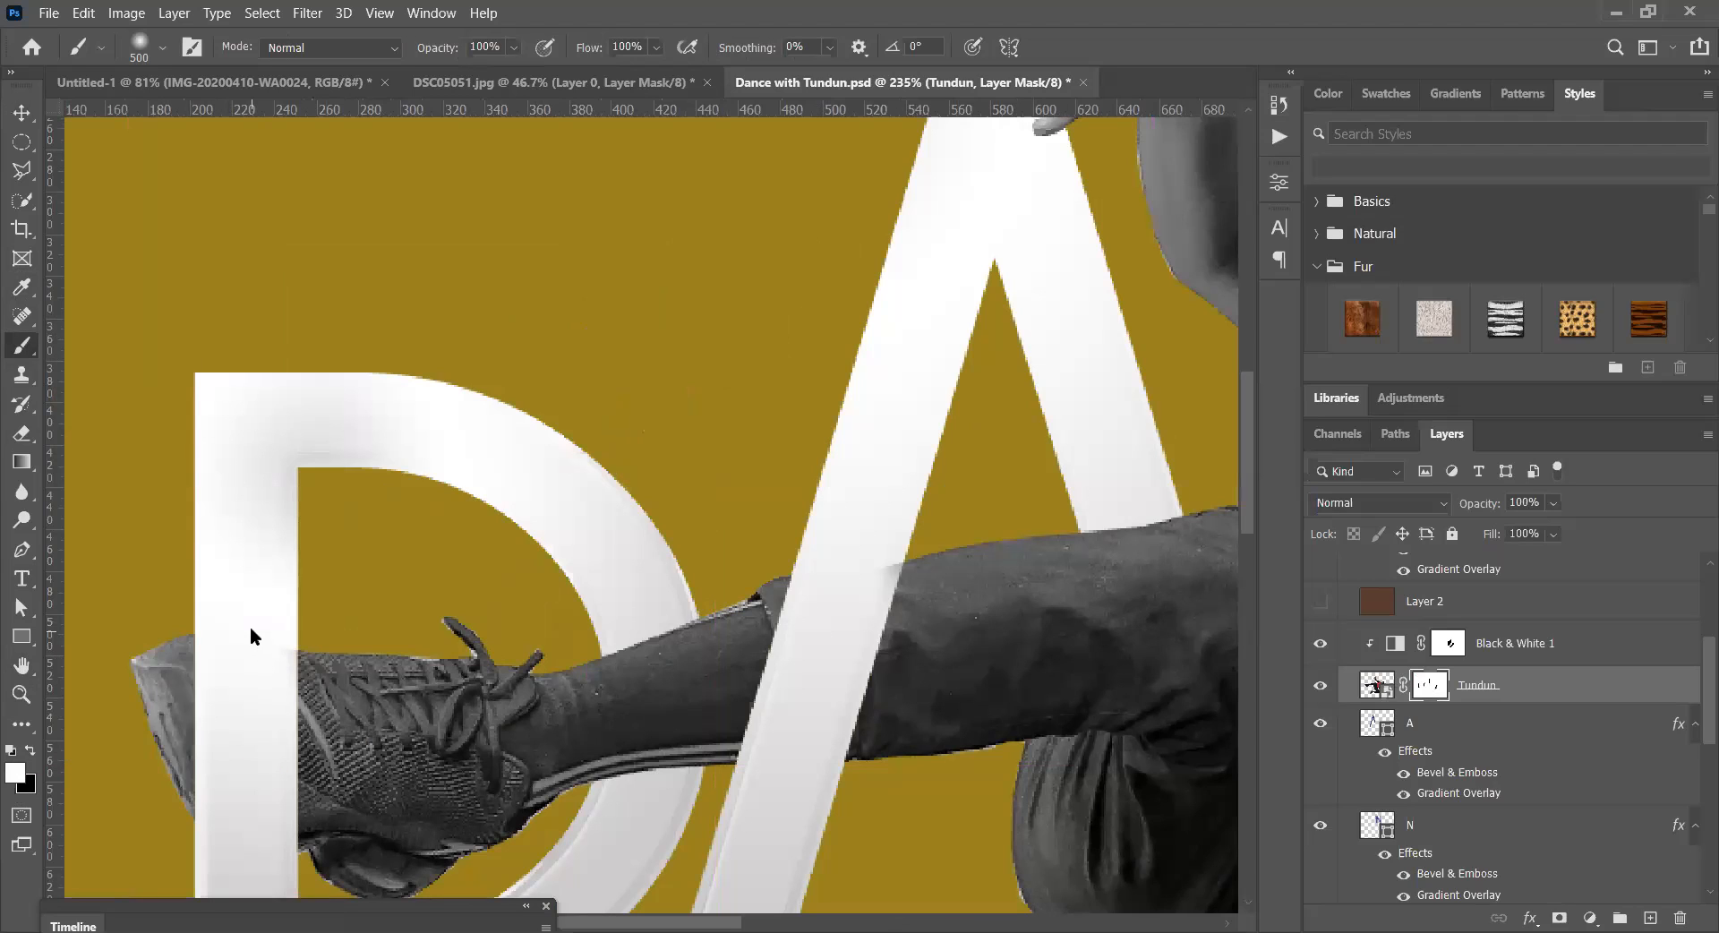
pyautogui.press('[')
pyautogui.press('[')
pyautogui.press('[')
pyautogui.press('[')
pyautogui.press('[')
pyautogui.press('[')
pyautogui.press('[')
pyautogui.press('[')
pyautogui.press('[')
pyautogui.press('[')
pyautogui.press('[')
pyautogui.moveTo(257, 621)
pyautogui.mouseDown()
pyautogui.moveTo(252, 841)
pyautogui.moveTo(246, 628)
pyautogui.moveTo(225, 831)
pyautogui.moveTo(190, 572)
pyautogui.moveTo(267, 813)
pyautogui.moveTo(269, 606)
pyautogui.moveTo(293, 815)
pyautogui.mouseUp()
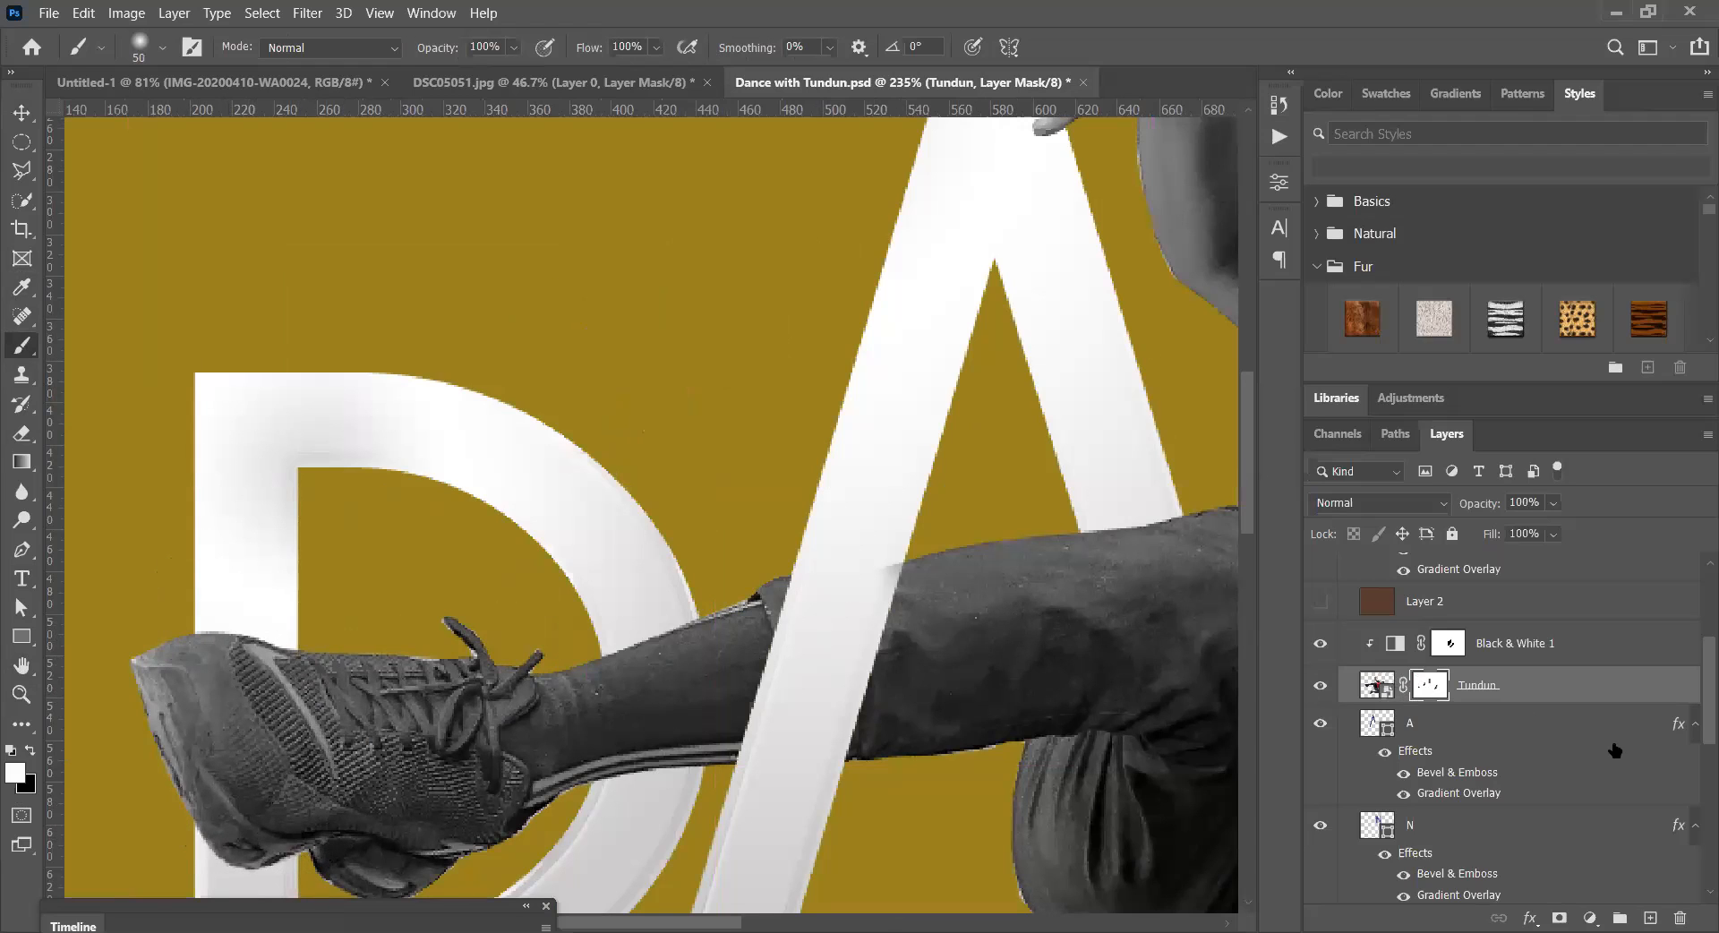
pyautogui.hotkey('ctrl', 'z')
# - Paint white on the dancer's layer mask to restore the leg over the letter A, and undo the painting
pyautogui.moveTo(806, 695)
pyautogui.mouseDown()
pyautogui.moveTo(771, 566)
pyautogui.moveTo(522, 21)
pyautogui.moveTo(468, 334)
pyautogui.moveTo(502, 453)
pyautogui.mouseUp()
pyautogui.moveTo(569, 325)
pyautogui.mouseDown()
pyautogui.moveTo(526, 430)
pyautogui.moveTo(484, 466)
pyautogui.moveTo(493, 421)
pyautogui.moveTo(484, 488)
pyautogui.mouseUp()
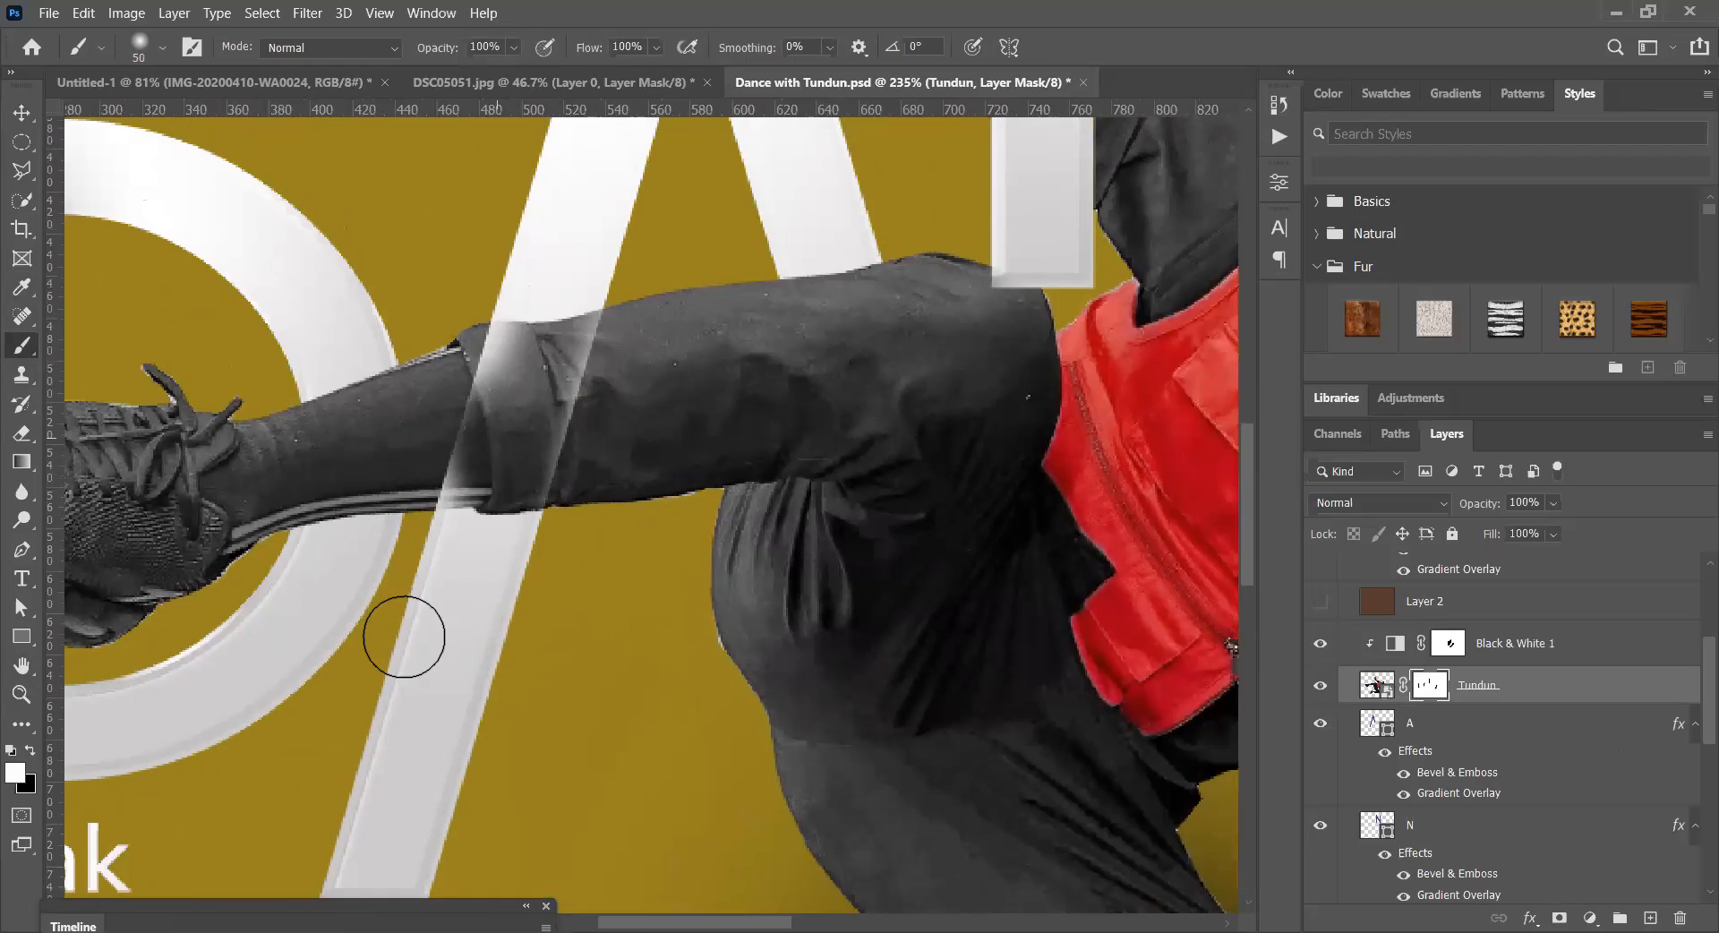
pyautogui.moveTo(430, 564)
pyautogui.mouseDown()
pyautogui.moveTo(525, 299)
pyautogui.moveTo(572, 319)
pyautogui.moveTo(587, 465)
pyautogui.mouseUp()
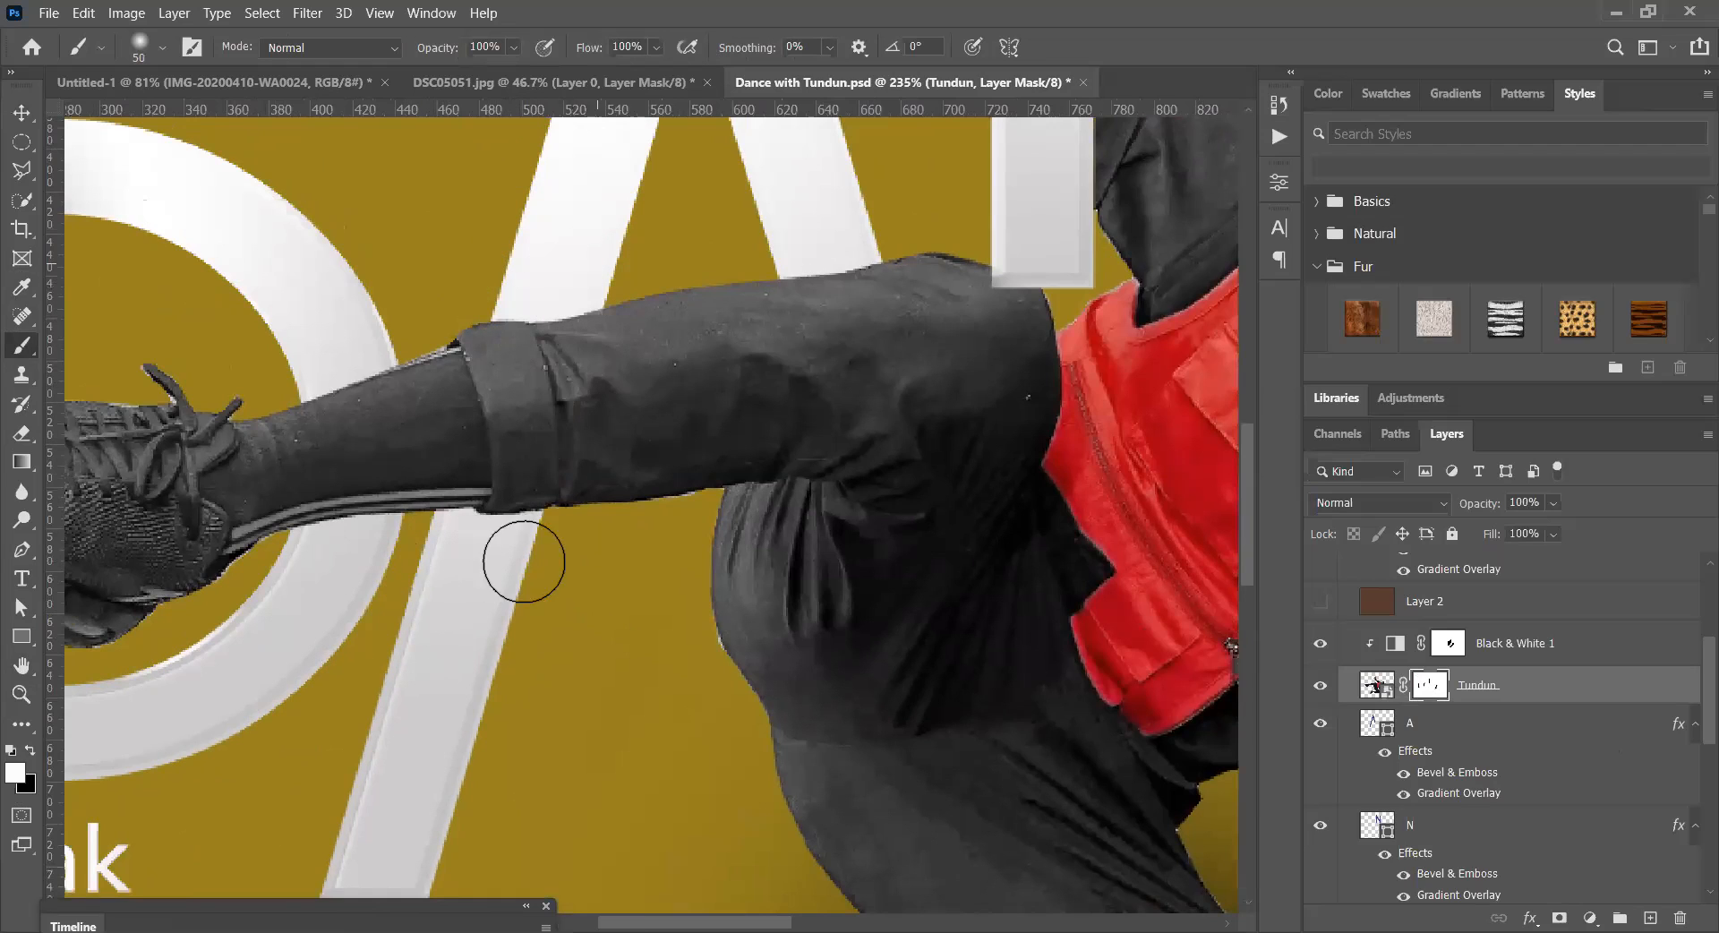
pyautogui.hotkey('ctrl', 'z')
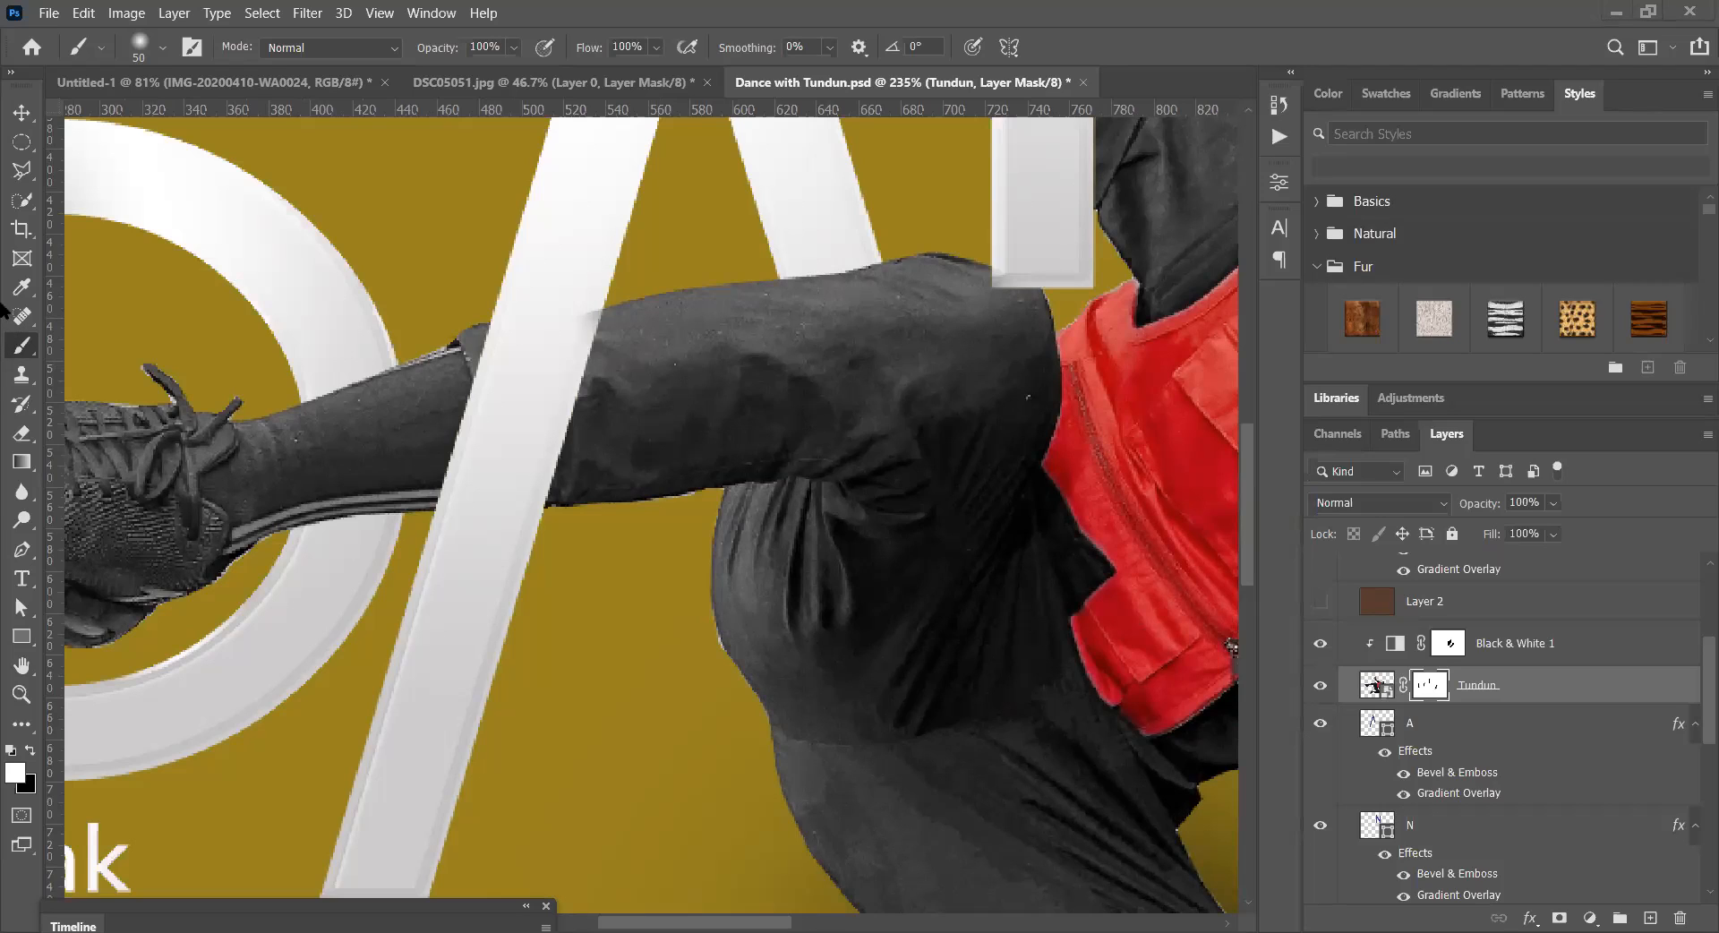
# - Create a new 1080 x 1080 px document at 72 ppi from the recent presets
pyautogui.click(49, 14)
pyautogui.click(75, 36)
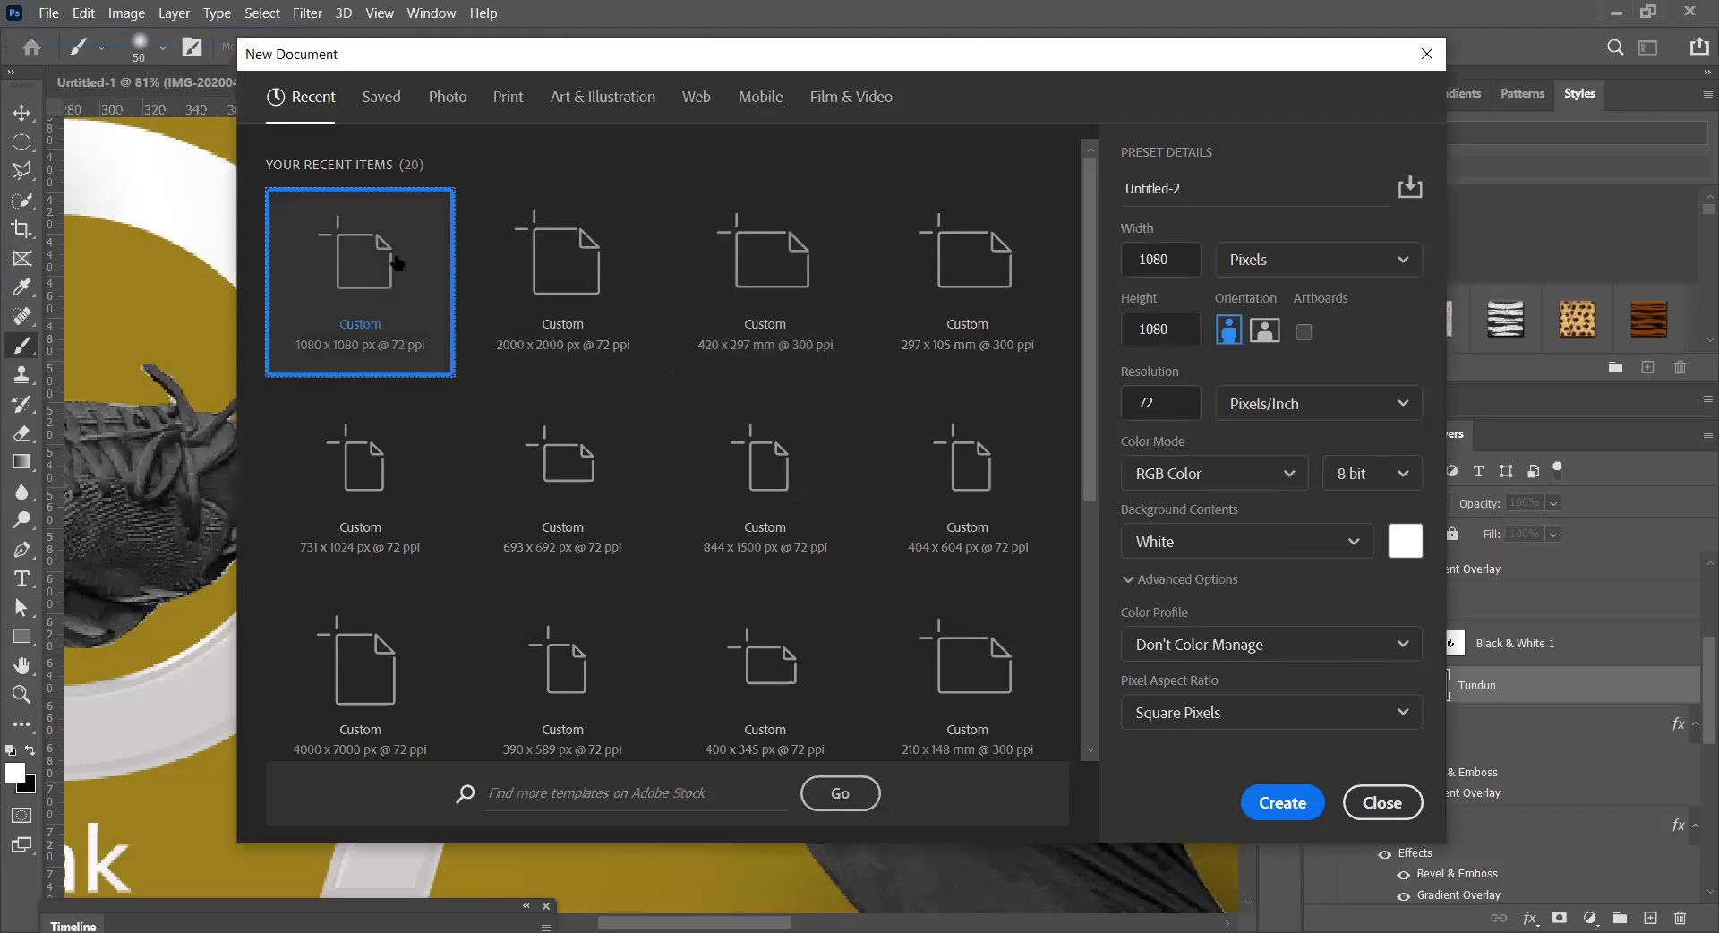
pyautogui.doubleClick(434, 308)
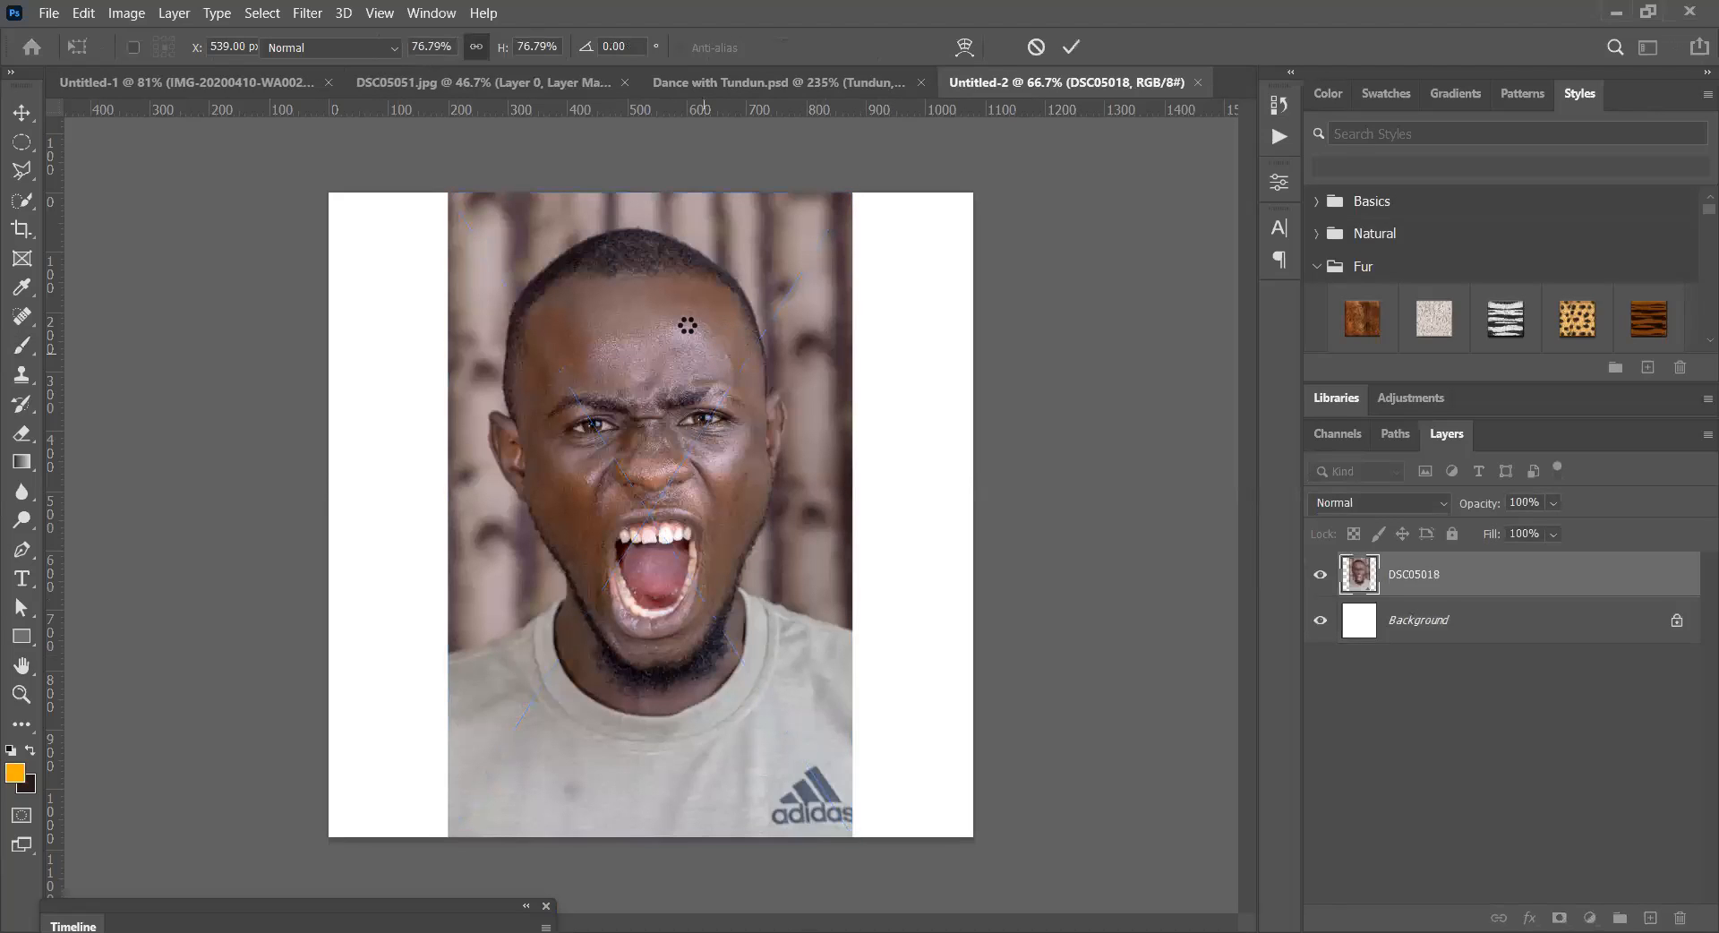
# - Place the portraits DSC05018 and DSC05019 as separate layers in the new document
pyautogui.press('Return')
pyautogui.moveTo(688, 329)
pyautogui.mouseDown()
pyautogui.moveTo(690, 310)
pyautogui.moveTo(692, 345)
pyautogui.mouseUp()
pyautogui.press('b')
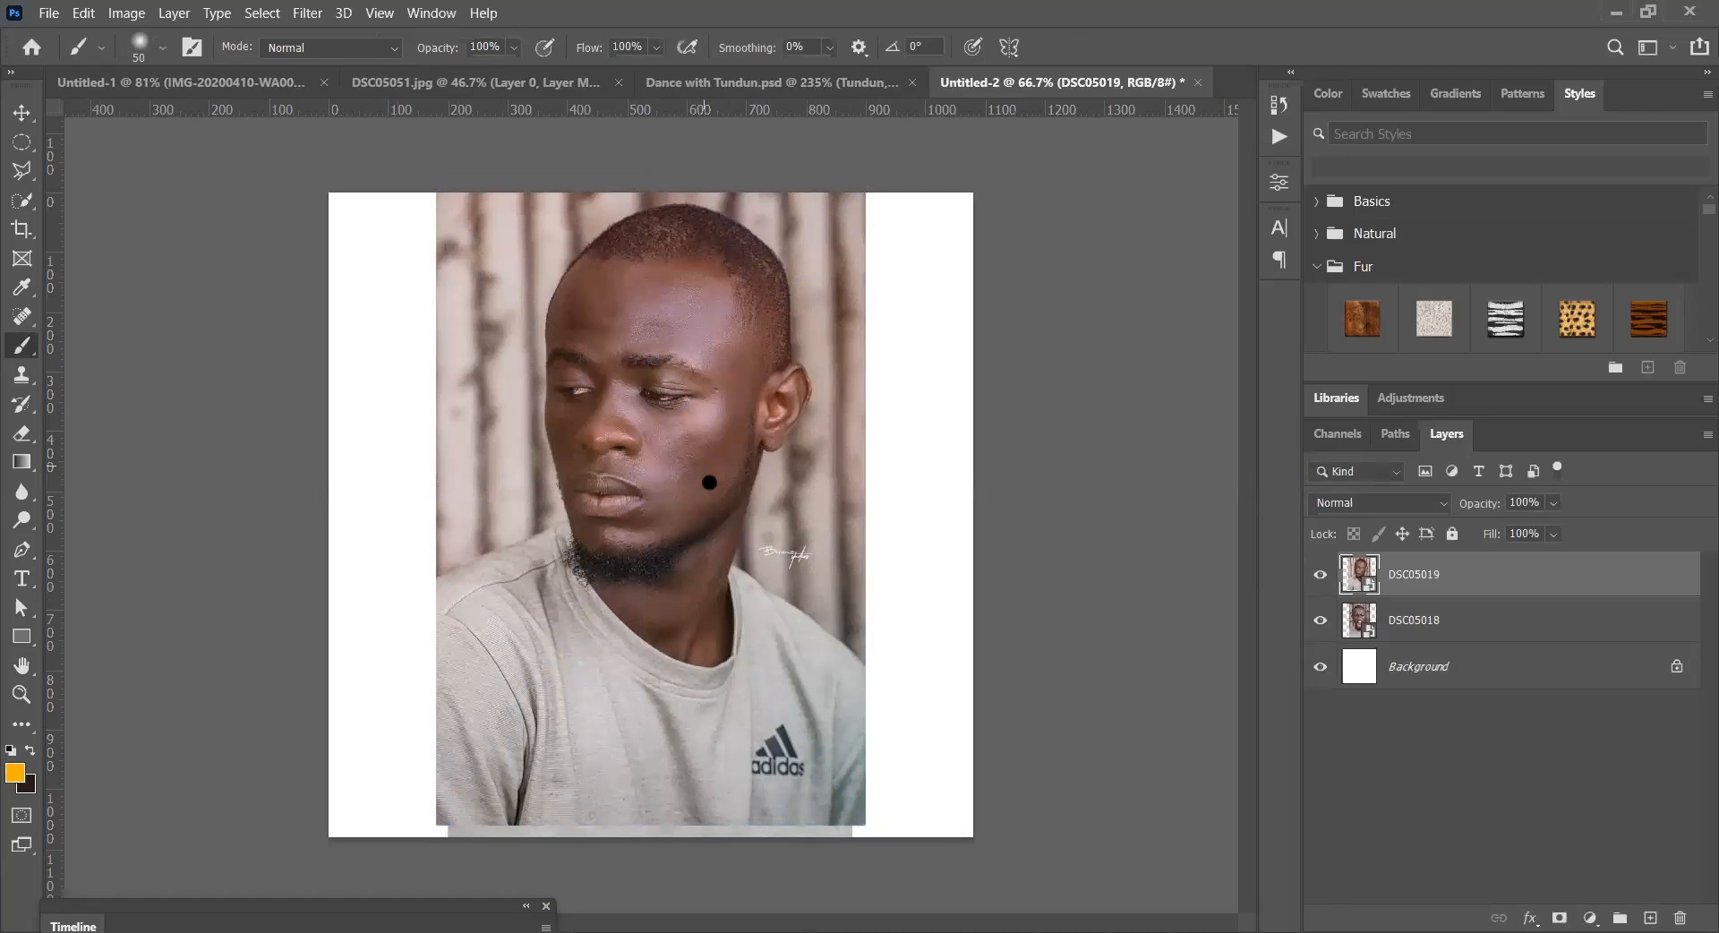
# - Reposition and enlarge the DSC05019 portrait so its face covers the face in the portrait beneath
pyautogui.press('v')
pyautogui.moveTo(743, 405)
pyautogui.mouseDown()
pyautogui.moveTo(740, 431)
pyautogui.moveTo(319, 422)
pyautogui.moveTo(806, 423)
pyautogui.moveTo(555, 439)
pyautogui.moveTo(750, 456)
pyautogui.mouseUp()
pyautogui.hotkey('ctrl', 't')
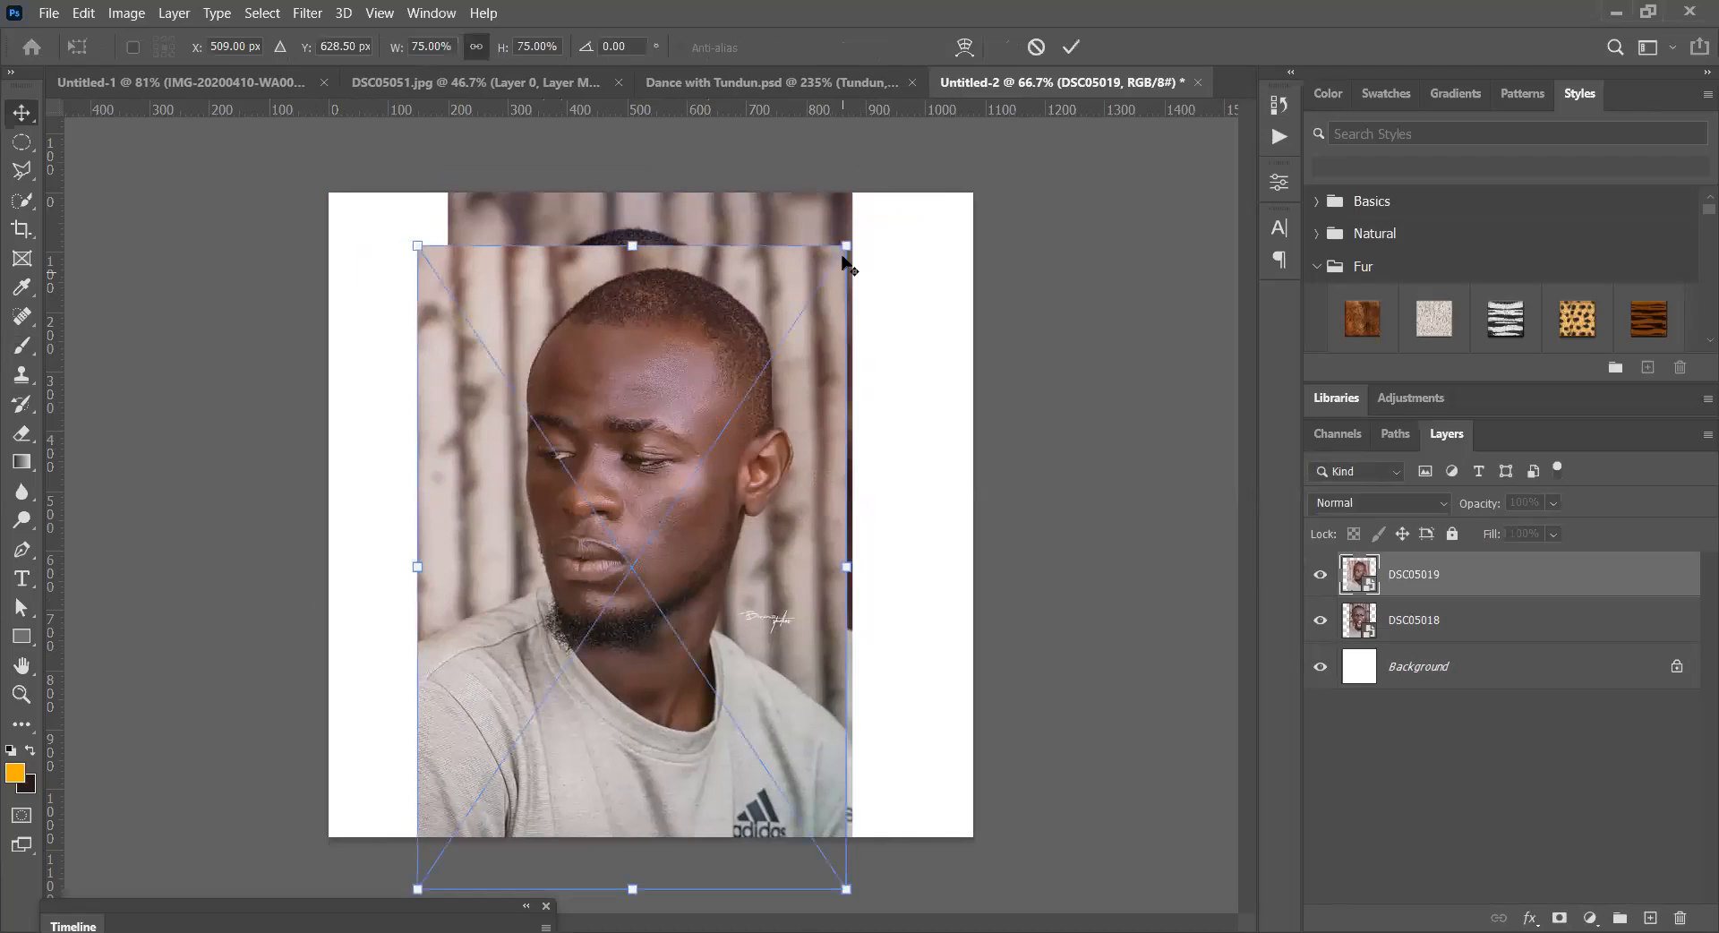
pyautogui.moveTo(842, 258); pyautogui.dragTo(910, 157)
pyautogui.moveTo(751, 379); pyautogui.dragTo(751, 389)
pyautogui.press('Return')
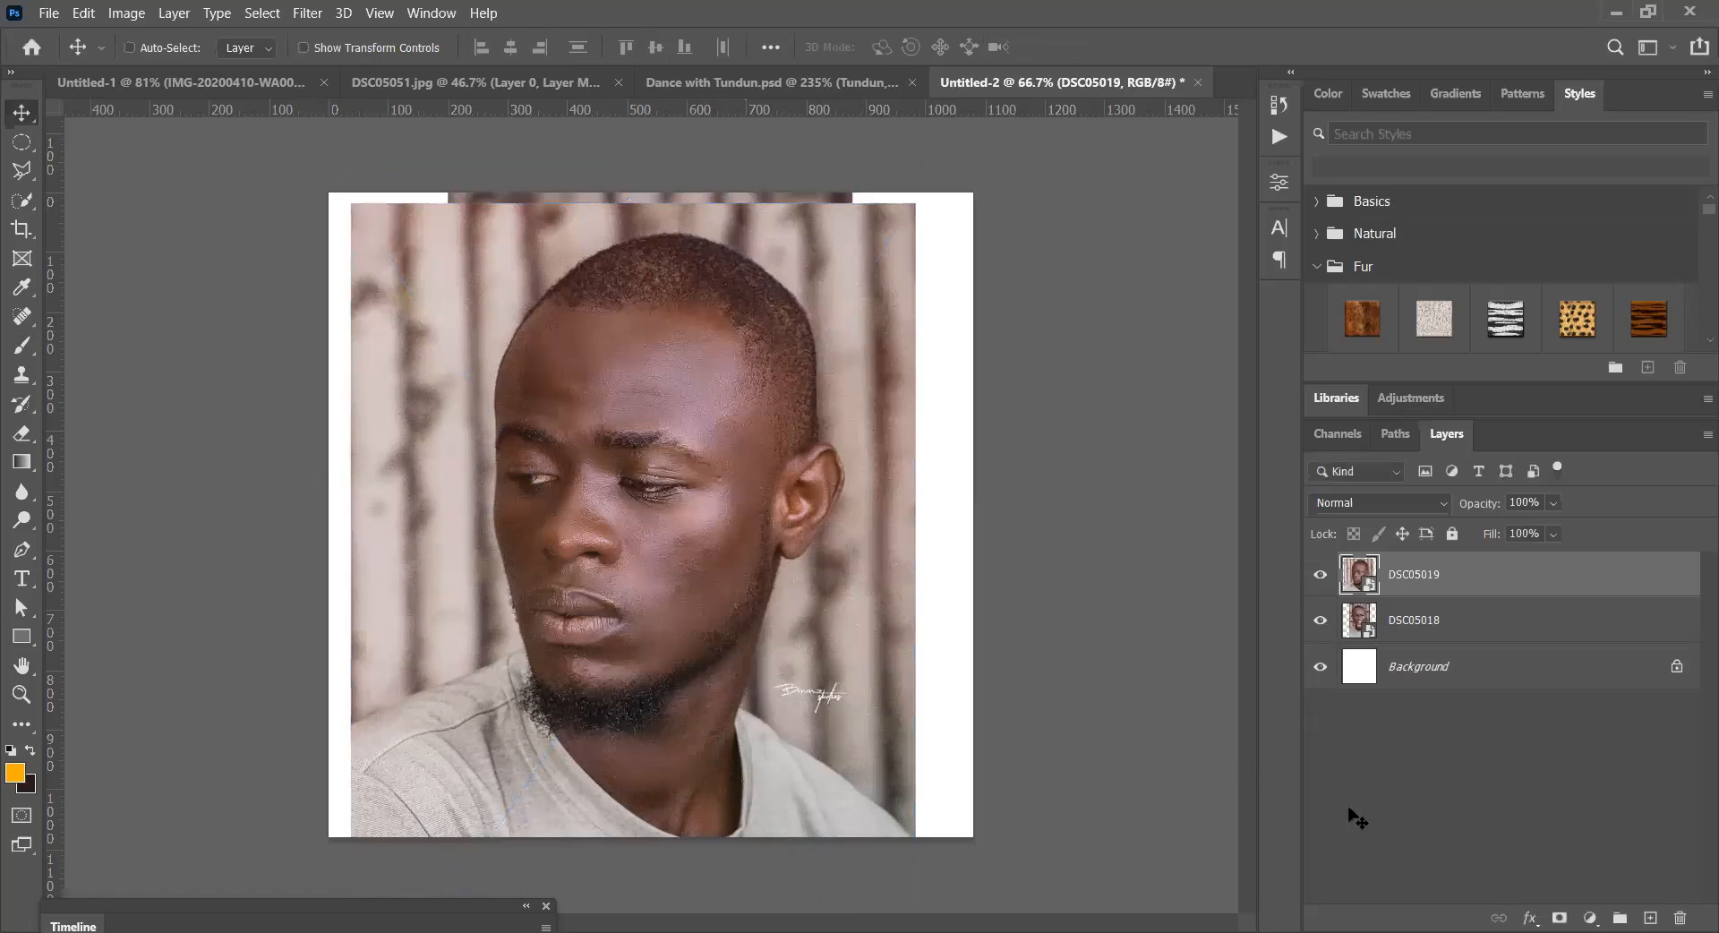
# - Add a white layer mask to the DSC05019 layer
pyautogui.click(1426, 611)
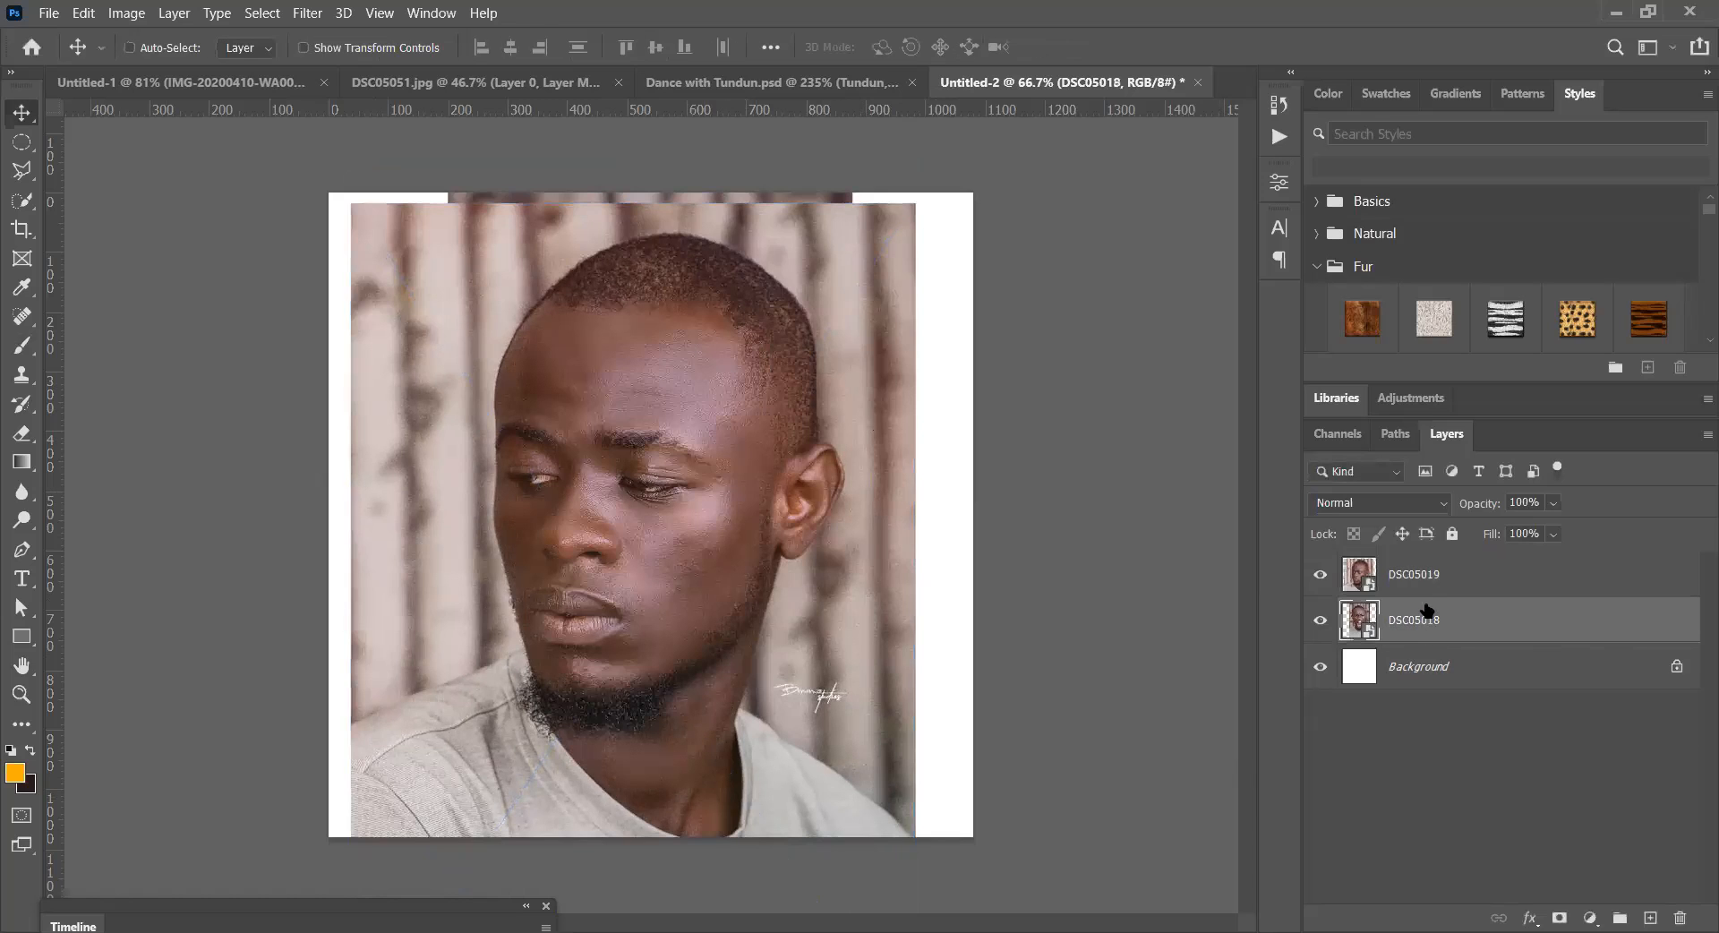
pyautogui.click(1423, 578)
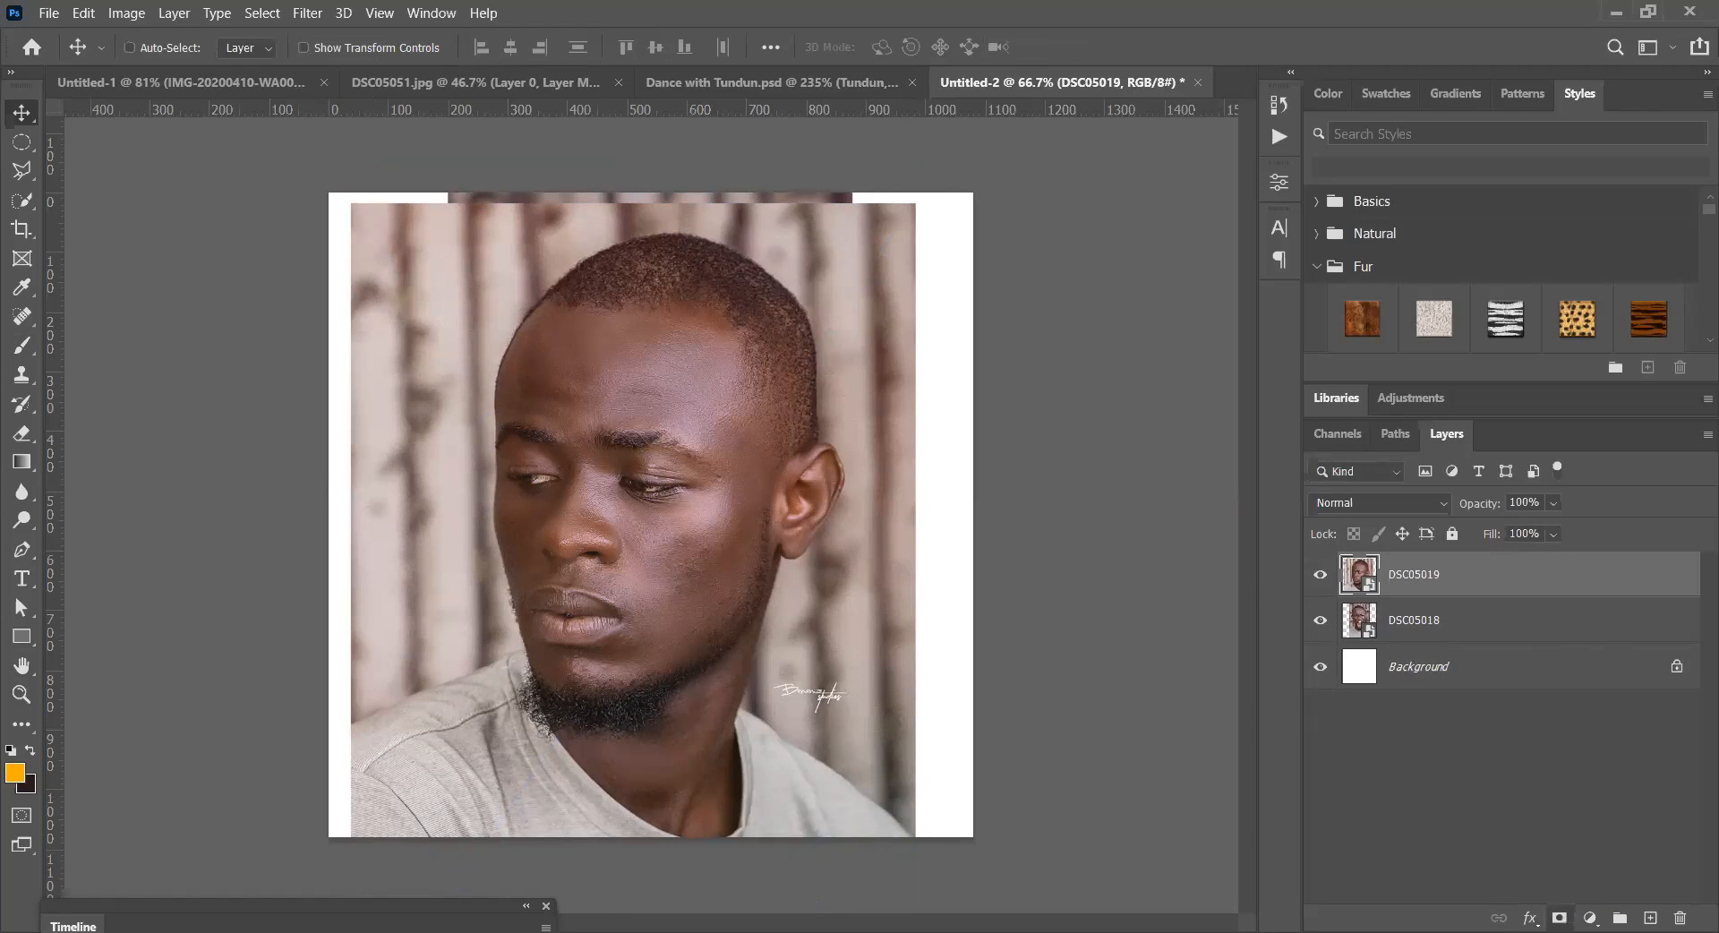
pyautogui.click(1559, 918)
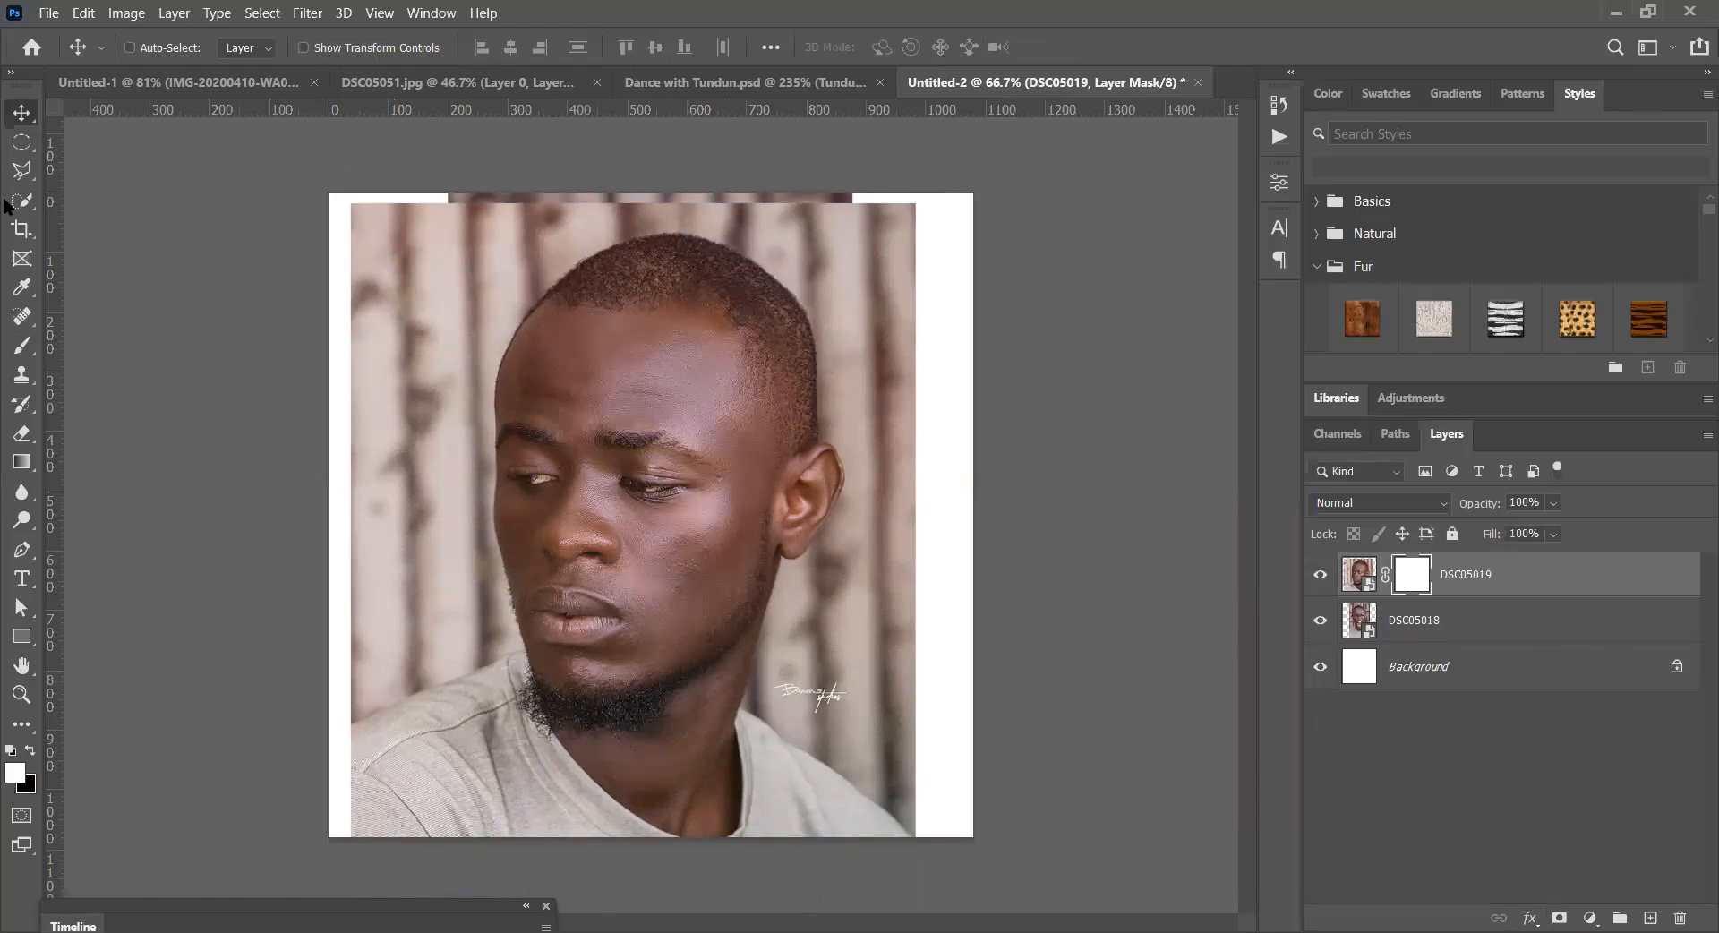
# - Paint black on DSC05019's mask with a size 600 brush to reveal the shouting face from the layer below
pyautogui.click(21, 345)
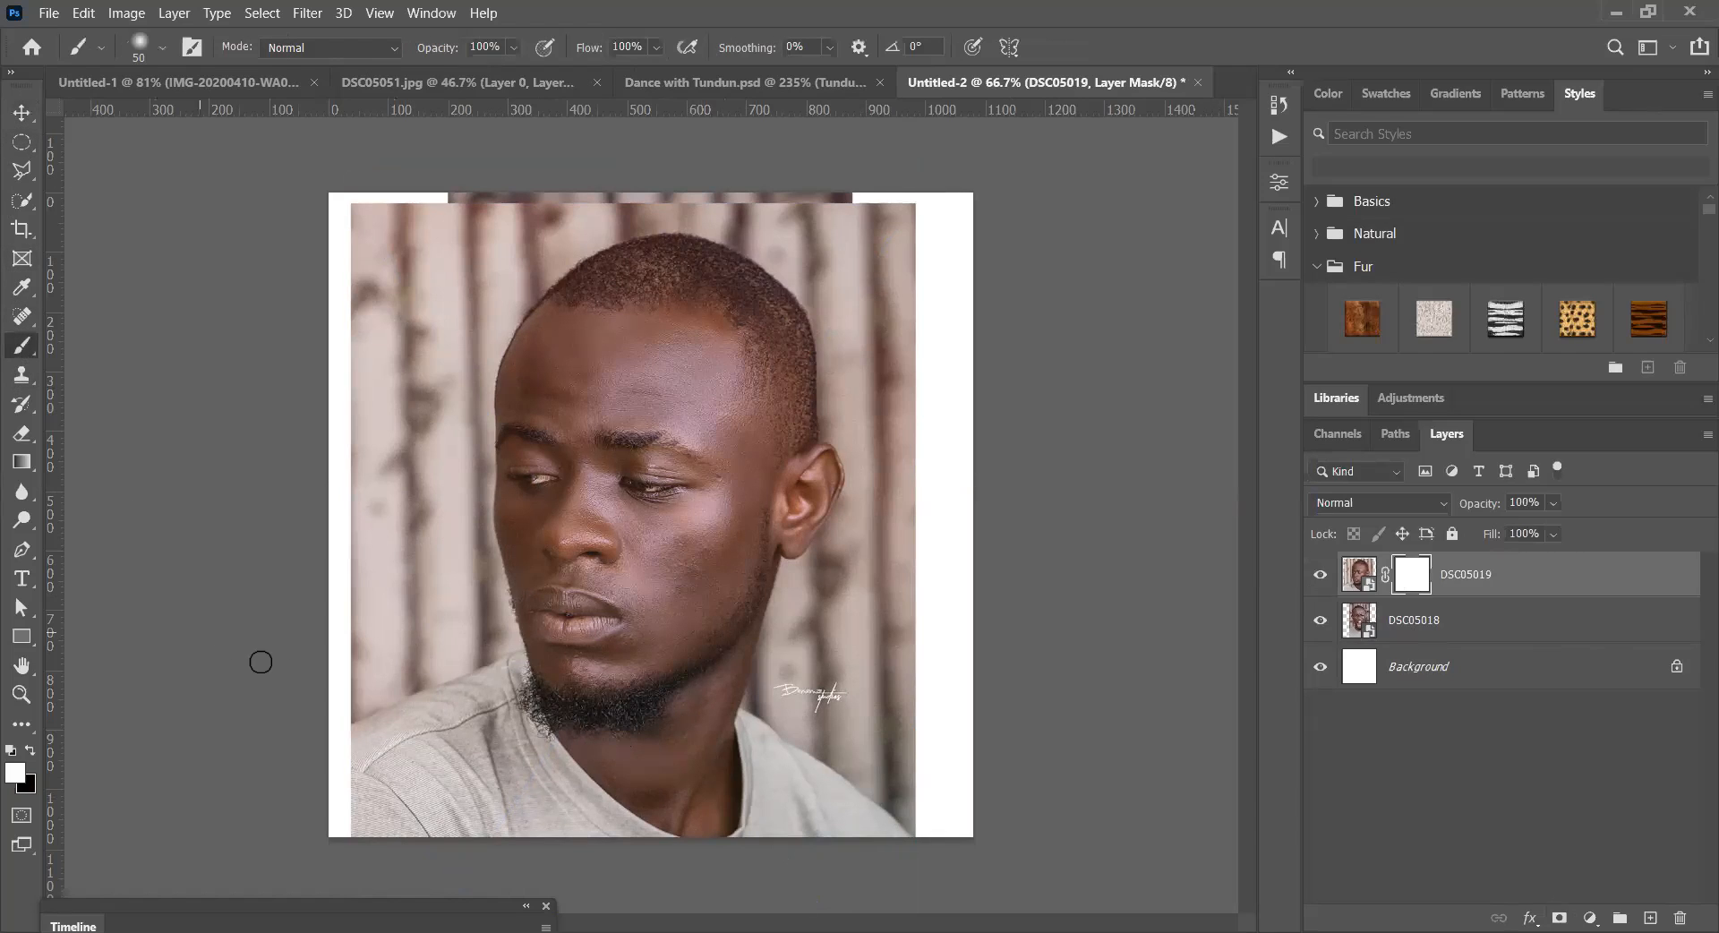
pyautogui.click(33, 753)
pyautogui.press(']')
pyautogui.press(']')
pyautogui.press(']')
pyautogui.press(']')
pyautogui.press(']')
pyautogui.press(']')
pyautogui.press(']')
pyautogui.press(']')
pyautogui.press(']')
pyautogui.press(']')
pyautogui.press(']')
pyautogui.press(']')
pyautogui.press(']')
pyautogui.press(']')
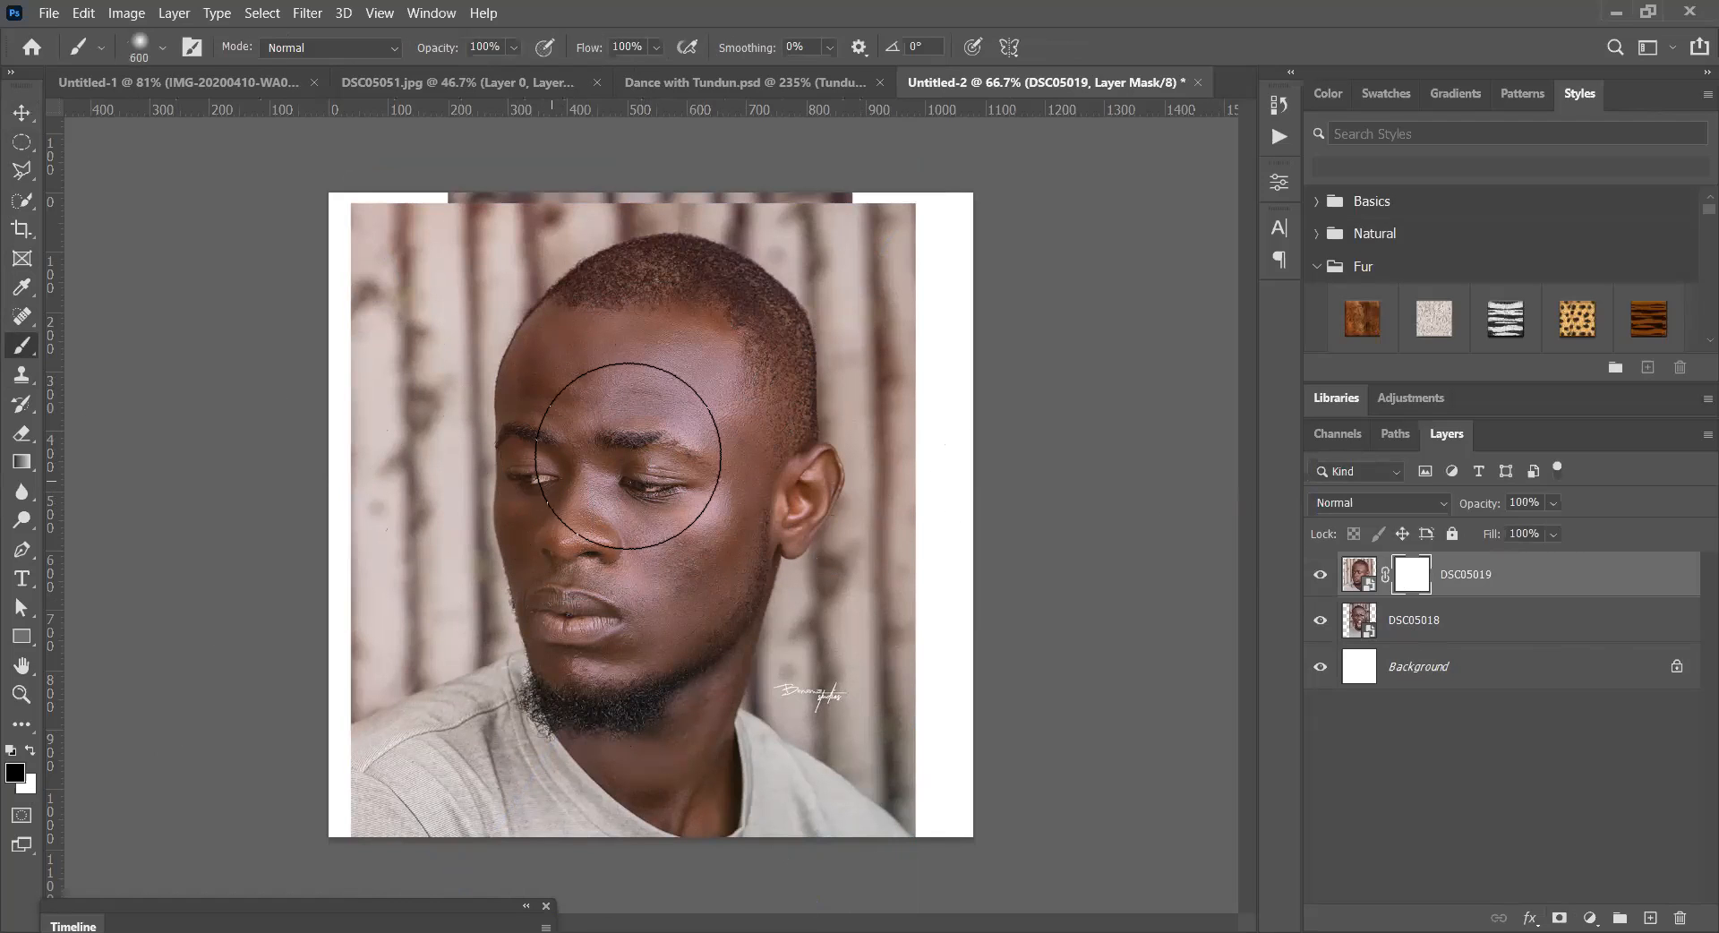
pyautogui.moveTo(621, 468)
pyautogui.mouseDown()
pyautogui.moveTo(731, 464)
pyautogui.moveTo(669, 393)
pyautogui.moveTo(601, 367)
pyautogui.moveTo(615, 350)
pyautogui.moveTo(705, 504)
pyautogui.moveTo(644, 572)
pyautogui.moveTo(531, 580)
pyautogui.moveTo(626, 559)
pyautogui.moveTo(590, 532)
pyautogui.moveTo(556, 548)
pyautogui.moveTo(679, 651)
pyautogui.moveTo(682, 680)
pyautogui.moveTo(732, 684)
pyautogui.moveTo(705, 642)
pyautogui.moveTo(682, 394)
pyautogui.moveTo(608, 281)
pyautogui.moveTo(578, 274)
pyautogui.moveTo(658, 300)
pyautogui.moveTo(708, 269)
pyautogui.mouseUp()
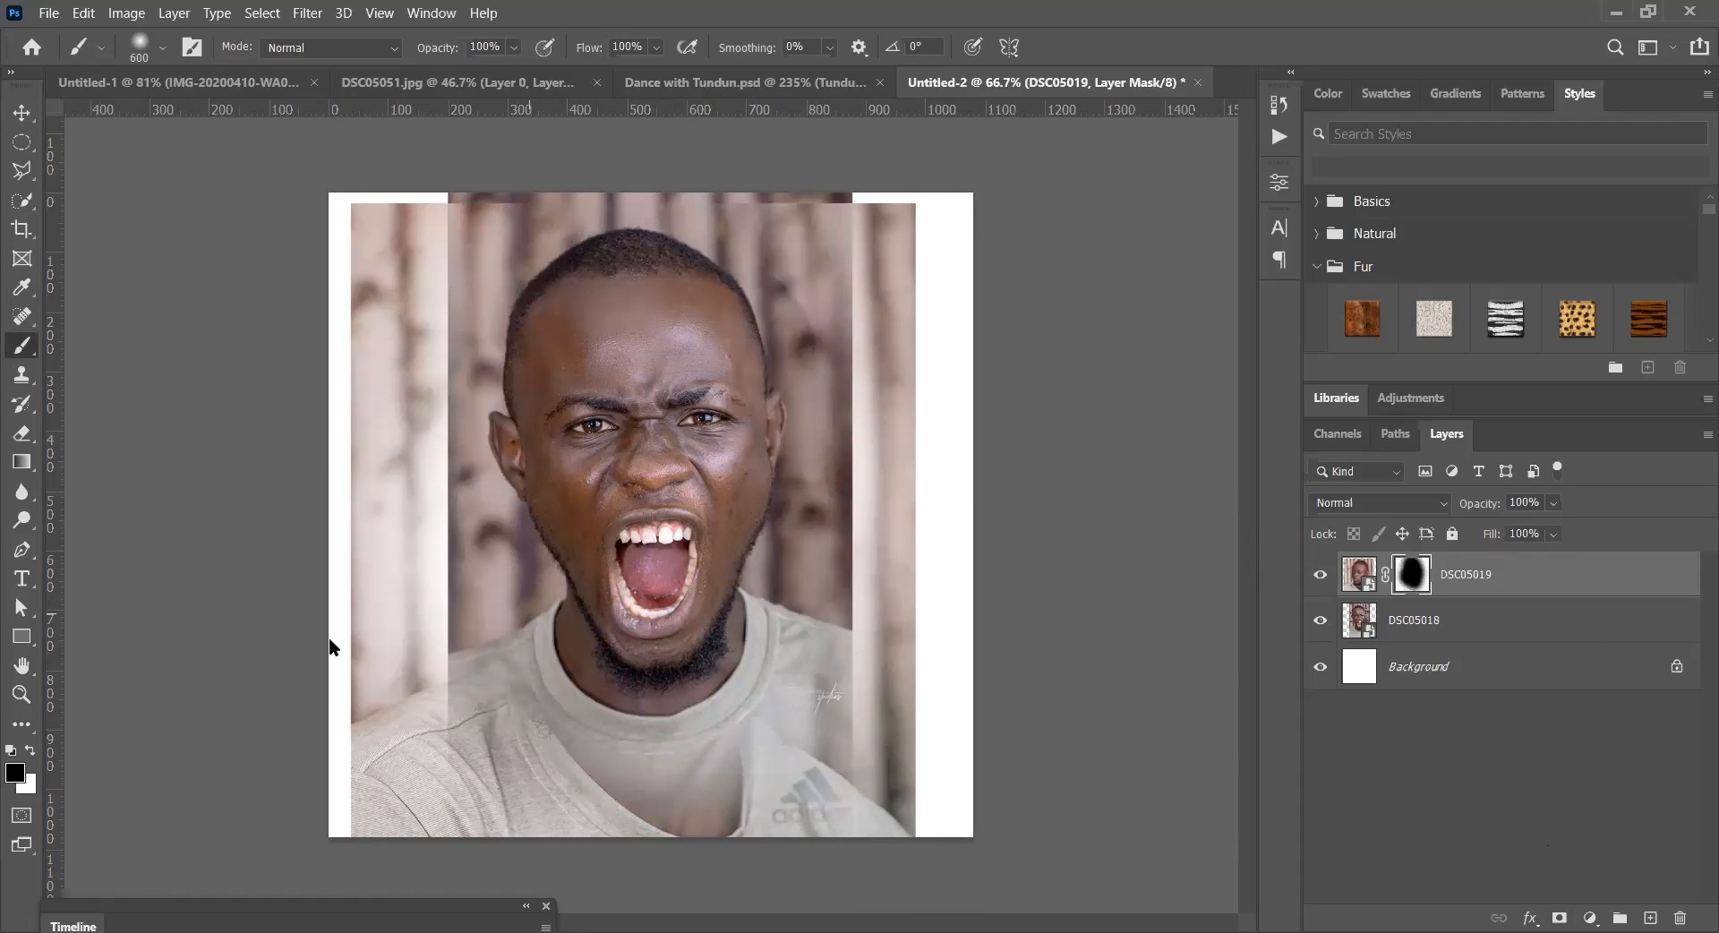
# - Paint white on DSC05019's mask to bring back the calm face, and undo the strokes
pyautogui.press('x')
pyautogui.moveTo(579, 602)
pyautogui.mouseDown()
pyautogui.moveTo(647, 642)
pyautogui.moveTo(608, 664)
pyautogui.moveTo(653, 621)
pyautogui.moveTo(751, 707)
pyautogui.moveTo(747, 752)
pyautogui.moveTo(701, 758)
pyautogui.moveTo(652, 675)
pyautogui.mouseUp()
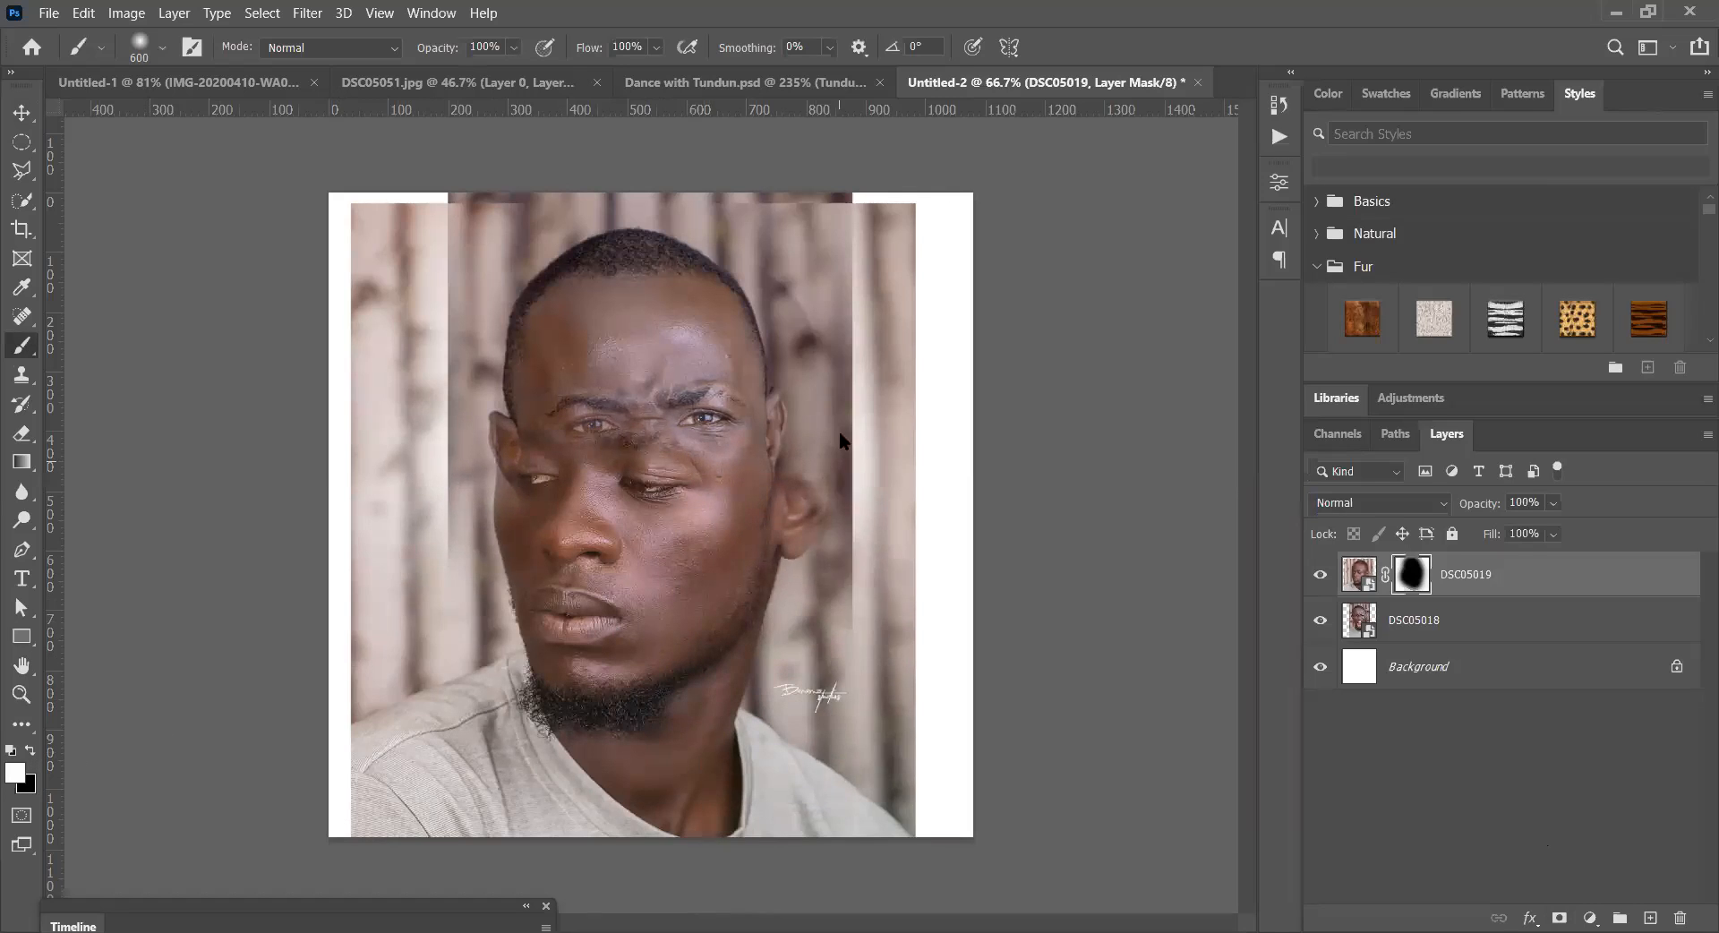
pyautogui.moveTo(840, 435); pyautogui.dragTo(885, 621)
pyautogui.hotkey('ctrl', 'z')
pyautogui.hotkey('ctrl', 'z')
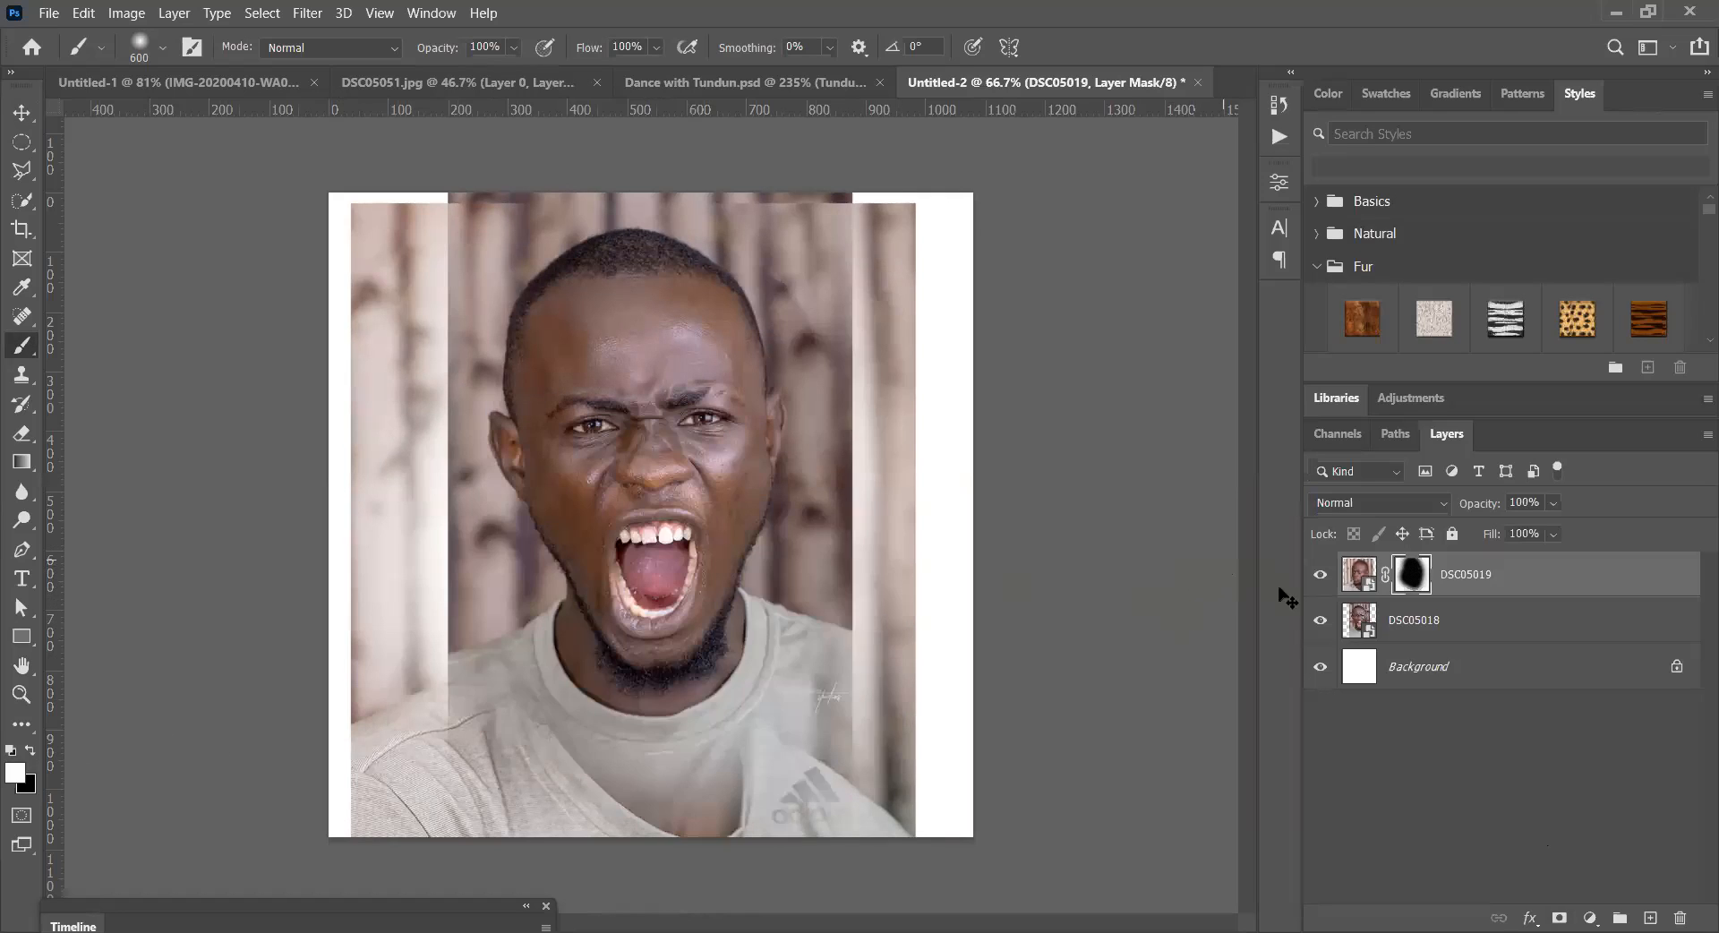
# - Hide the DSC05019 layer and add a white layer mask to the DSC05018 layer
pyautogui.click(1320, 574)
pyautogui.click(1360, 632)
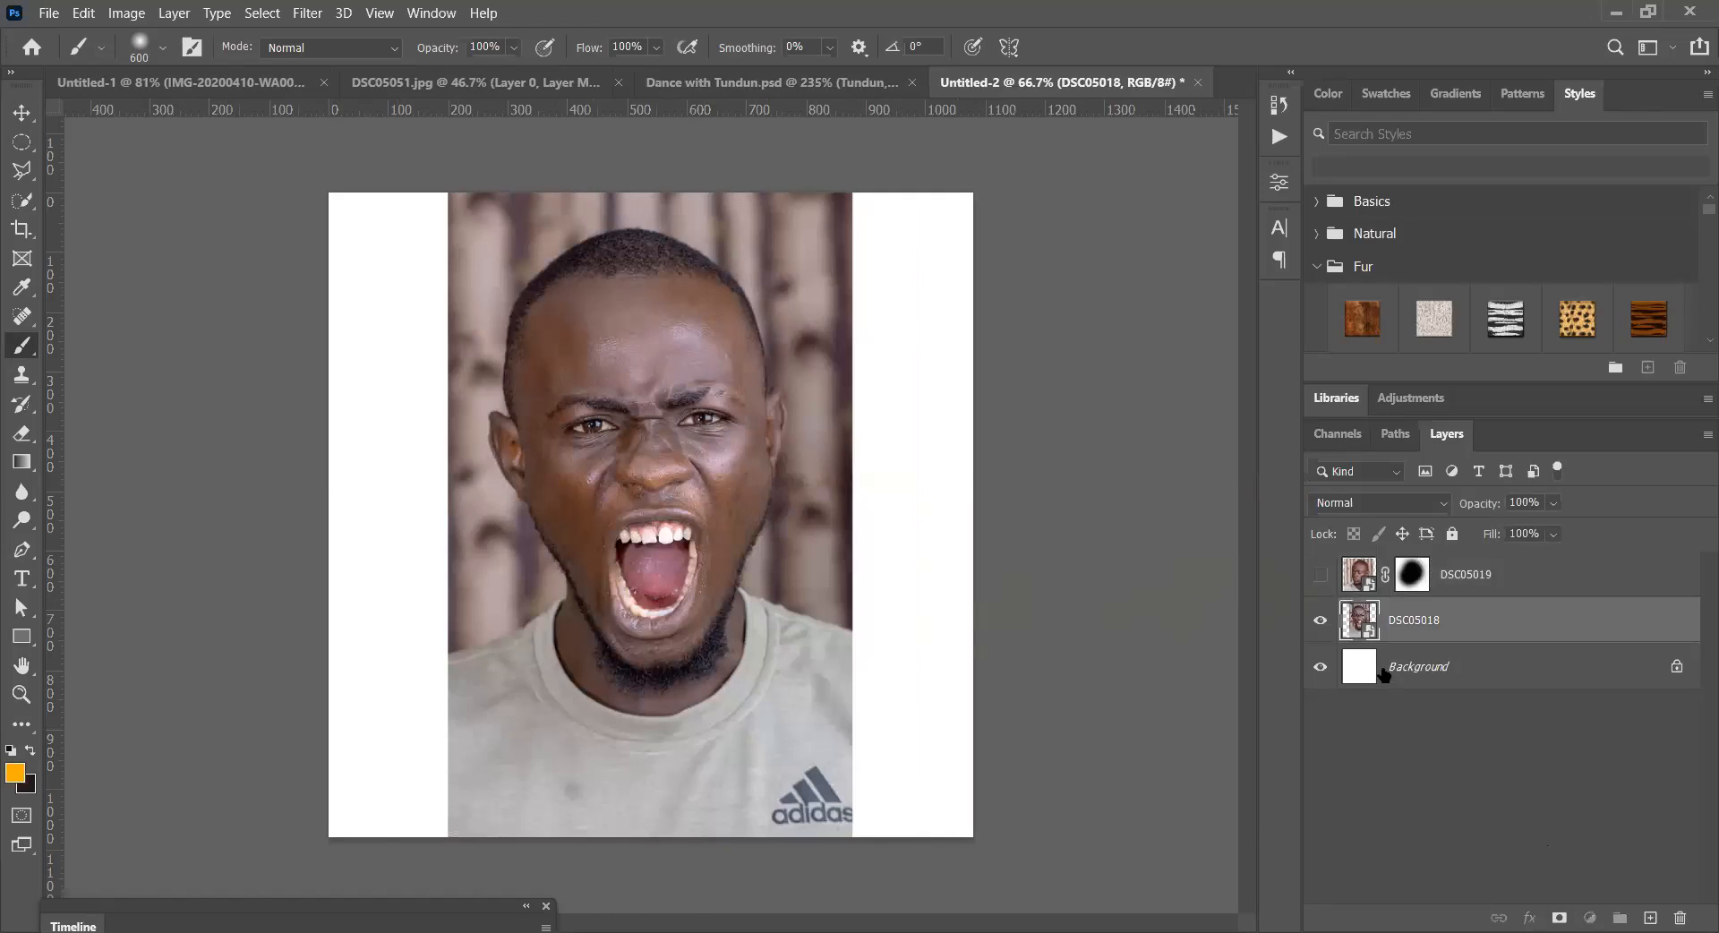
pyautogui.click(1383, 674)
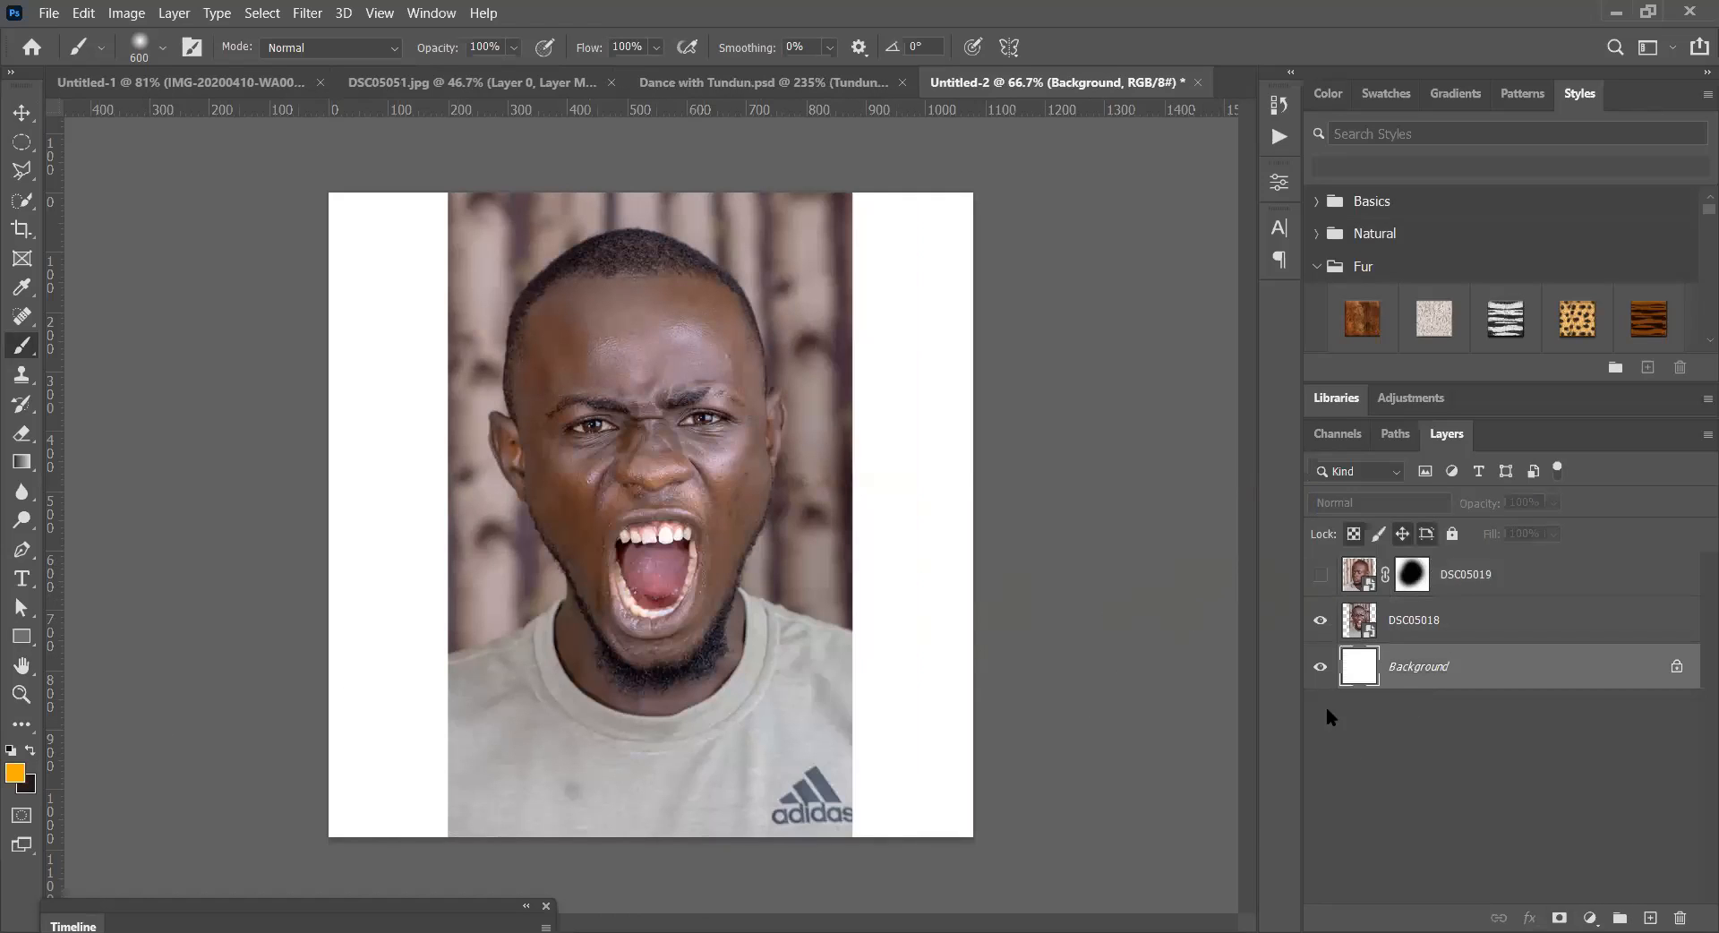
pyautogui.click(1404, 634)
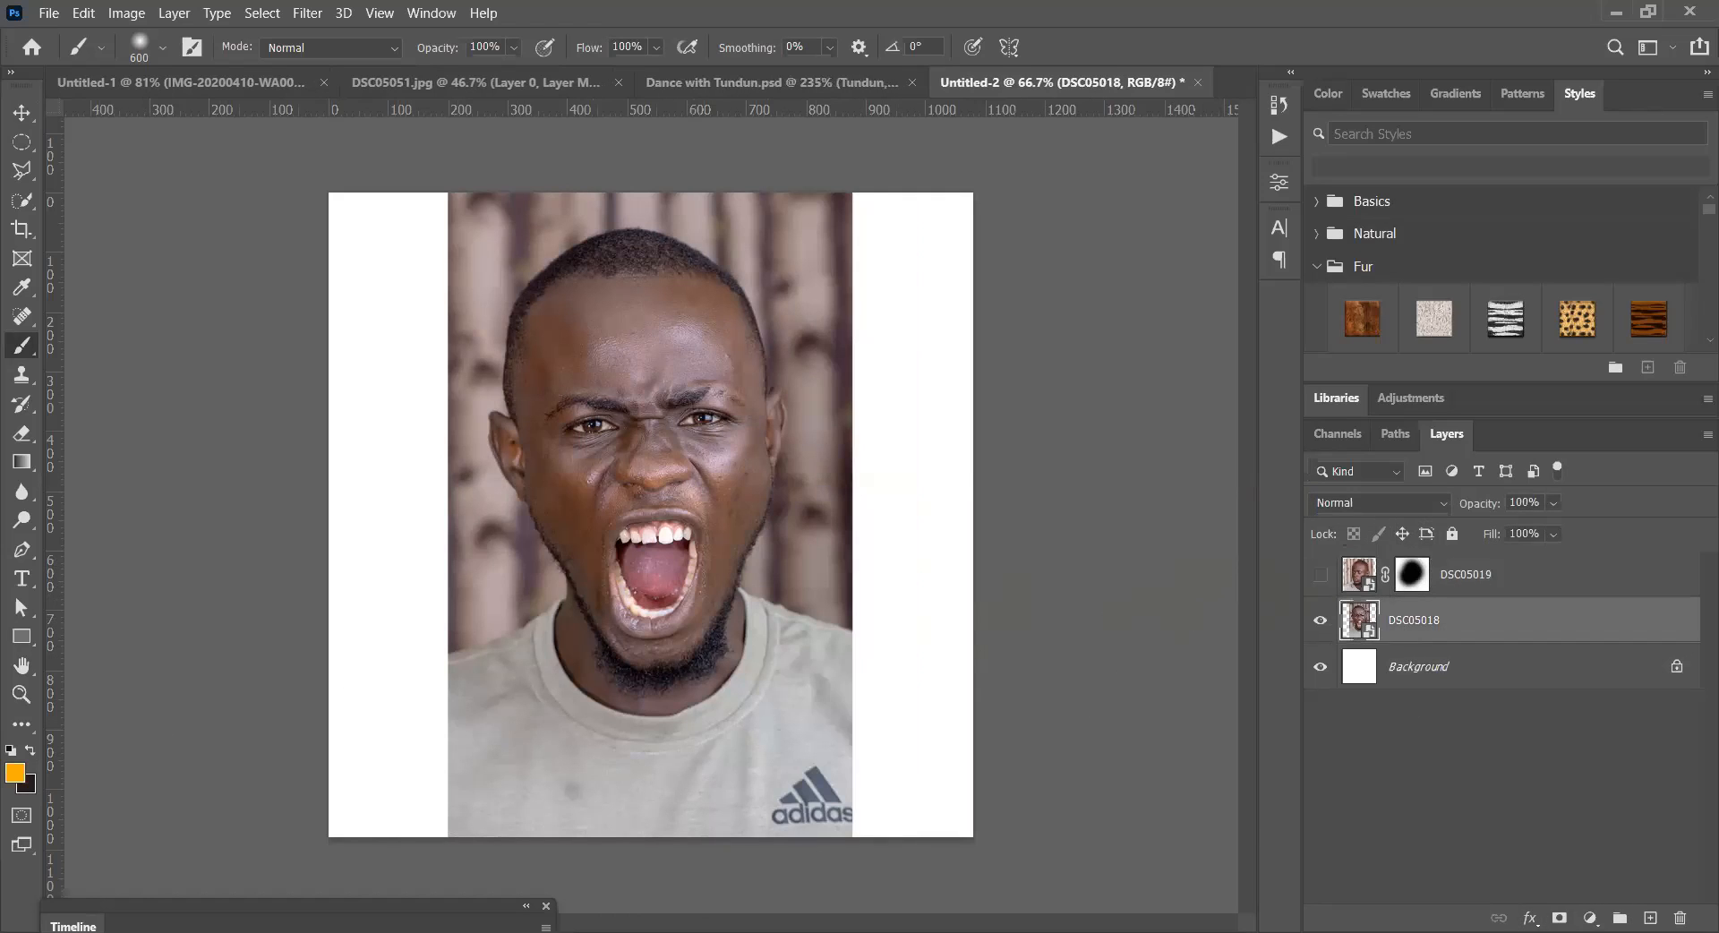
pyautogui.click(1559, 918)
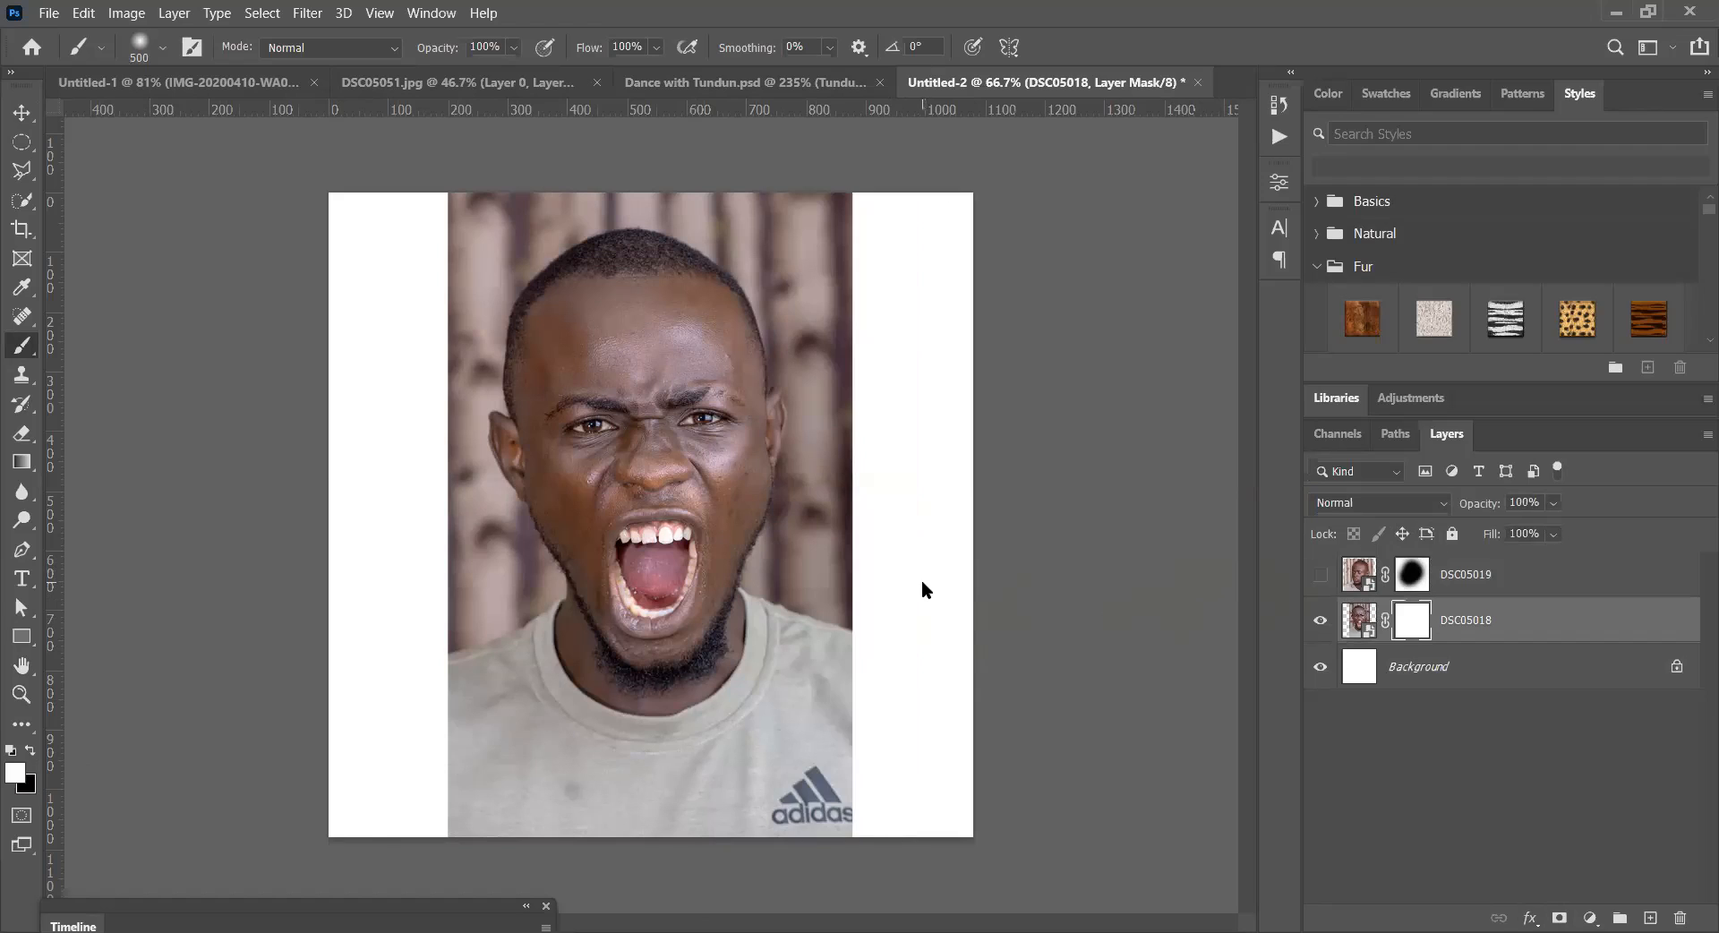
# - Paint black on DSC05018's mask with a soft 250 px brush to fade out the photo's edges around the head
pyautogui.press('[')
pyautogui.press('[')
pyautogui.press('[')
pyautogui.press('[')
pyautogui.press('[')
pyautogui.press(']')
pyautogui.press(']')
pyautogui.click(158, 49)
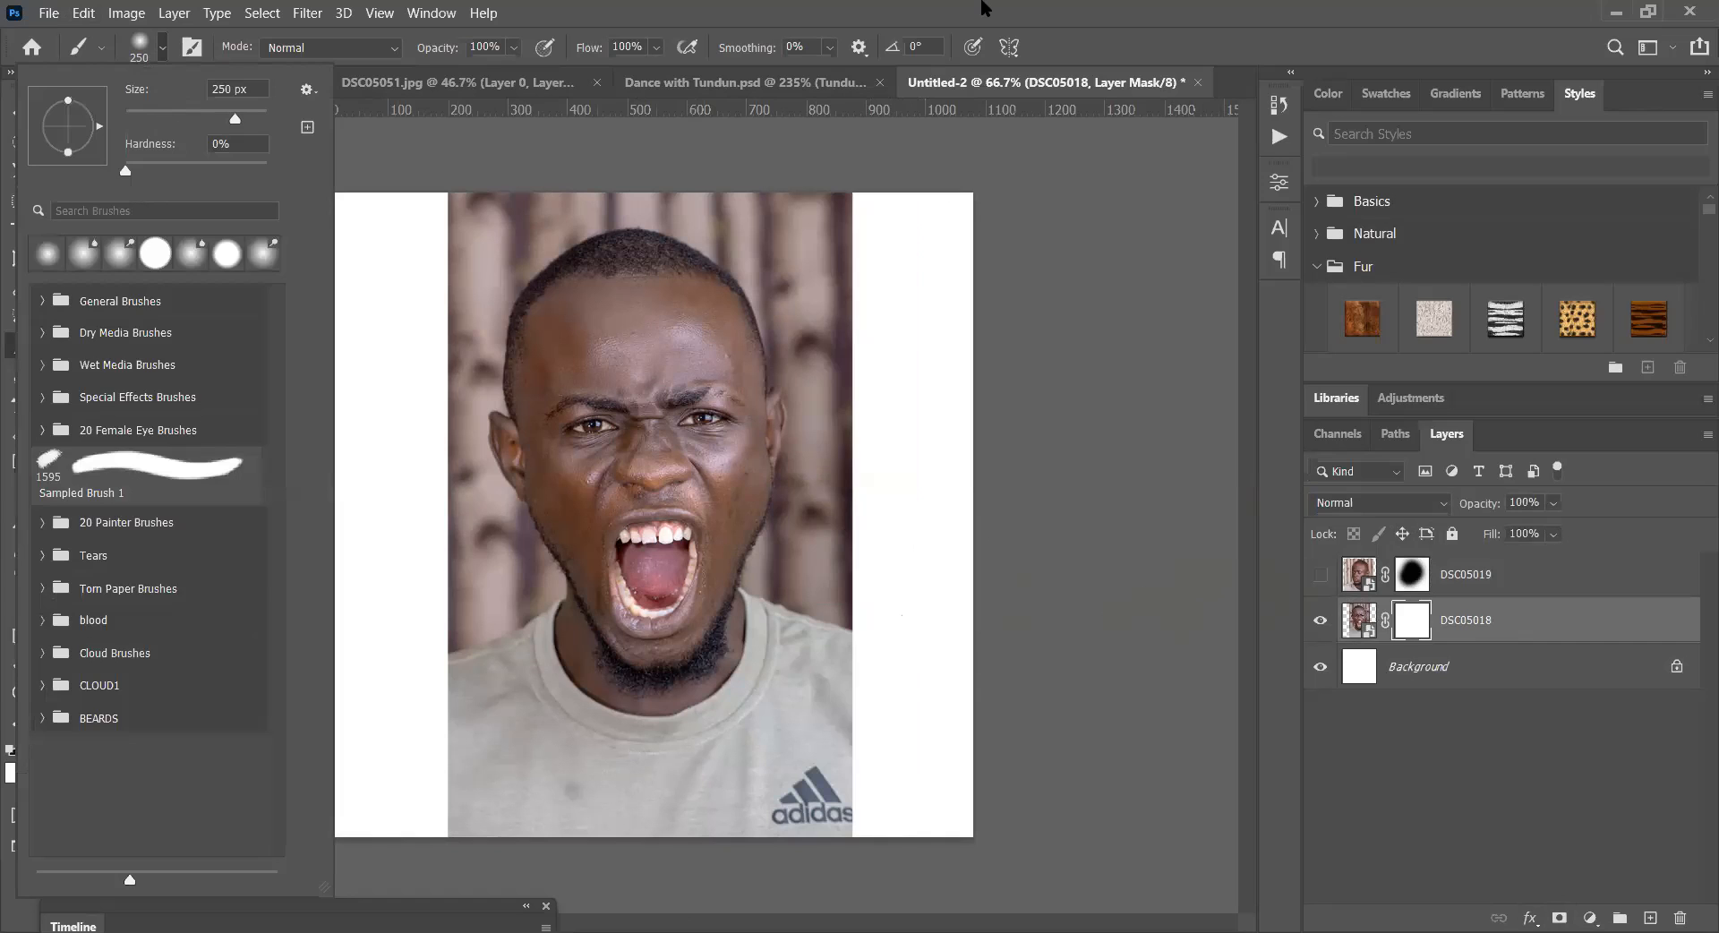
pyautogui.click(984, 8)
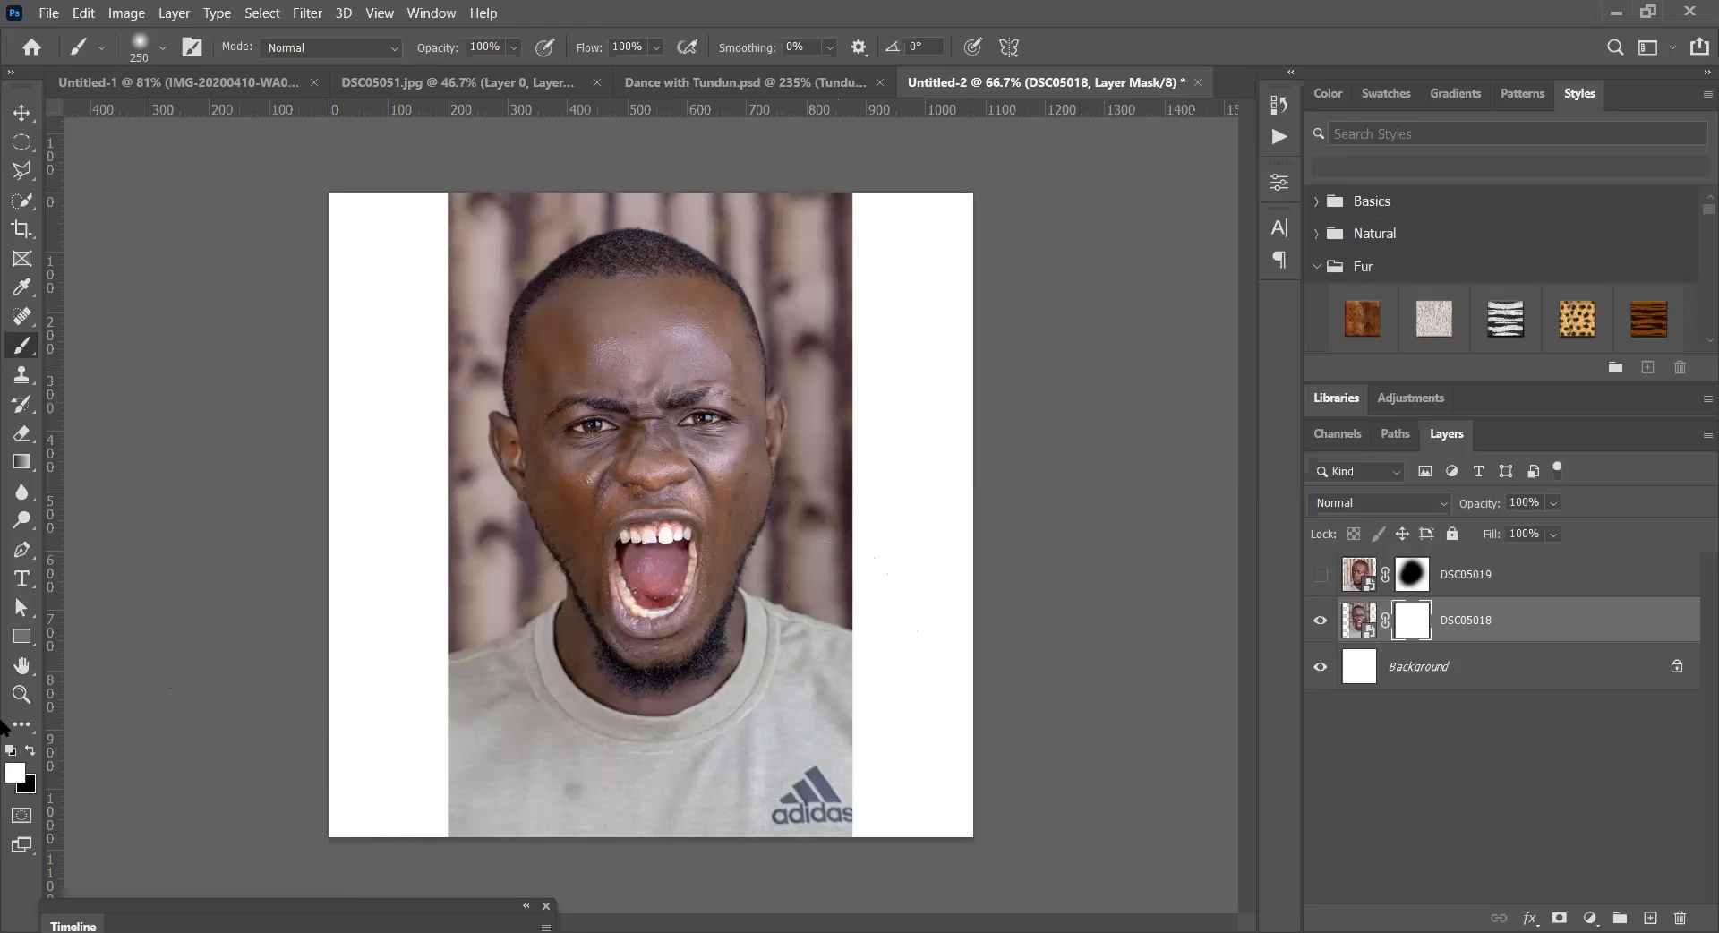
pyautogui.click(31, 749)
pyautogui.moveTo(869, 613)
pyautogui.mouseDown()
pyautogui.moveTo(891, 788)
pyautogui.moveTo(878, 860)
pyautogui.moveTo(903, 731)
pyautogui.moveTo(869, 220)
pyautogui.moveTo(920, 510)
pyautogui.moveTo(901, 325)
pyautogui.moveTo(835, 242)
pyautogui.moveTo(770, 208)
pyautogui.moveTo(321, 238)
pyautogui.moveTo(409, 336)
pyautogui.moveTo(435, 207)
pyautogui.moveTo(399, 786)
pyautogui.moveTo(379, 367)
pyautogui.moveTo(458, 761)
pyautogui.moveTo(408, 519)
pyautogui.moveTo(511, 853)
pyautogui.moveTo(912, 838)
pyautogui.moveTo(643, 866)
pyautogui.moveTo(958, 768)
pyautogui.moveTo(704, 846)
pyautogui.moveTo(770, 851)
pyautogui.moveTo(759, 829)
pyautogui.moveTo(855, 733)
pyautogui.moveTo(543, 837)
pyautogui.moveTo(418, 840)
pyautogui.moveTo(462, 807)
pyautogui.moveTo(359, 602)
pyautogui.moveTo(397, 307)
pyautogui.moveTo(430, 208)
pyautogui.moveTo(457, 202)
pyautogui.moveTo(403, 211)
pyautogui.mouseUp()
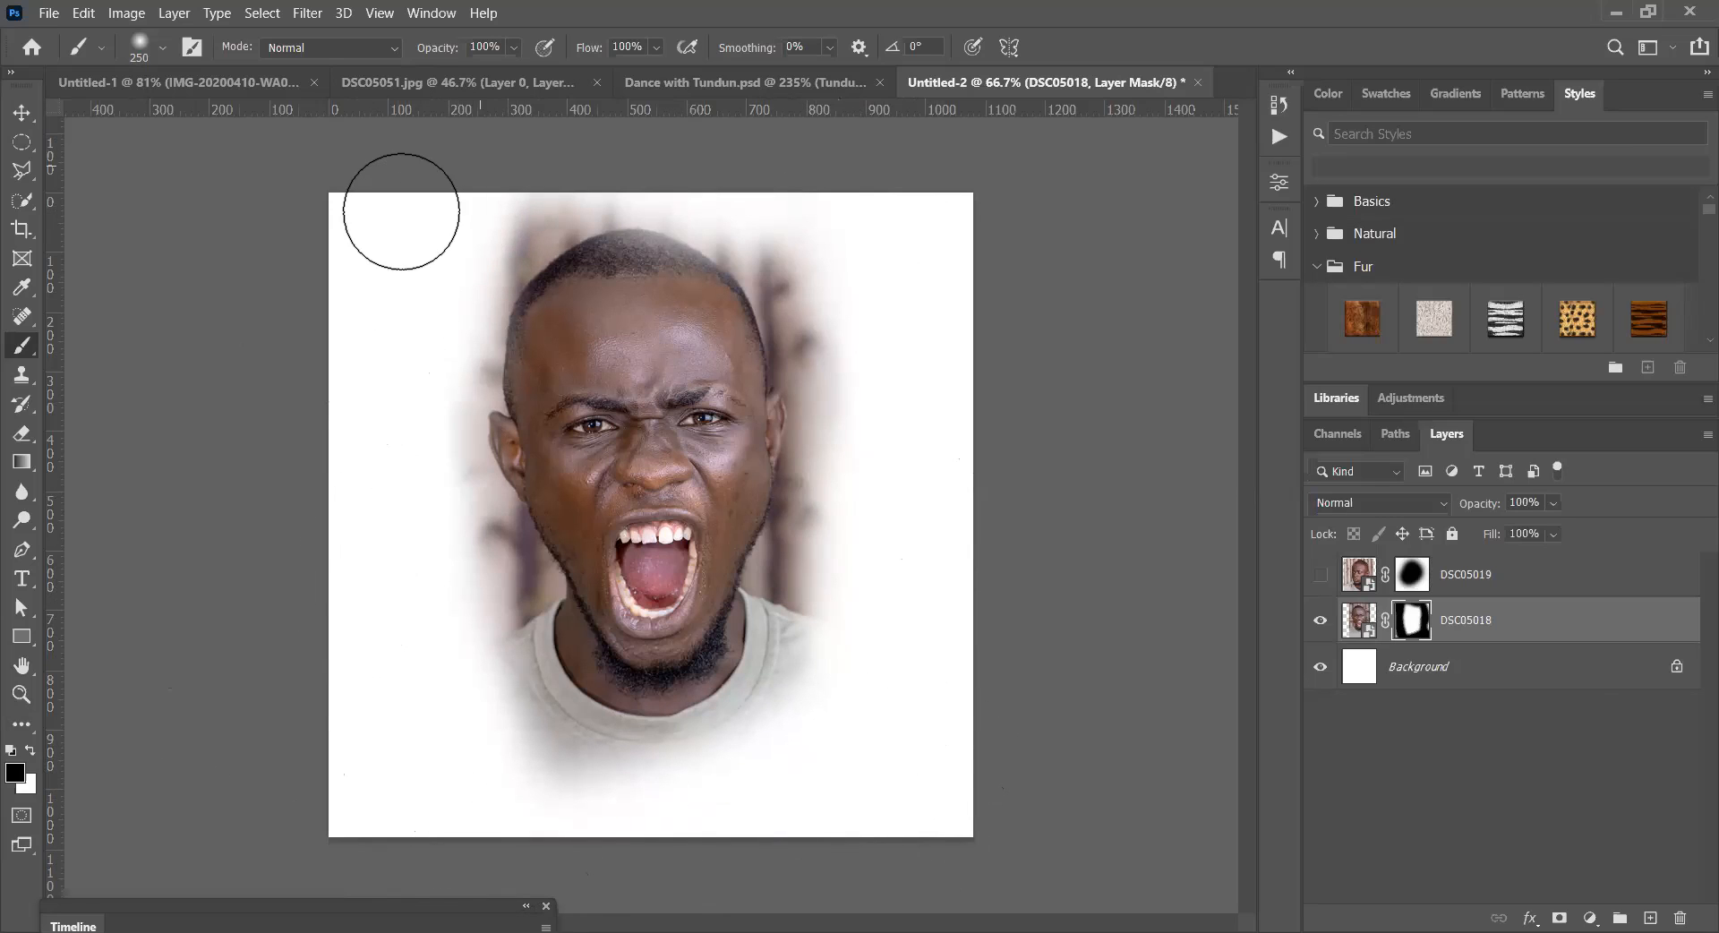
# - Add a Solid Color fill layer above the Background in a dark brown sampled from the man's face
pyautogui.click(1477, 668)
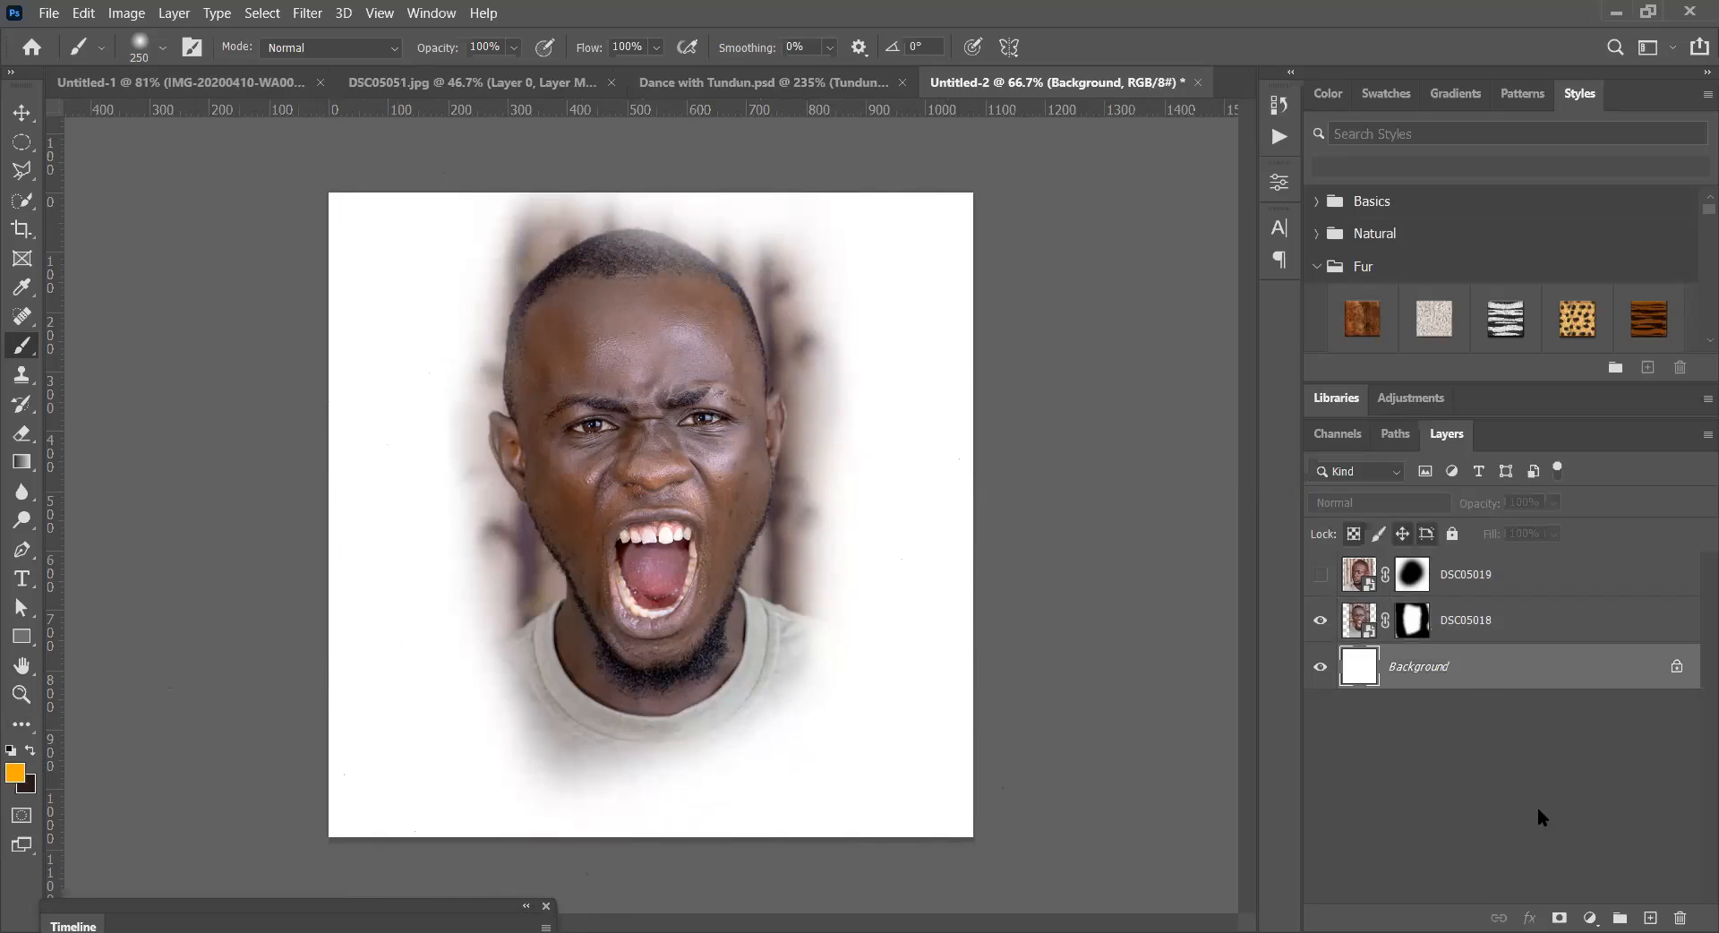
pyautogui.click(1591, 917)
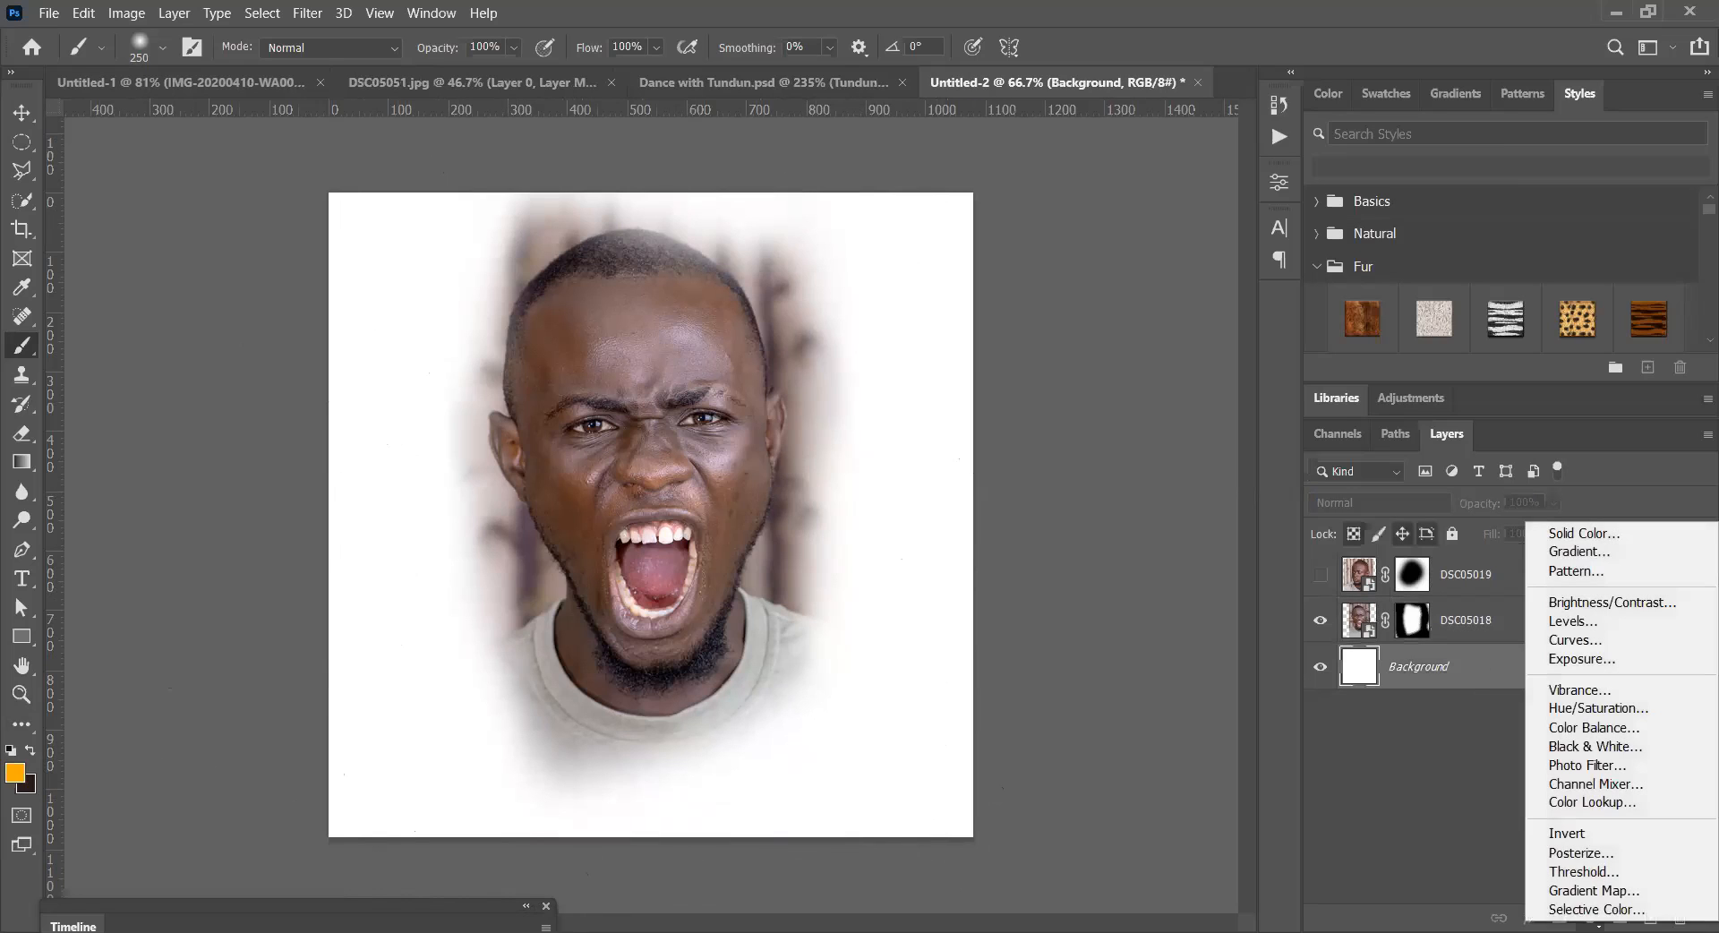
pyautogui.click(1587, 535)
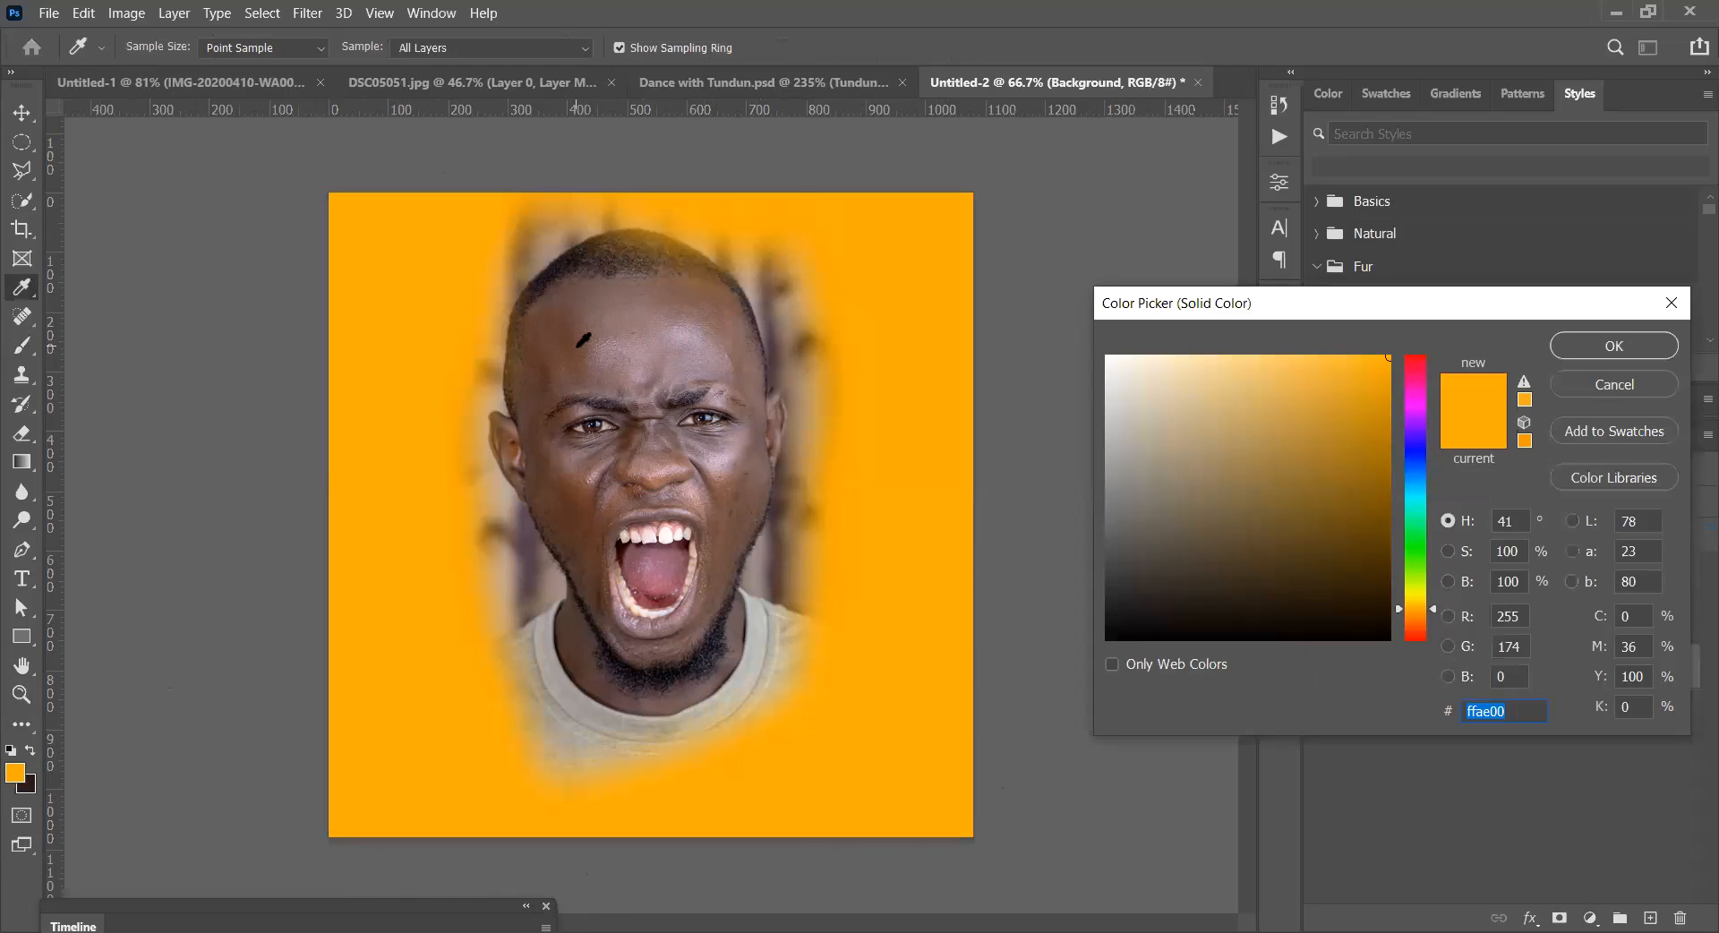
pyautogui.click(553, 491)
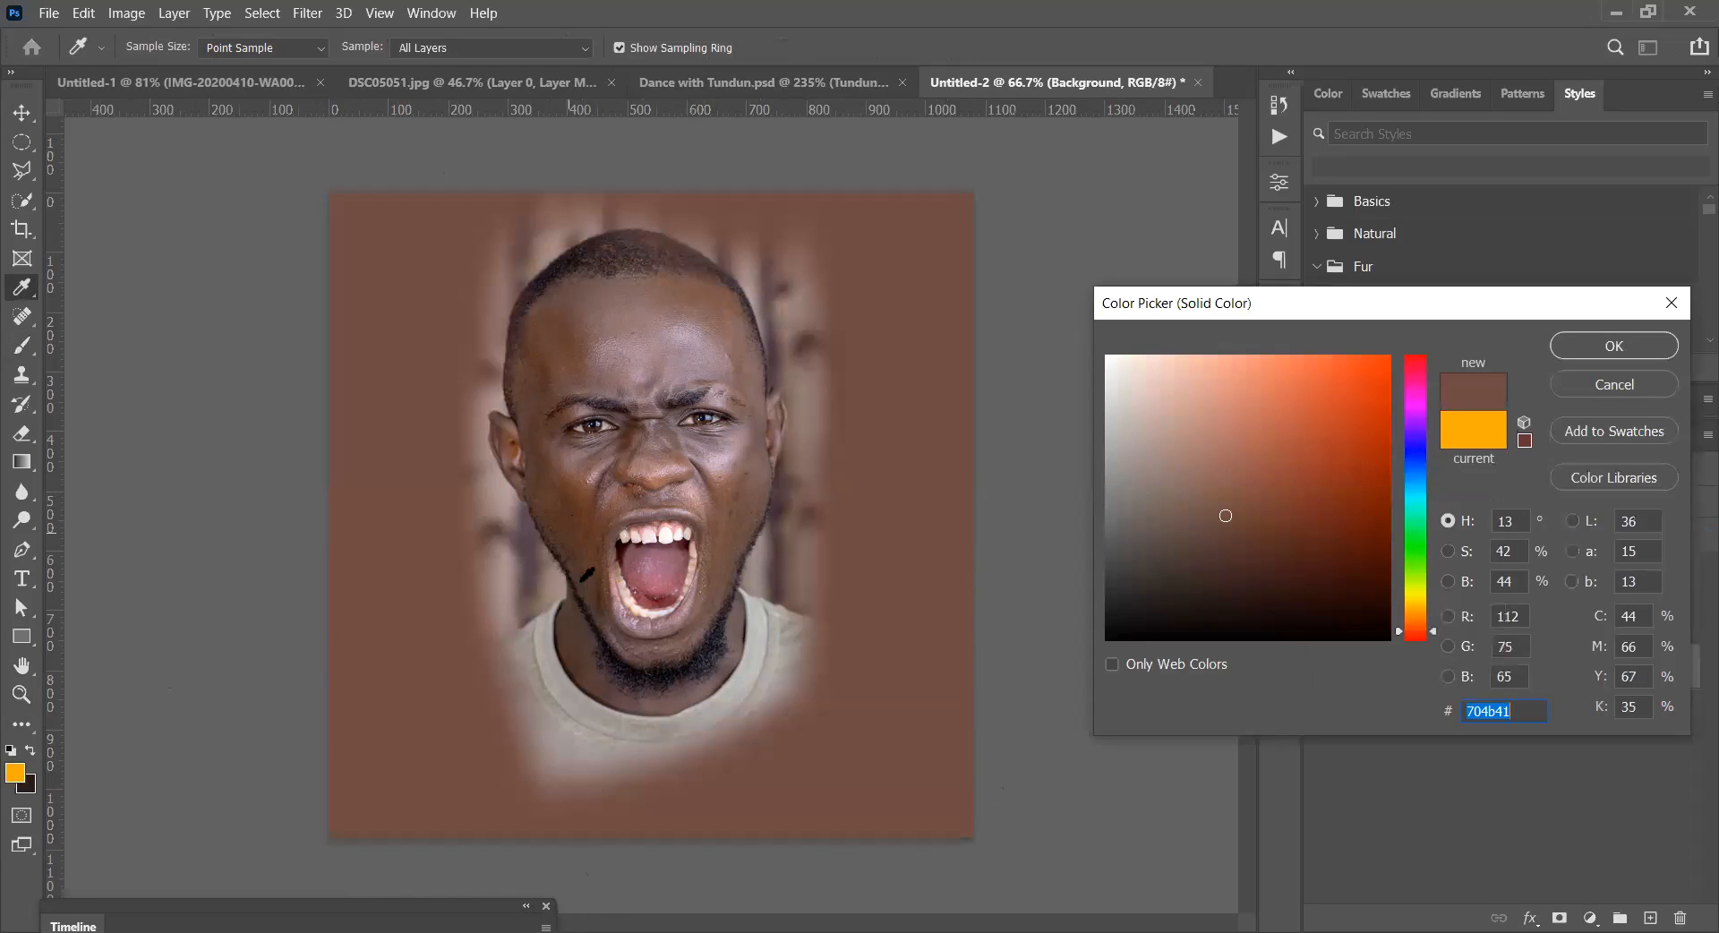
pyautogui.click(572, 514)
pyautogui.click(1667, 348)
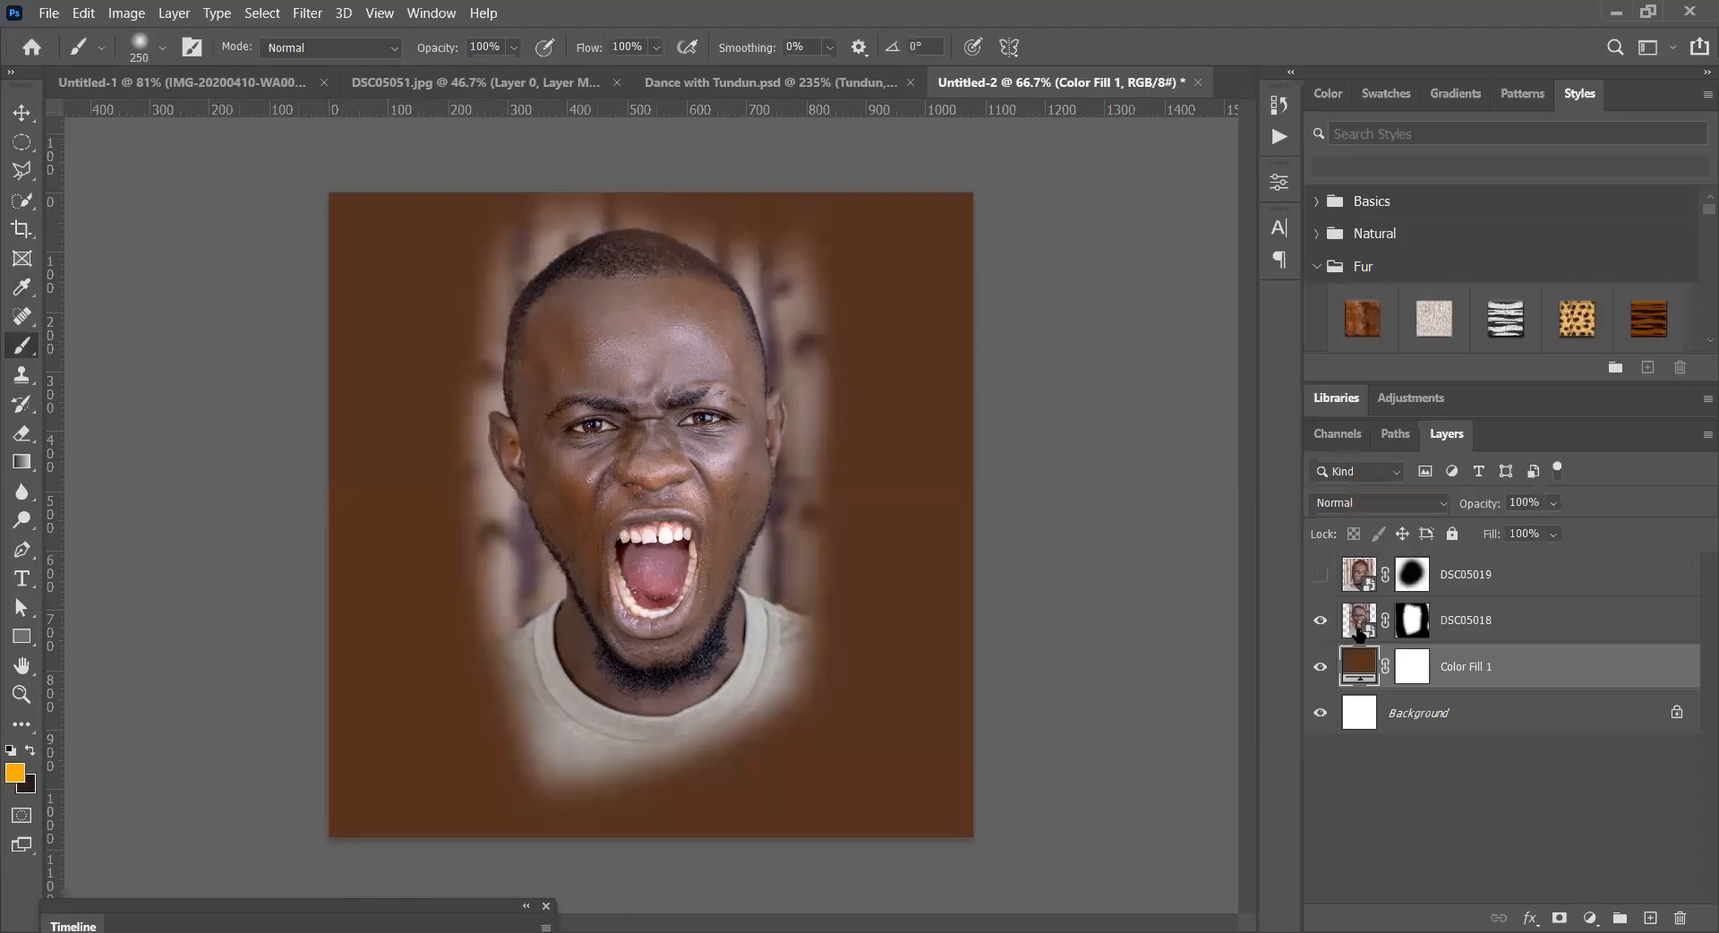
# - Paint more black on DSC05018's mask to blend the remaining photo backdrop and shirt edges into the brown fill
pyautogui.click(1412, 619)
pyautogui.press('d')
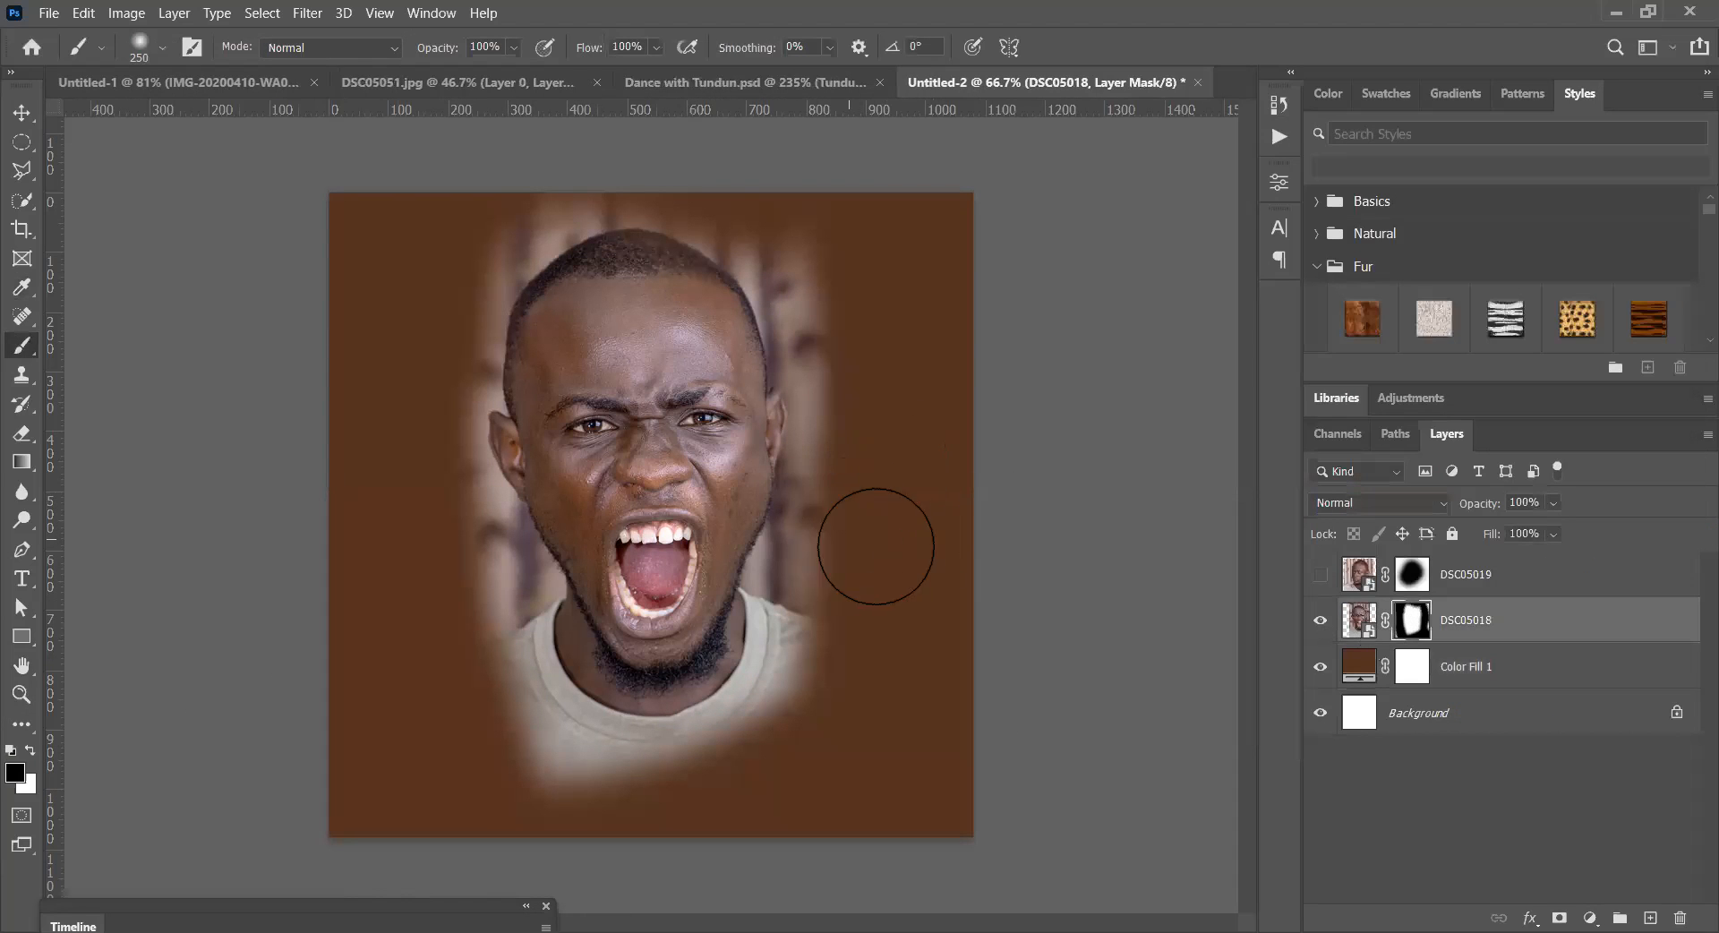
pyautogui.moveTo(860, 570)
pyautogui.mouseDown()
pyautogui.moveTo(824, 604)
pyautogui.moveTo(849, 592)
pyautogui.moveTo(880, 629)
pyautogui.moveTo(854, 693)
pyautogui.moveTo(646, 863)
pyautogui.moveTo(591, 861)
pyautogui.moveTo(442, 677)
pyautogui.moveTo(439, 587)
pyautogui.moveTo(475, 649)
pyautogui.moveTo(398, 423)
pyautogui.moveTo(486, 567)
pyautogui.moveTo(471, 527)
pyautogui.moveTo(480, 631)
pyautogui.moveTo(419, 276)
pyautogui.moveTo(486, 227)
pyautogui.moveTo(726, 214)
pyautogui.moveTo(857, 233)
pyautogui.moveTo(893, 428)
pyautogui.moveTo(842, 385)
pyautogui.moveTo(898, 561)
pyautogui.moveTo(865, 603)
pyautogui.mouseUp()
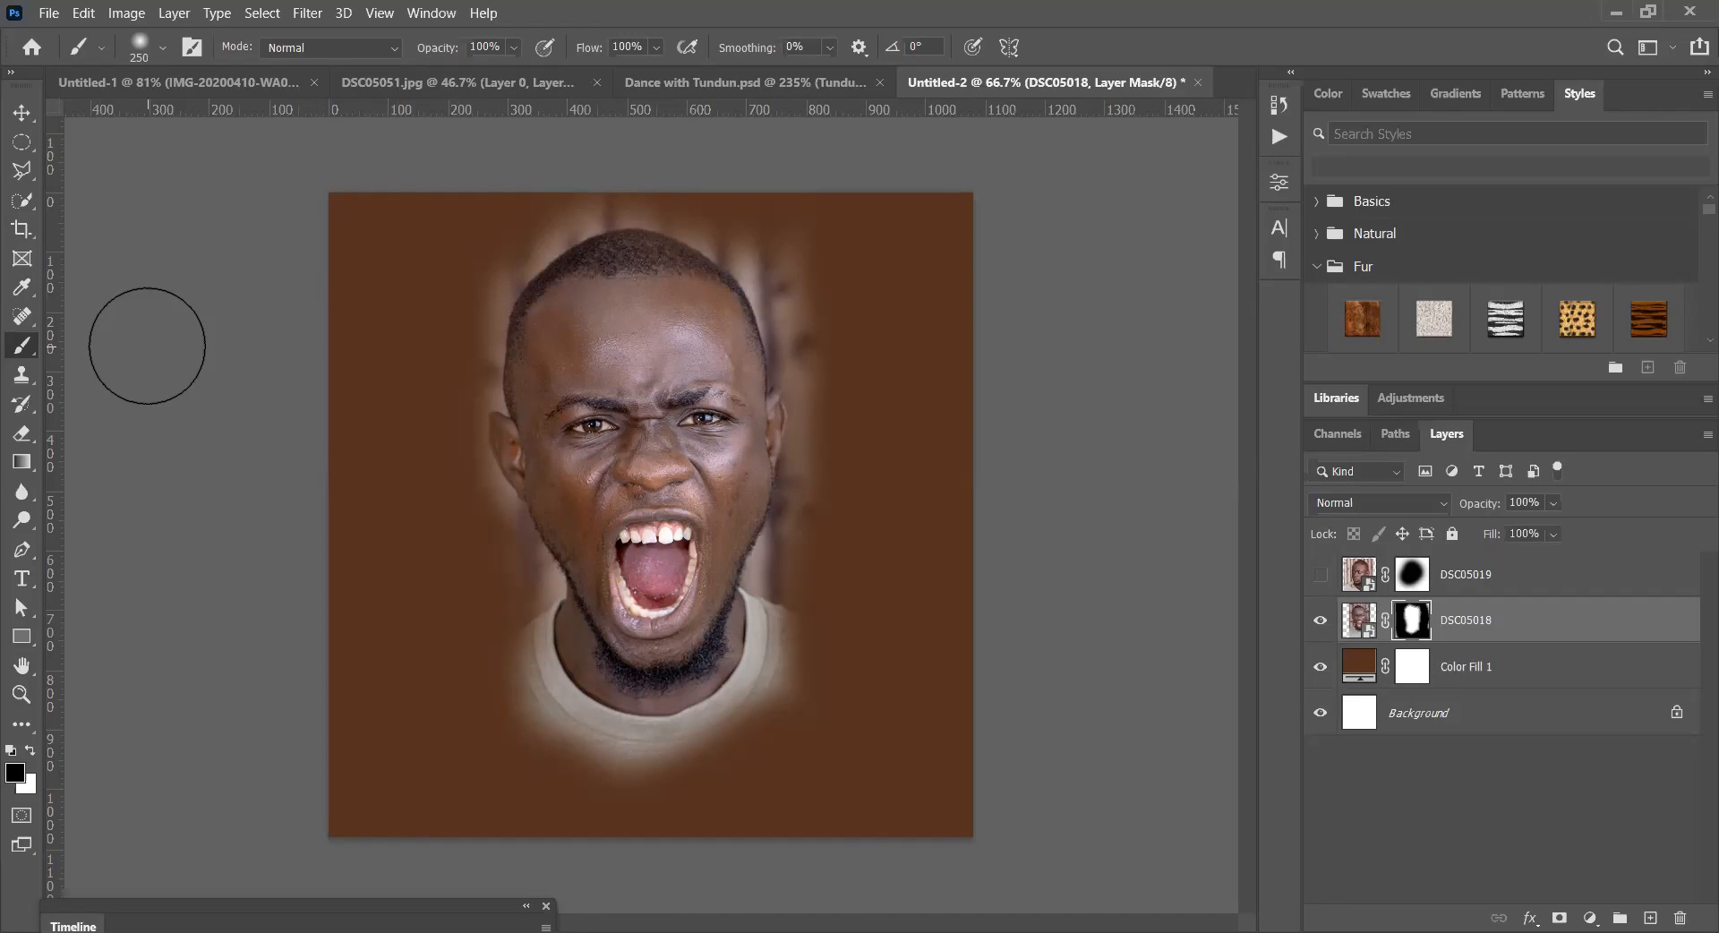
pyautogui.click(21, 113)
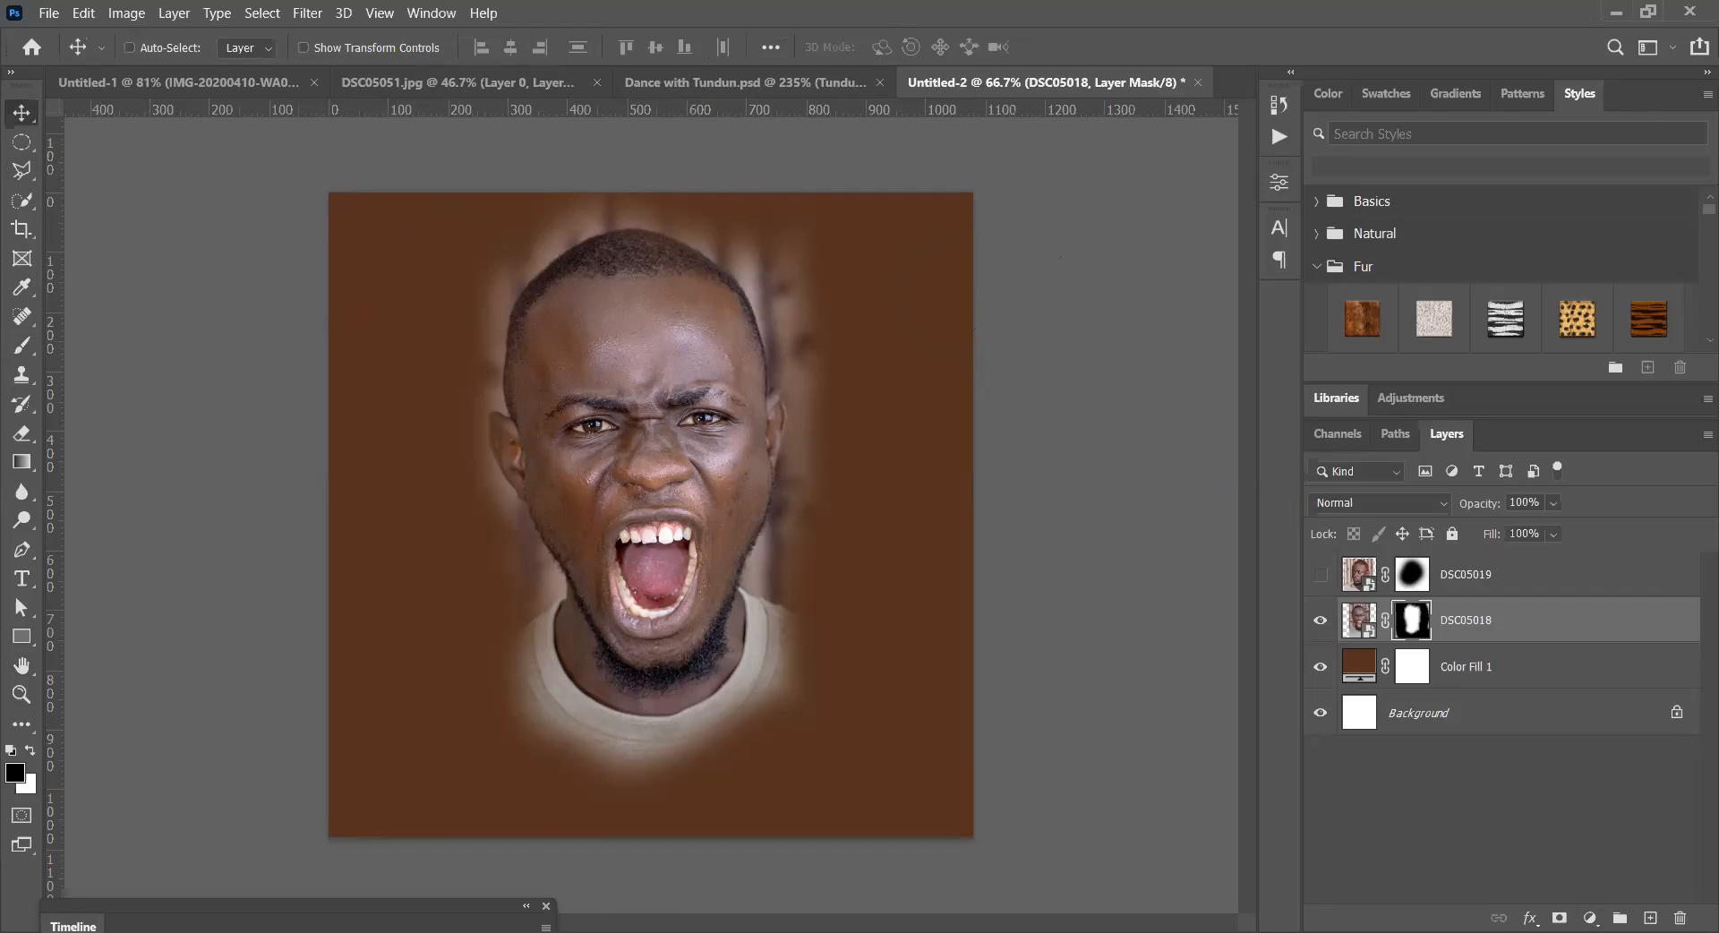